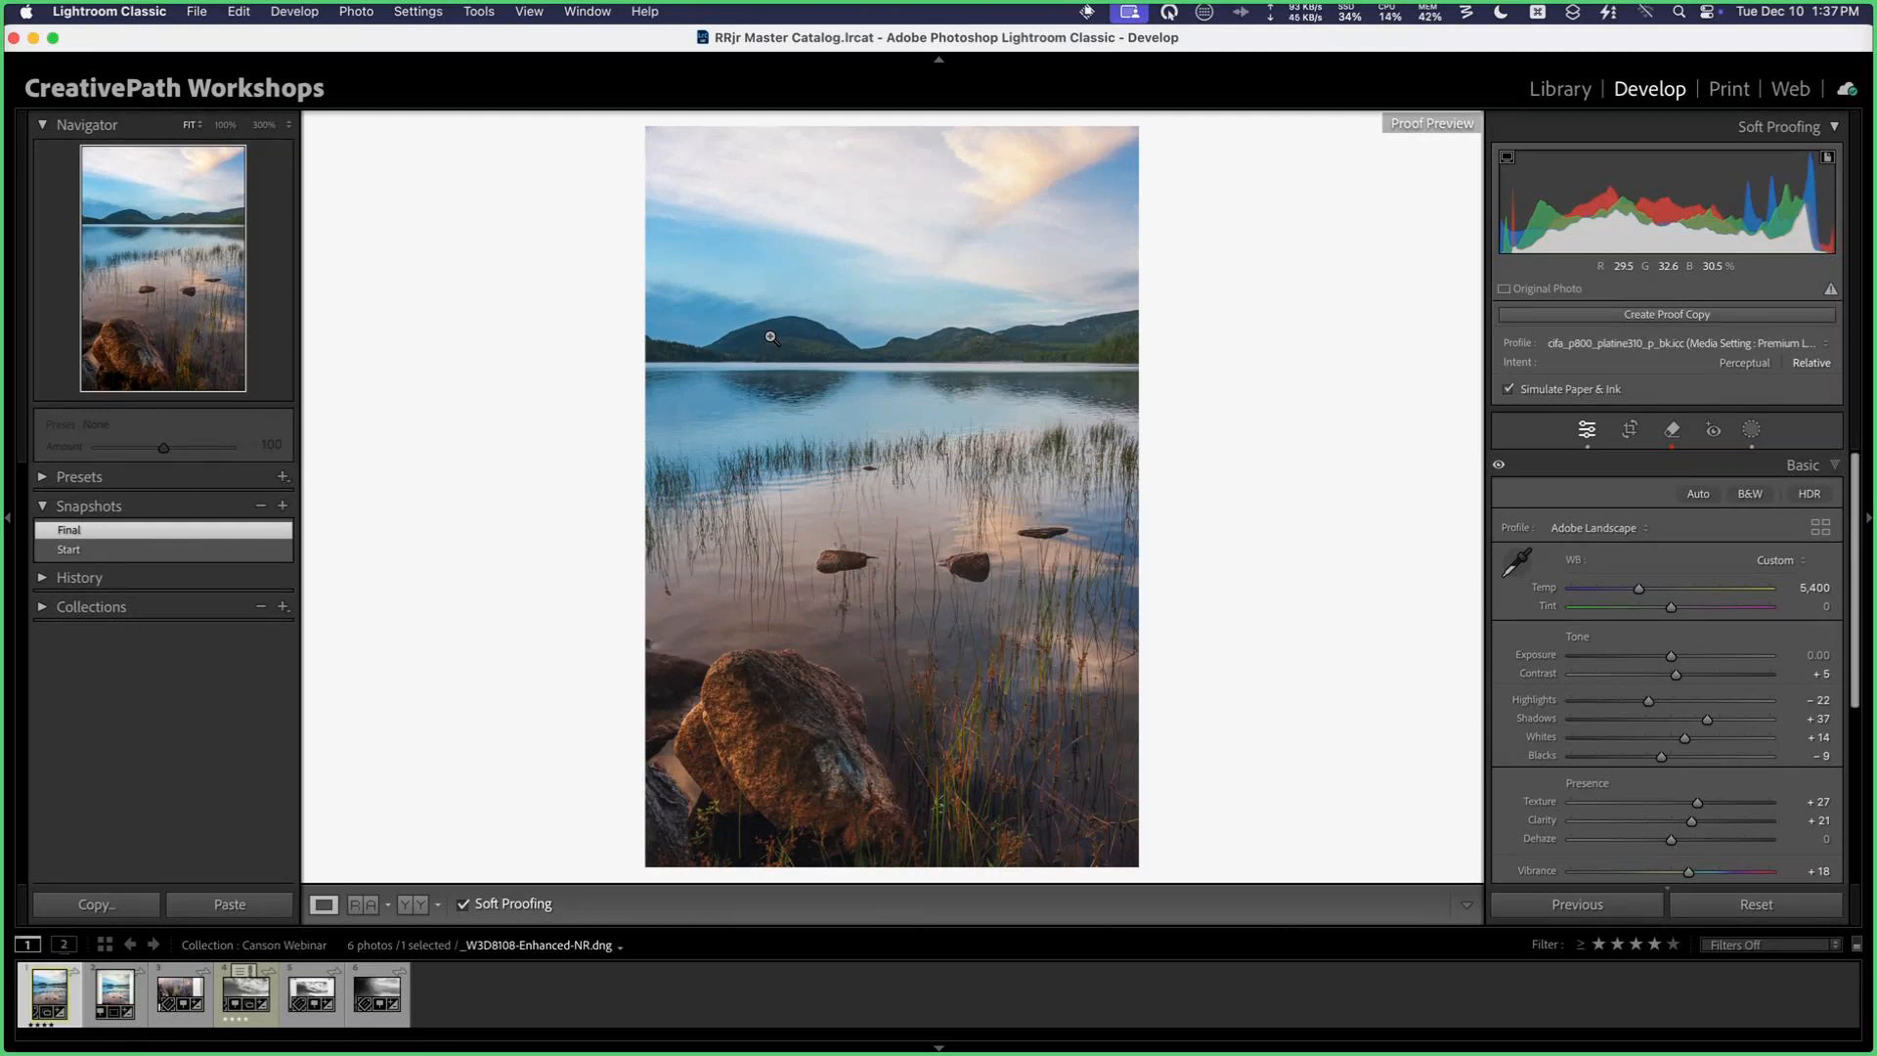
Step: Compare the current photo side by side with its soft proof, using the cifa_p800_arches88_310_m_bk printer profile
key("y")
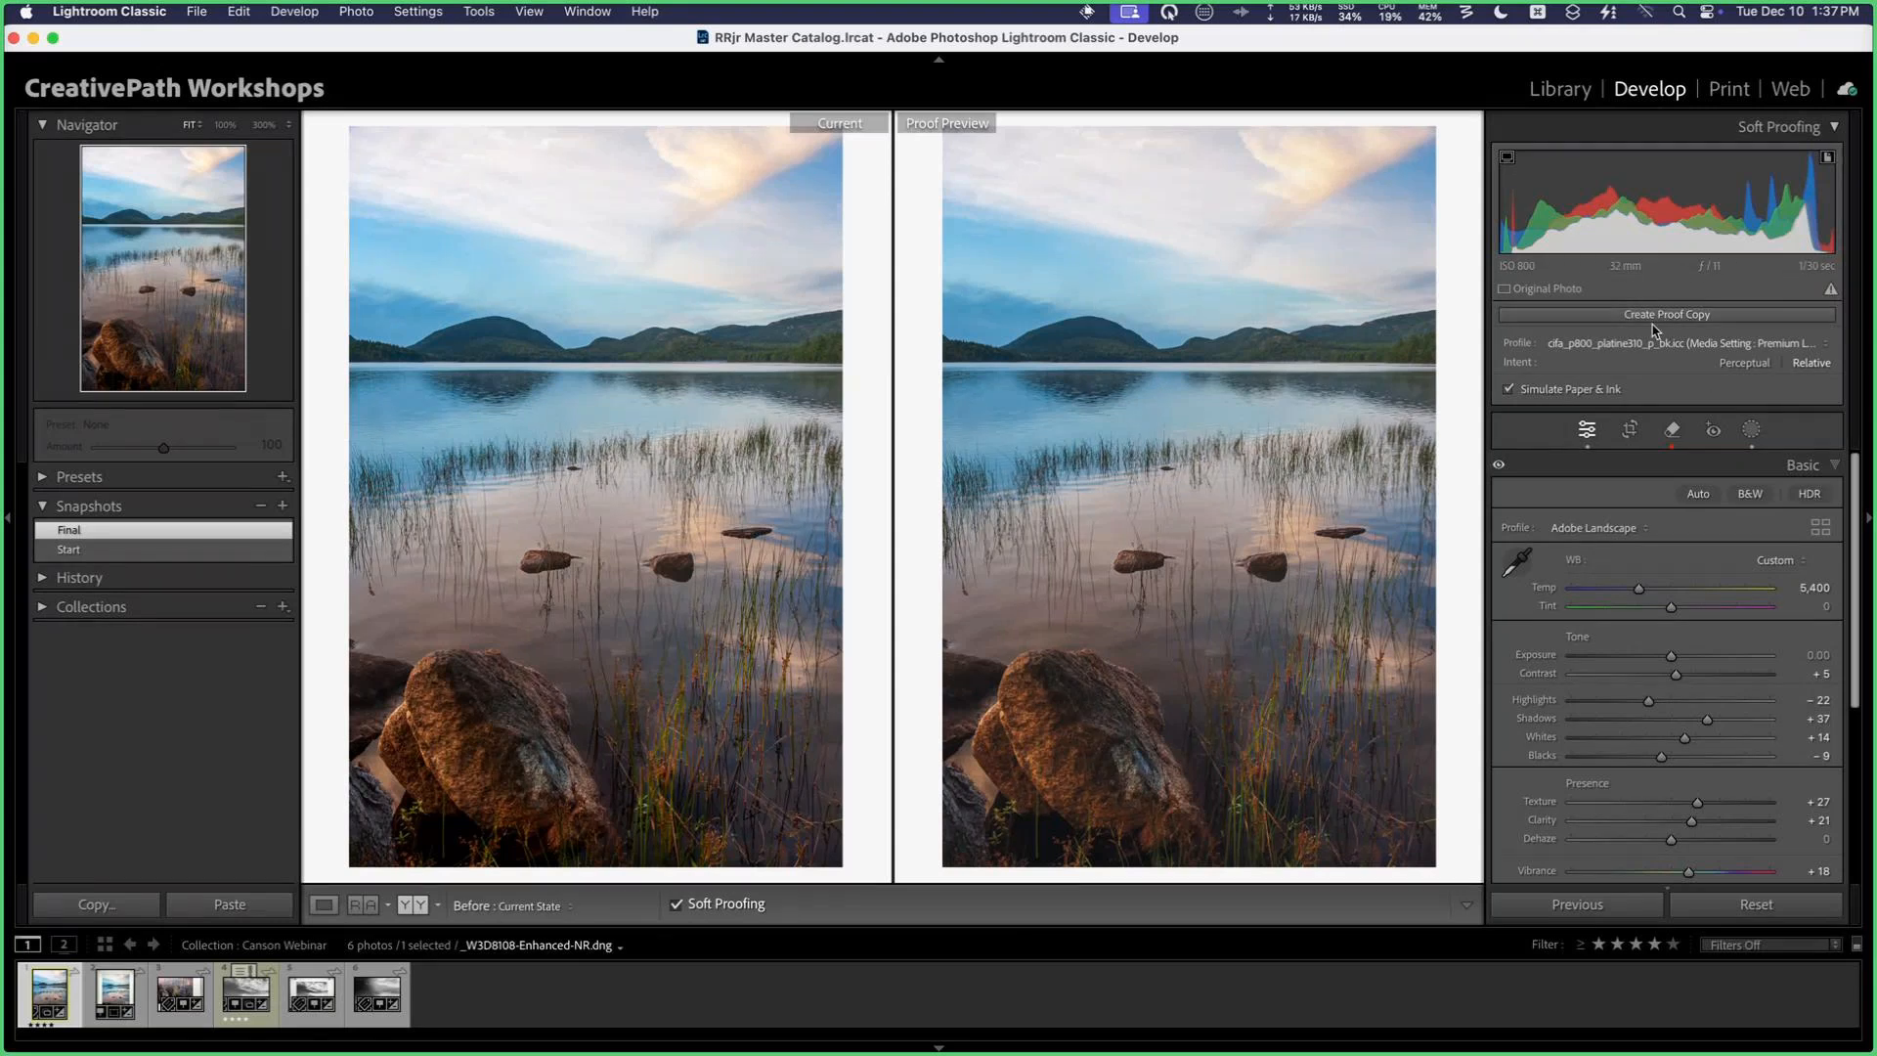
left_click(1683, 346)
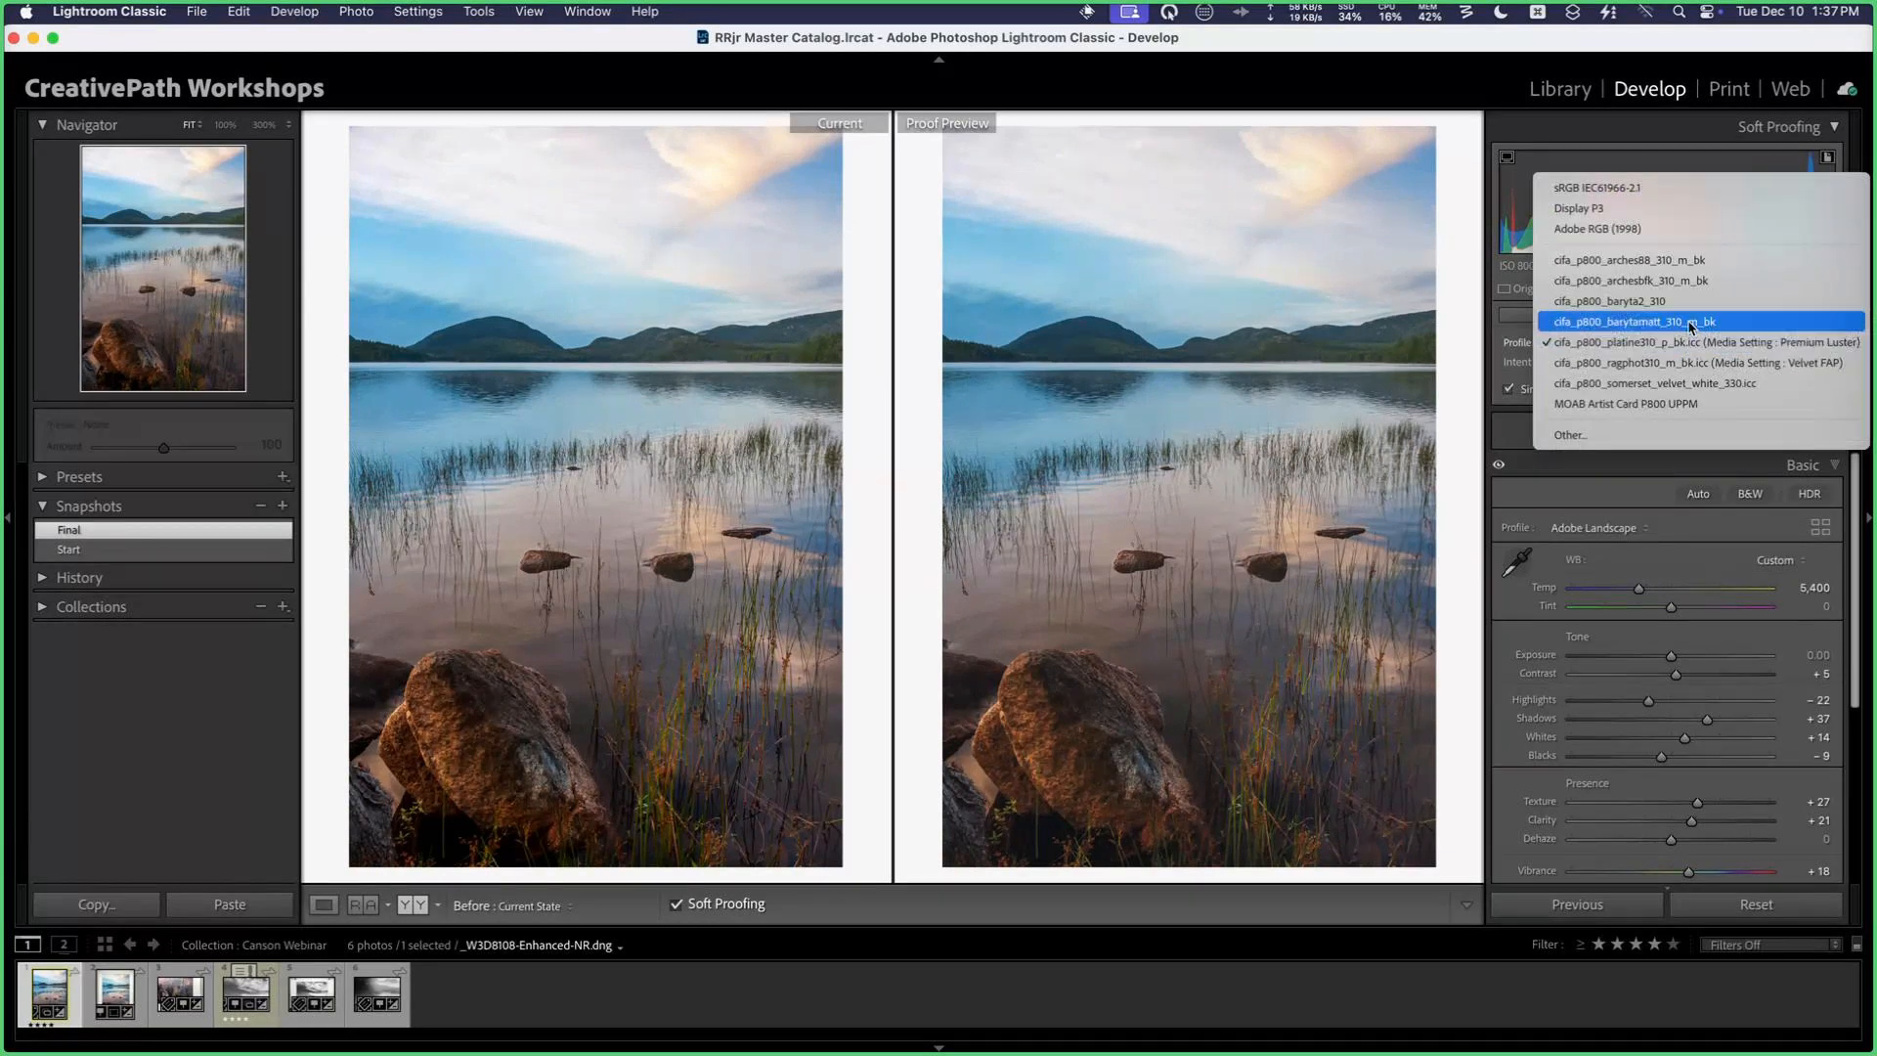
left_click(1696, 260)
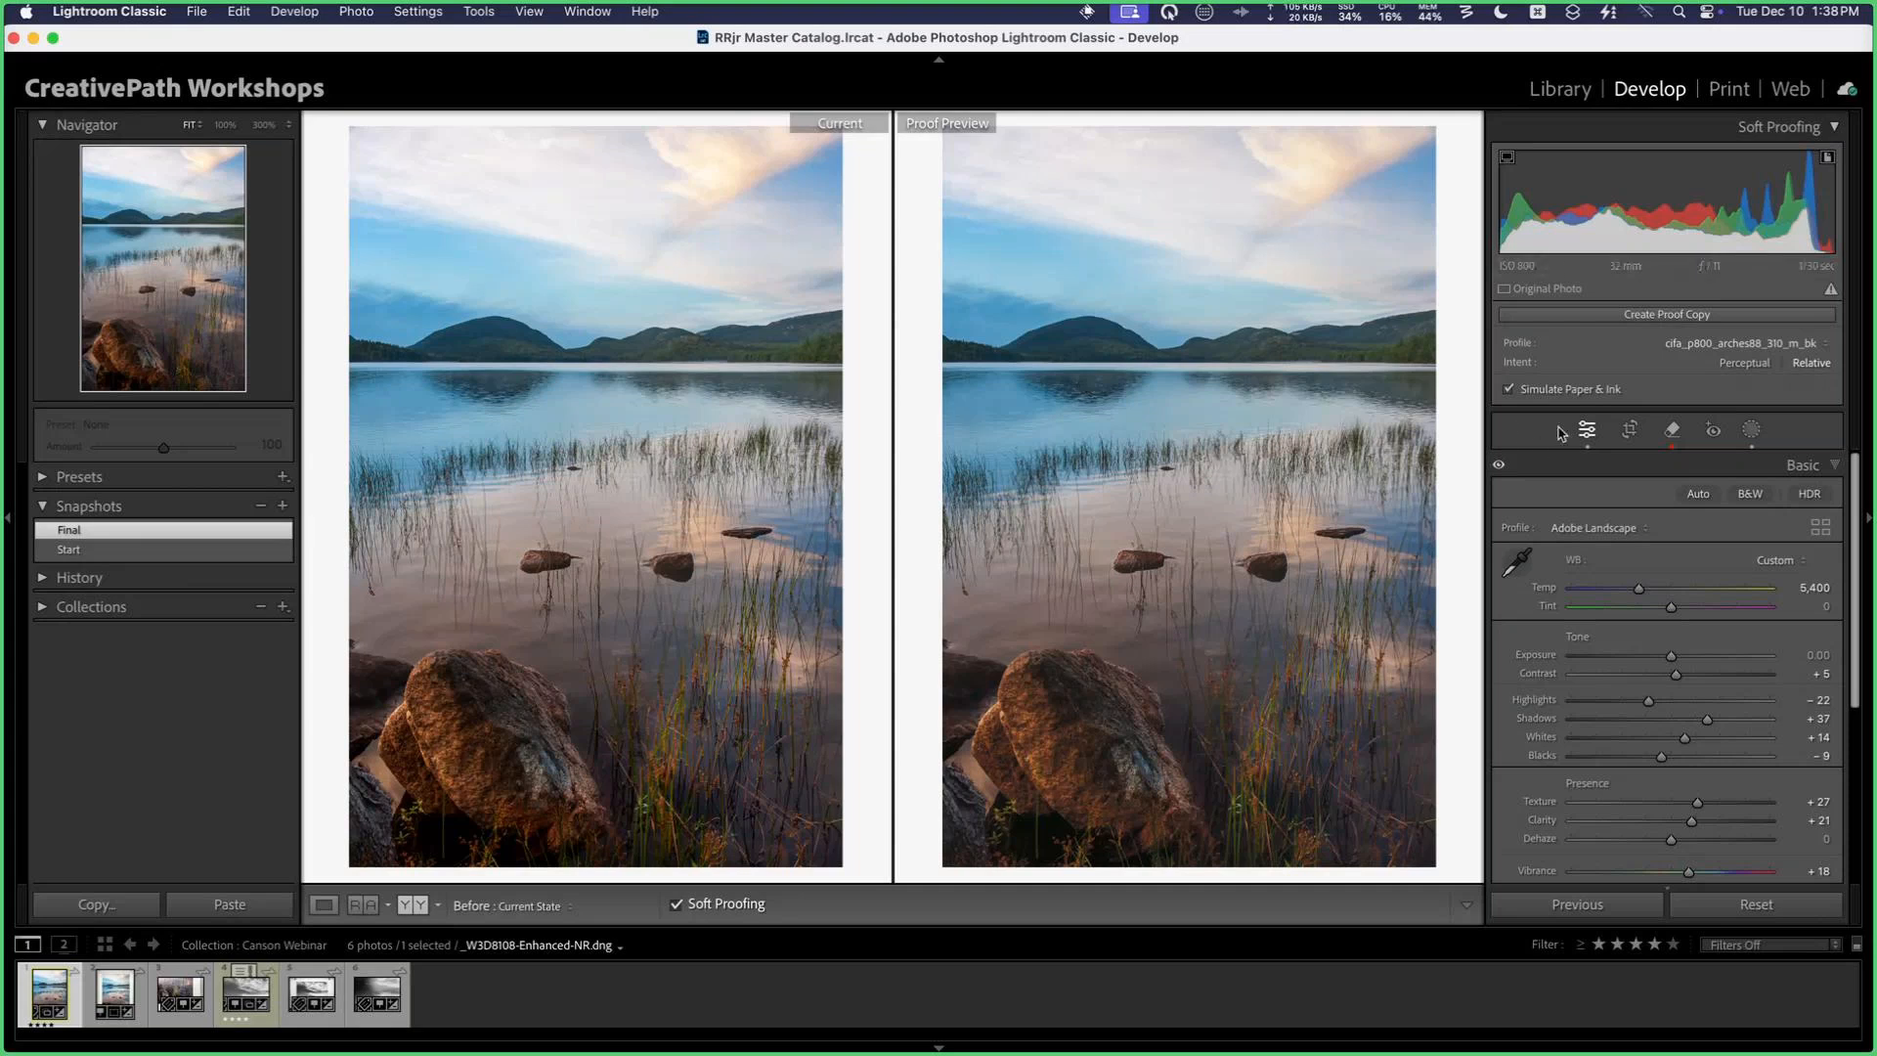
Step: Compare the Perceptual and Relative rendering intents in the lake photo's proof preview
left_click(1754, 364)
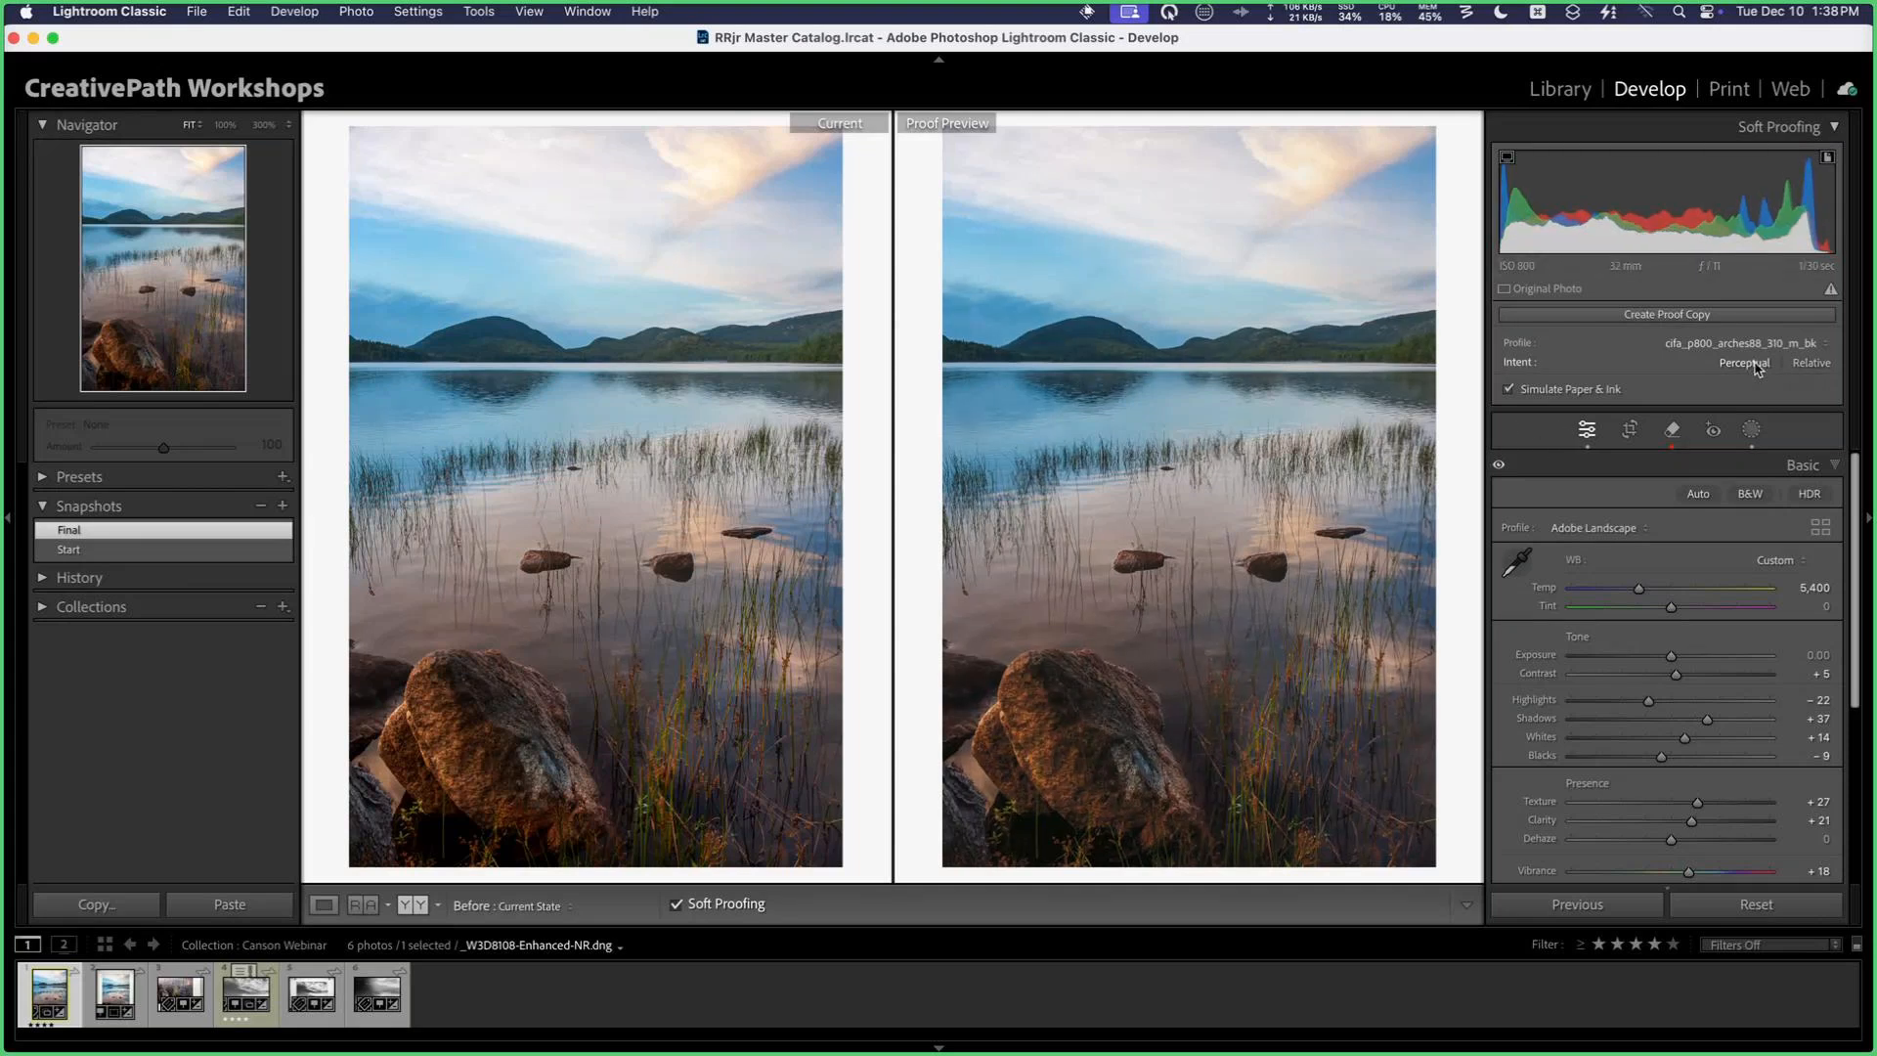
left_click(1808, 363)
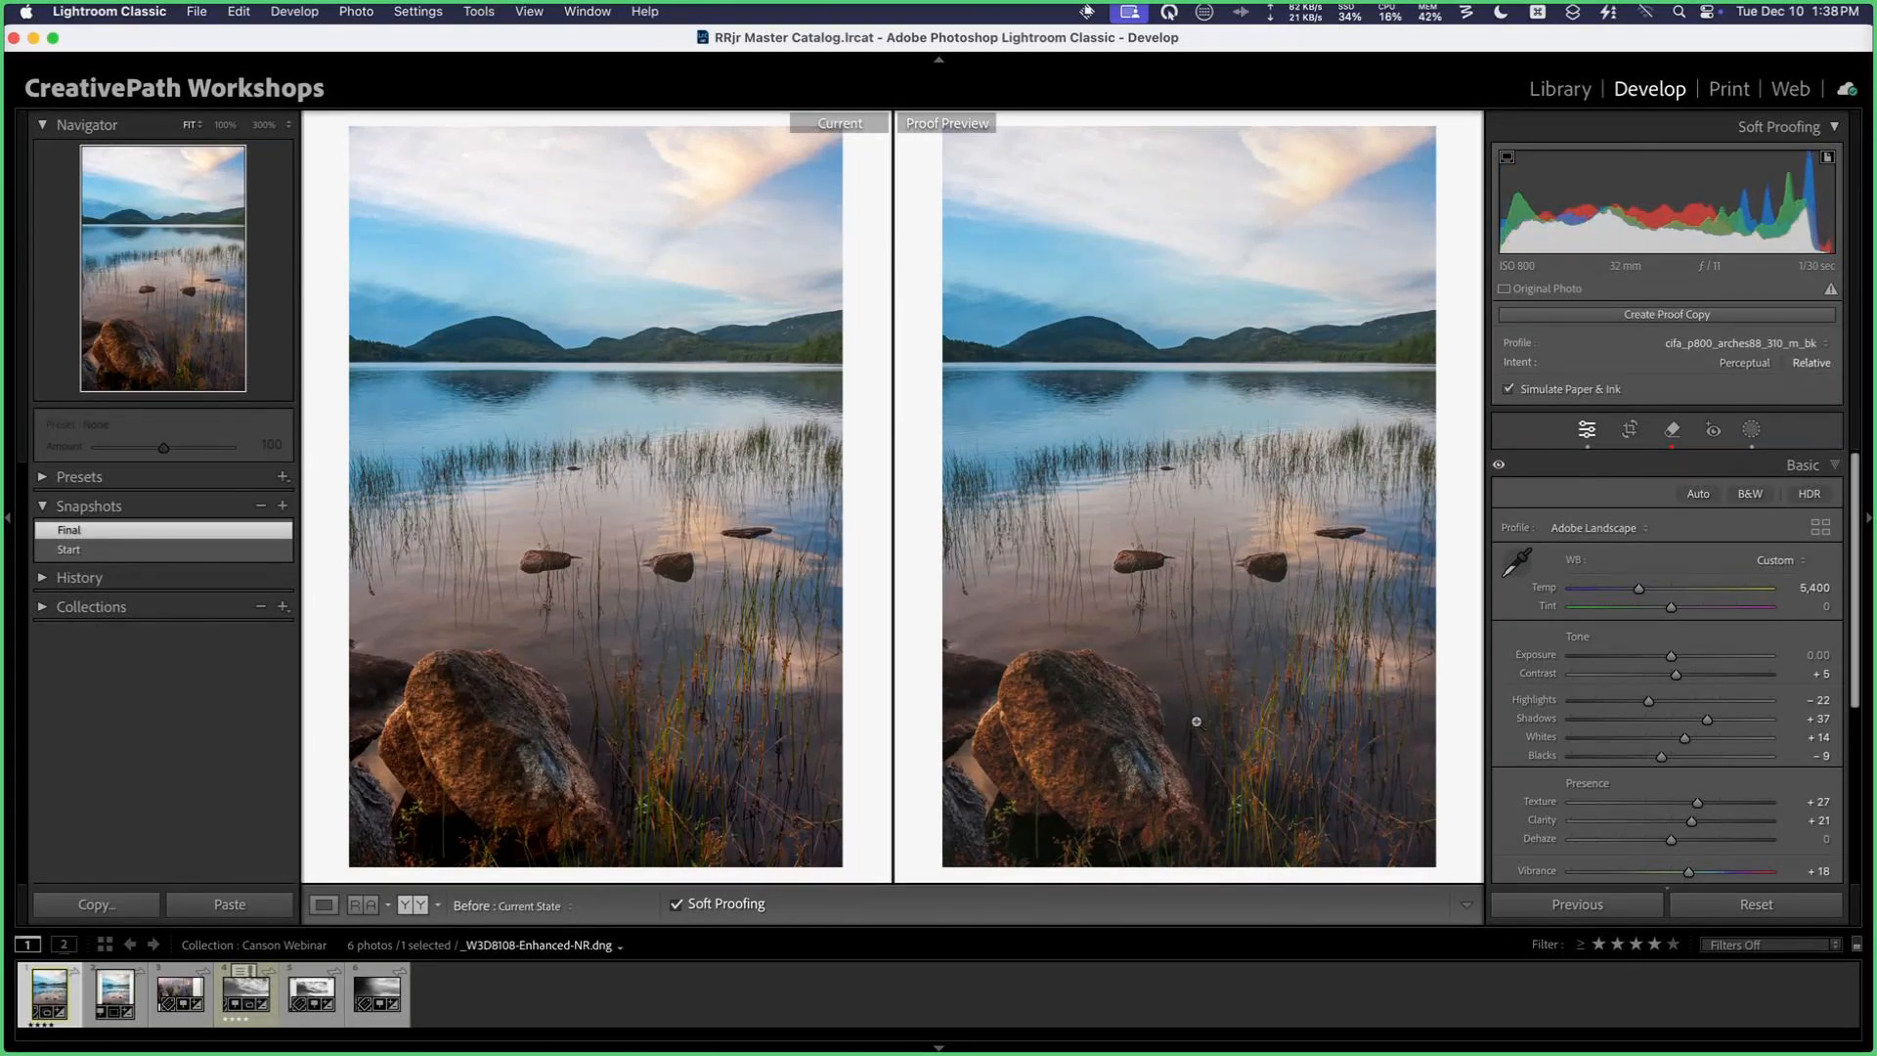
left_click(1765, 366)
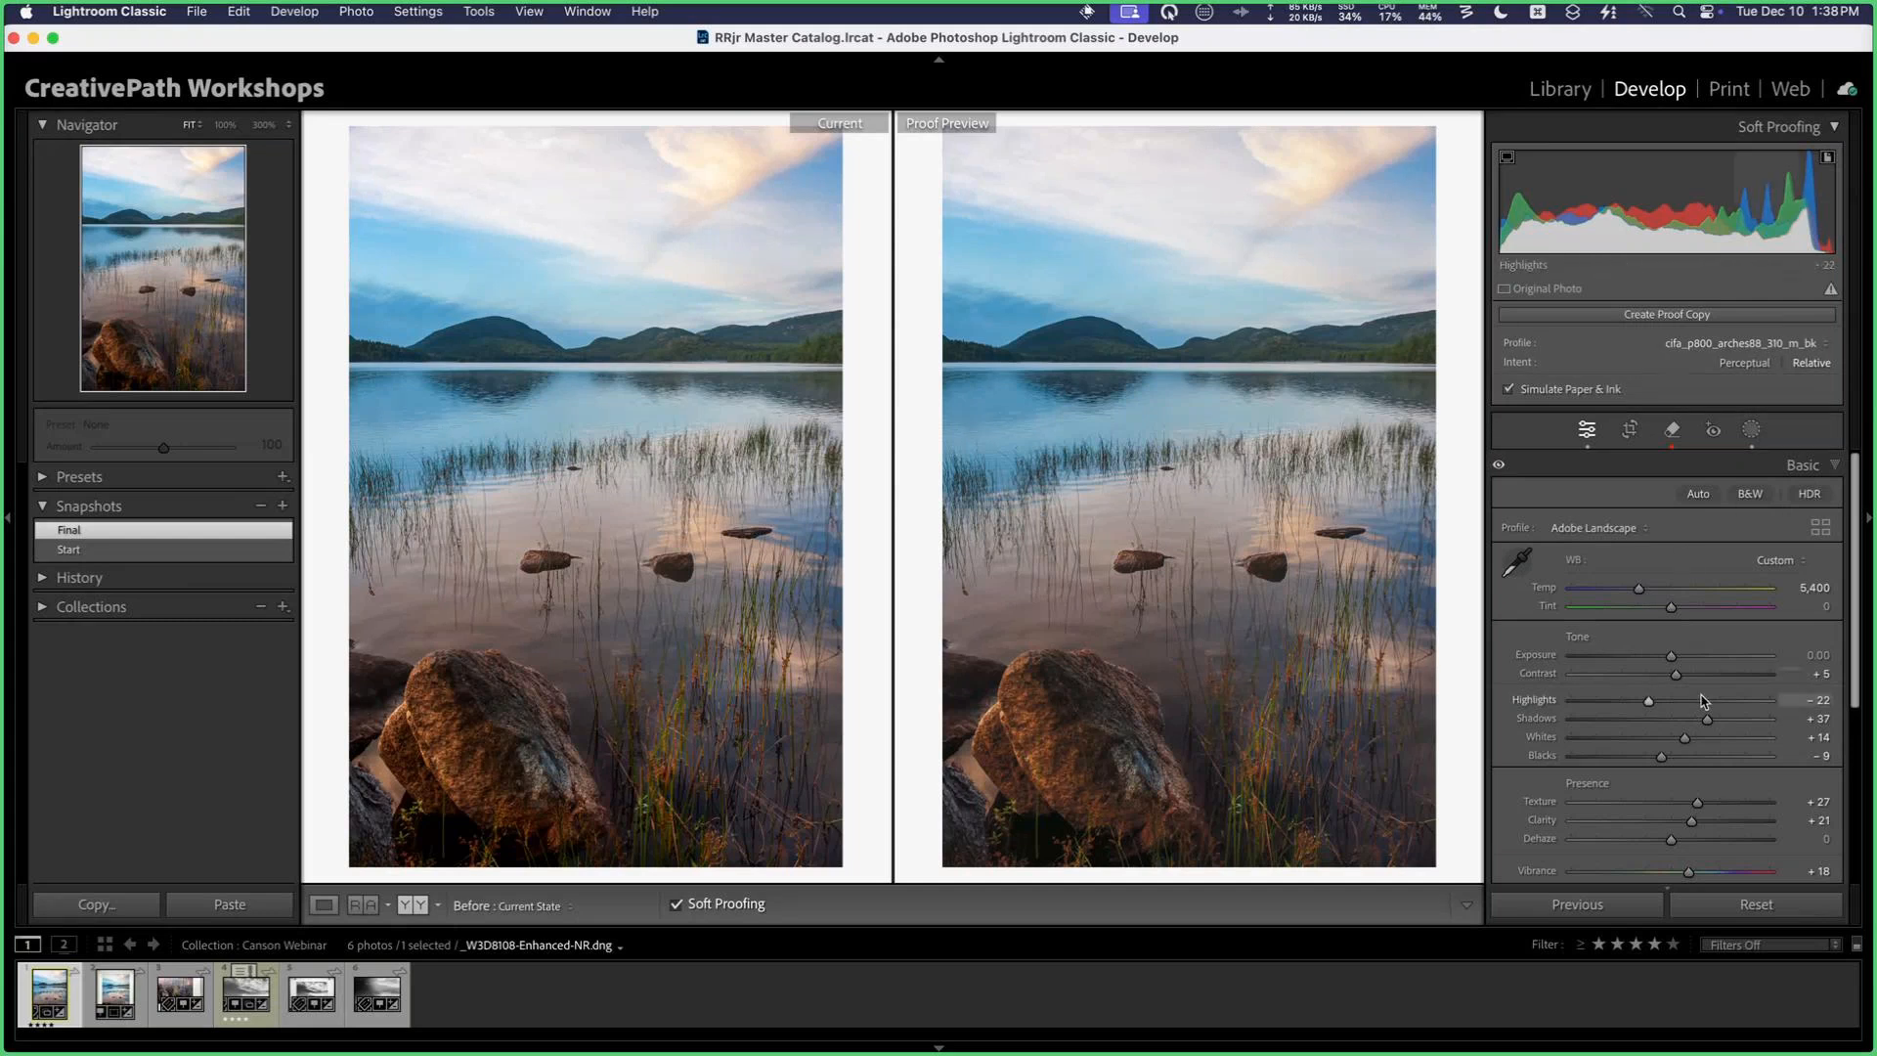
Step: Raise Clarity to +30 for the soft-proofed photo and save the adjustment on a new proof copy
scroll(1642, 692, "down", 1)
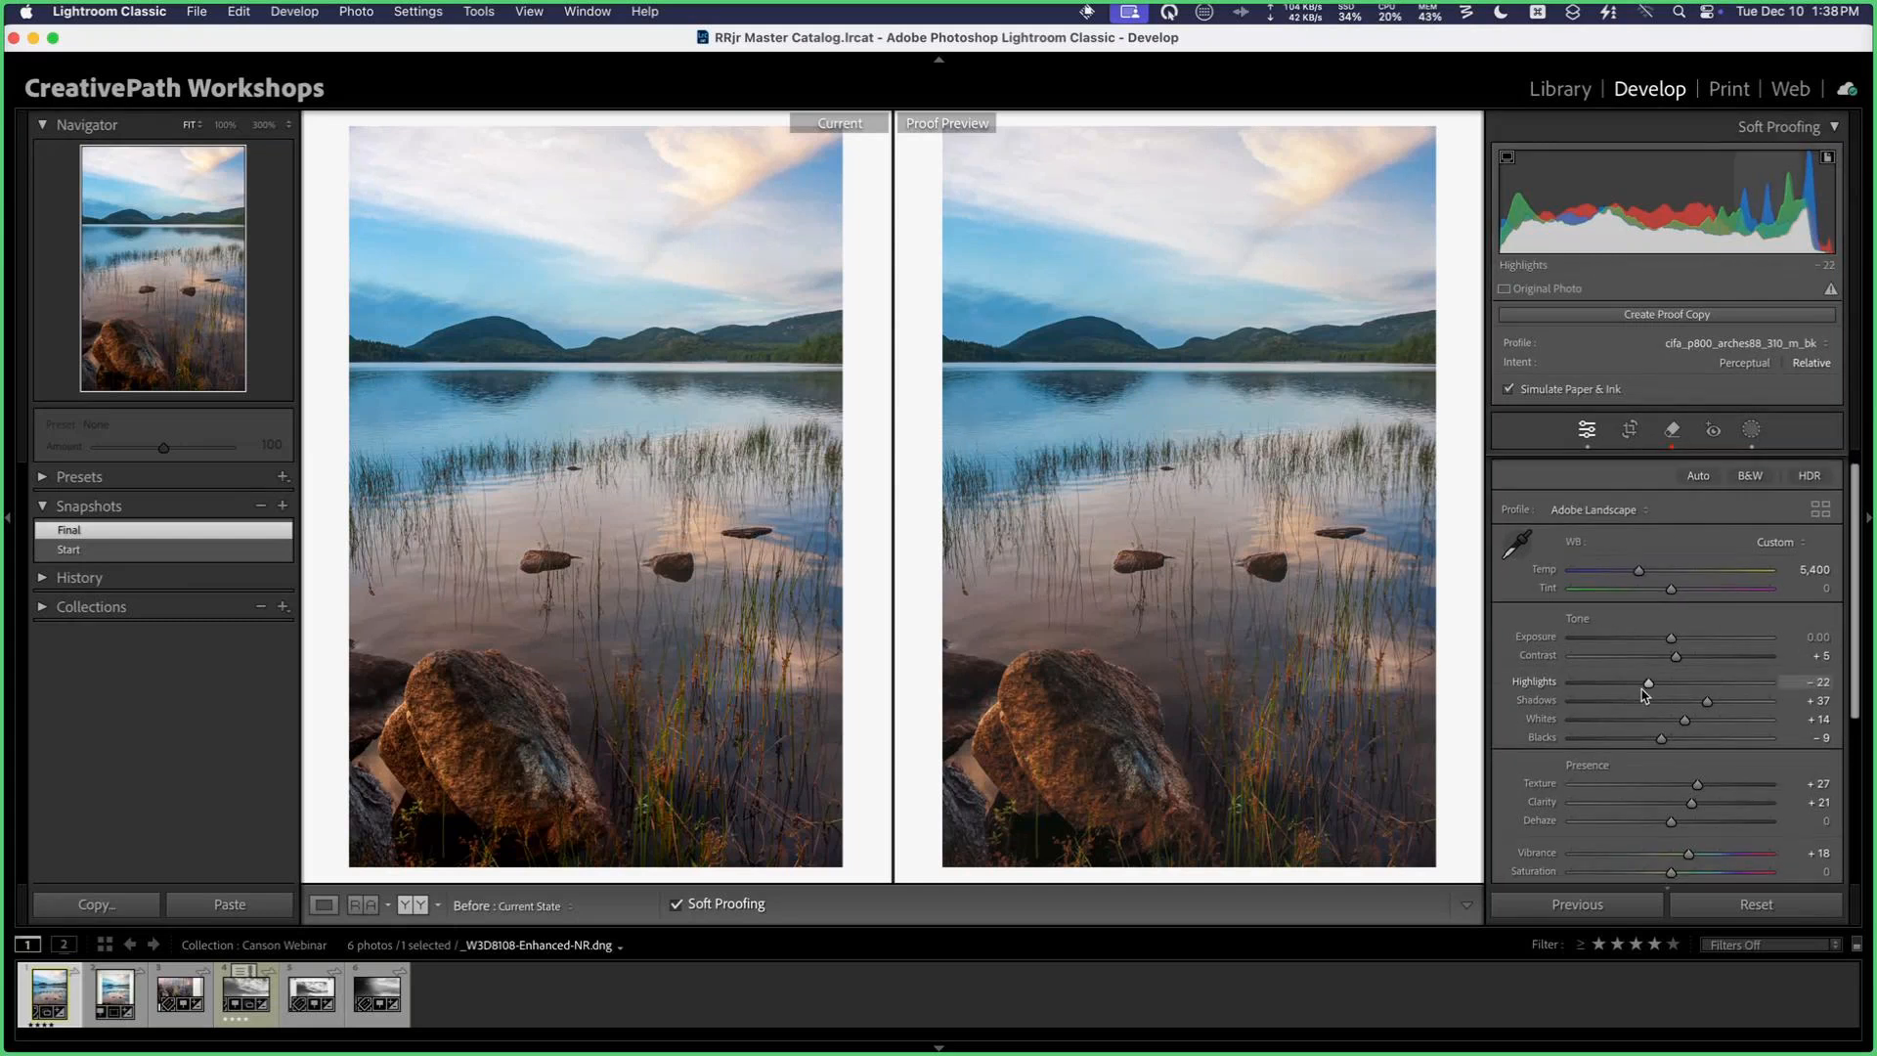
scroll(1645, 694, "down", 2)
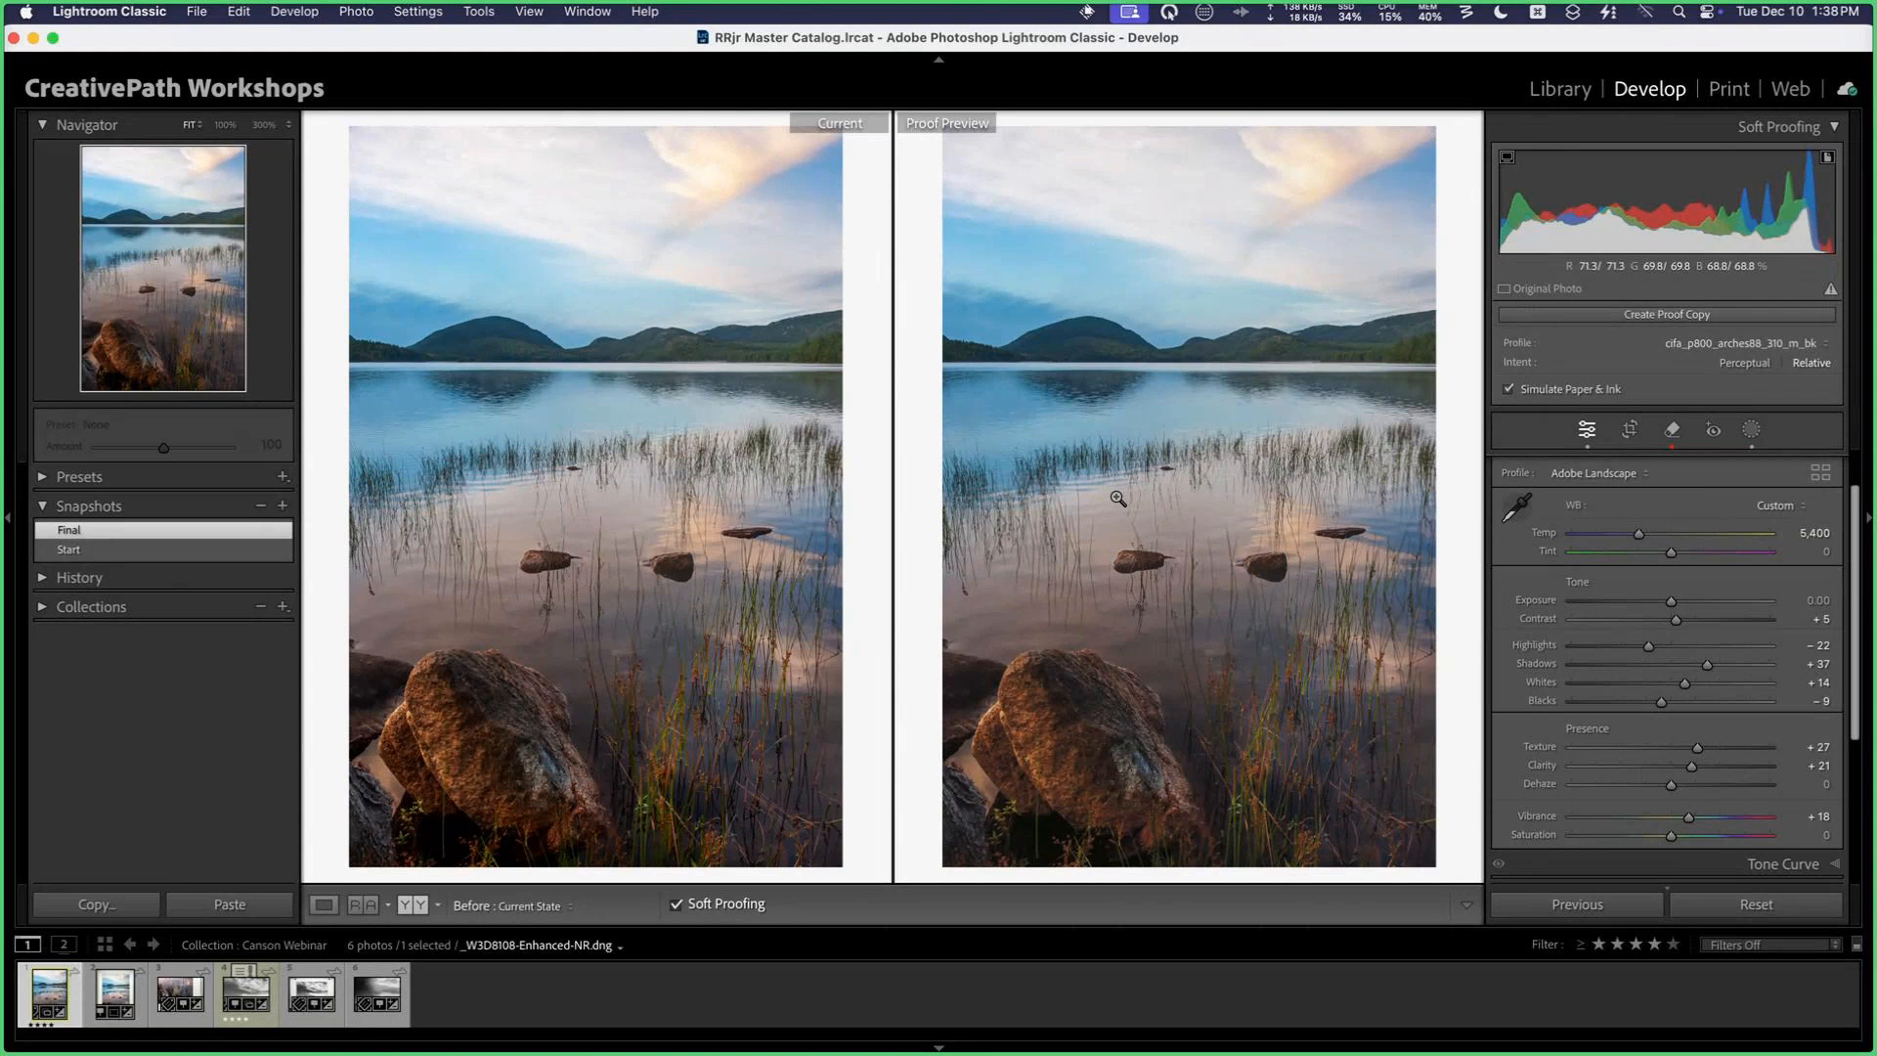
scroll(1630, 697, "down", 3)
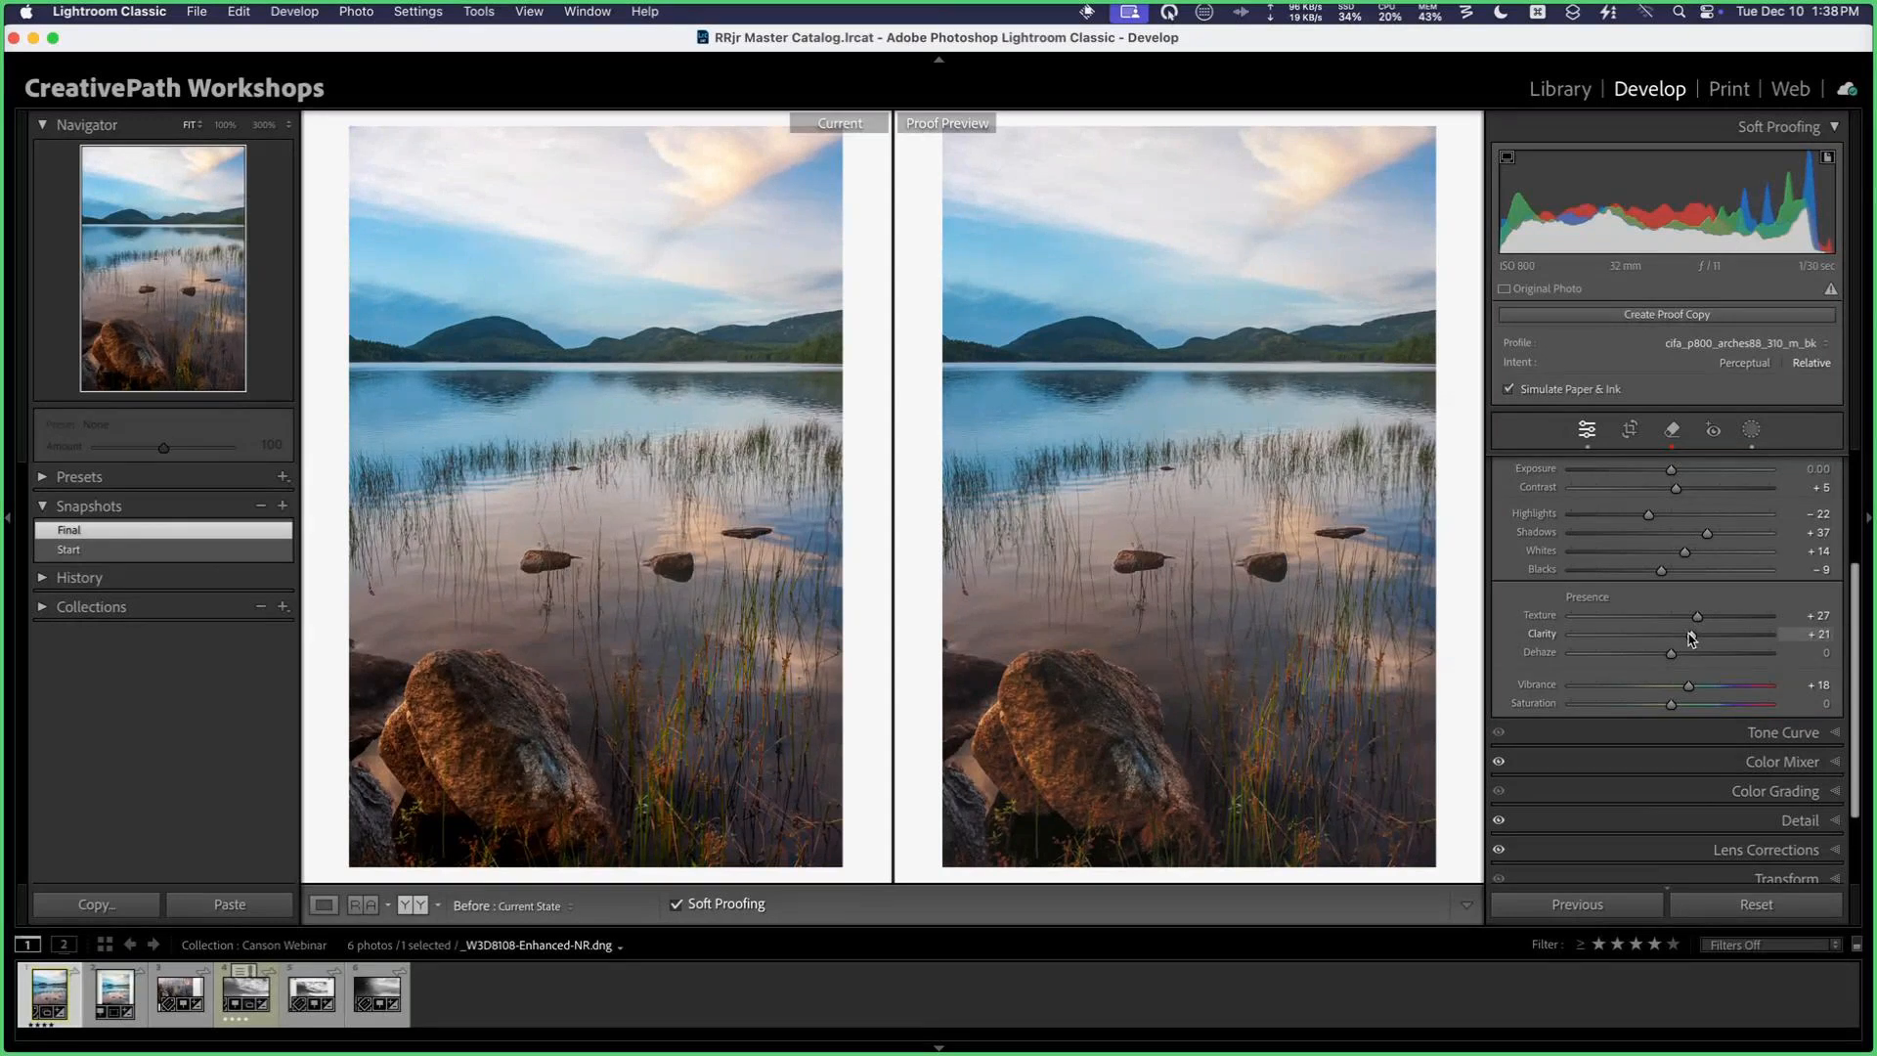
left_click_drag(1689, 633, 1702, 637)
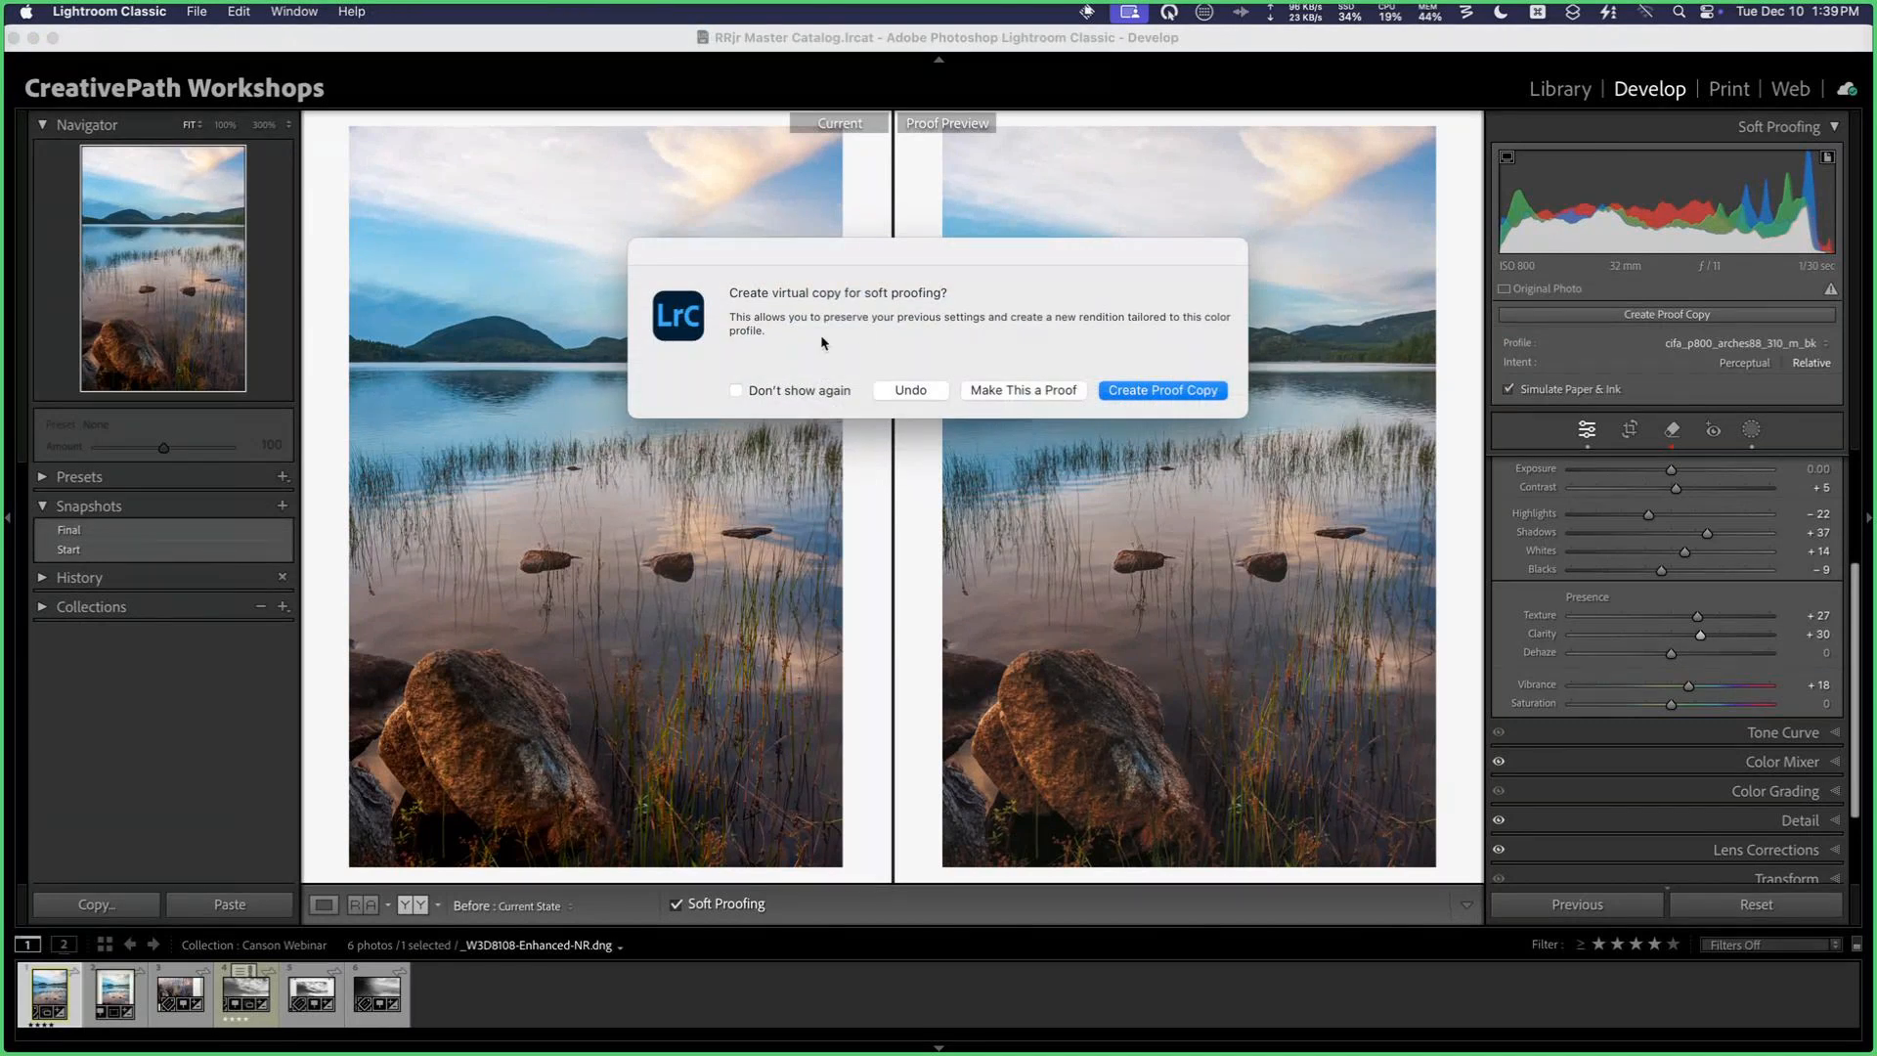
left_click(1192, 391)
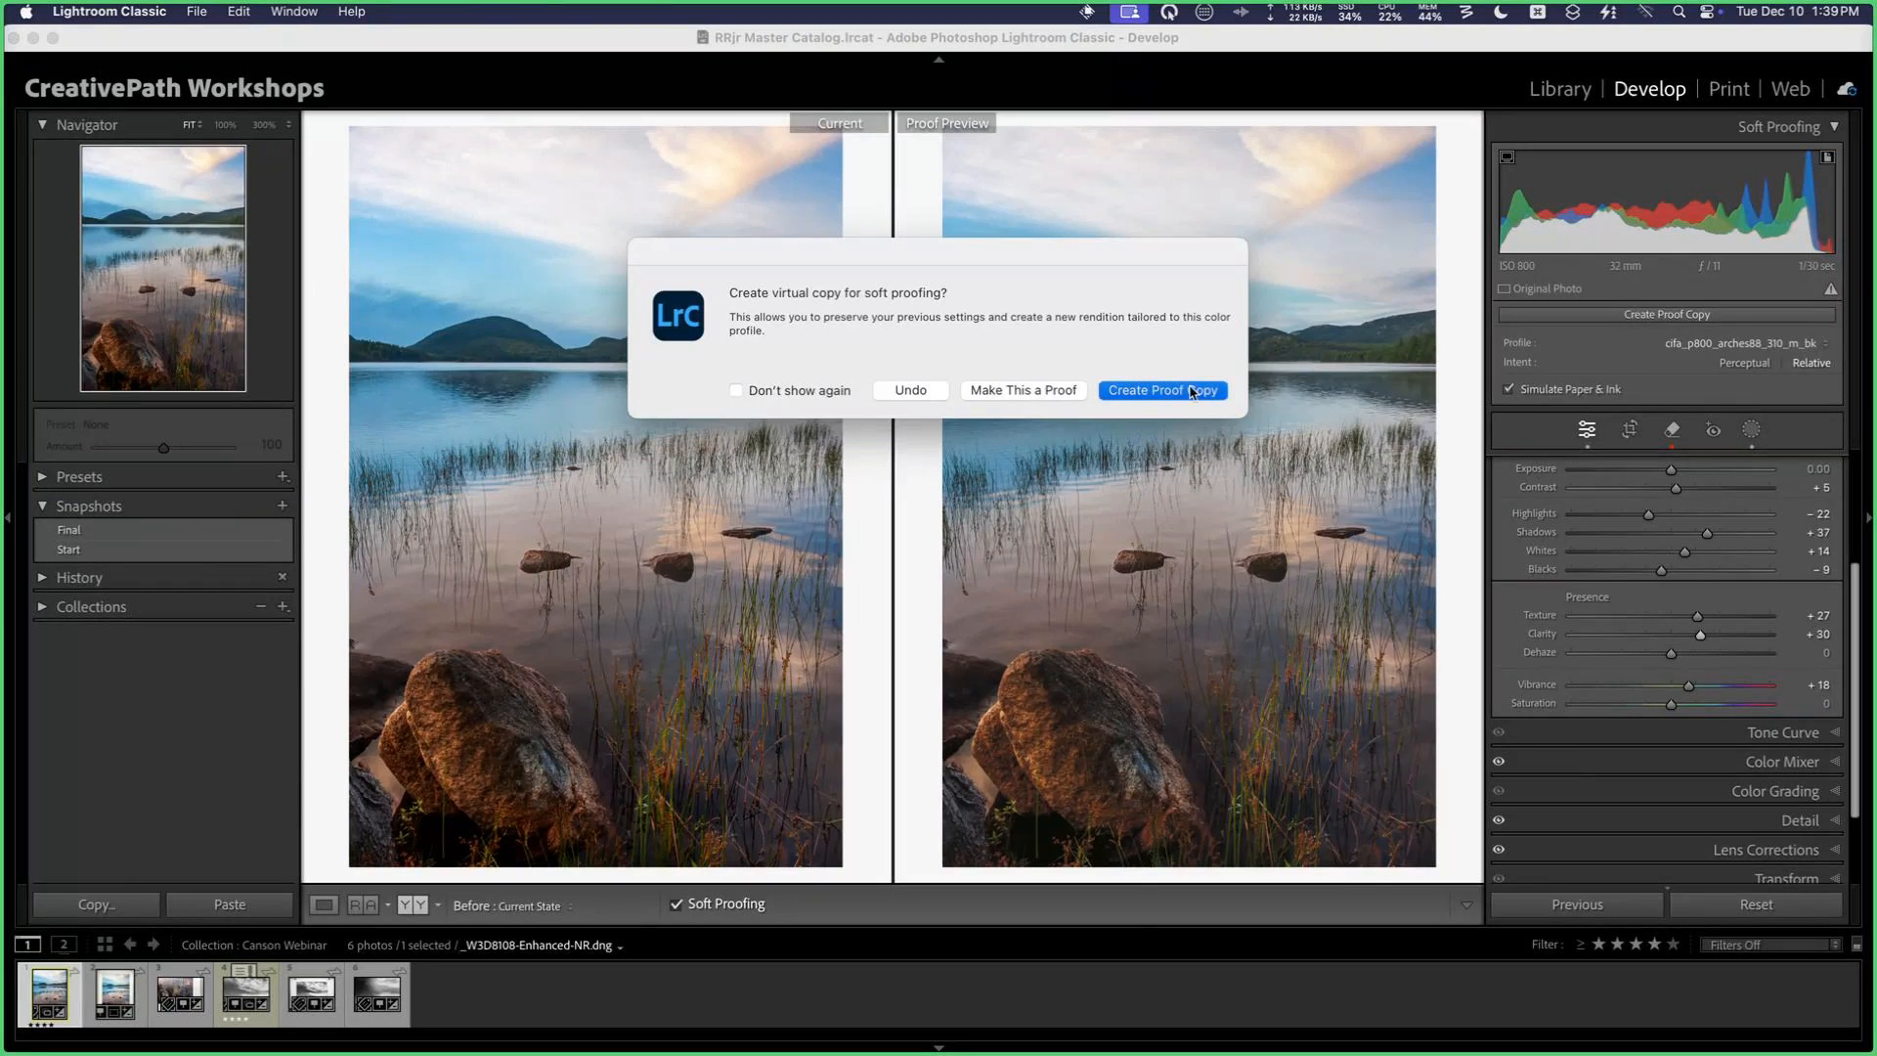
Step: View the arches88 proof copy enlarged in the Library with its file info overlay, and return to the grid
key("g")
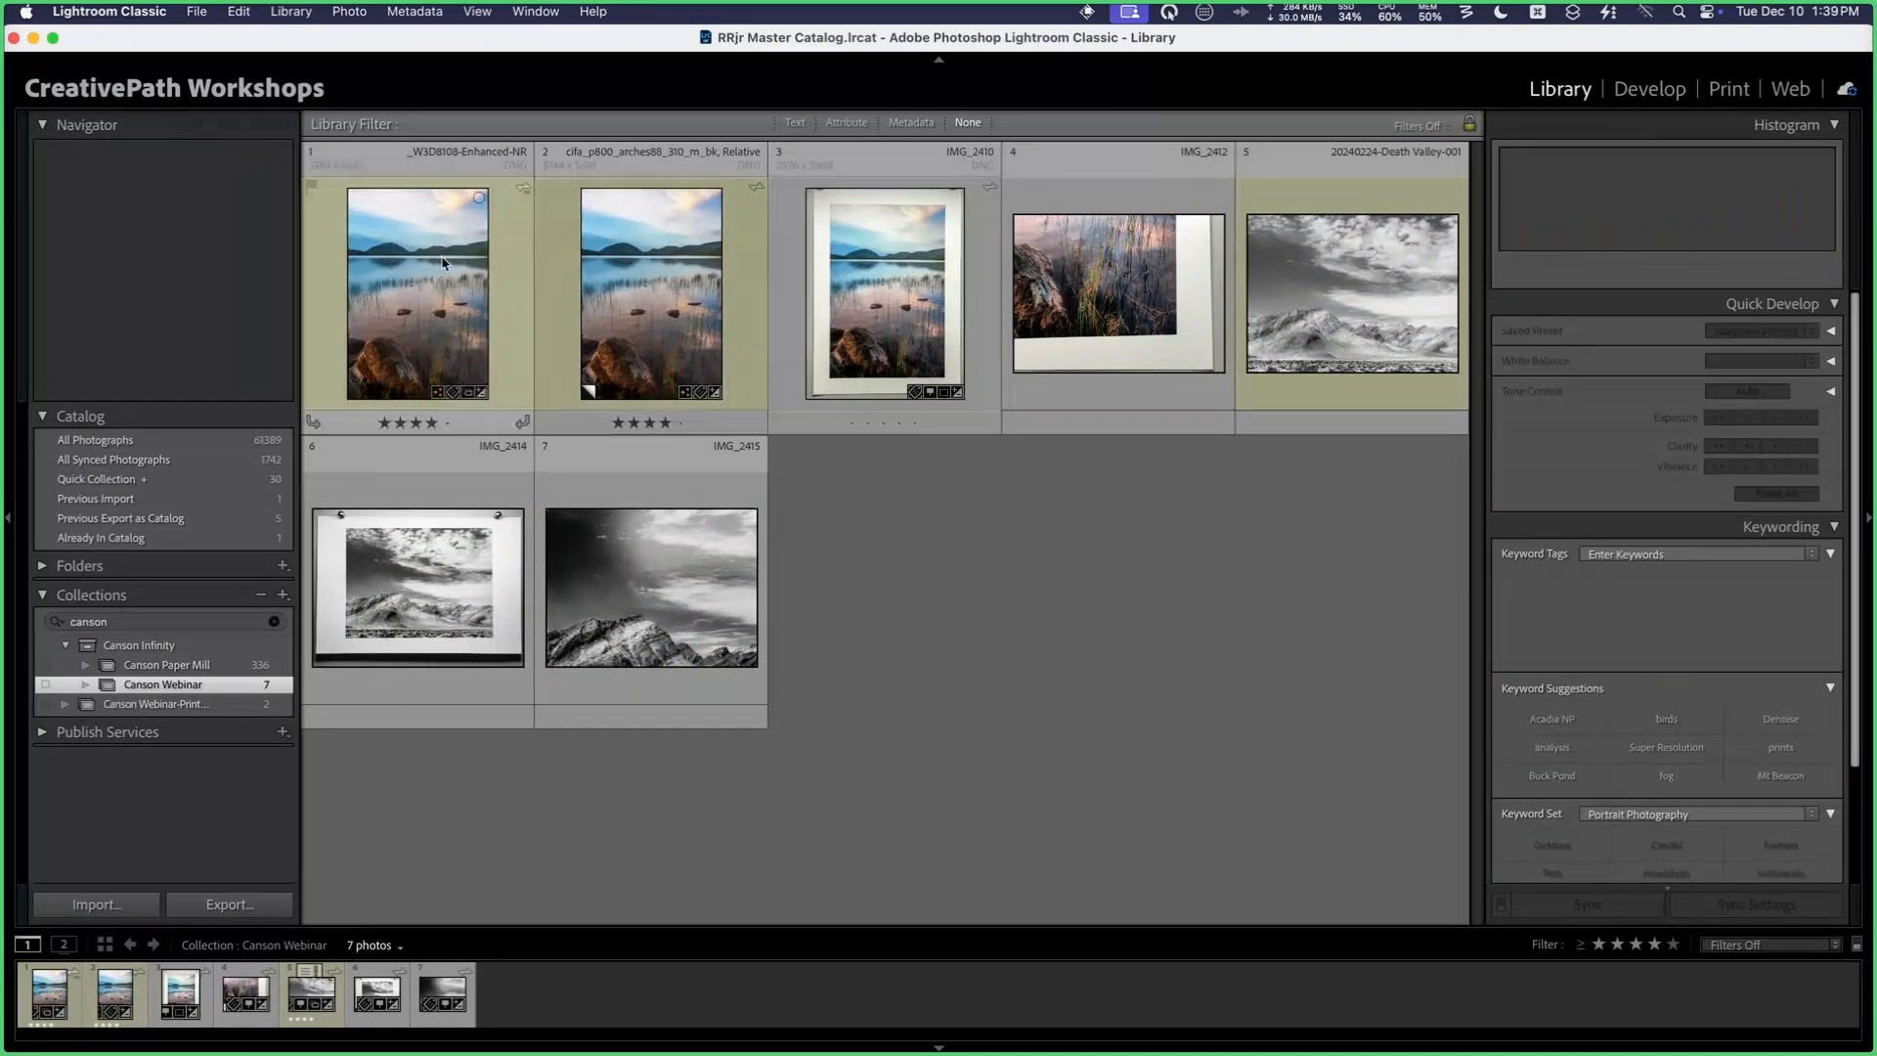
double_click(654, 286)
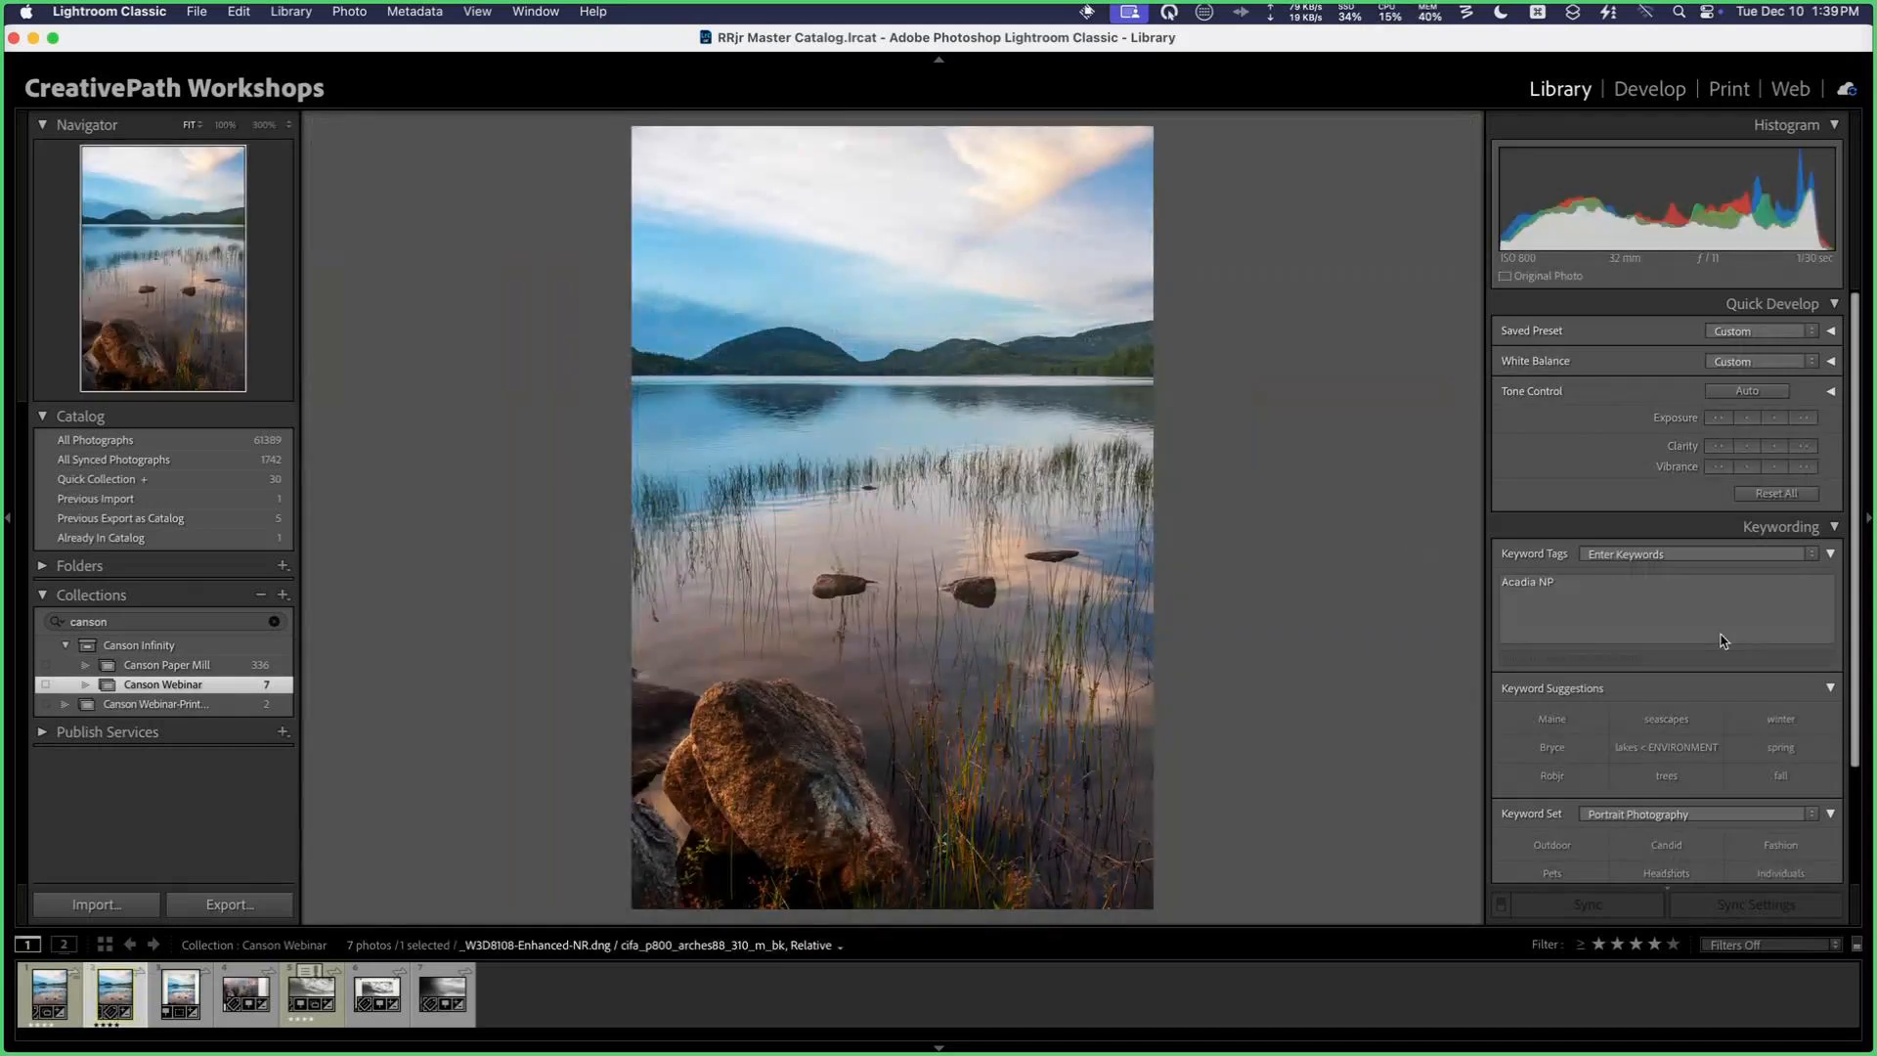
key("i")
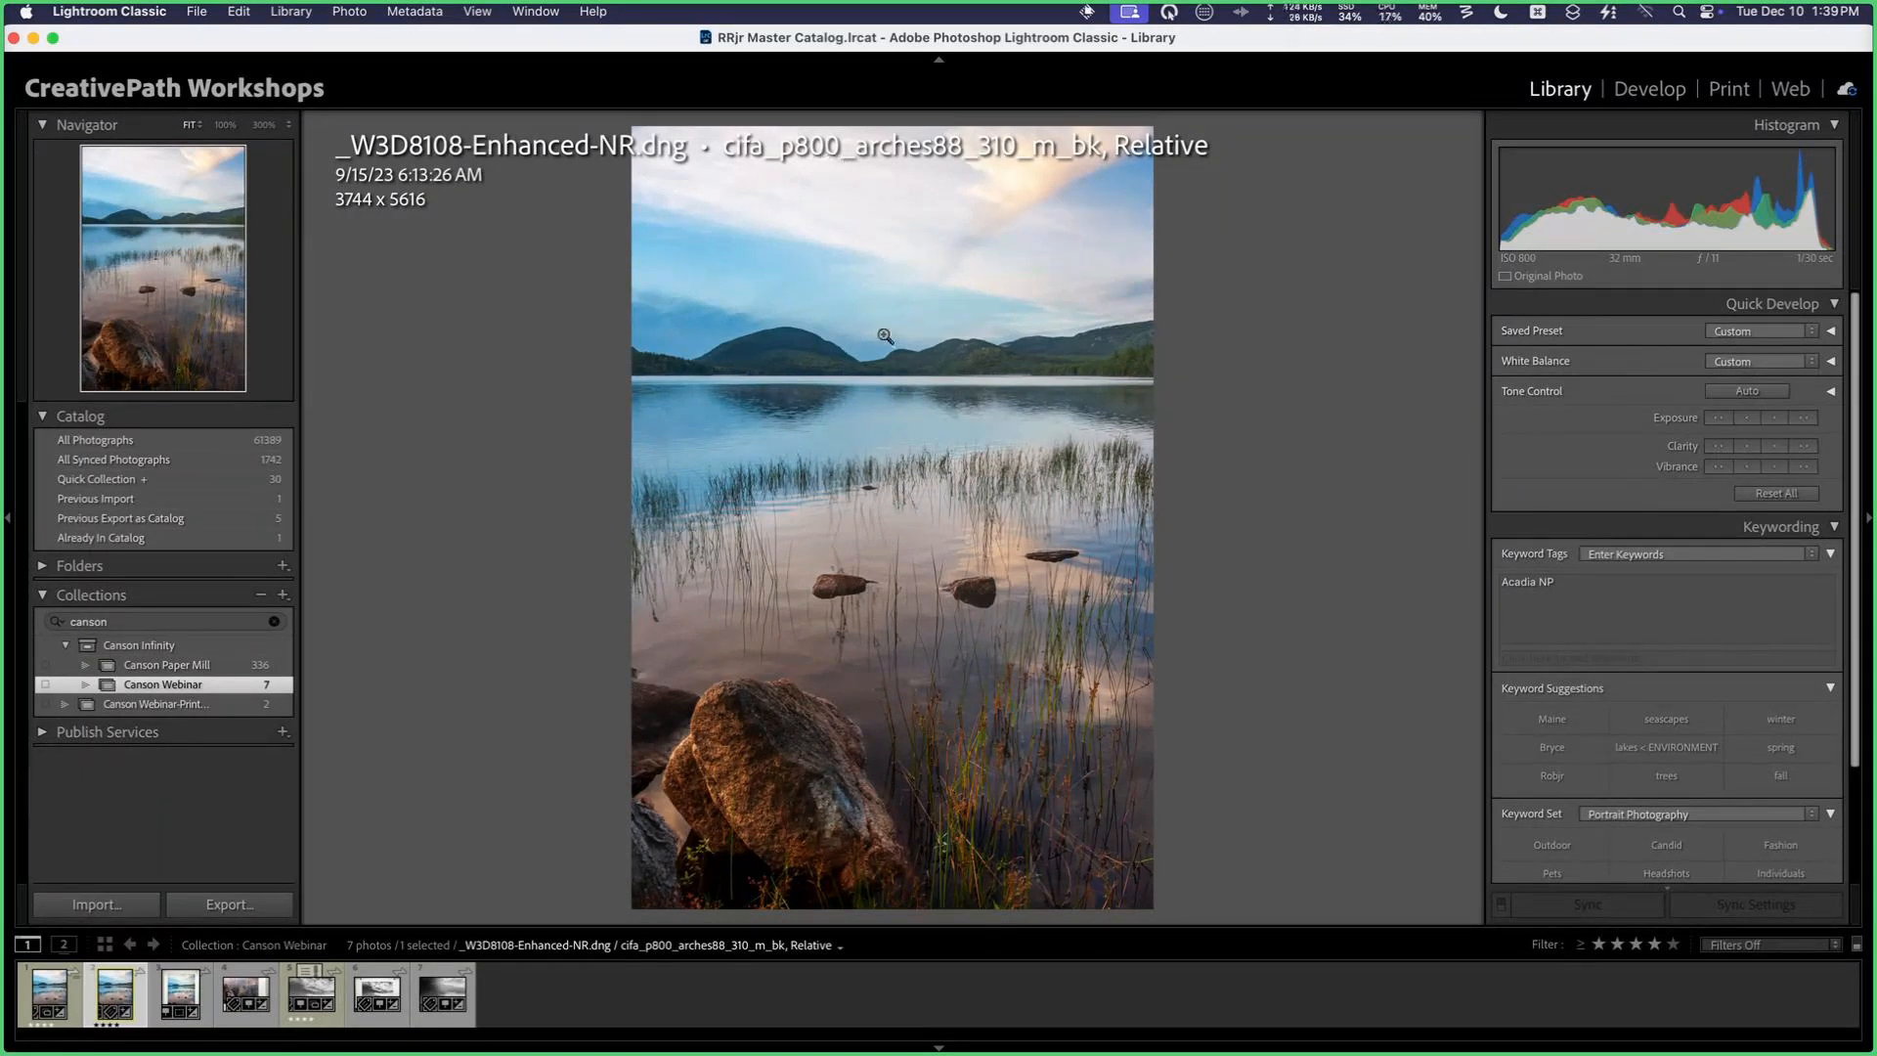
key("g")
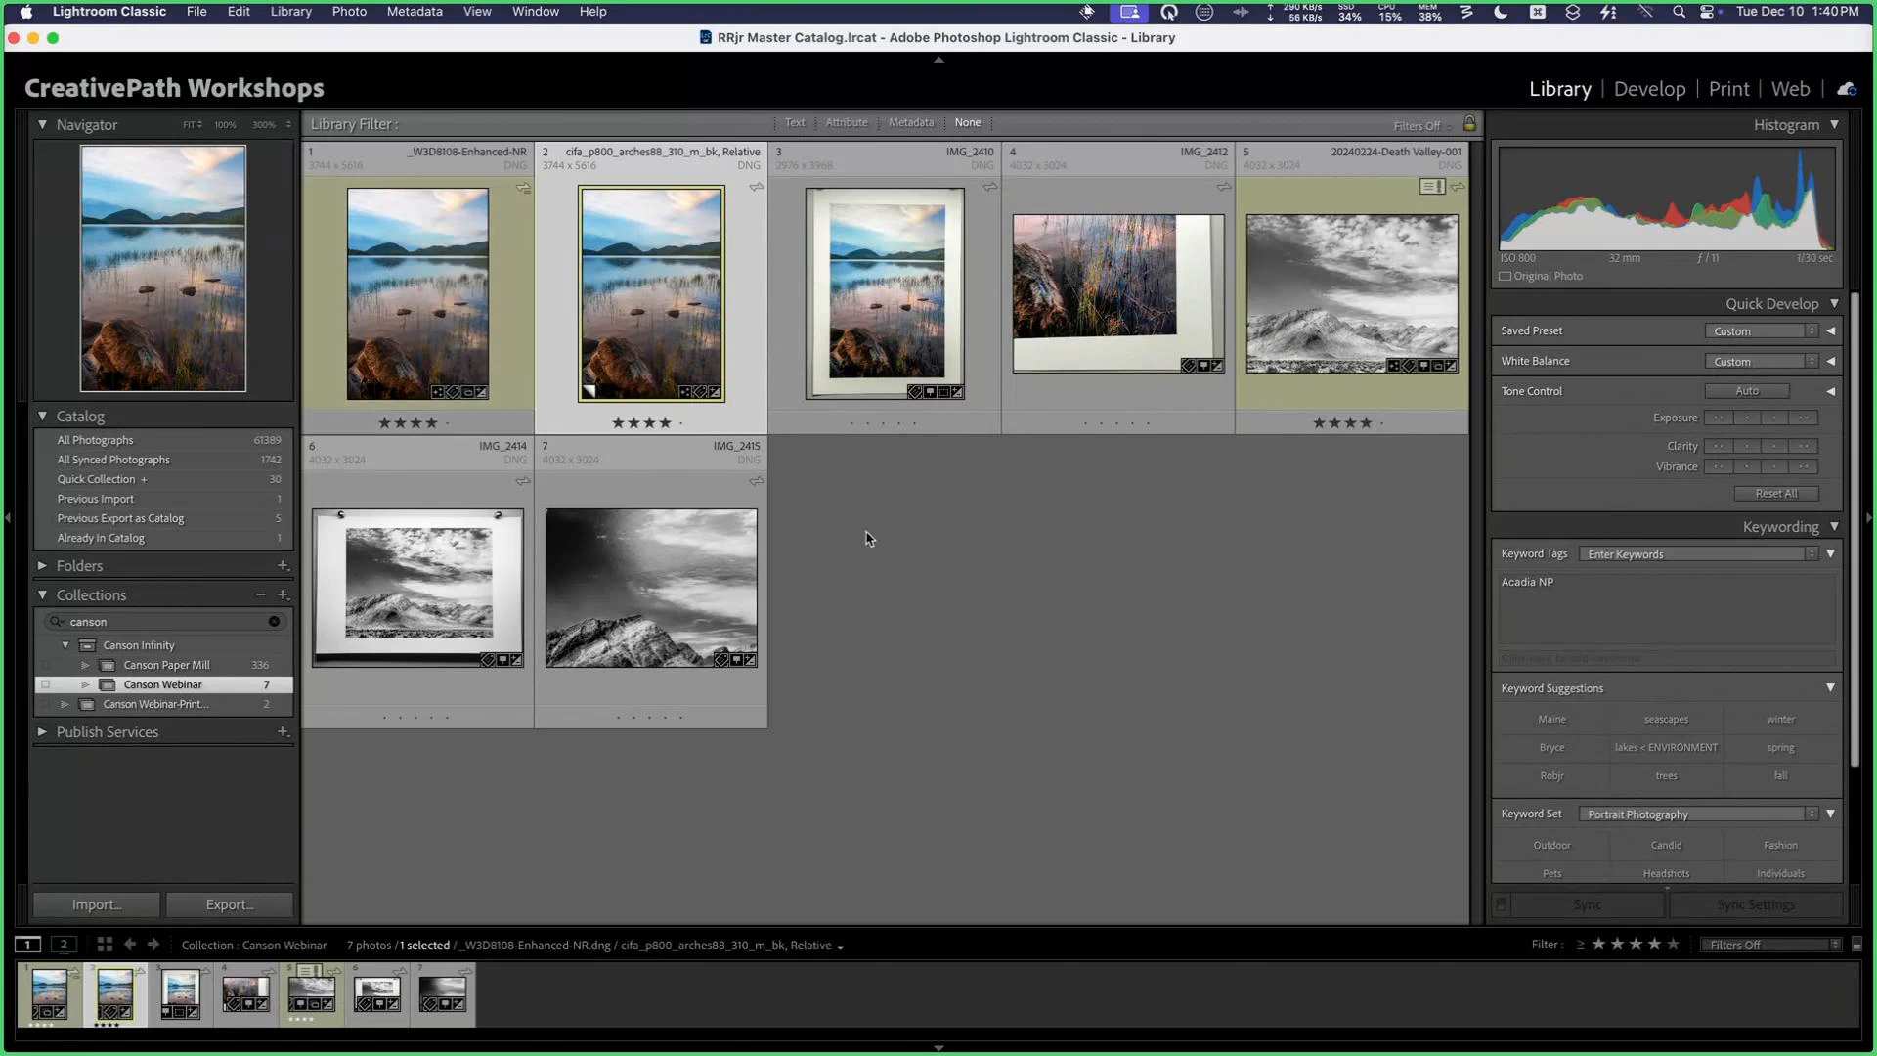
Step: Select only the arches88 proof copy and bring it into the Print module
left_click(924, 558)
left_click(673, 282)
left_click(1728, 89)
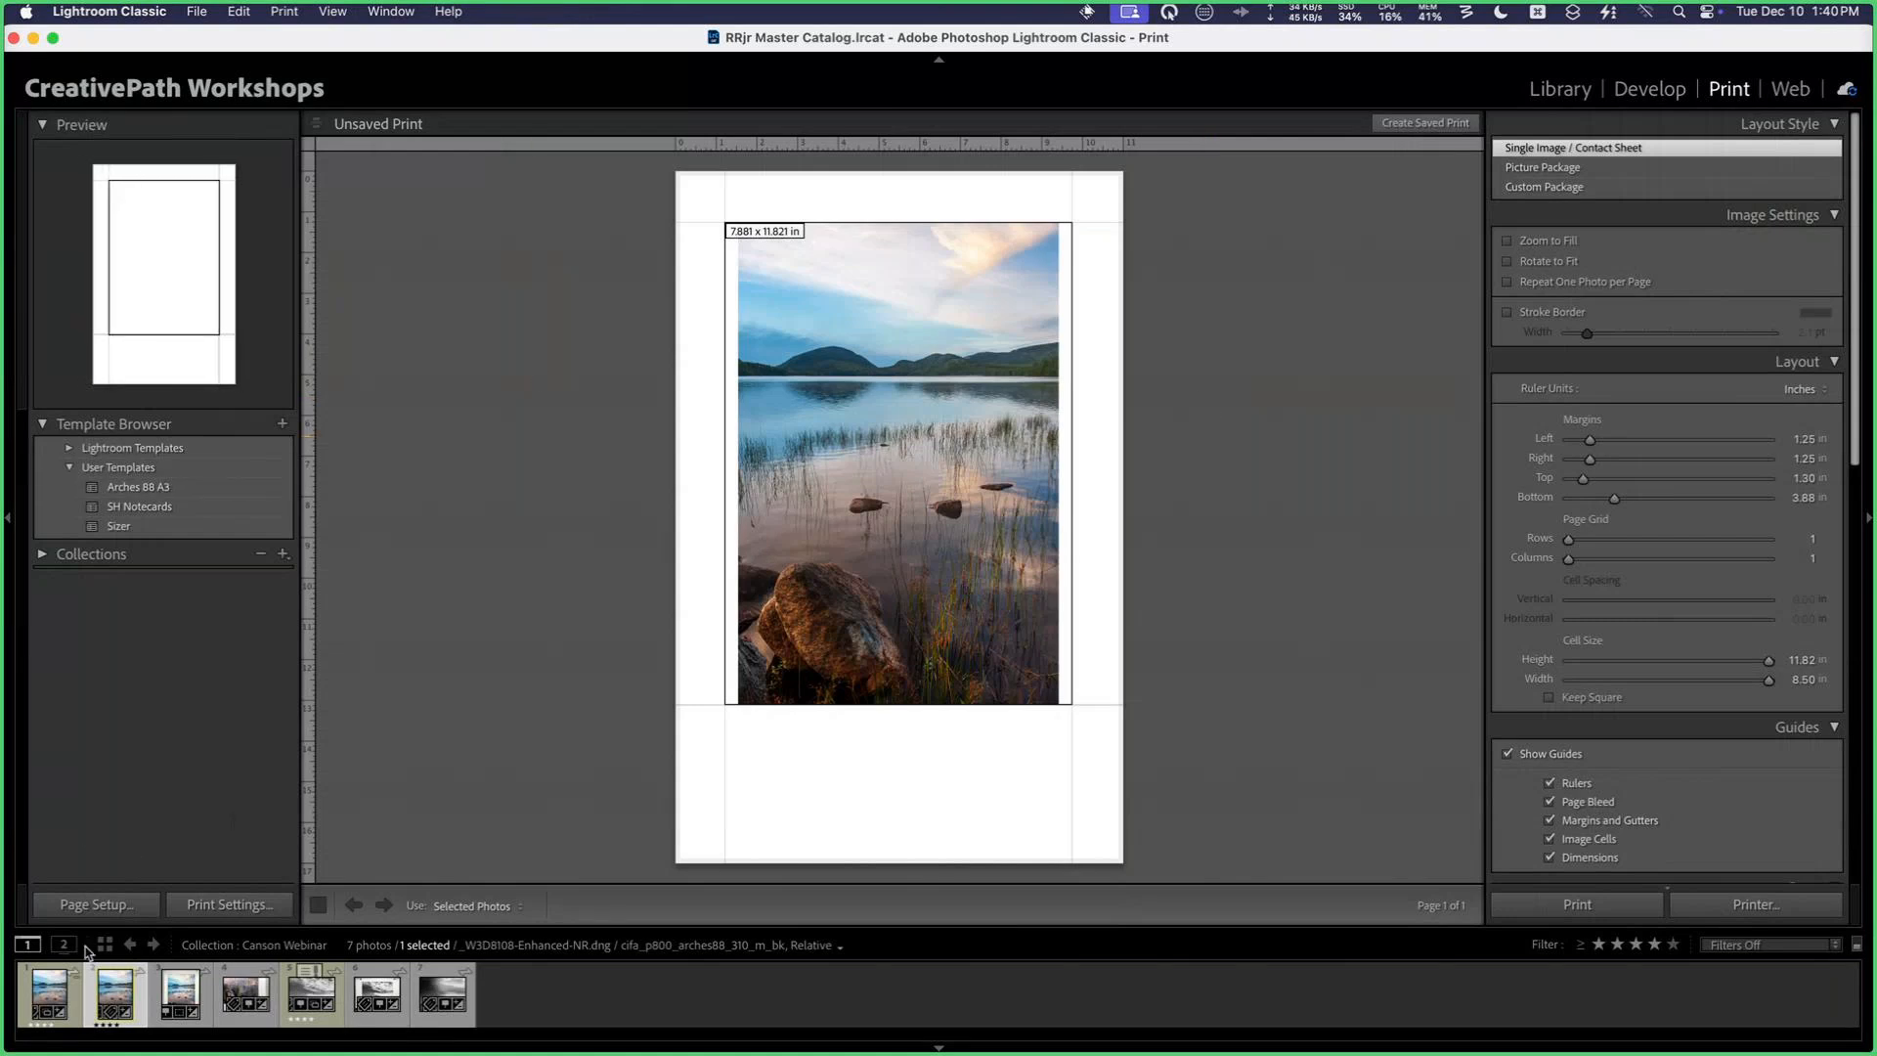
Step: Set up the page for the EPSON SC-P800 printer with standard 11 x 17 in paper
left_click(121, 906)
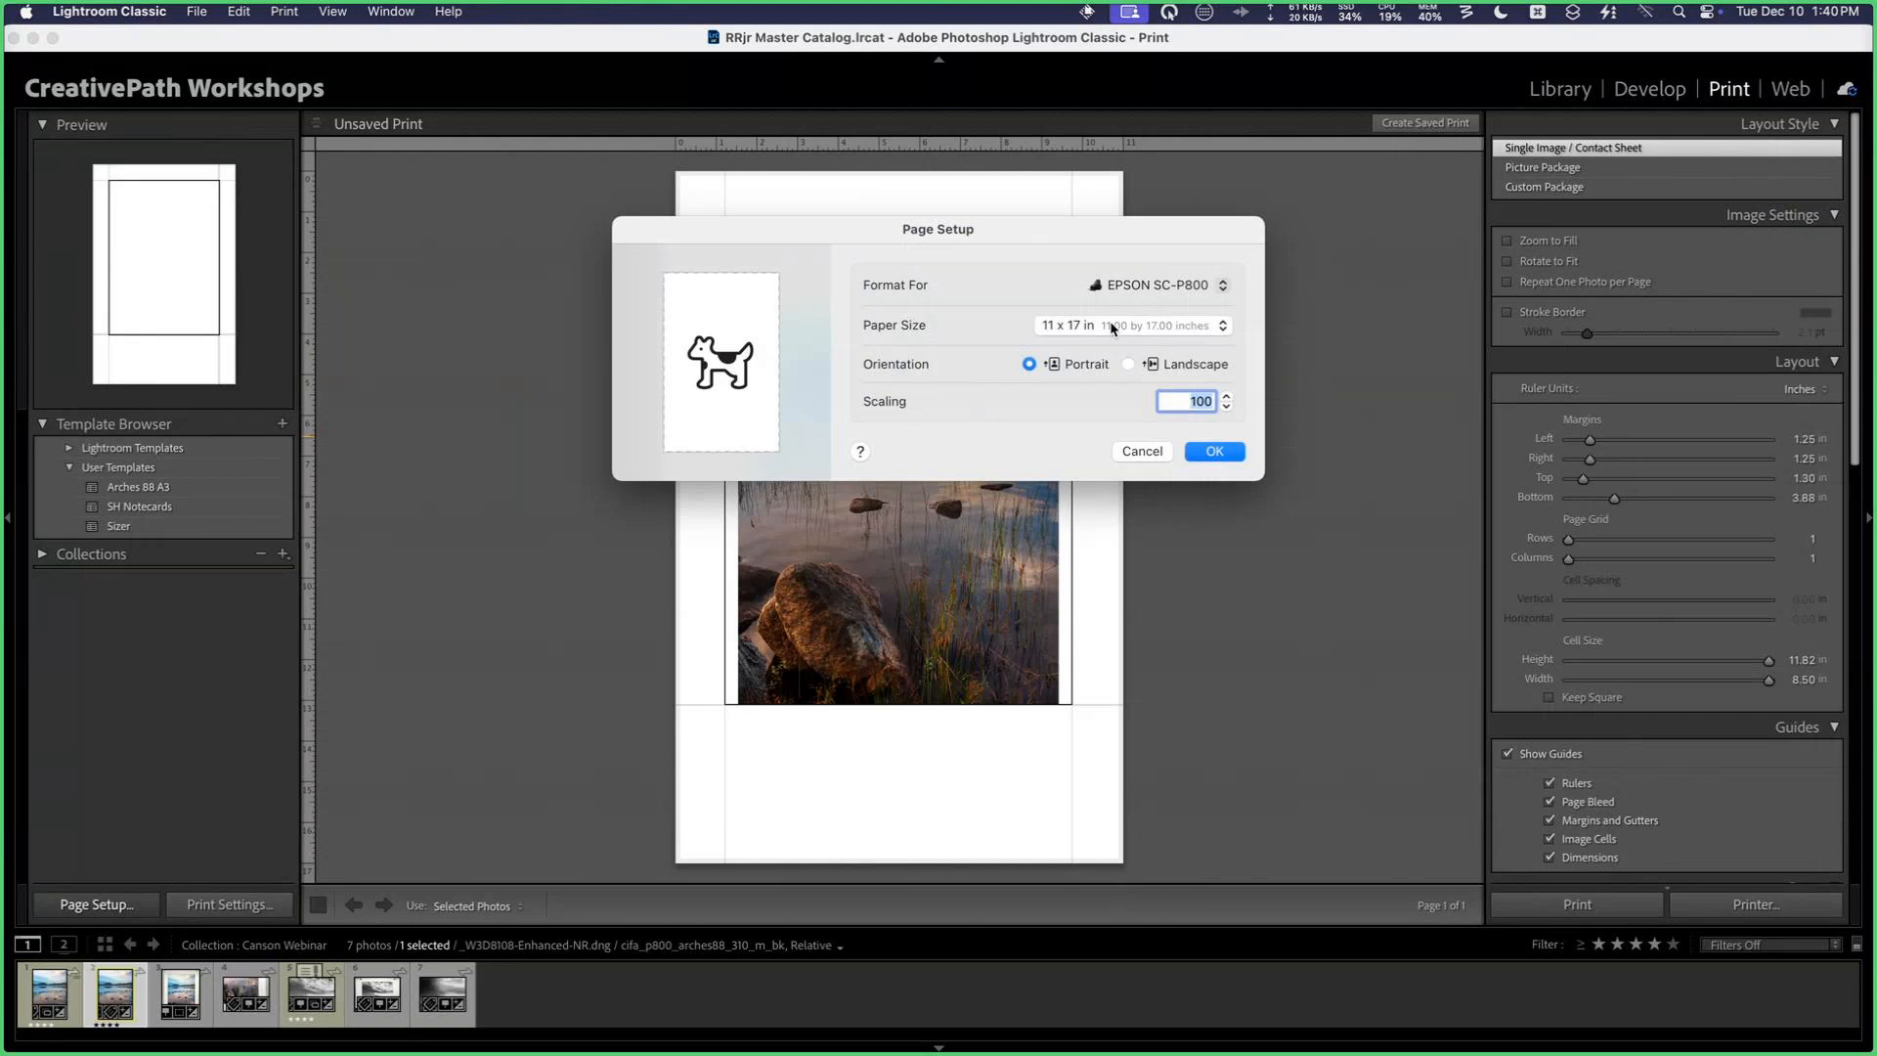
left_click(1157, 286)
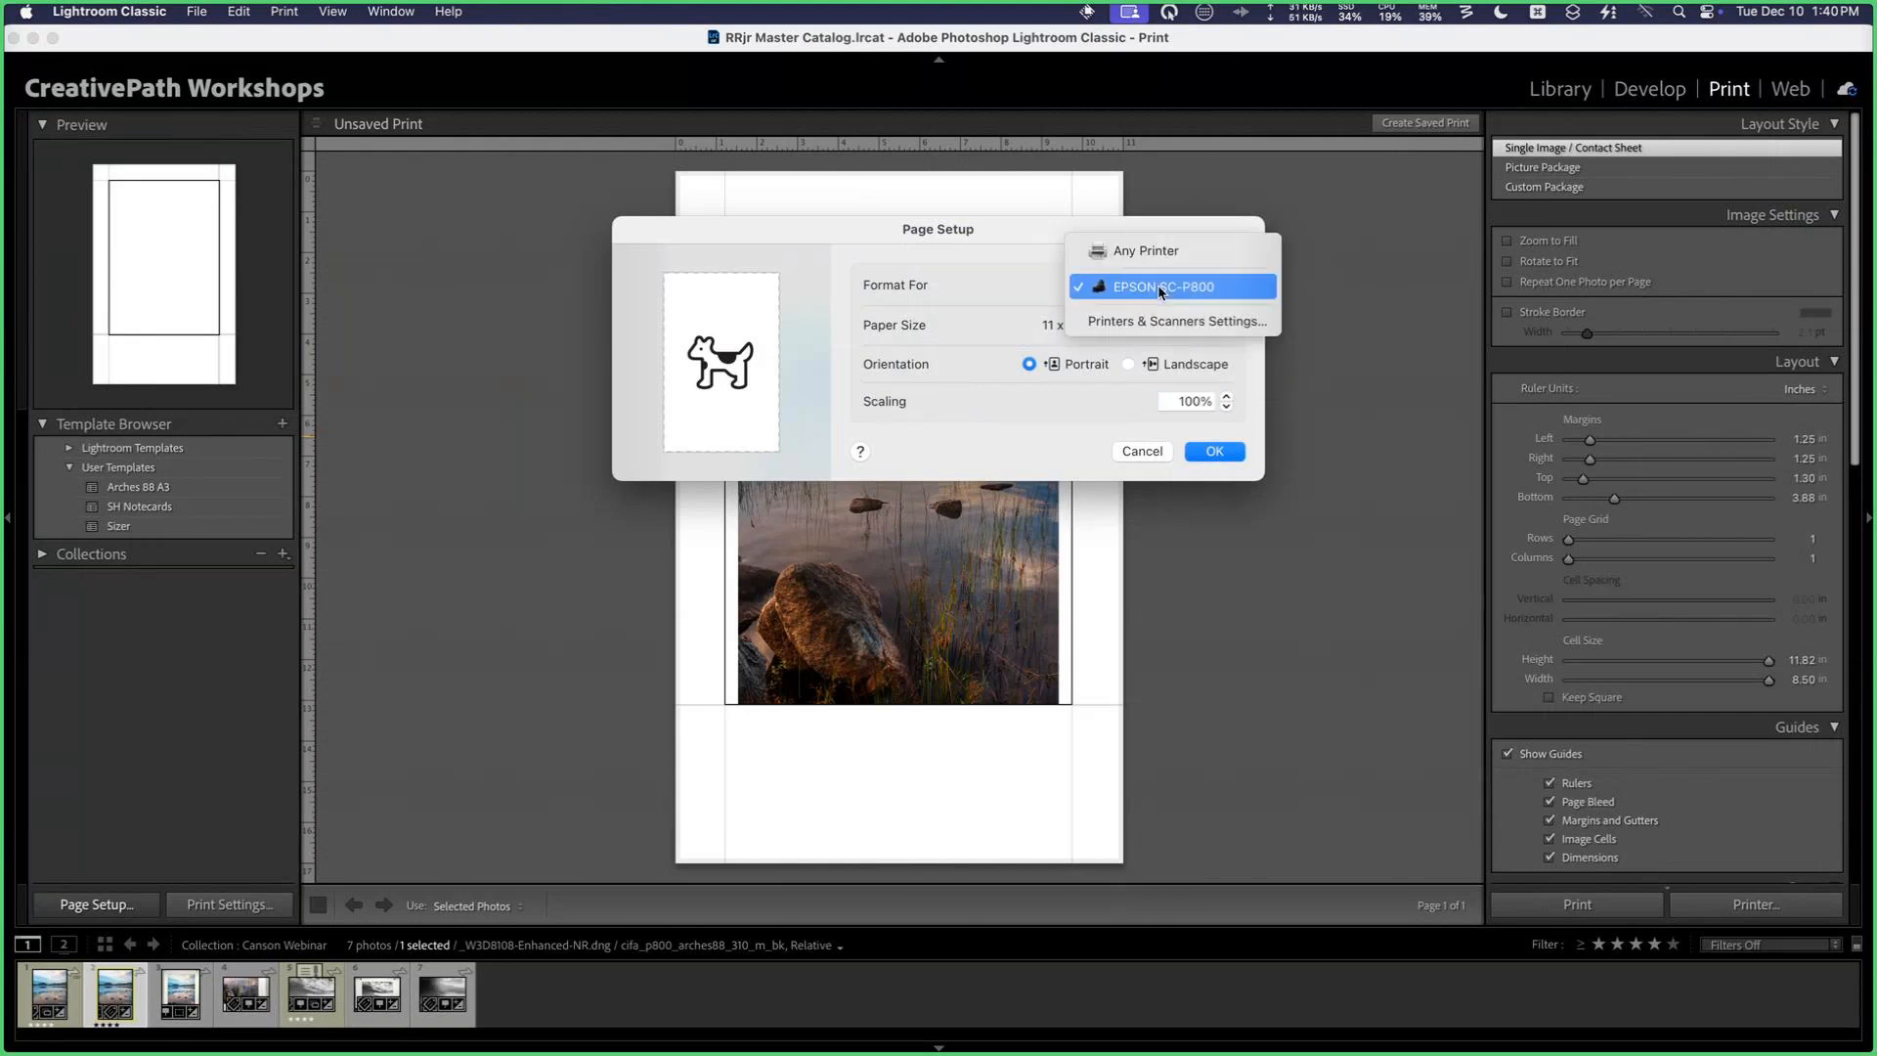
left_click(1032, 282)
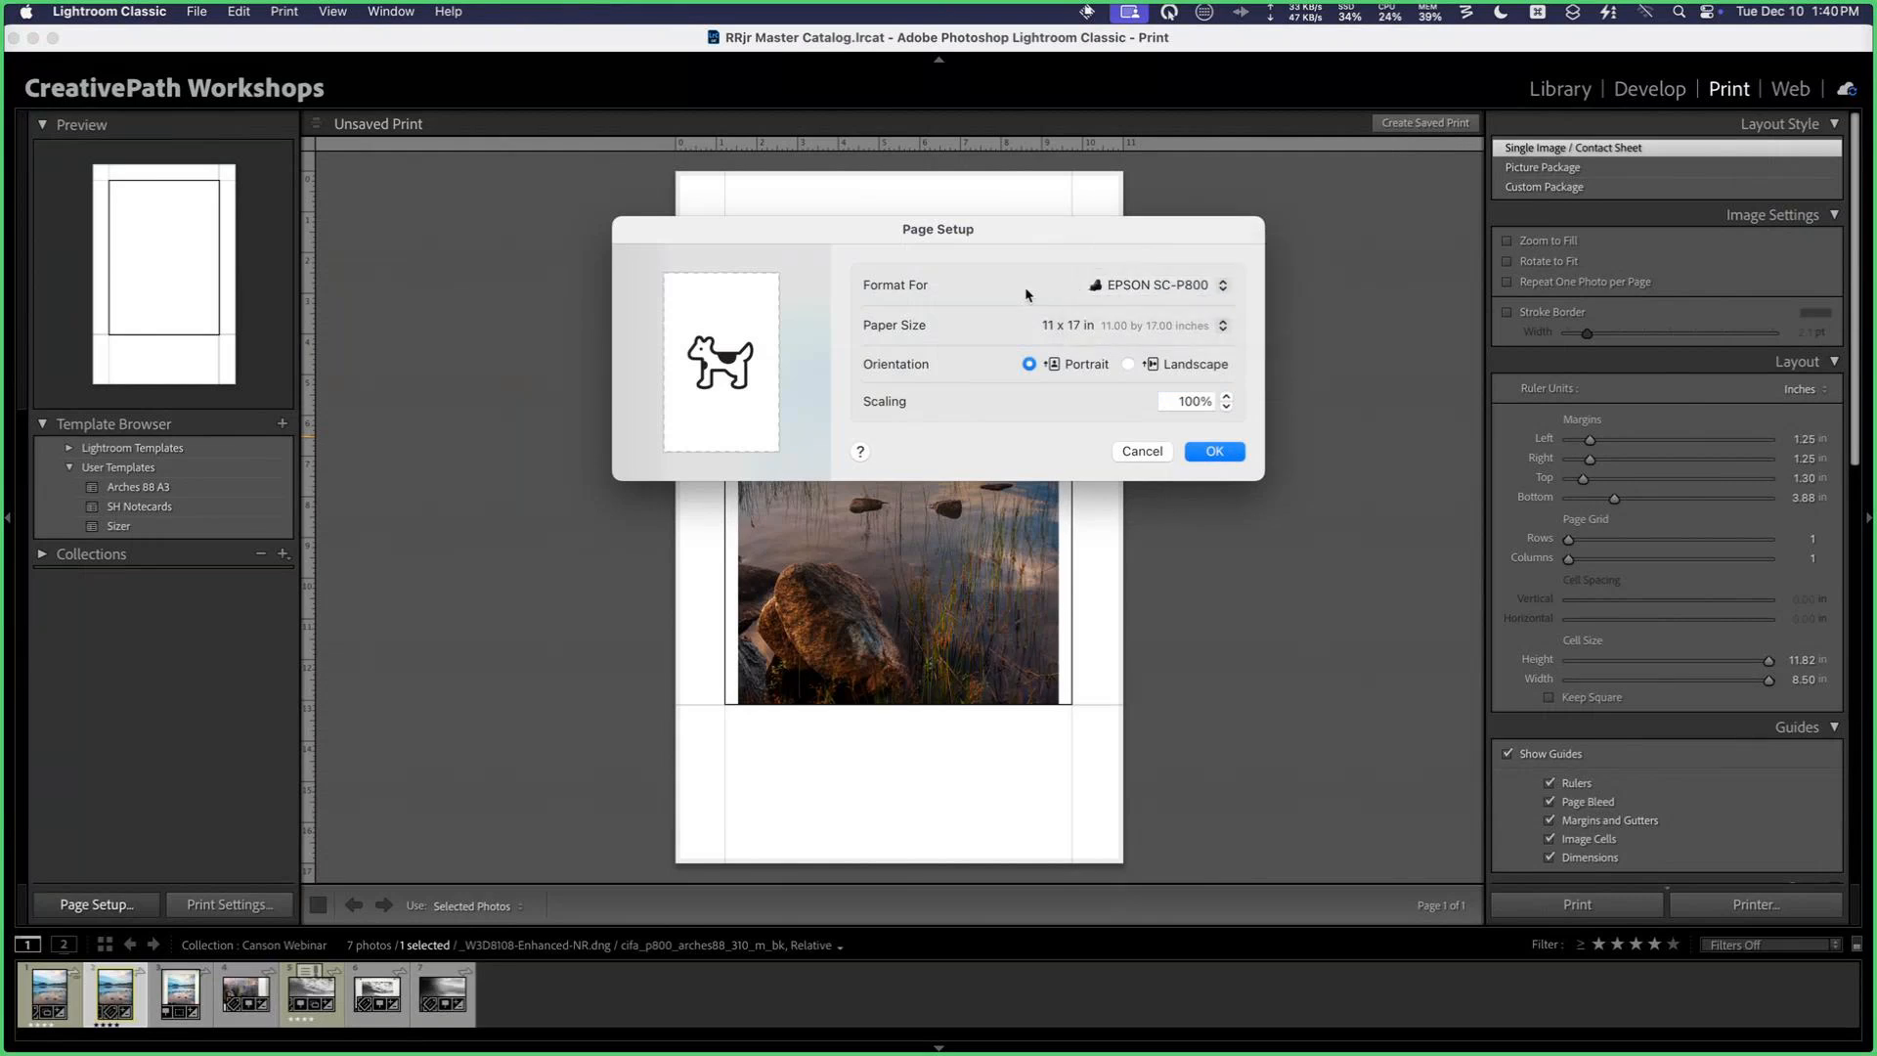
left_click(1146, 325)
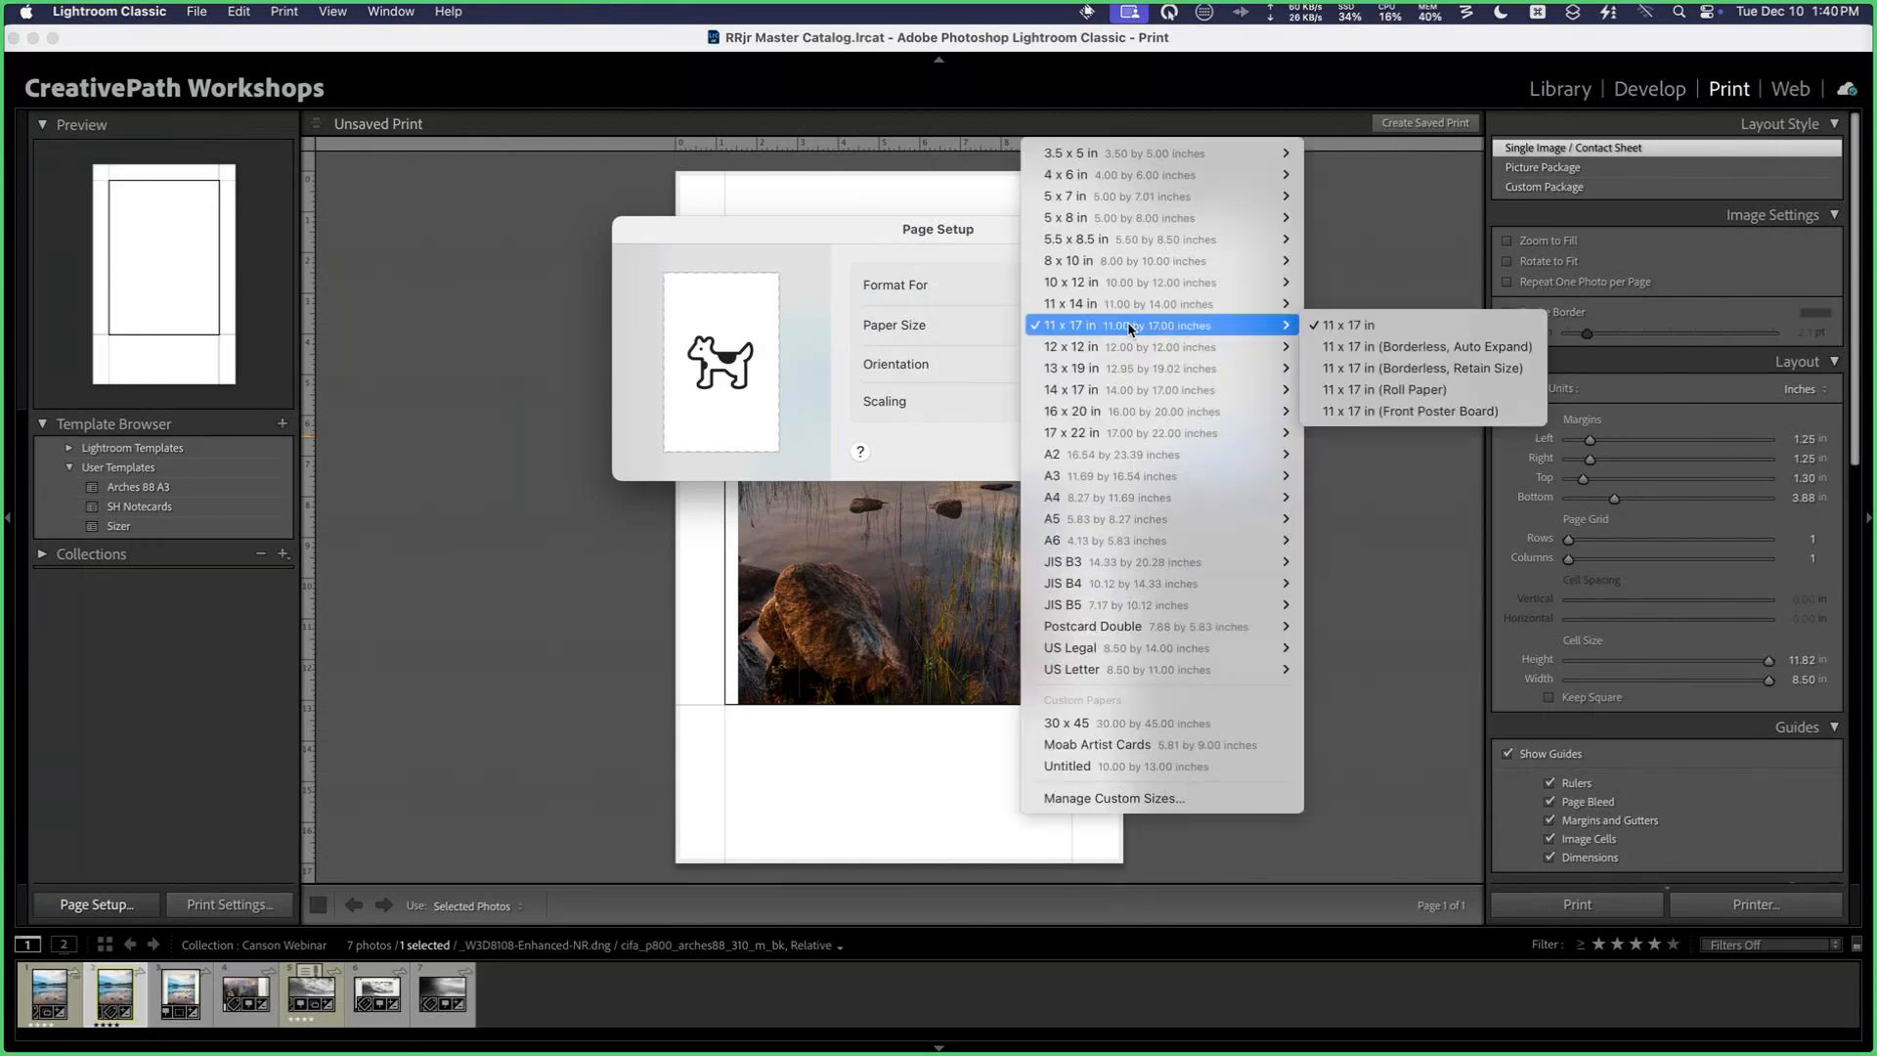
left_click(1321, 329)
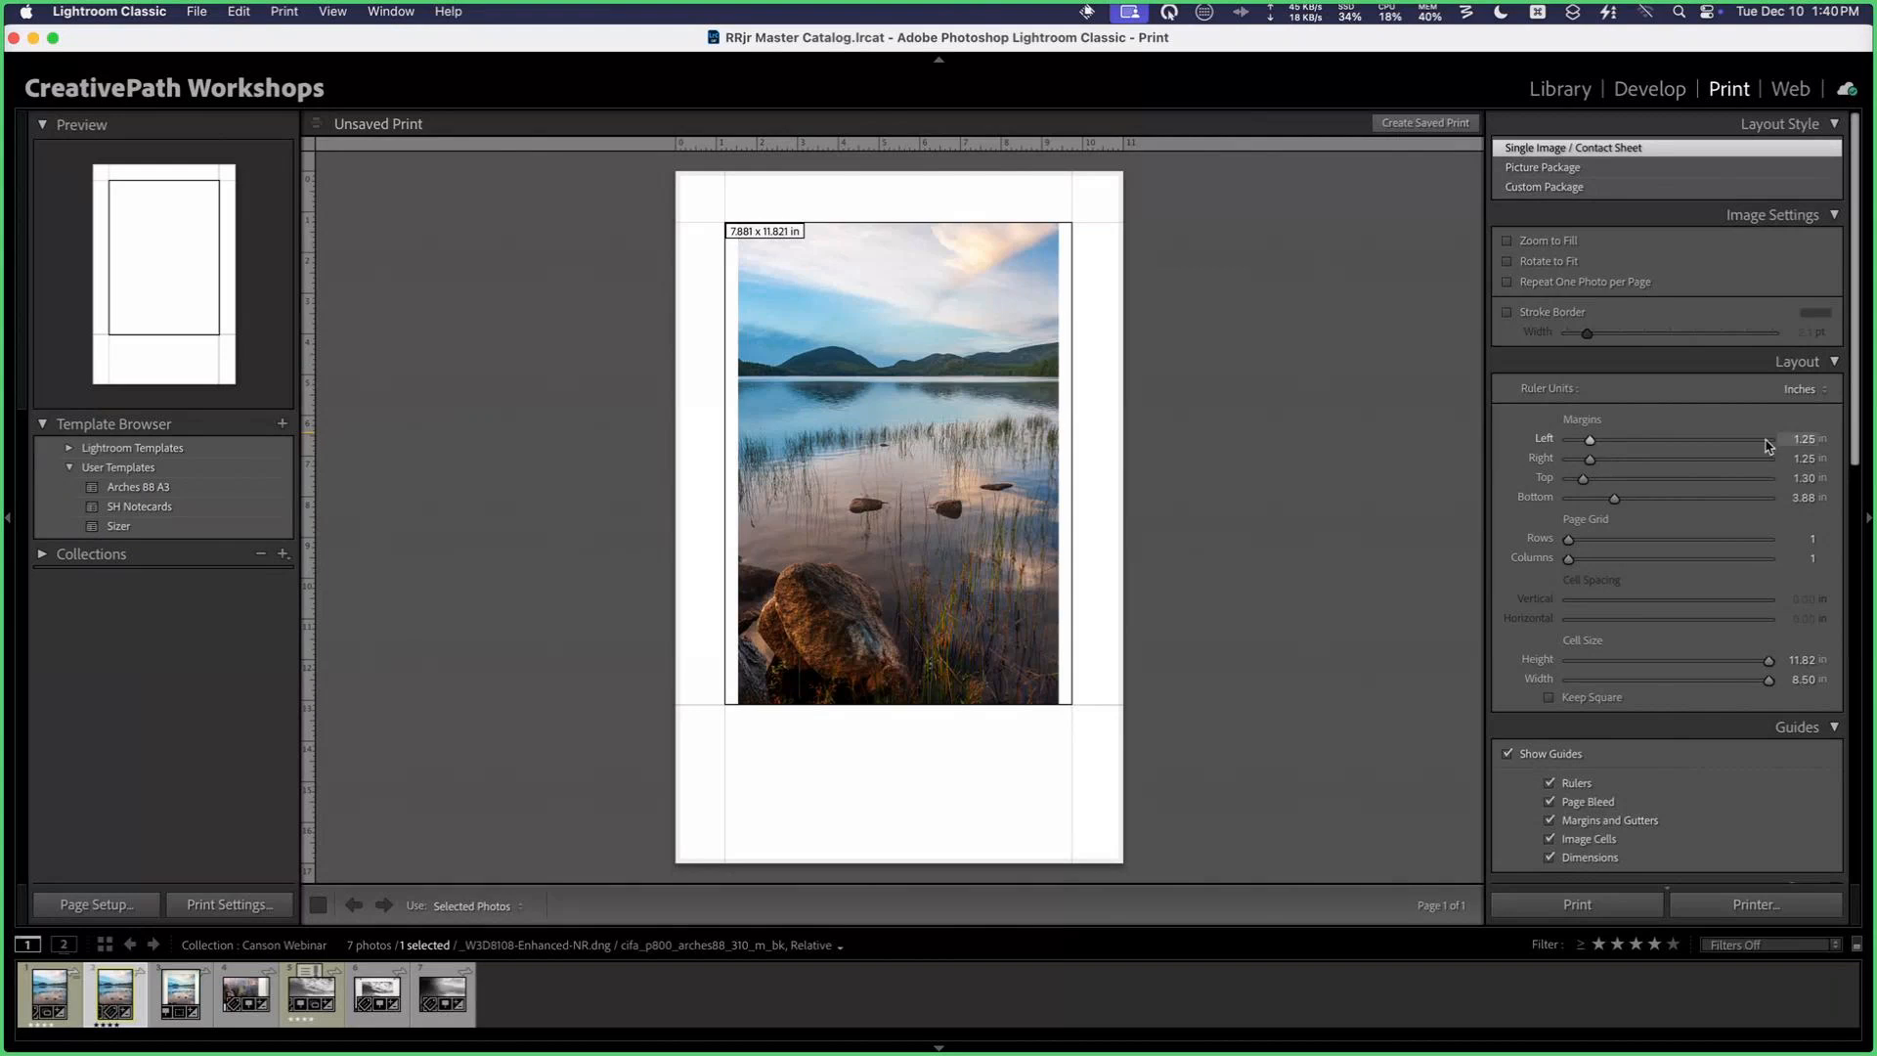
Step: Set all four page margins to 1 inch and enlarge the image cell to 15 inches high by 9 inches wide
left_click(1795, 440)
type("1")
key("Tab")
type("1")
key("Tab")
type("1")
key("Tab")
type("1")
key("Return")
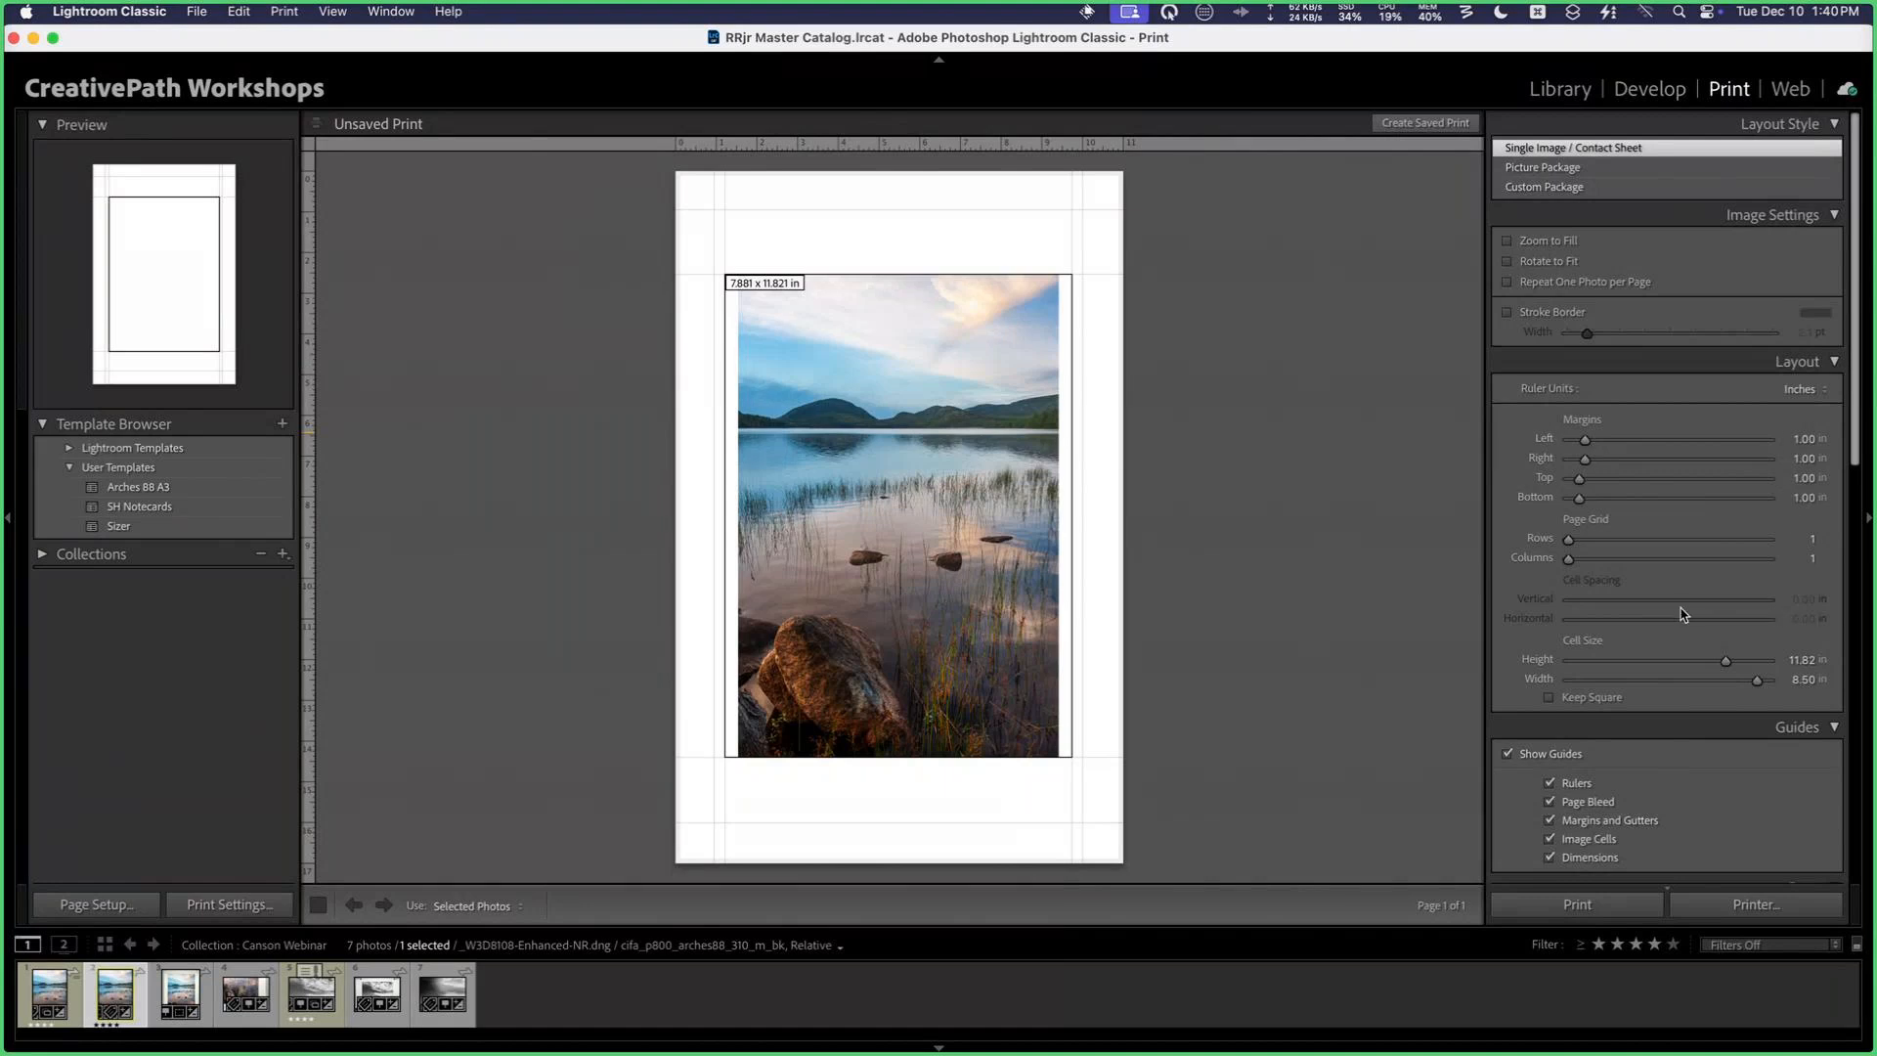
scroll(1731, 674, "down", 1)
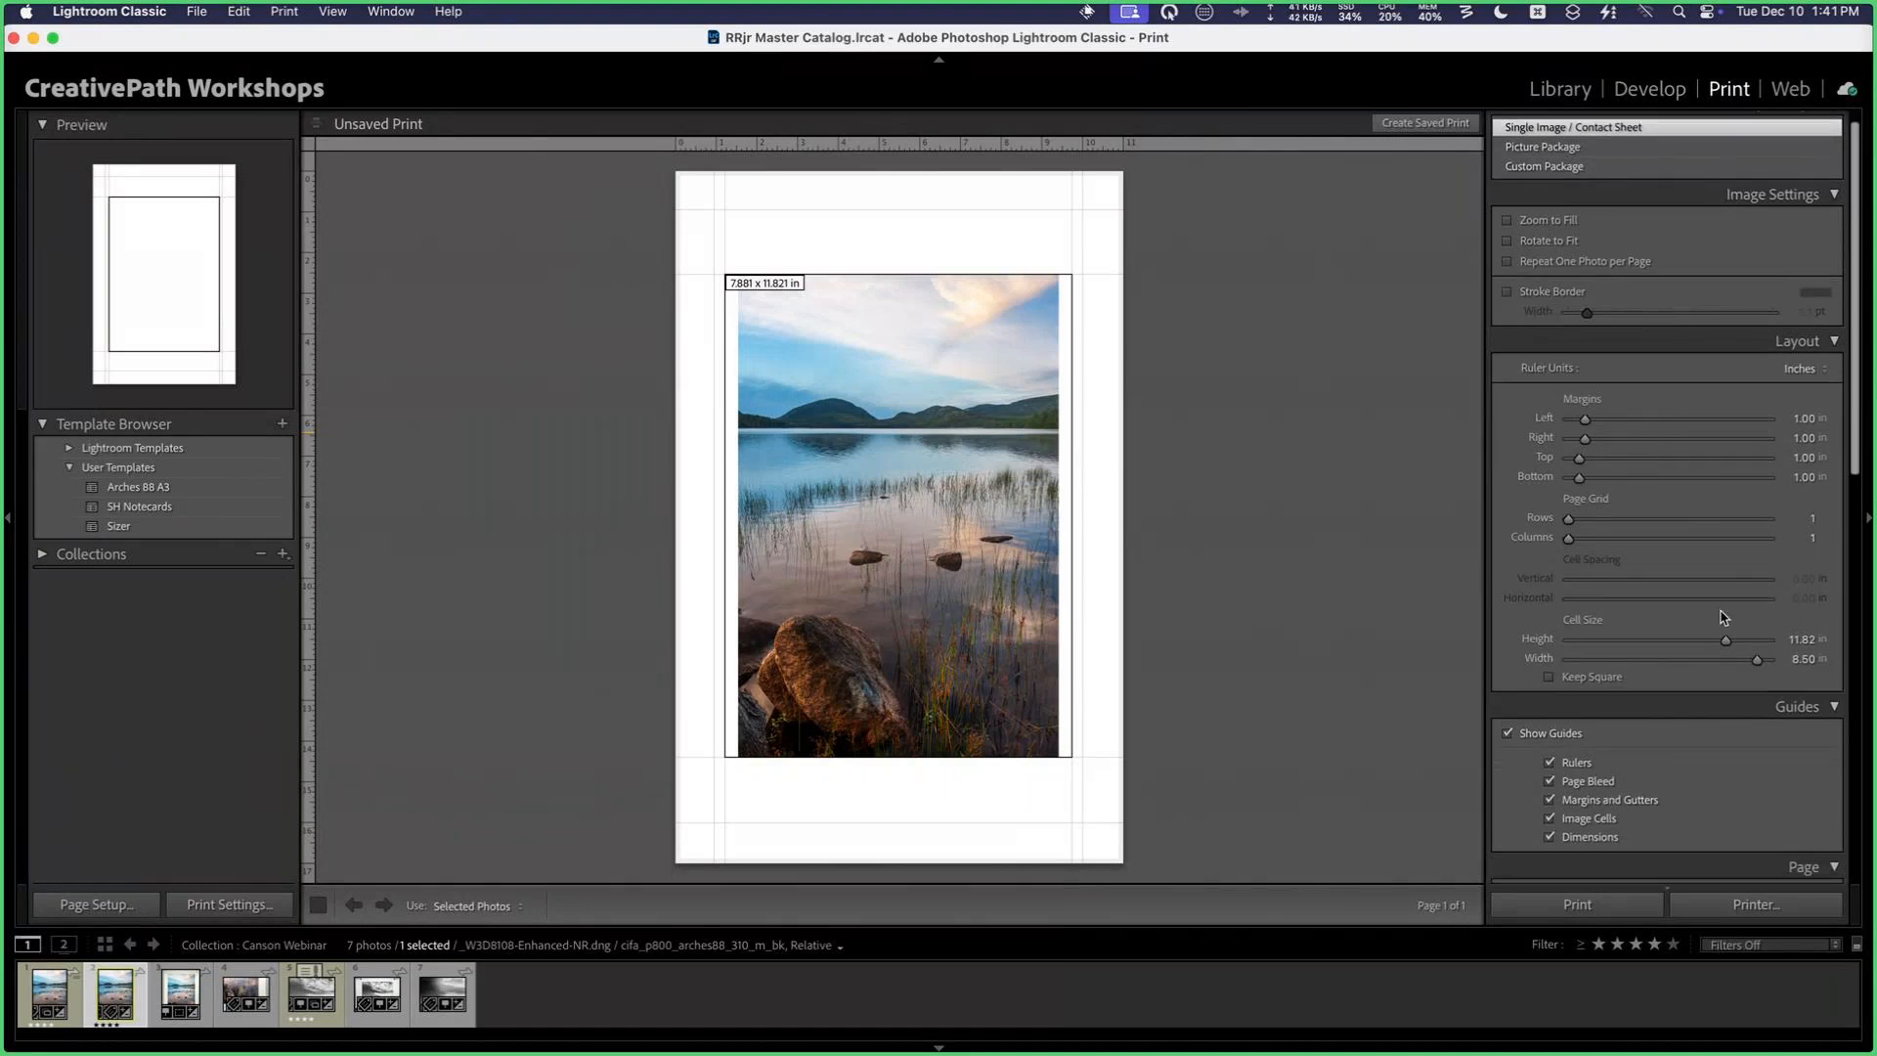
left_click_drag(1725, 641, 1824, 645)
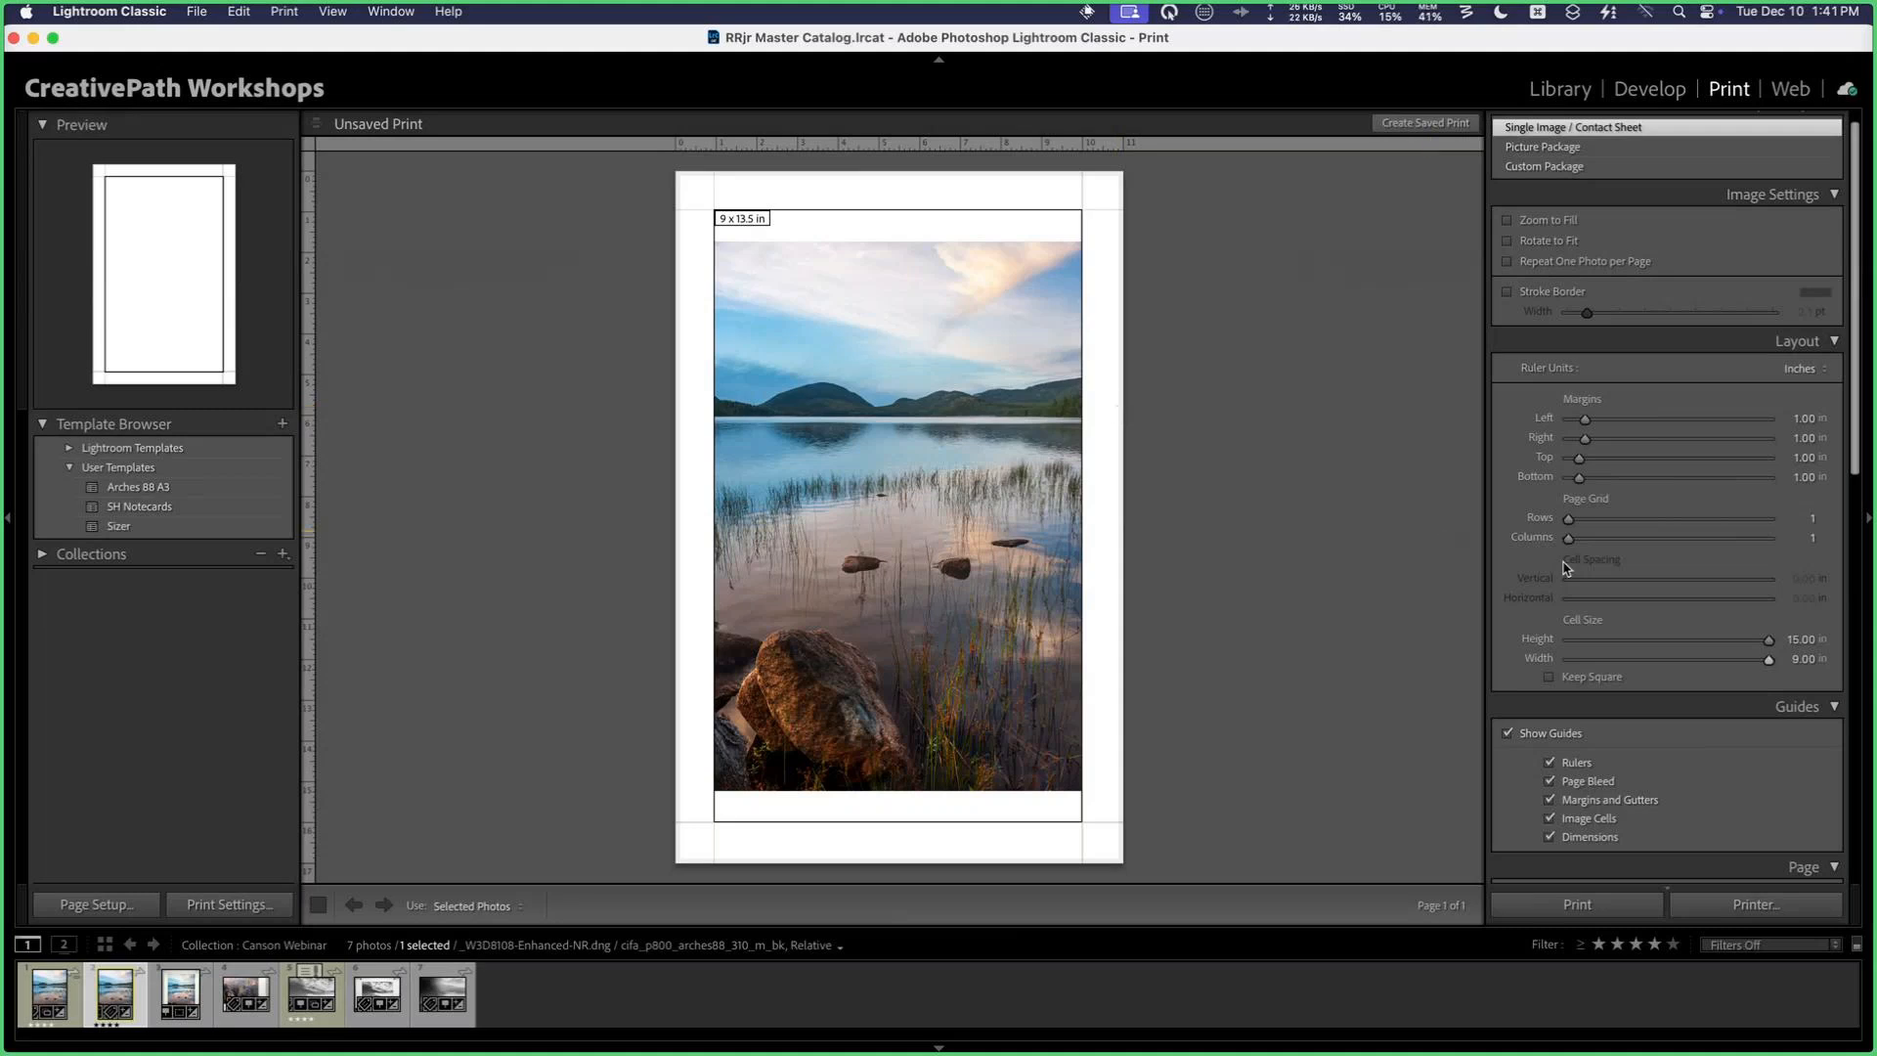
Step: Try Zoom to Fill on the photo in the print cell
scroll(1660, 543, "up", 1)
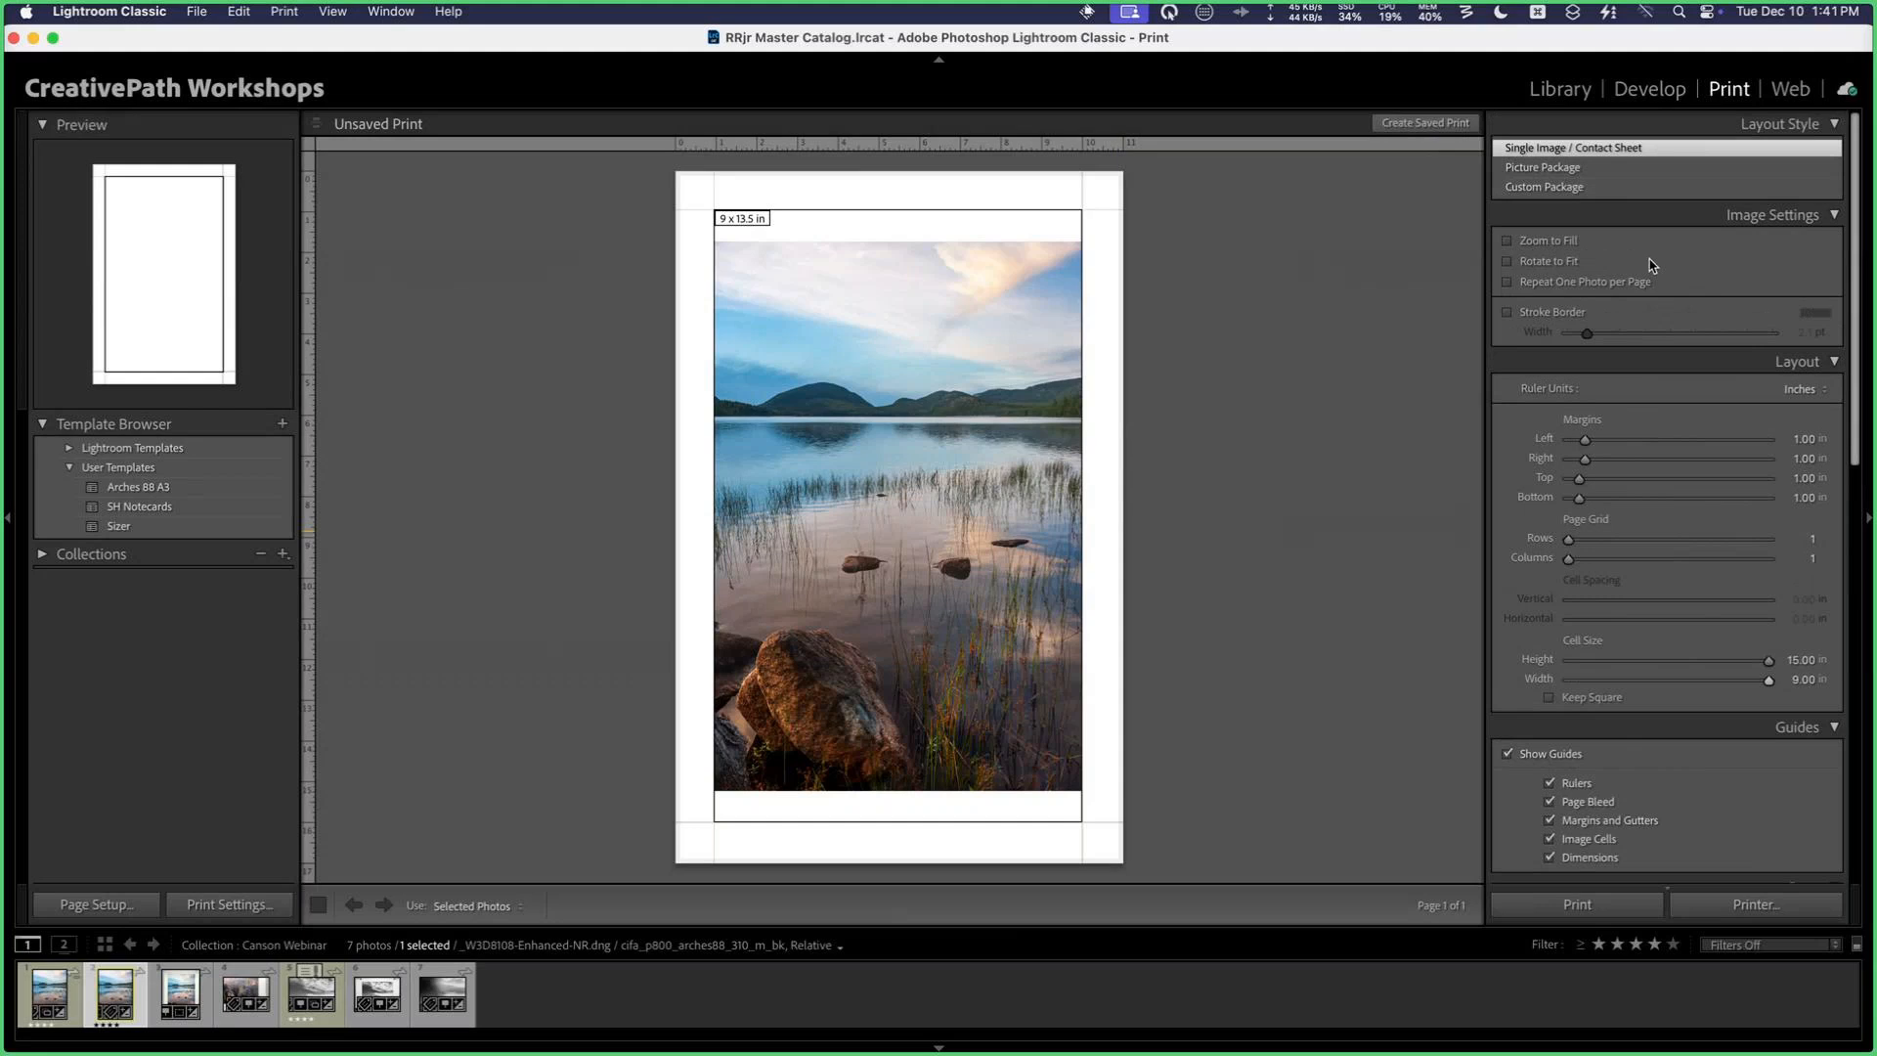
left_click(1507, 242)
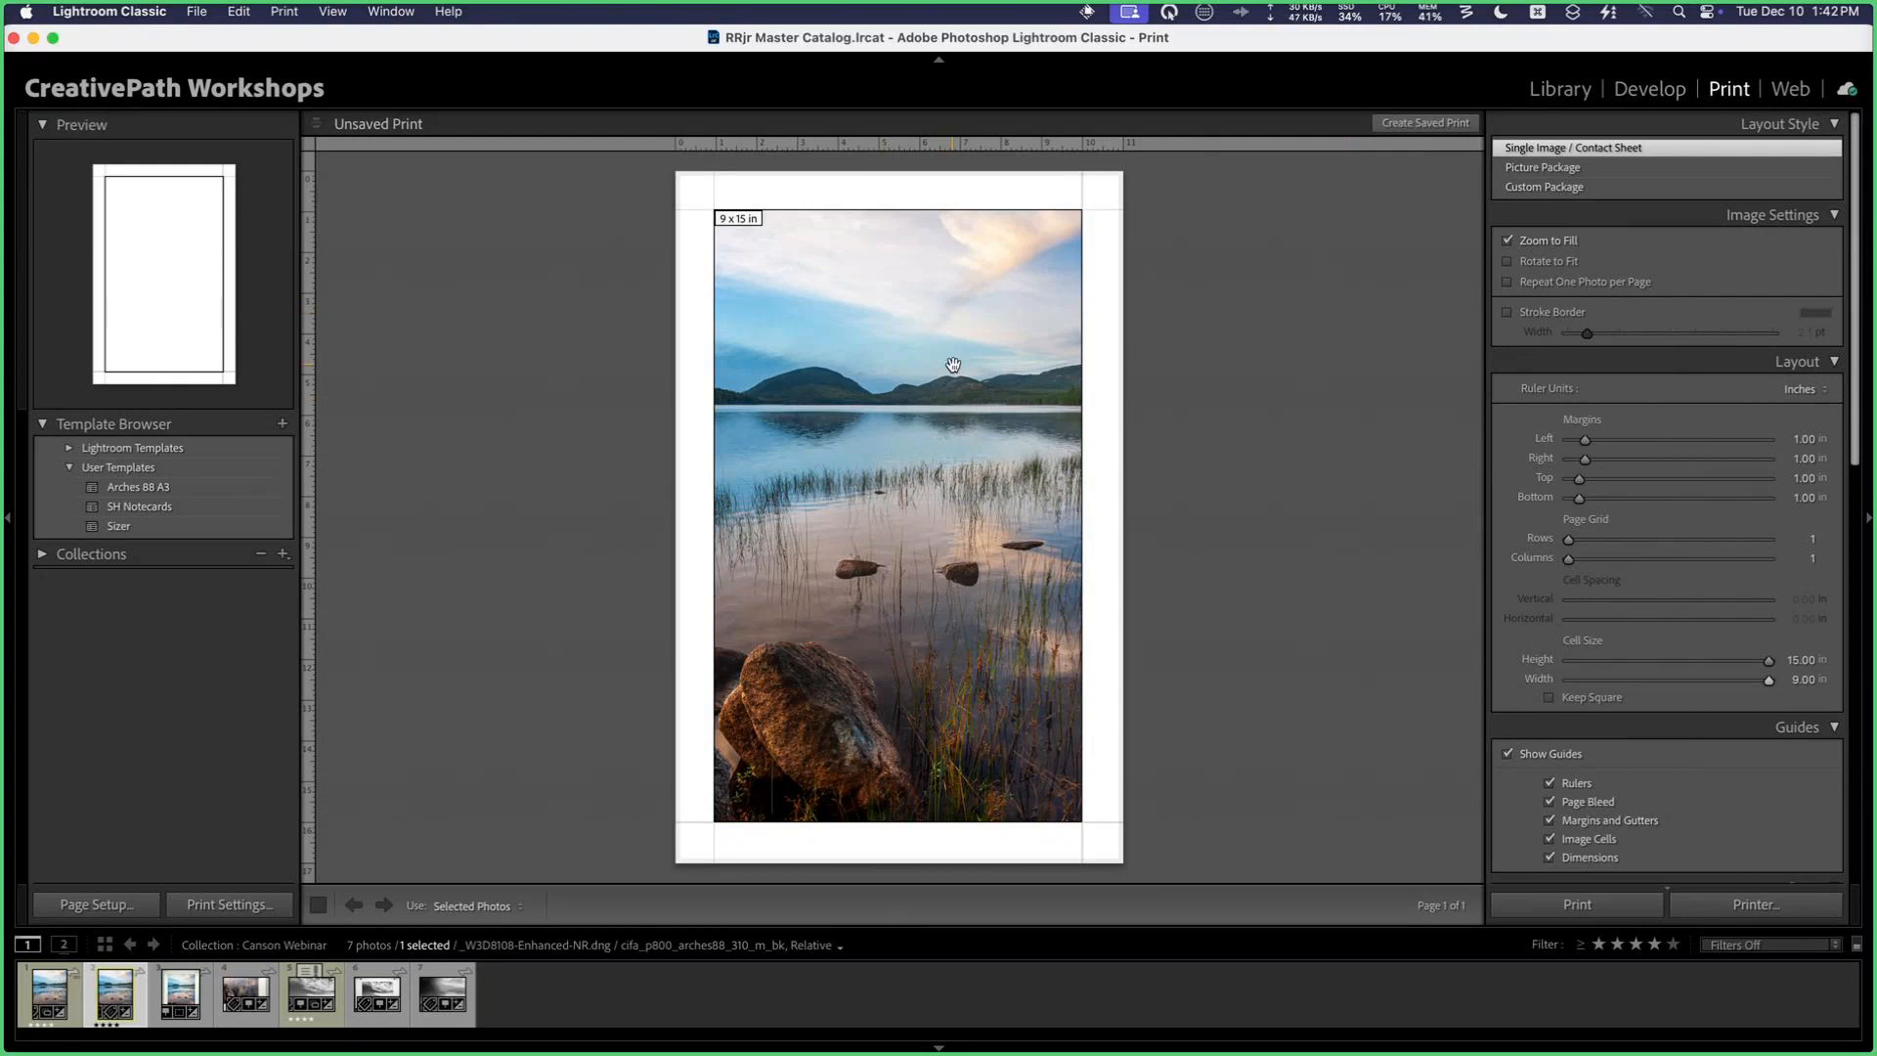
left_click(1508, 241)
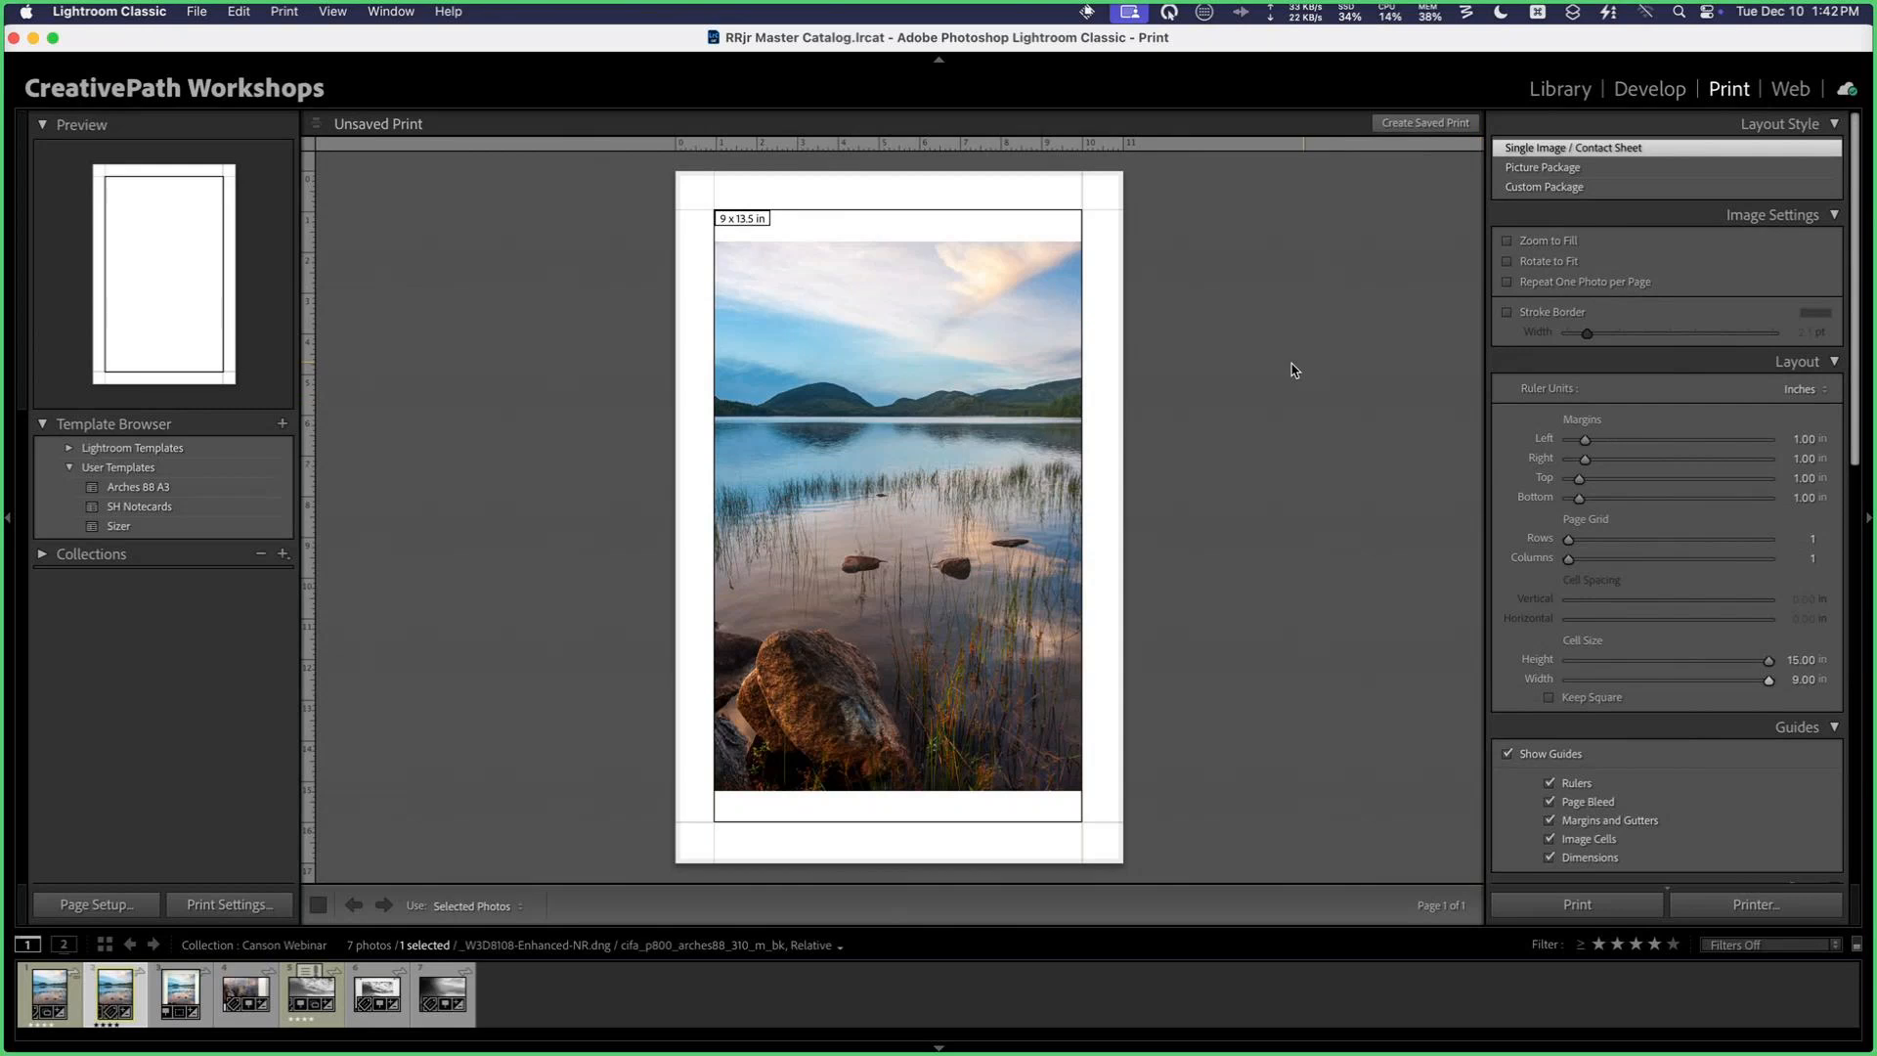
Step: Examine the print layout's image settings, margins, cell size, guides, page and print job options
scroll(1645, 357, "down", 8)
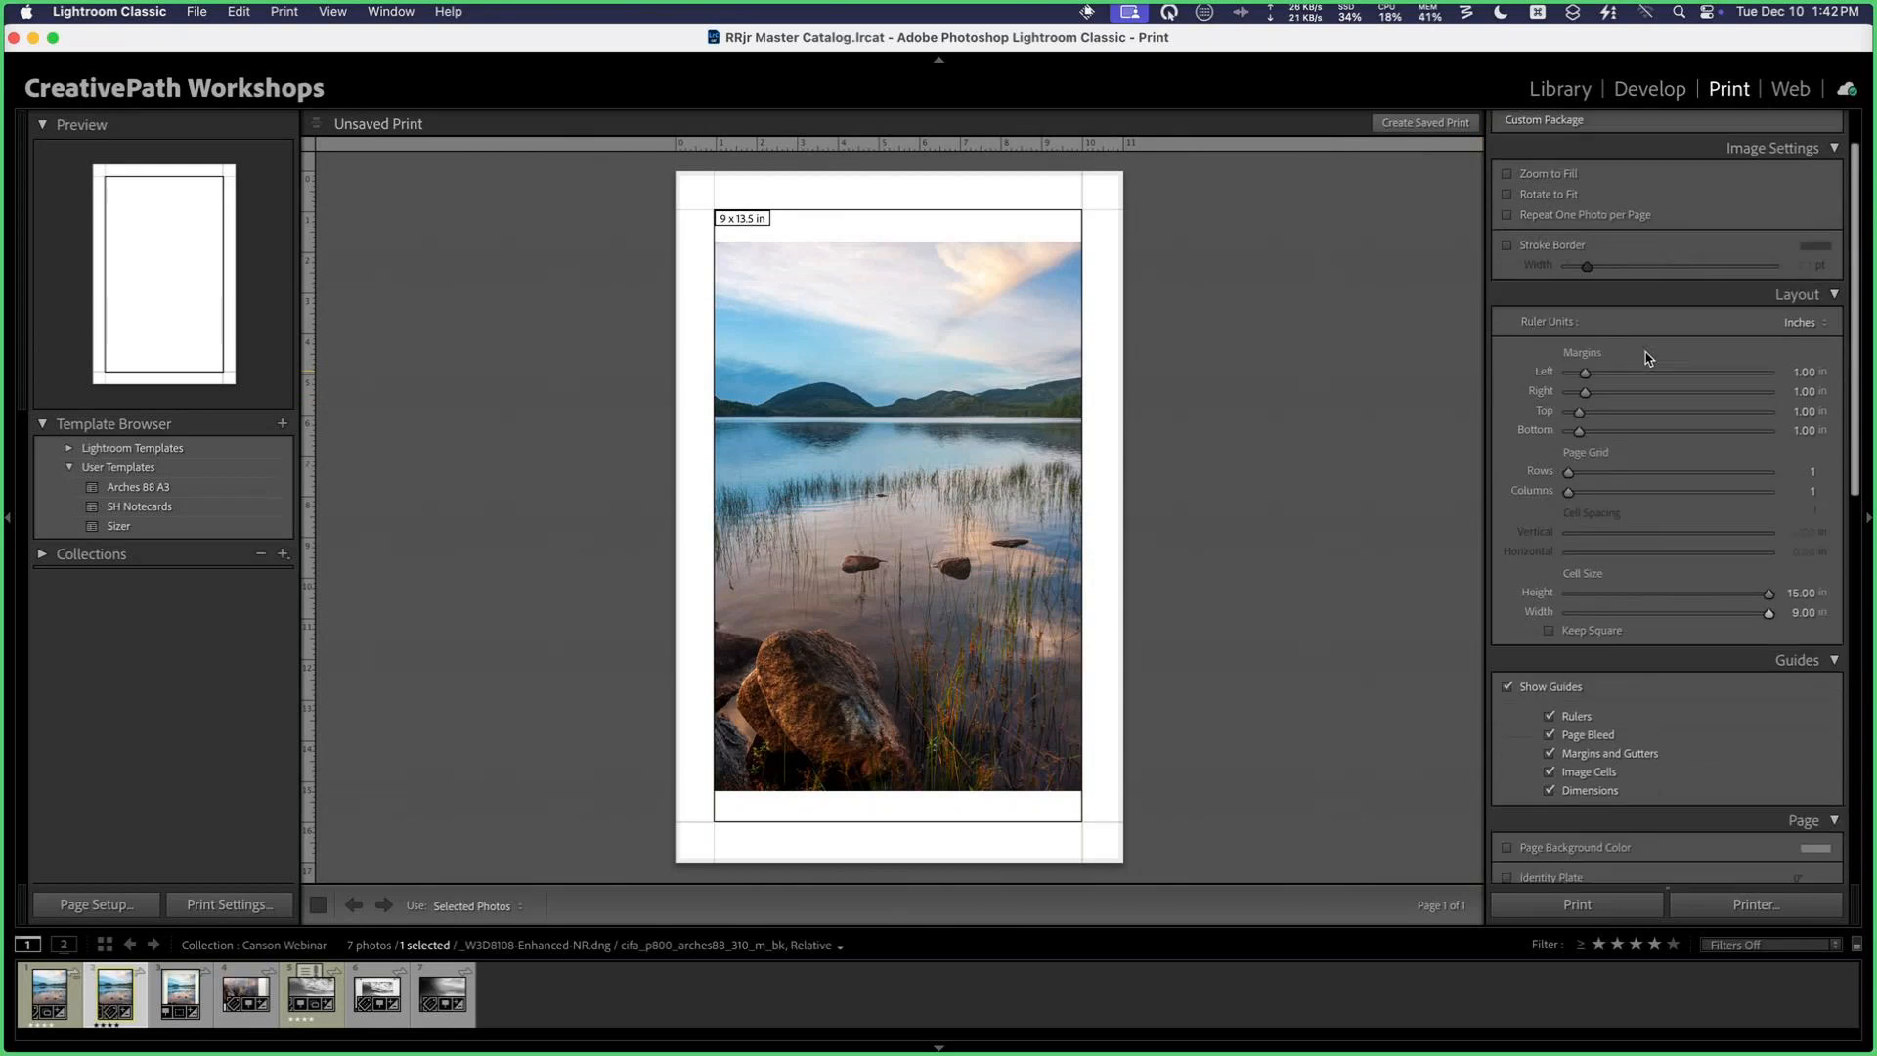
scroll(1646, 357, "down", 15)
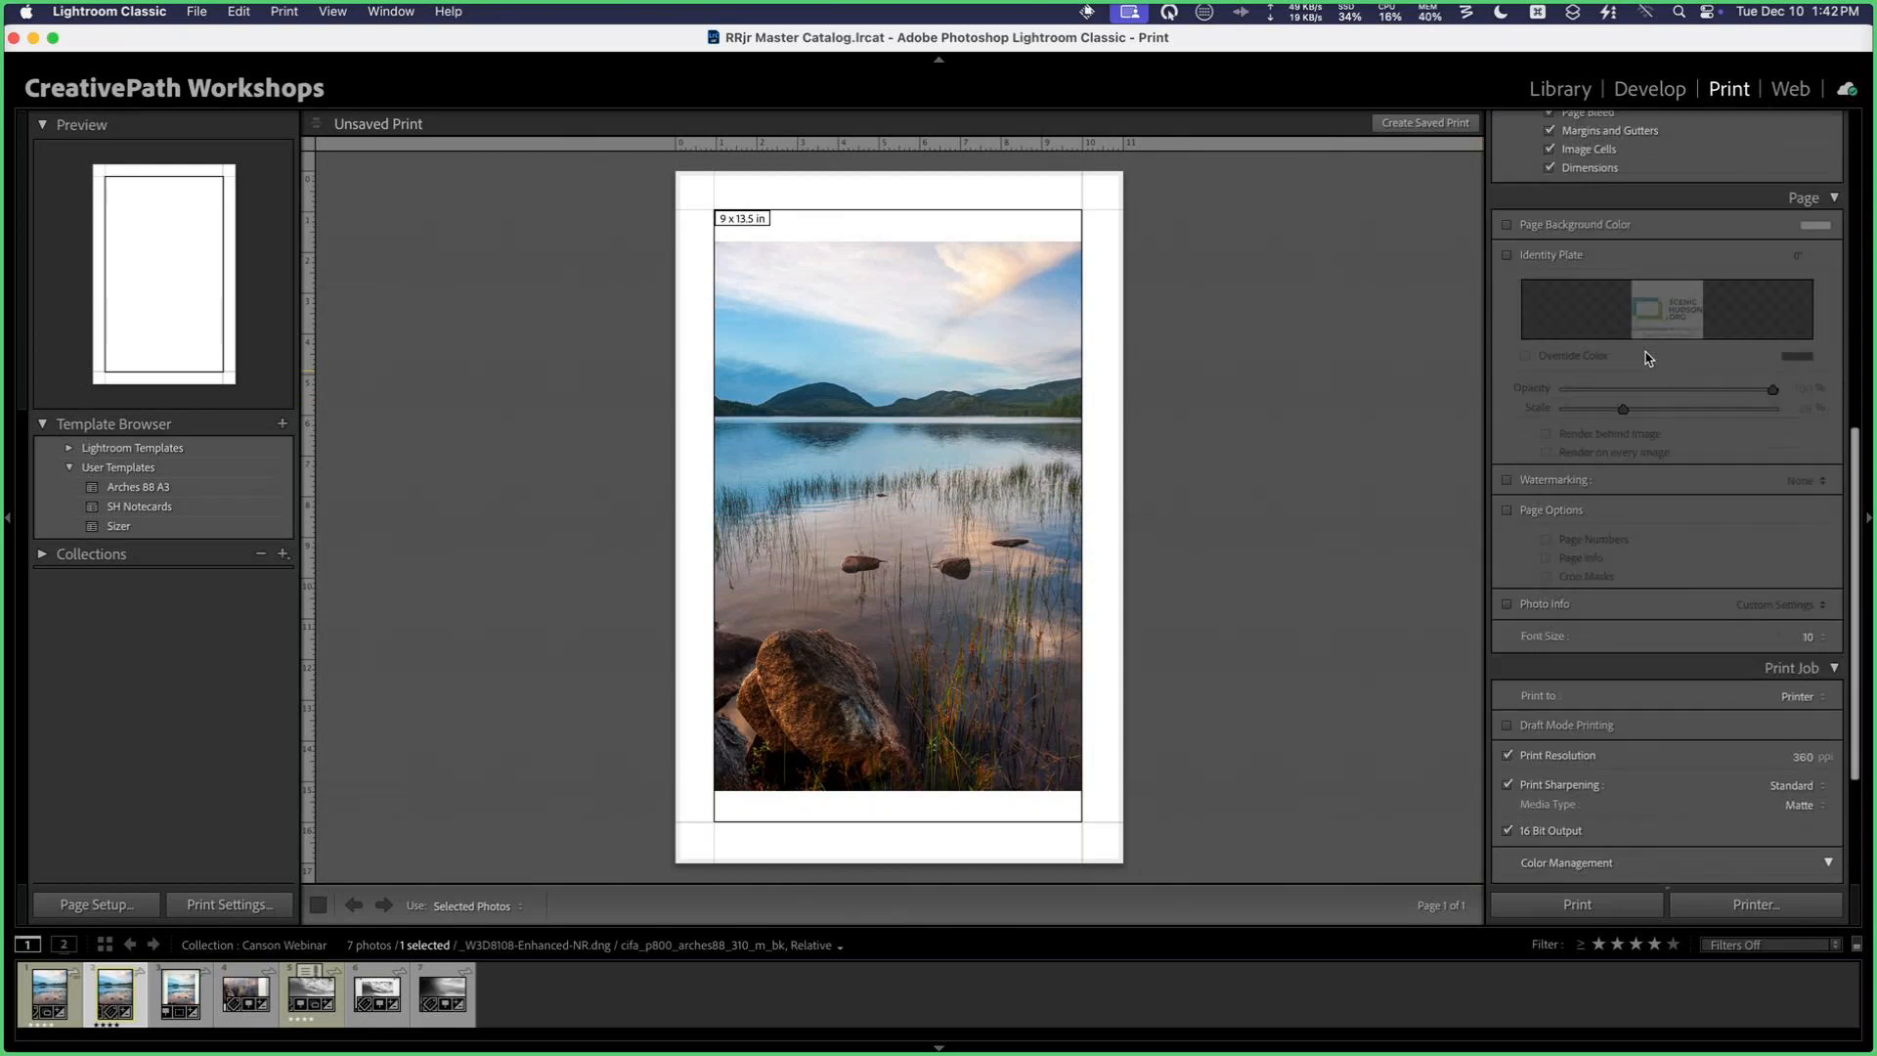
scroll(1701, 541, "up", 14)
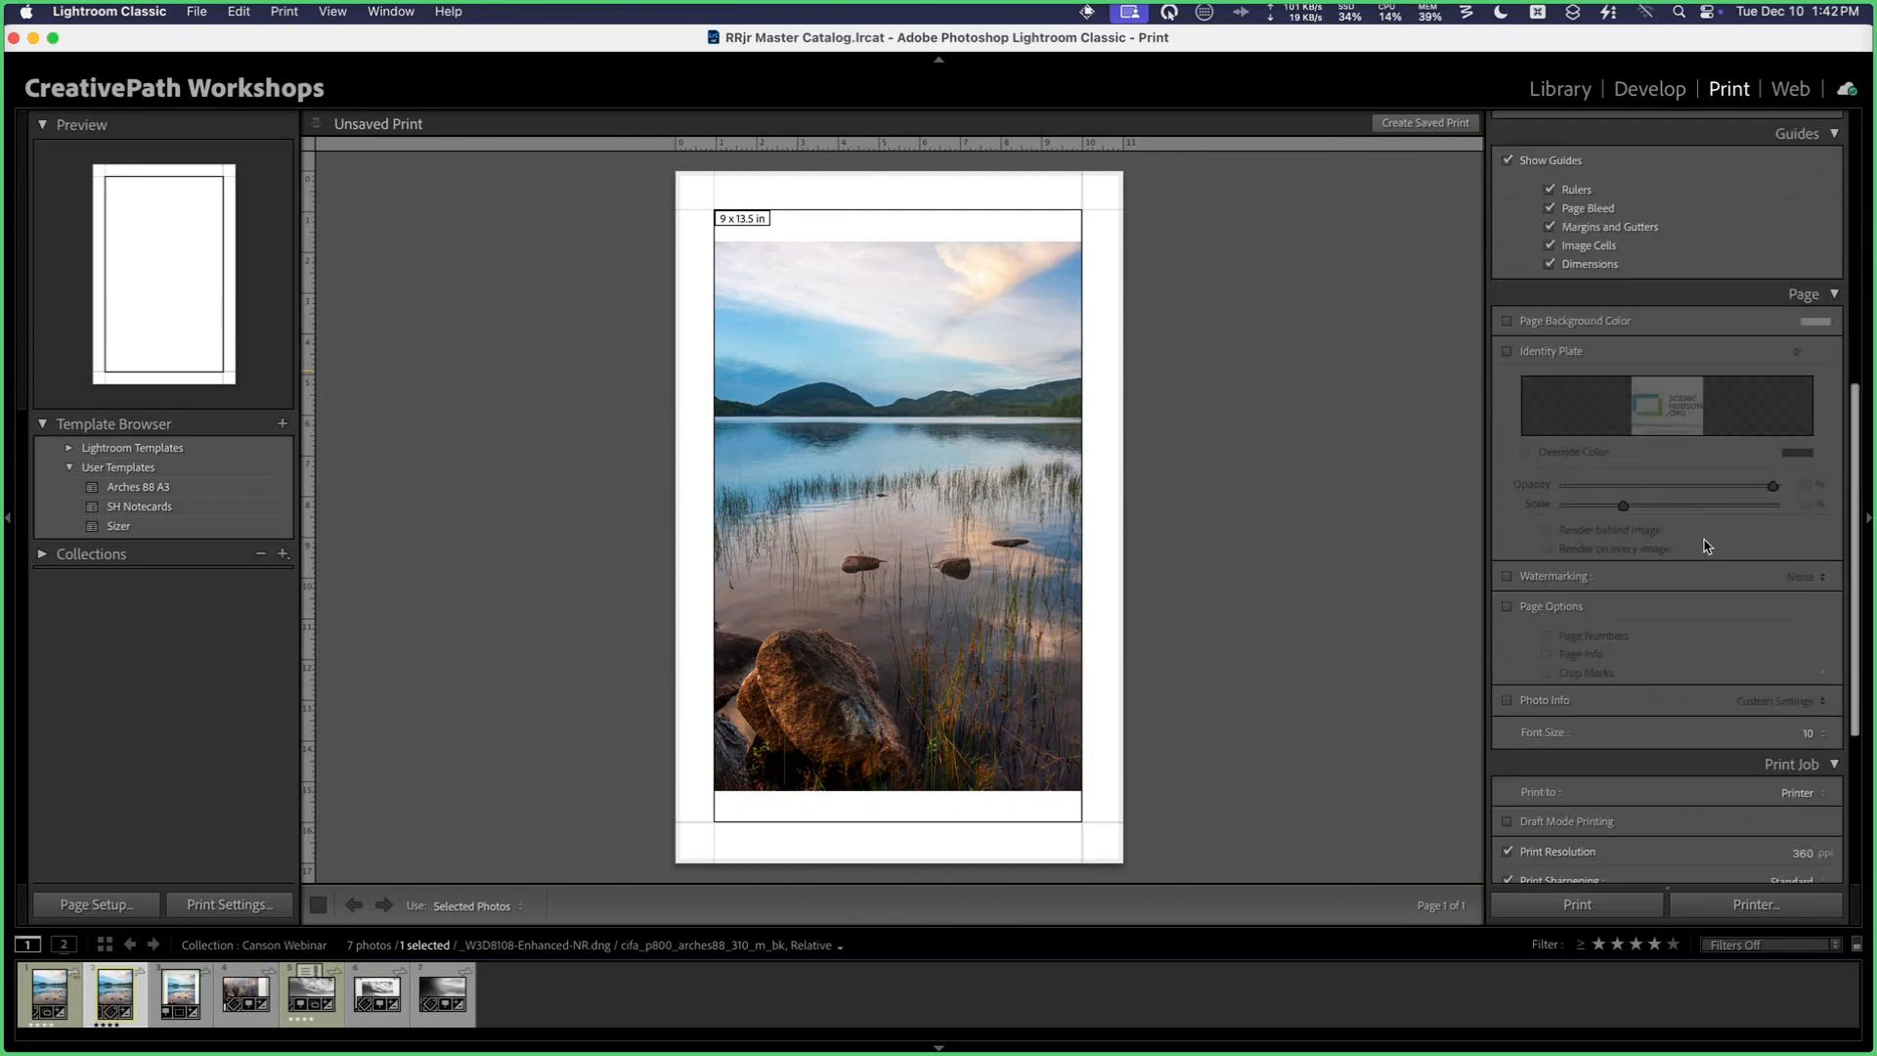
scroll(1700, 307, "up", 8)
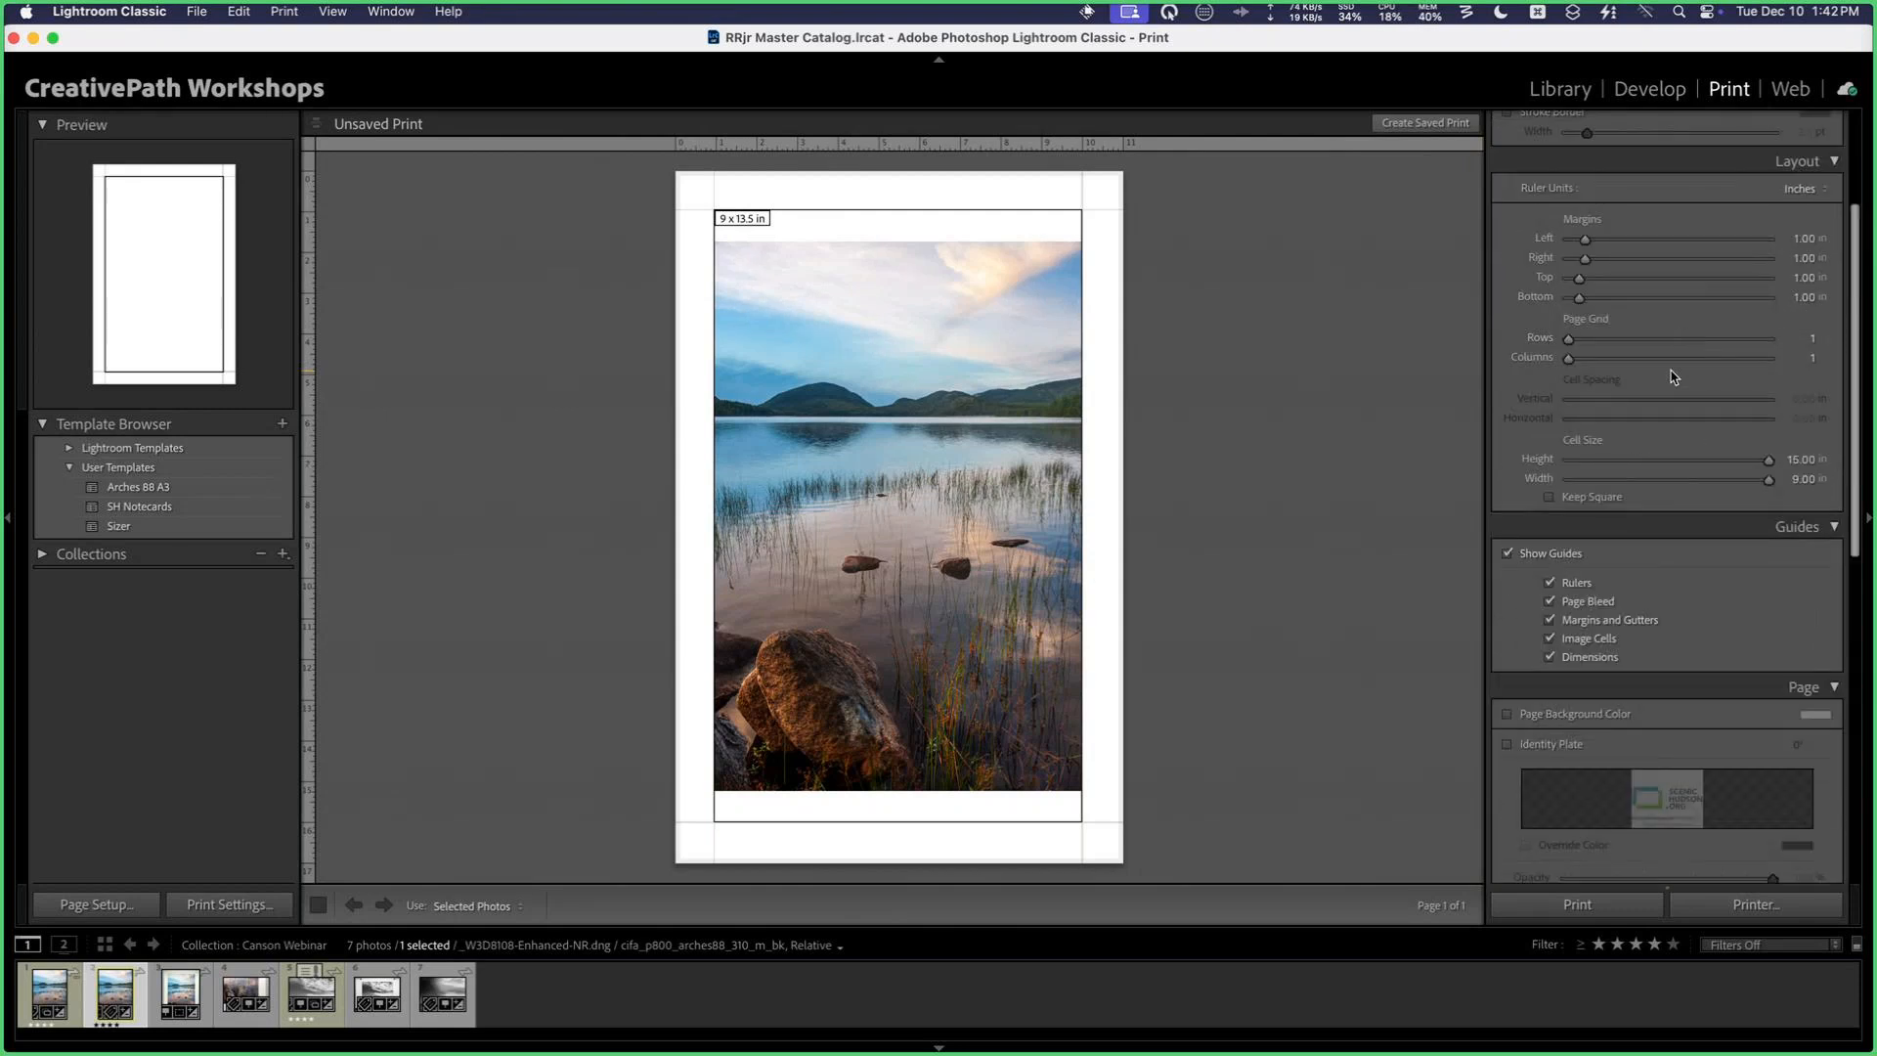
scroll(1709, 320, "up", 2)
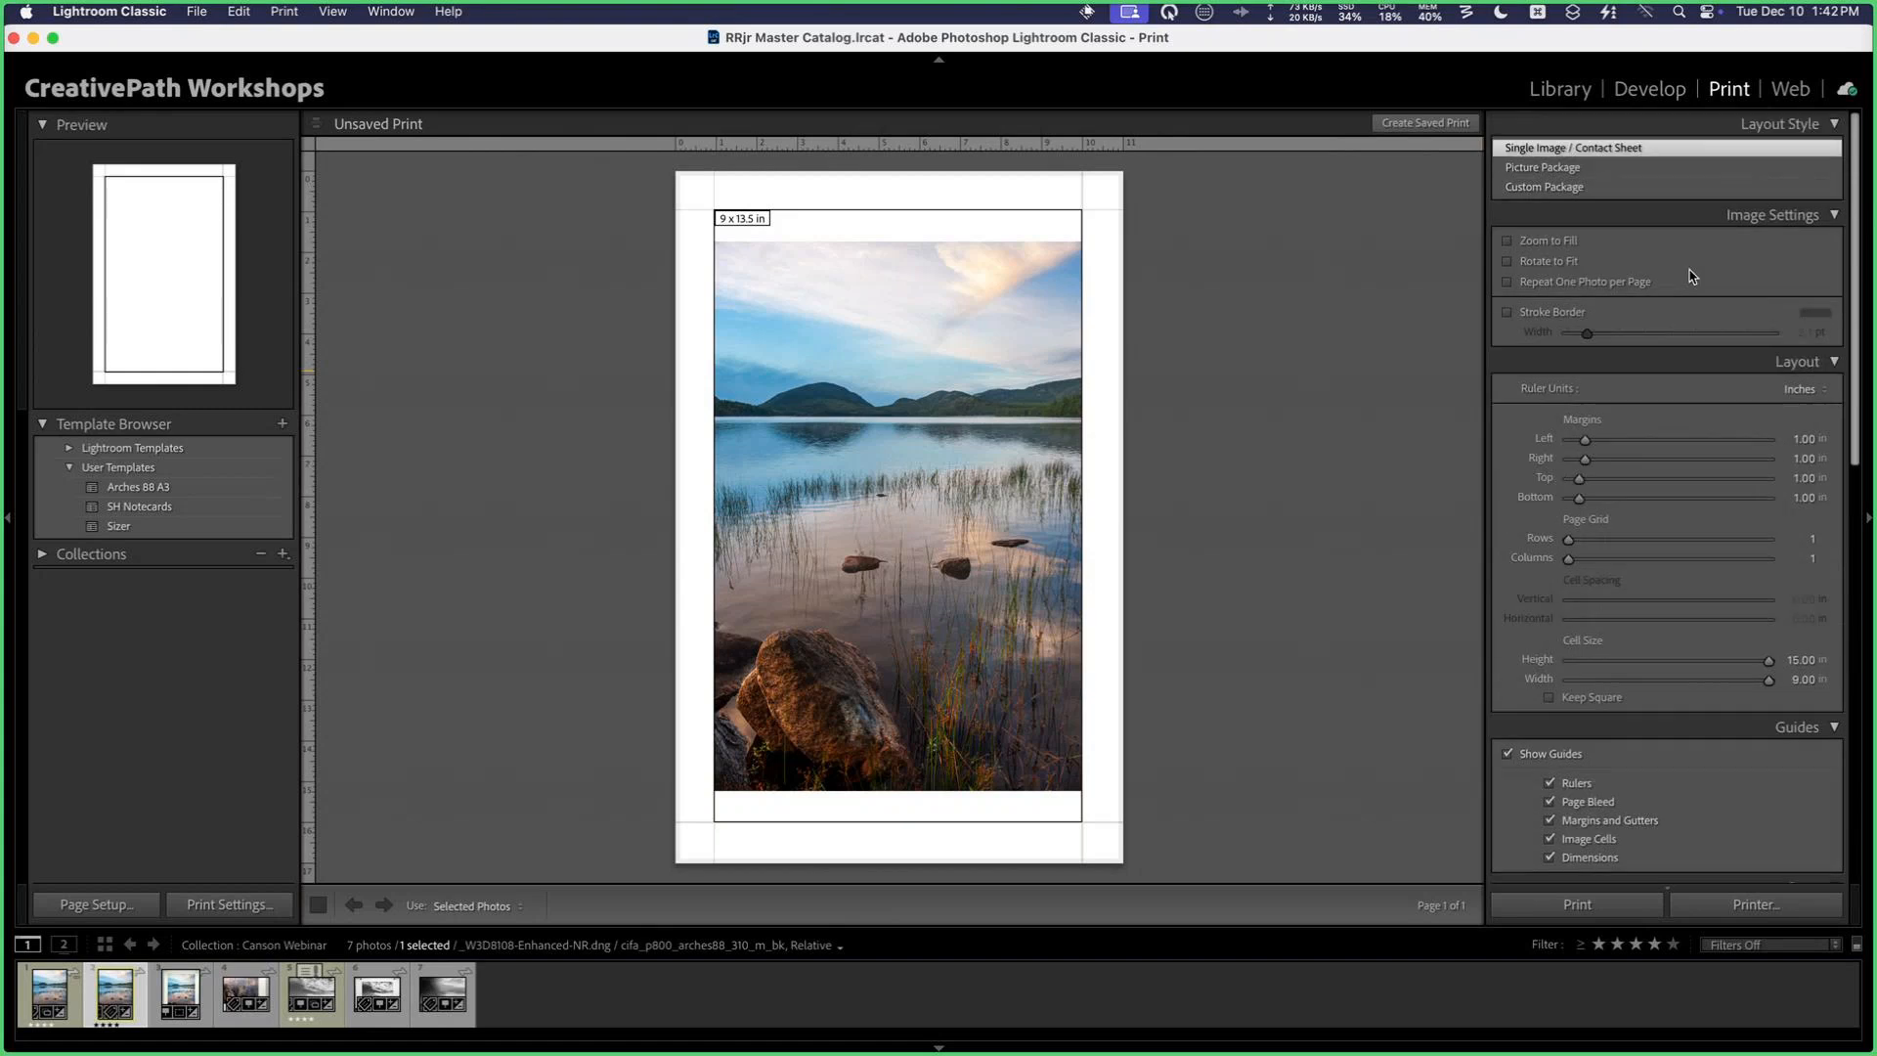
scroll(1677, 457, "down", 6)
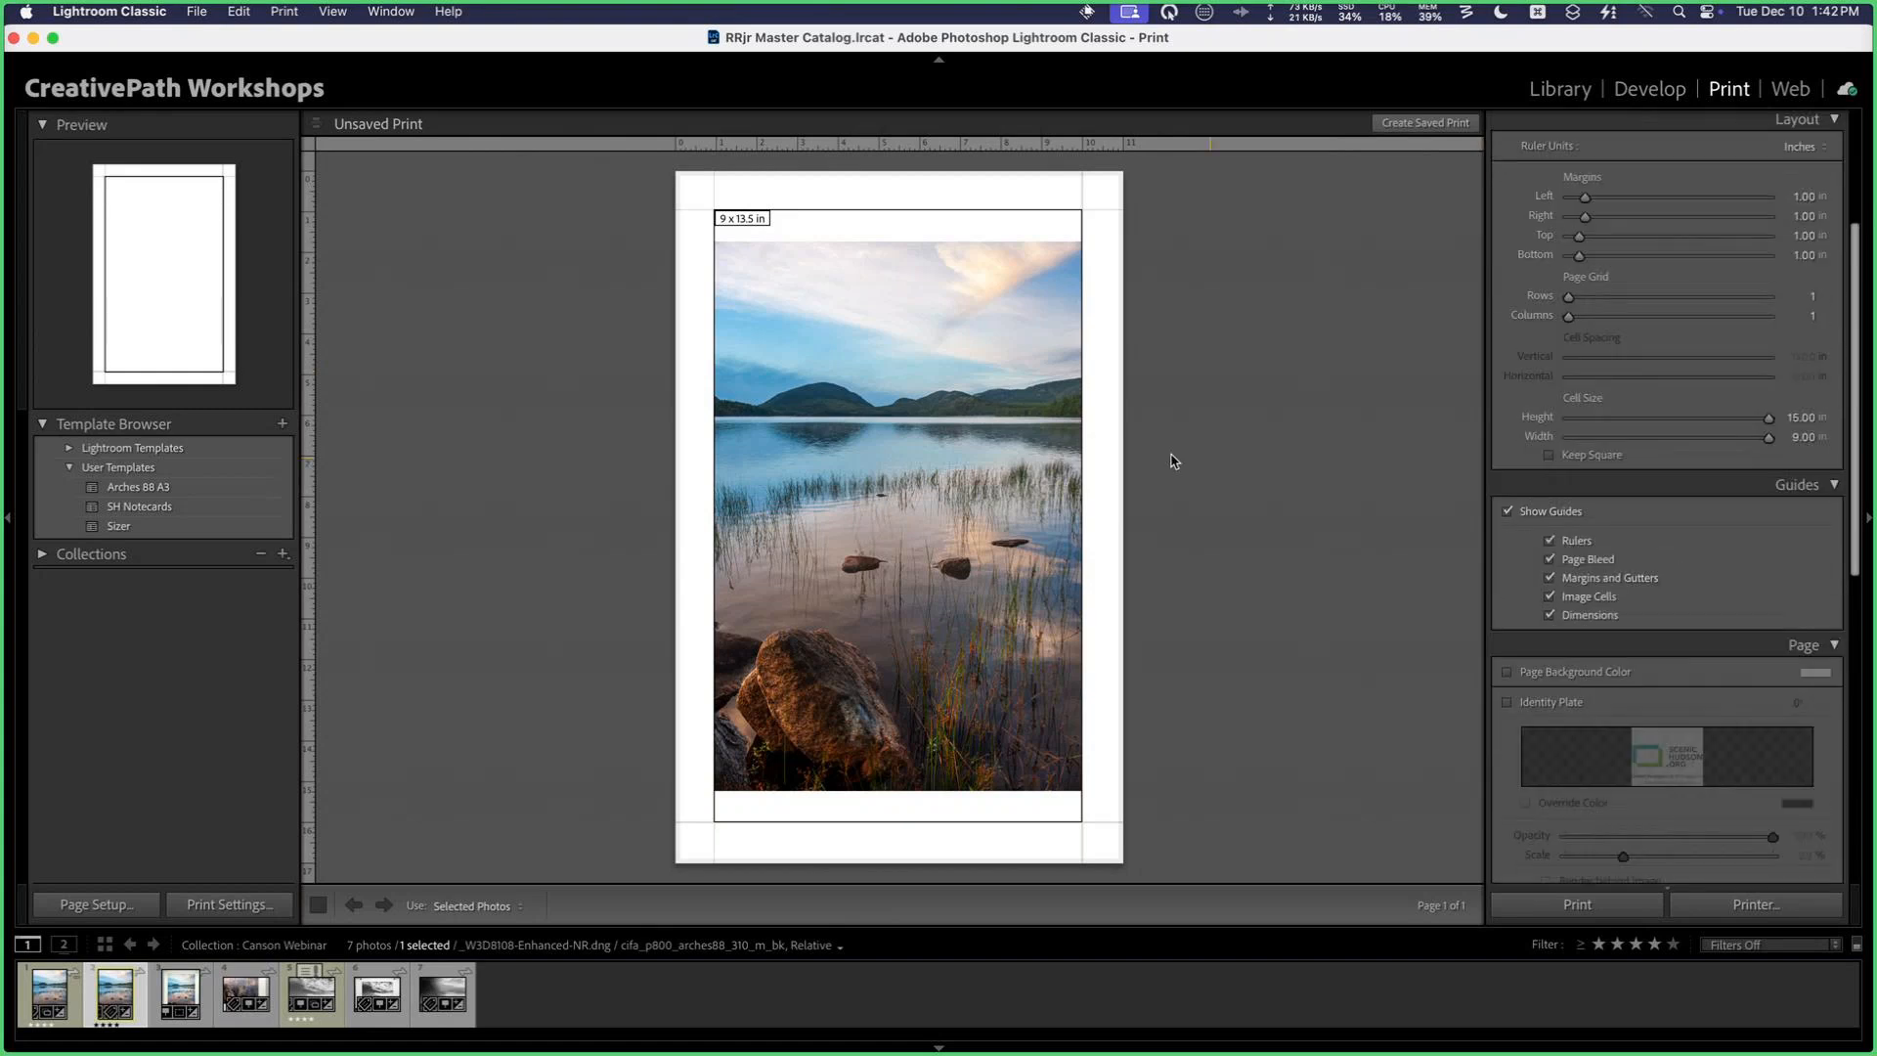
scroll(1720, 544, "down", 1)
scroll(1709, 555, "down", 3)
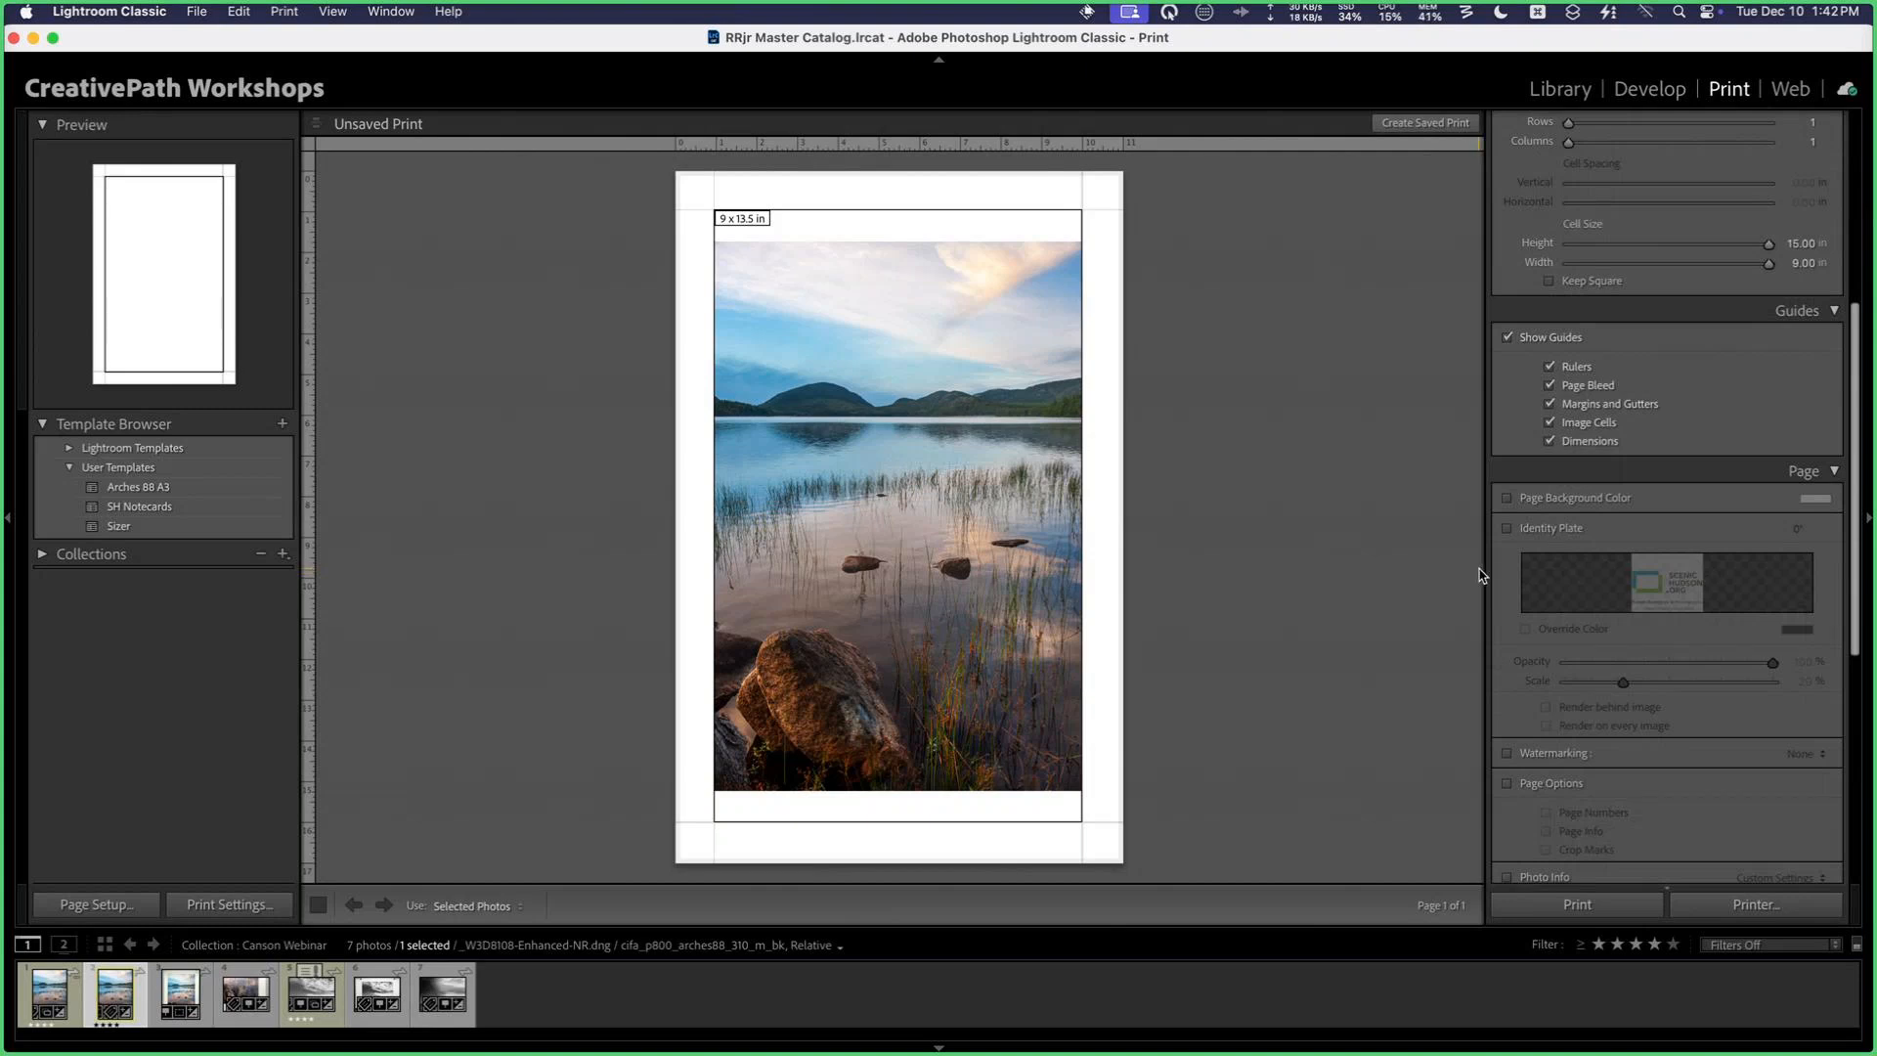
scroll(1682, 476, "up", 1)
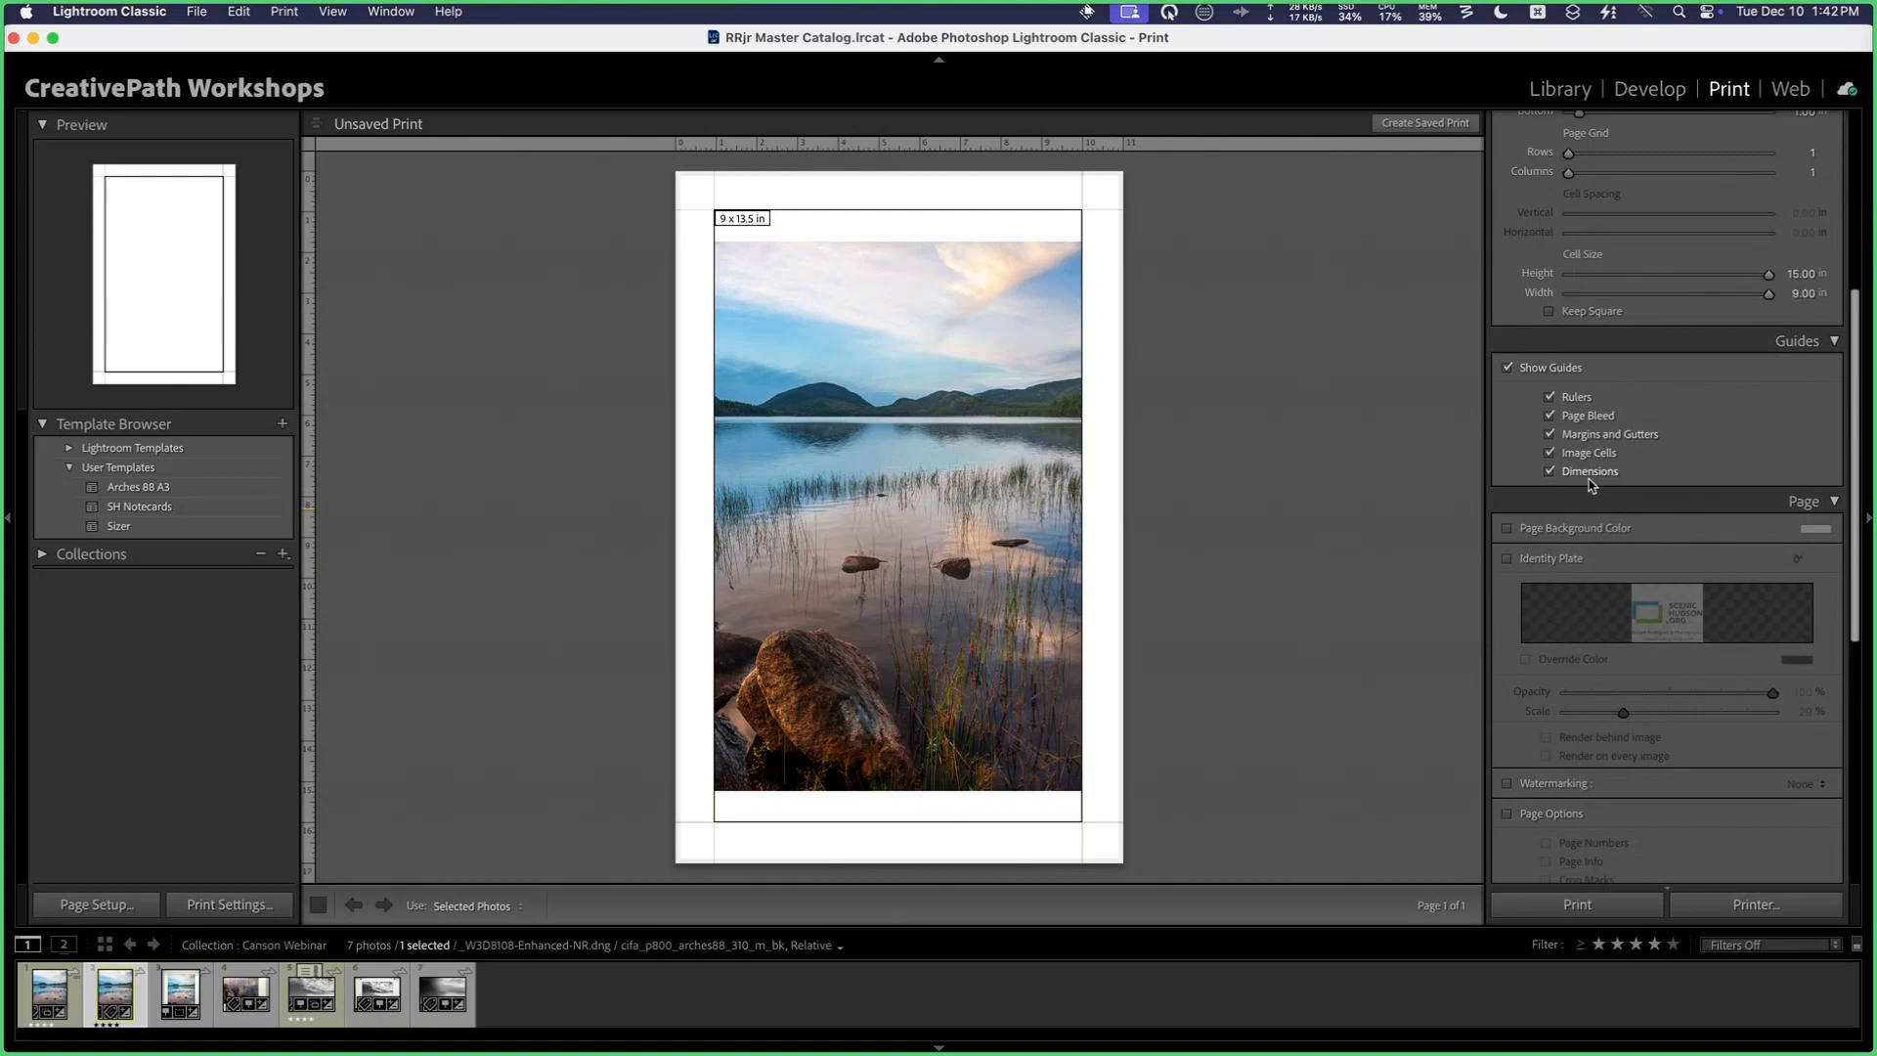
Step: Set the print job's resolution to 720 ppi, toggling Print Resolution off and on to compare with the photo's native resolution
scroll(1591, 484, "down", 10)
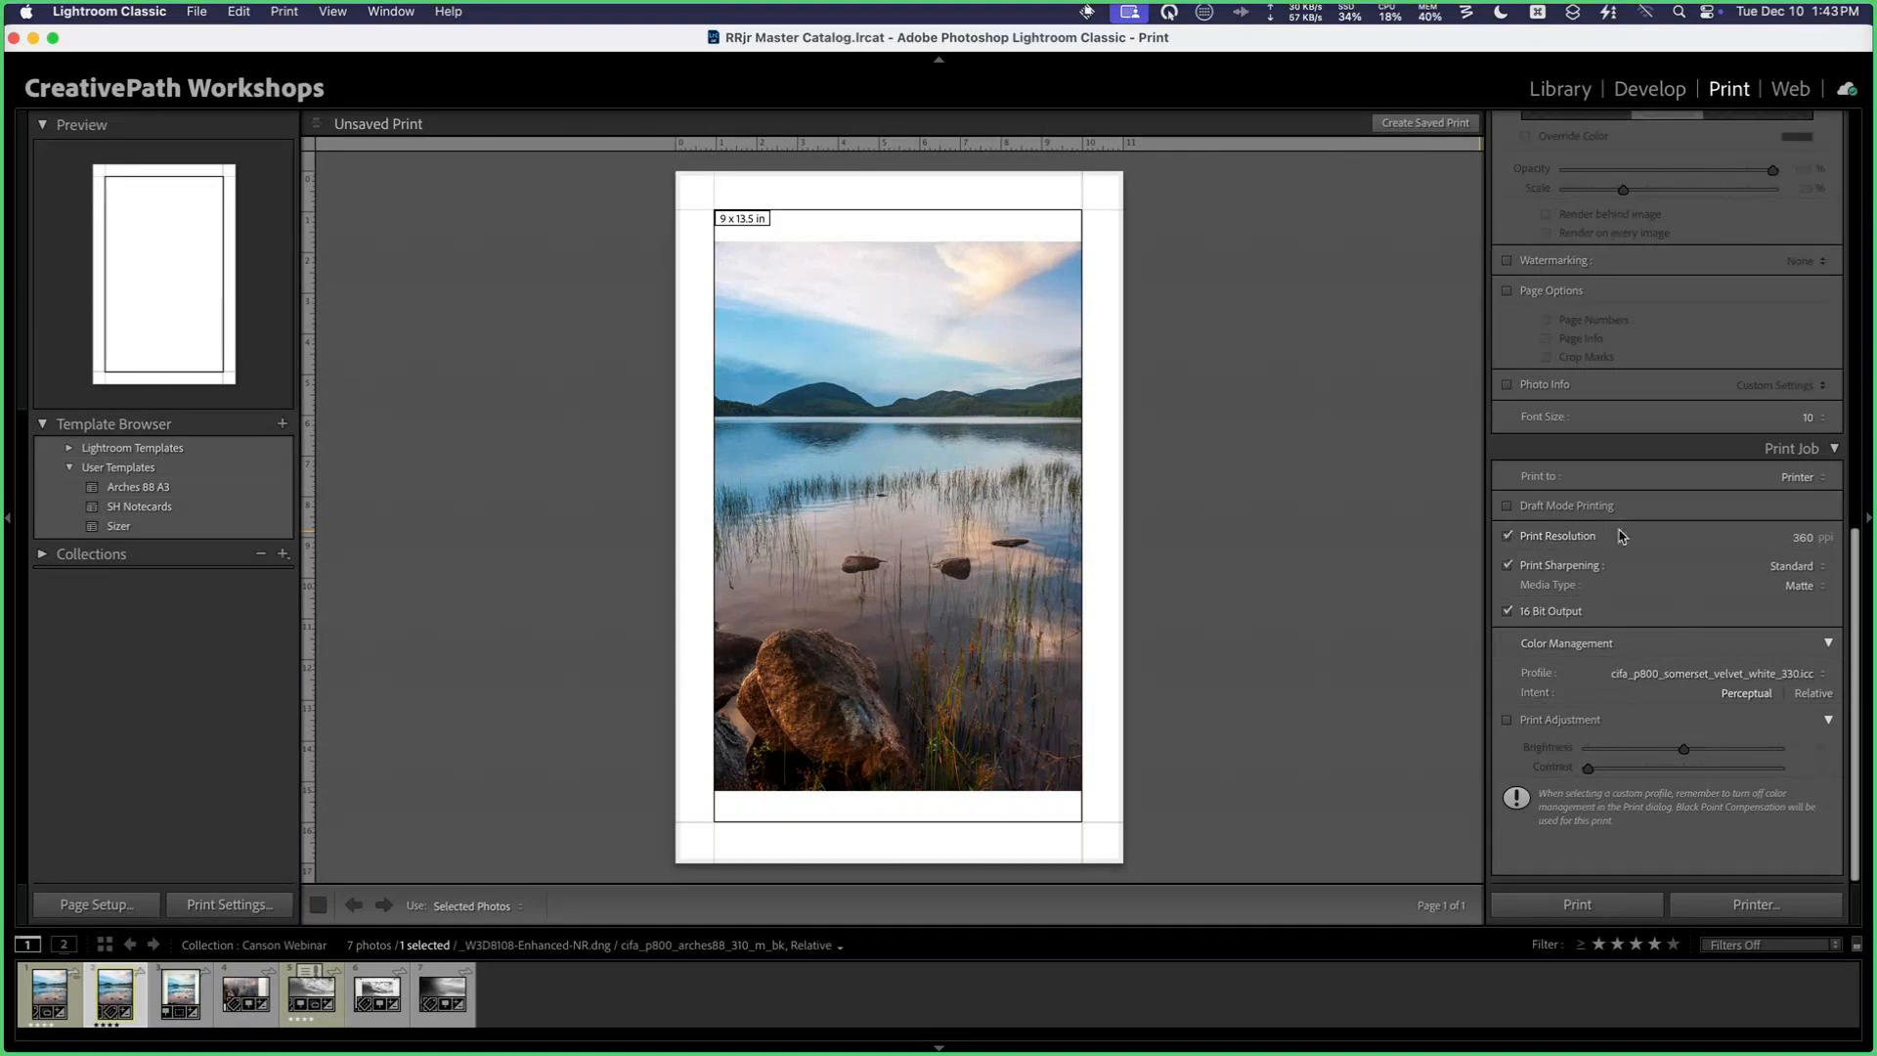
left_click(1508, 535)
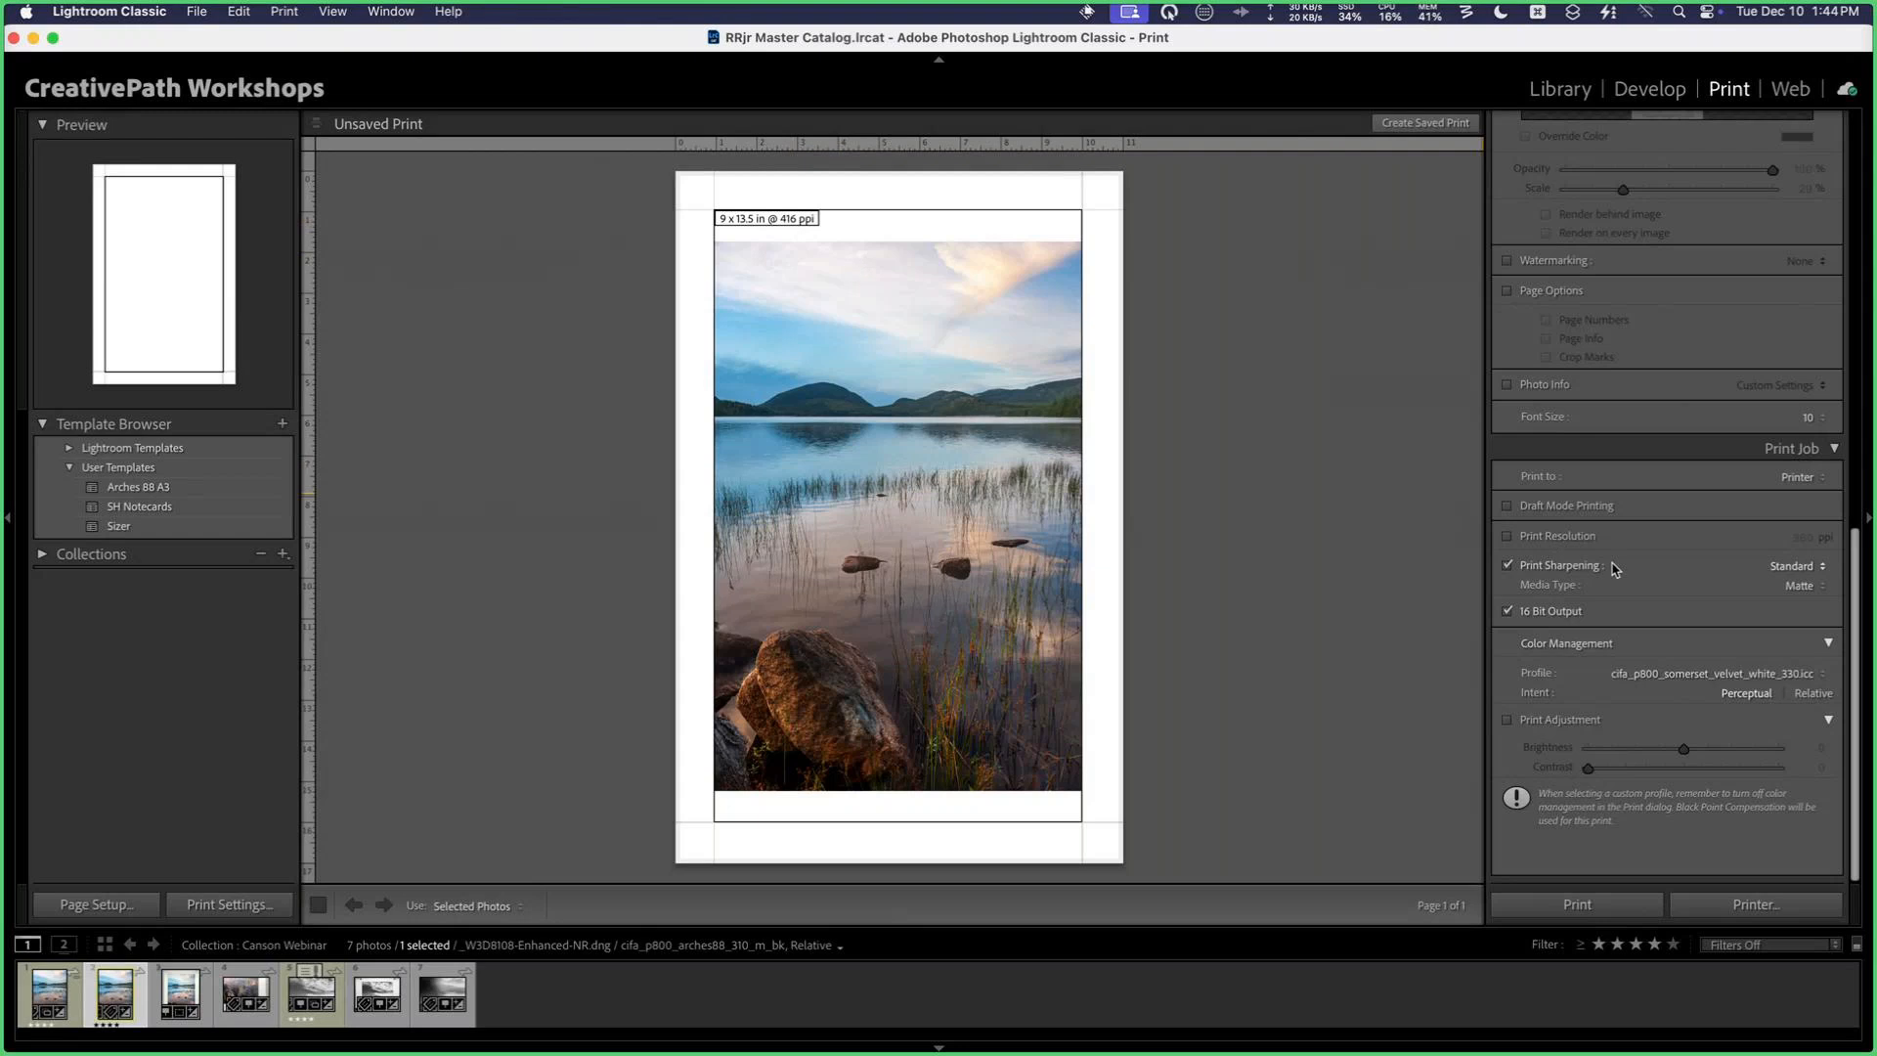
left_click(1508, 537)
left_click(1794, 536)
type("720")
key("Return")
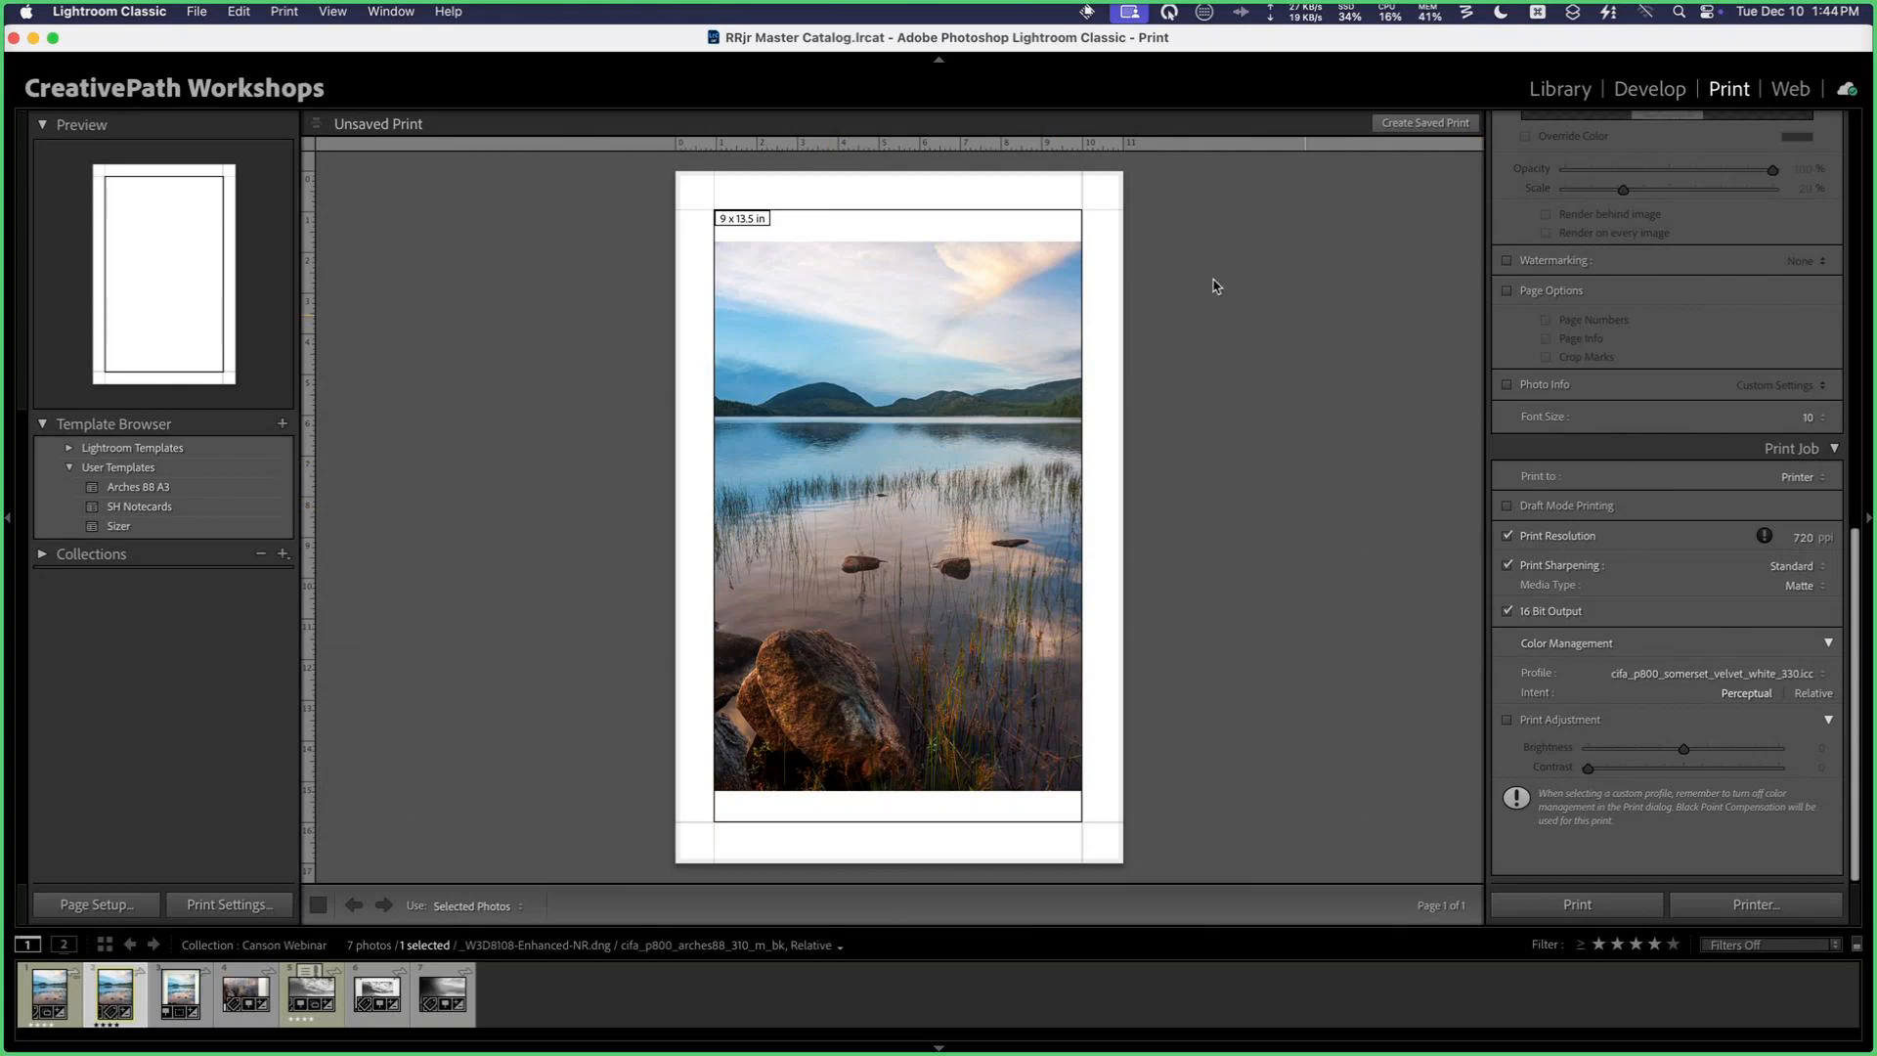
left_click(1508, 537)
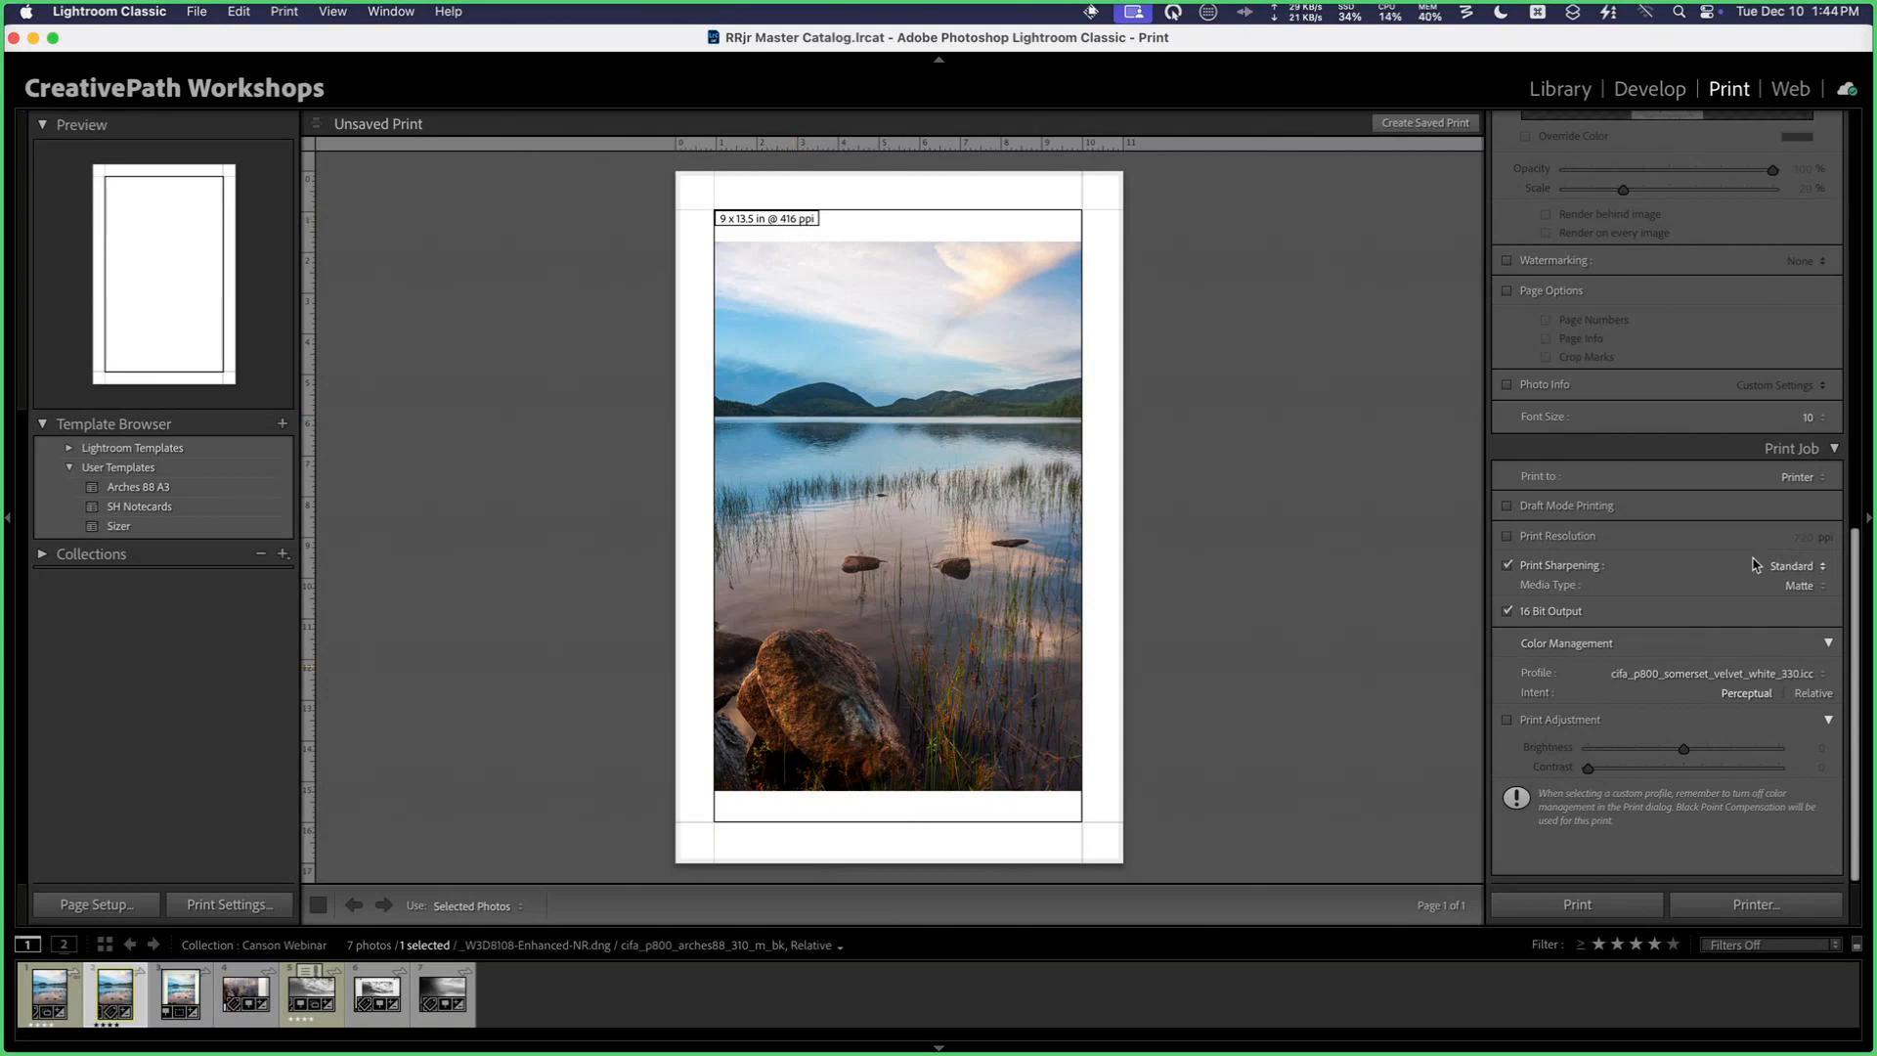
left_click(1537, 540)
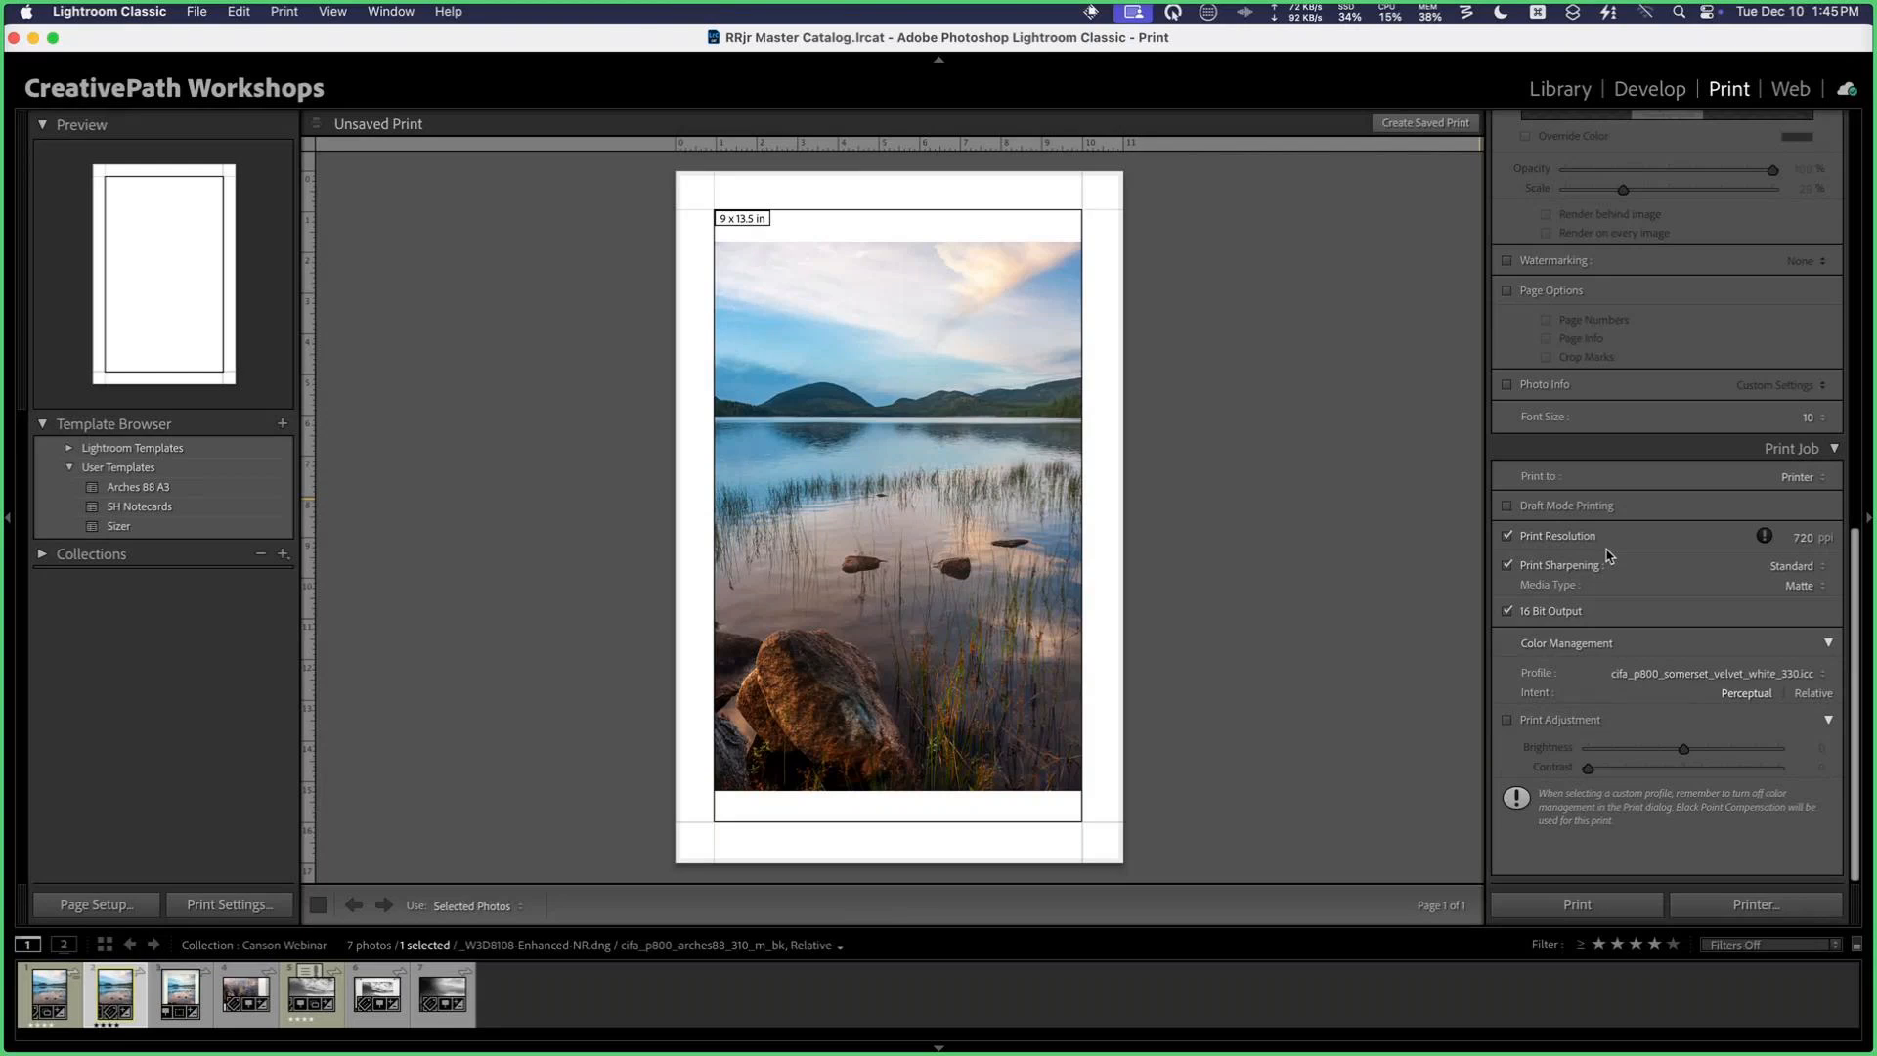
Step: Keep print sharpening at Standard and the sharpening media type at Matte
left_click(1811, 567)
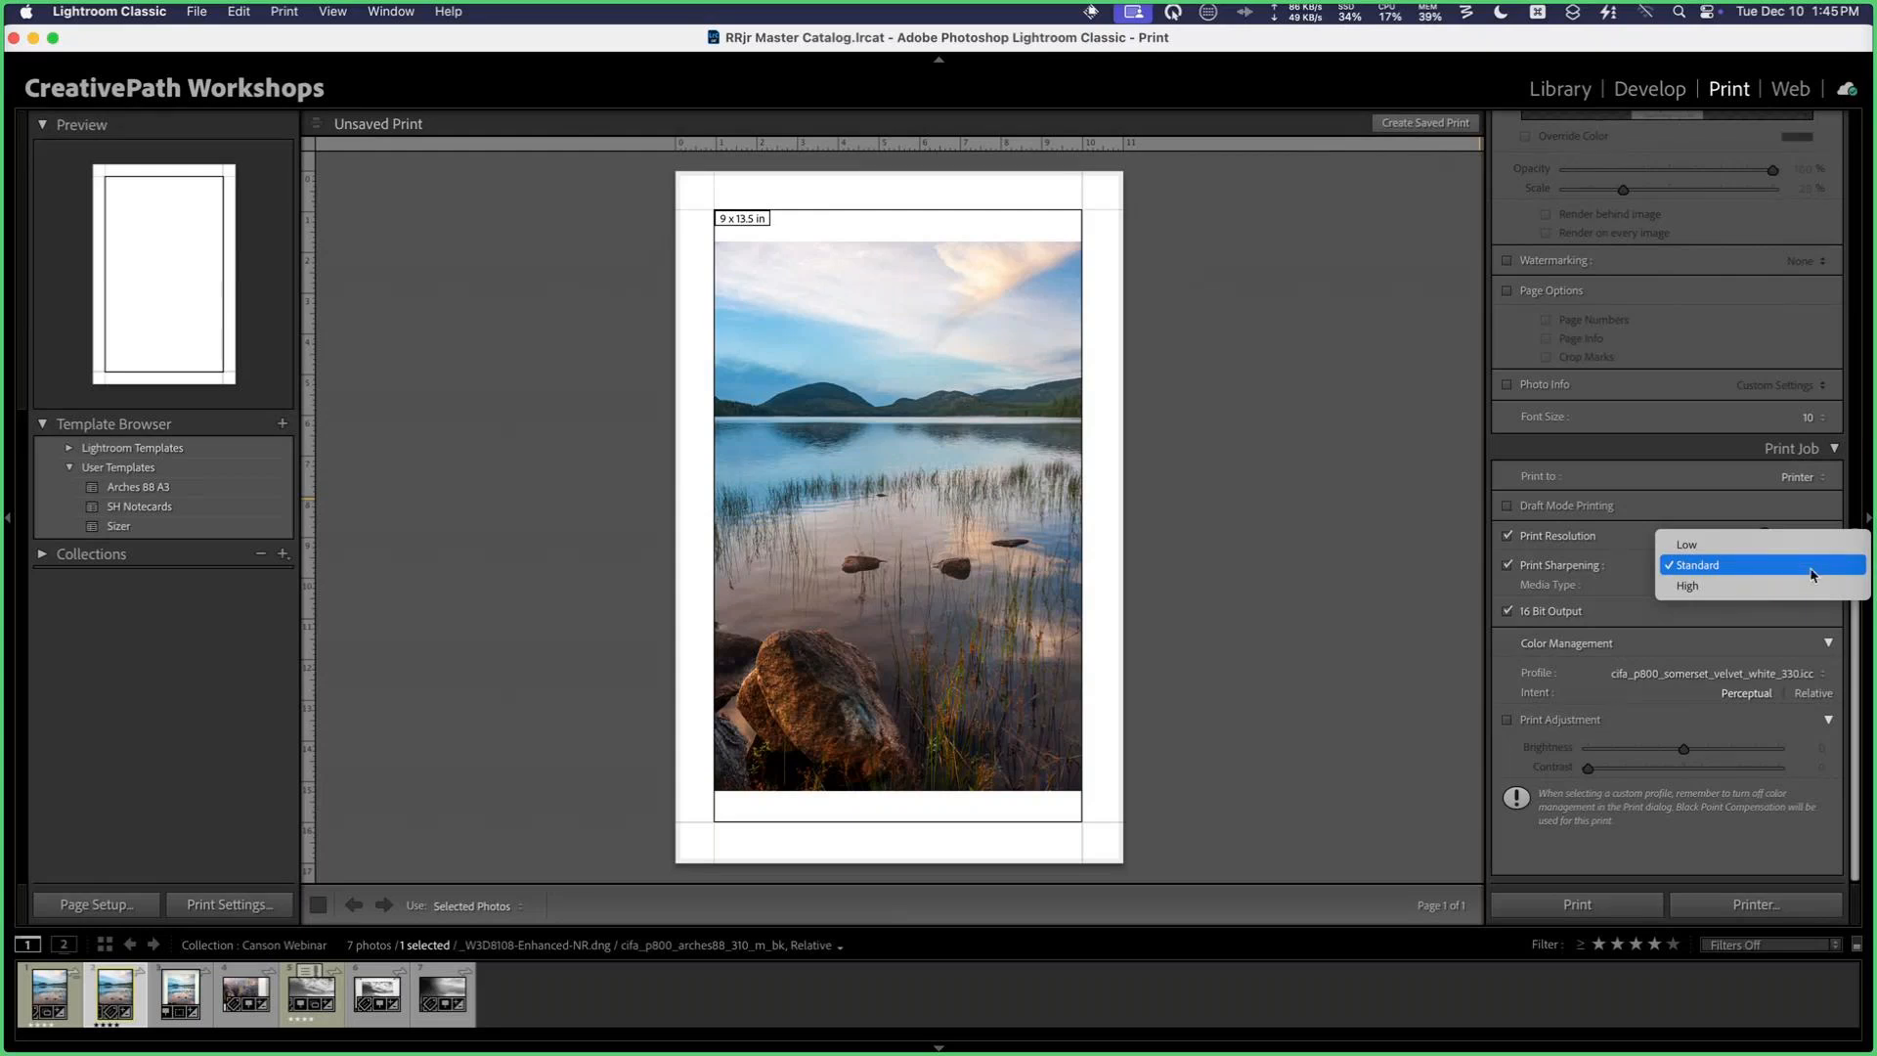
left_click(1811, 567)
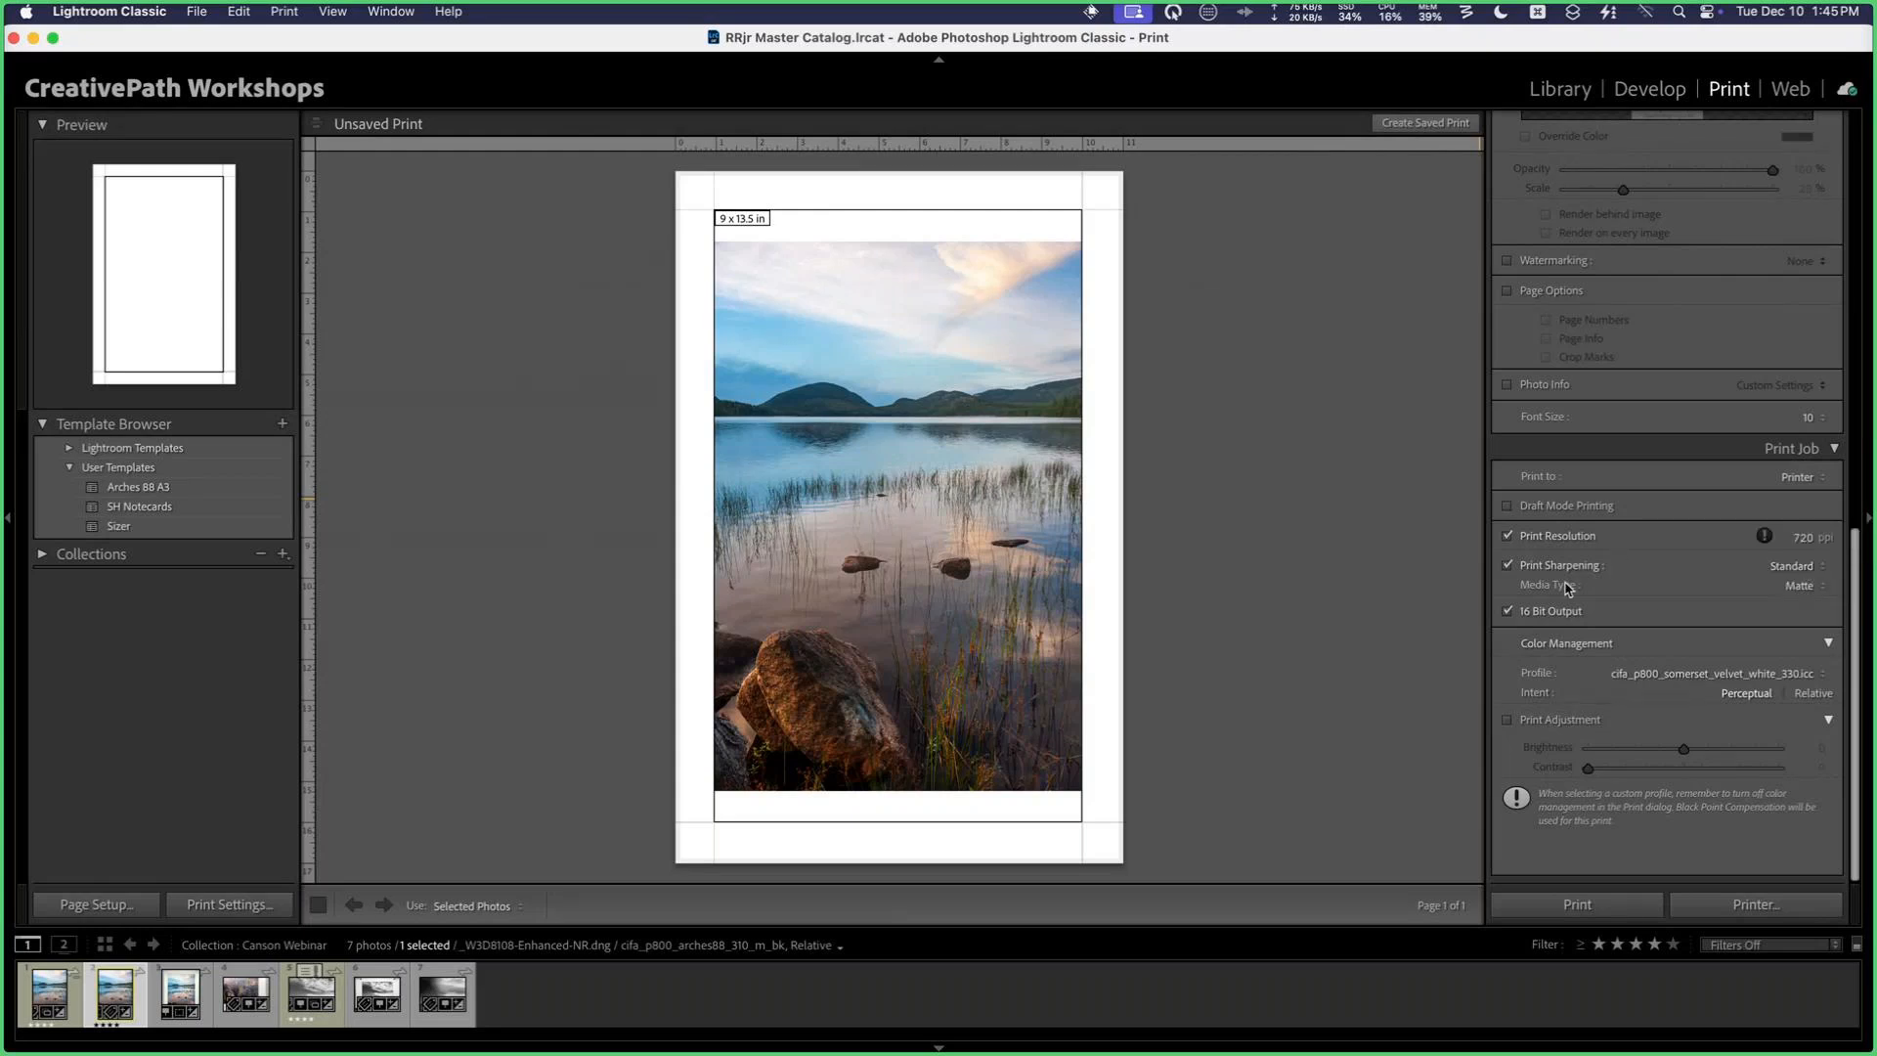
left_click(1819, 589)
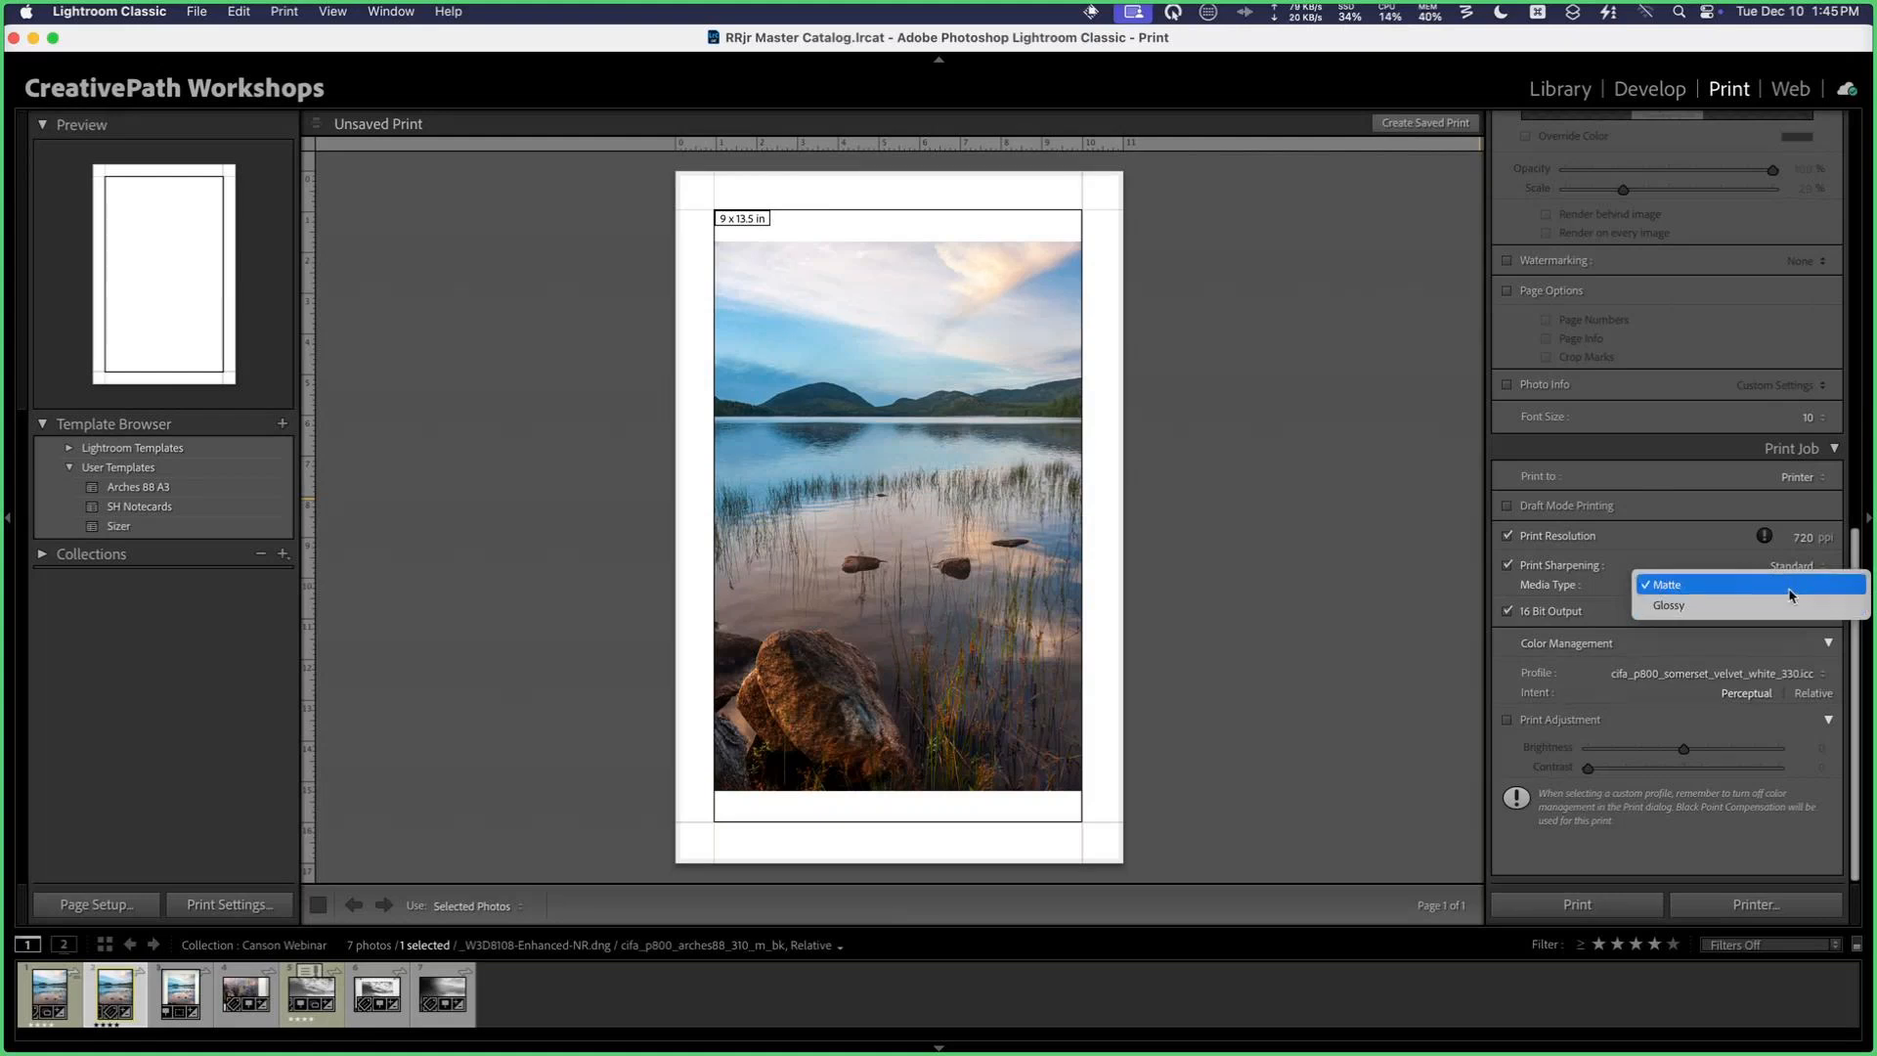
left_click(1735, 592)
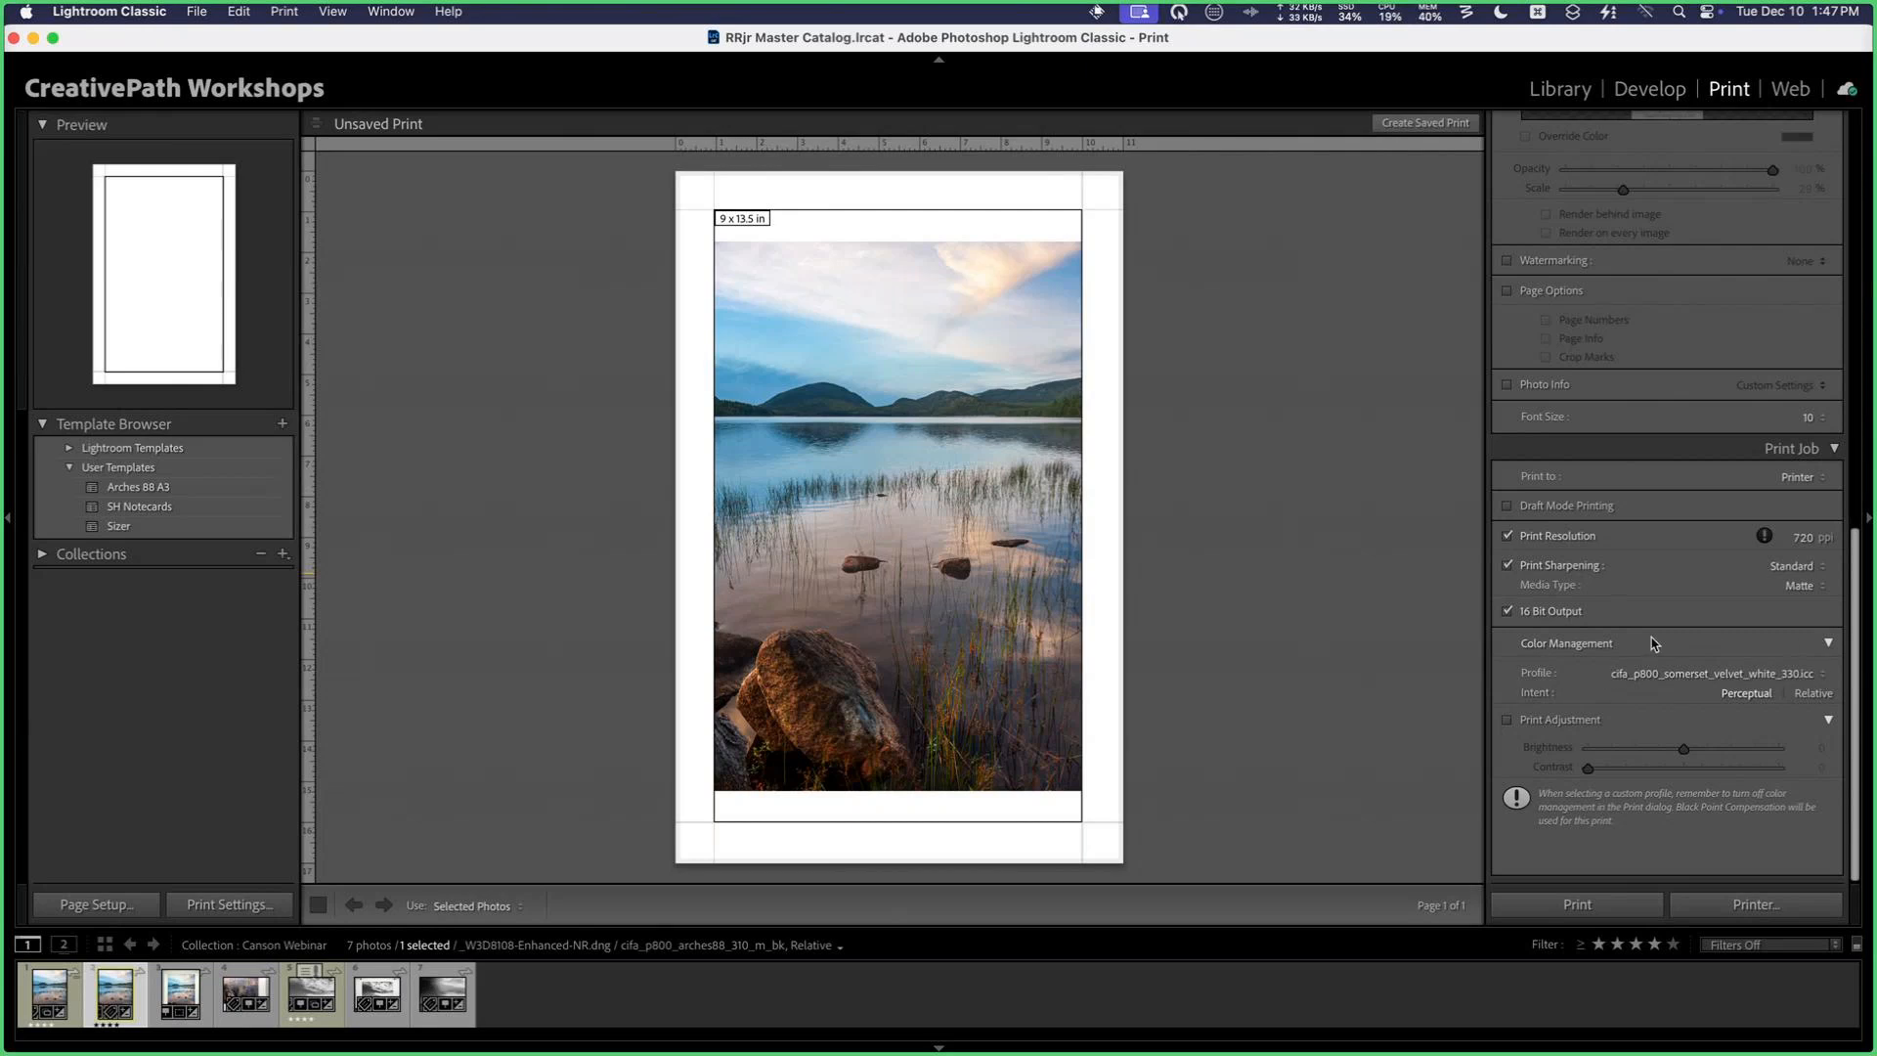
Step: Review the available printer profiles, then set the print profile to cifa_p800_arches88_310_m_bk with Relative intent
left_click(1772, 677)
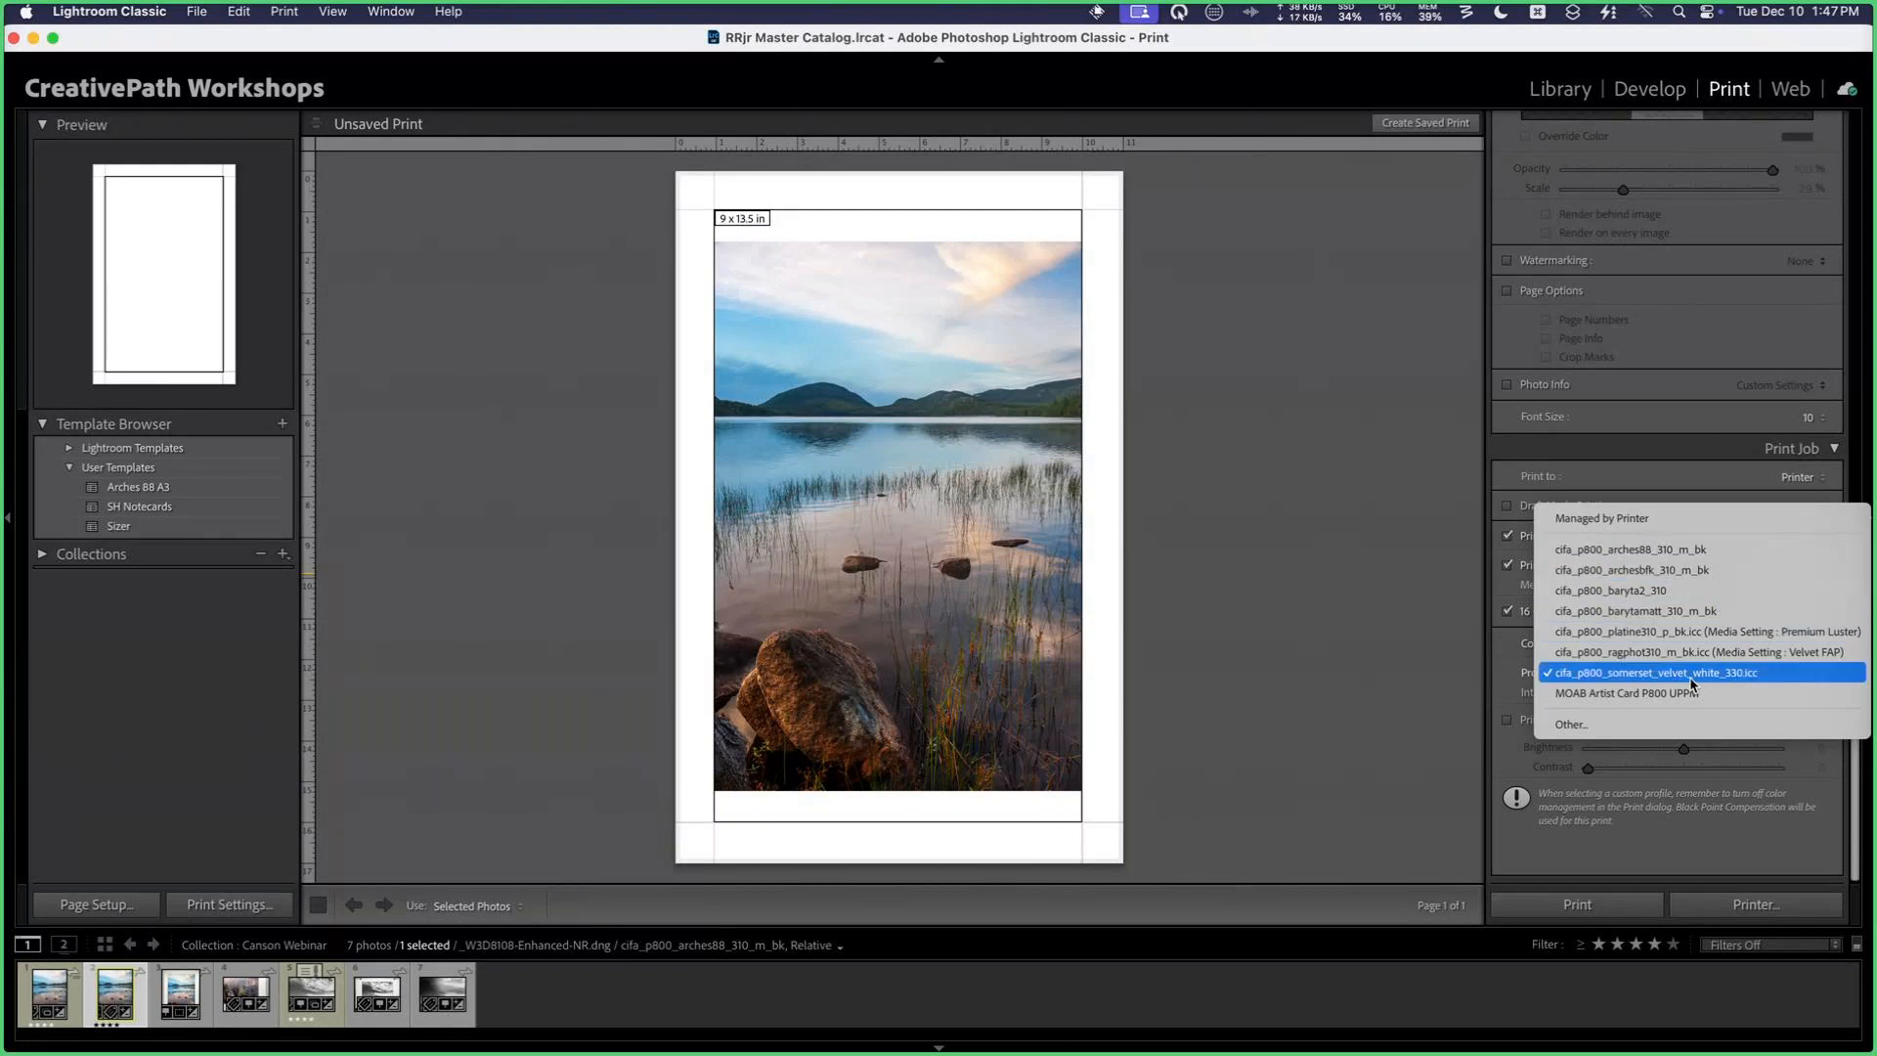
left_click(1623, 728)
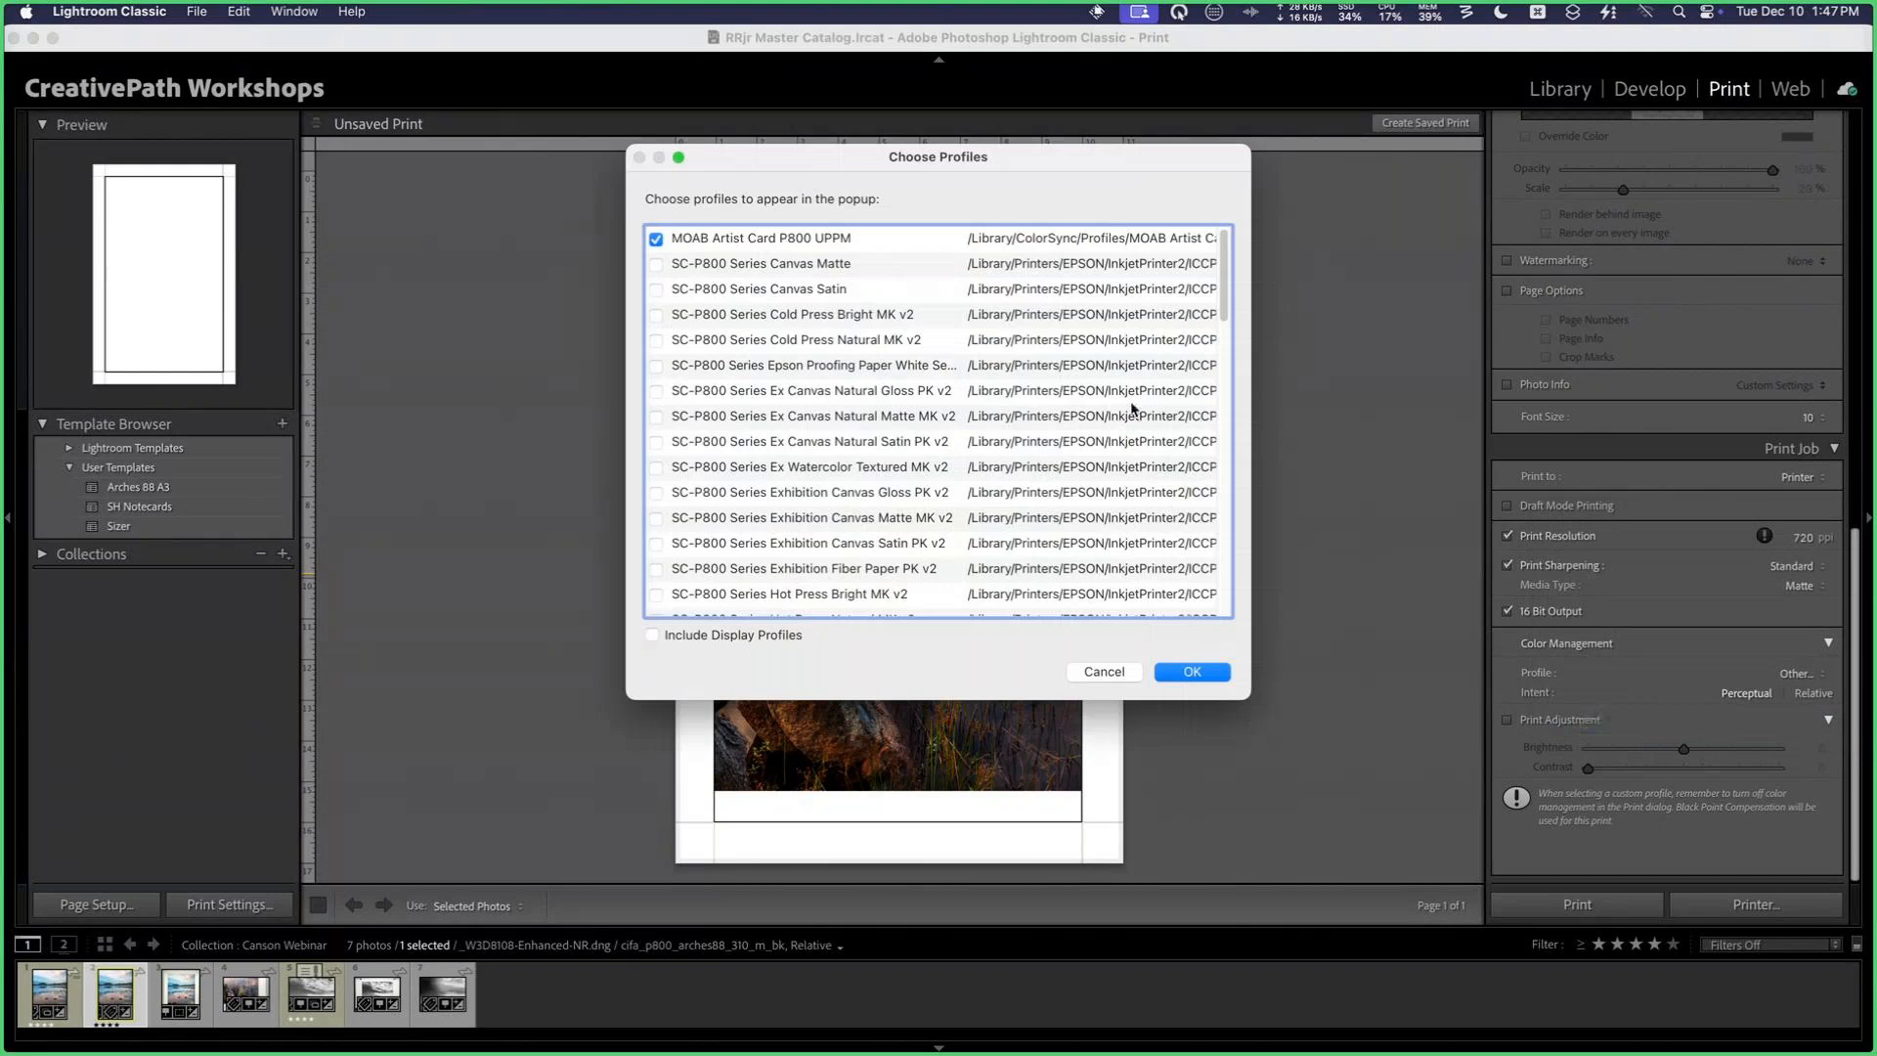
scroll(845, 365, "down", 5)
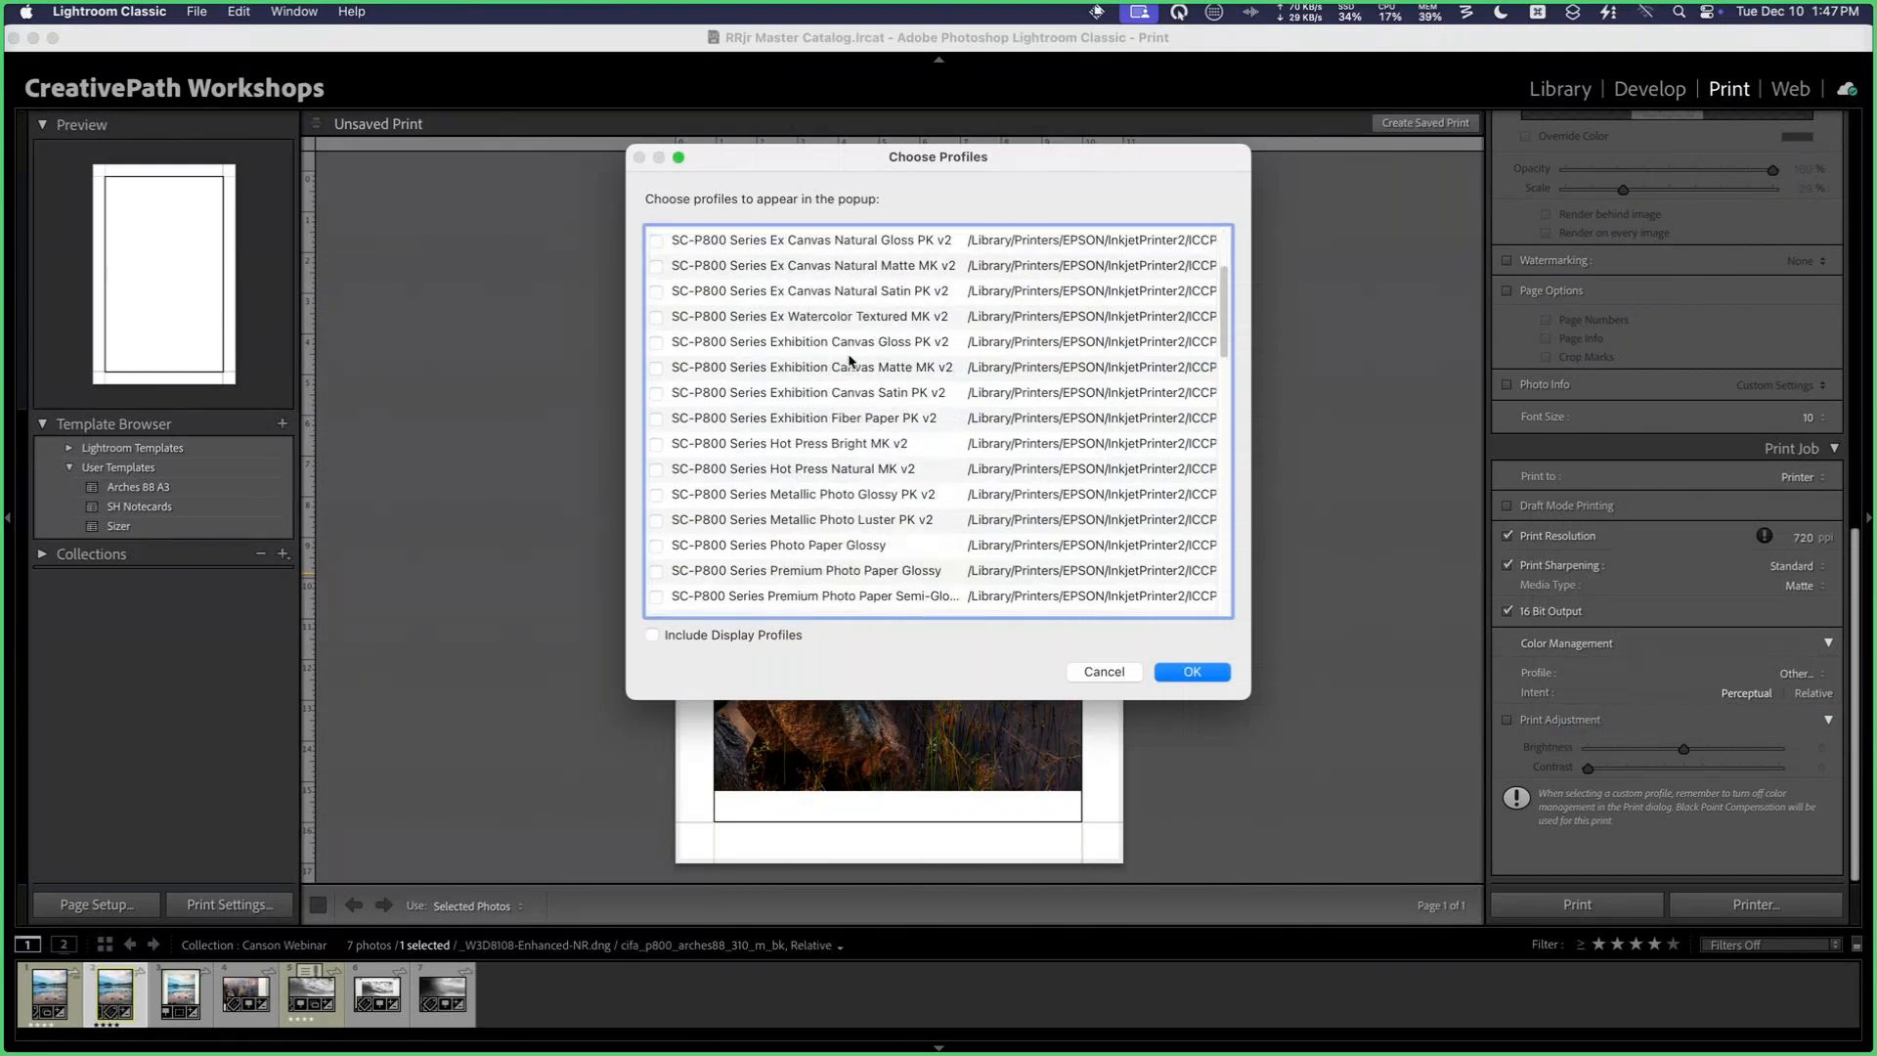
scroll(848, 362, "down", 15)
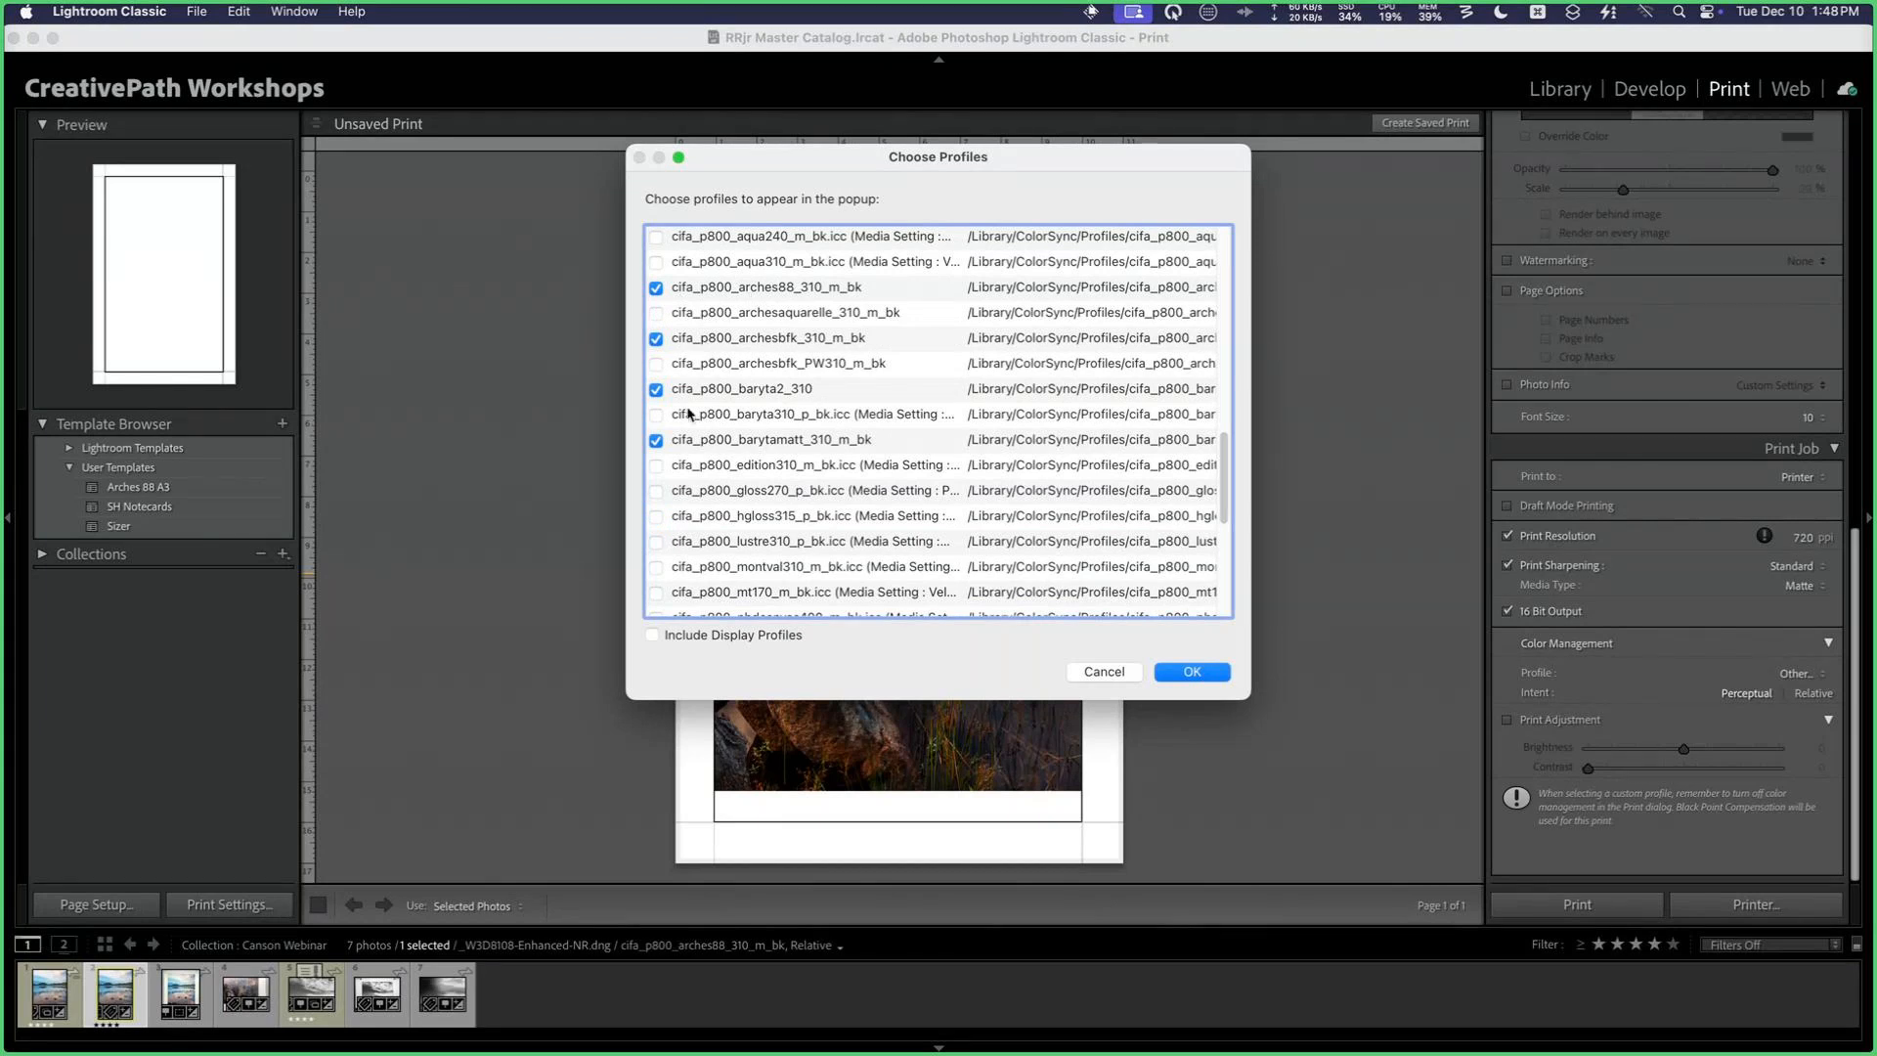
scroll(690, 414, "down", 3)
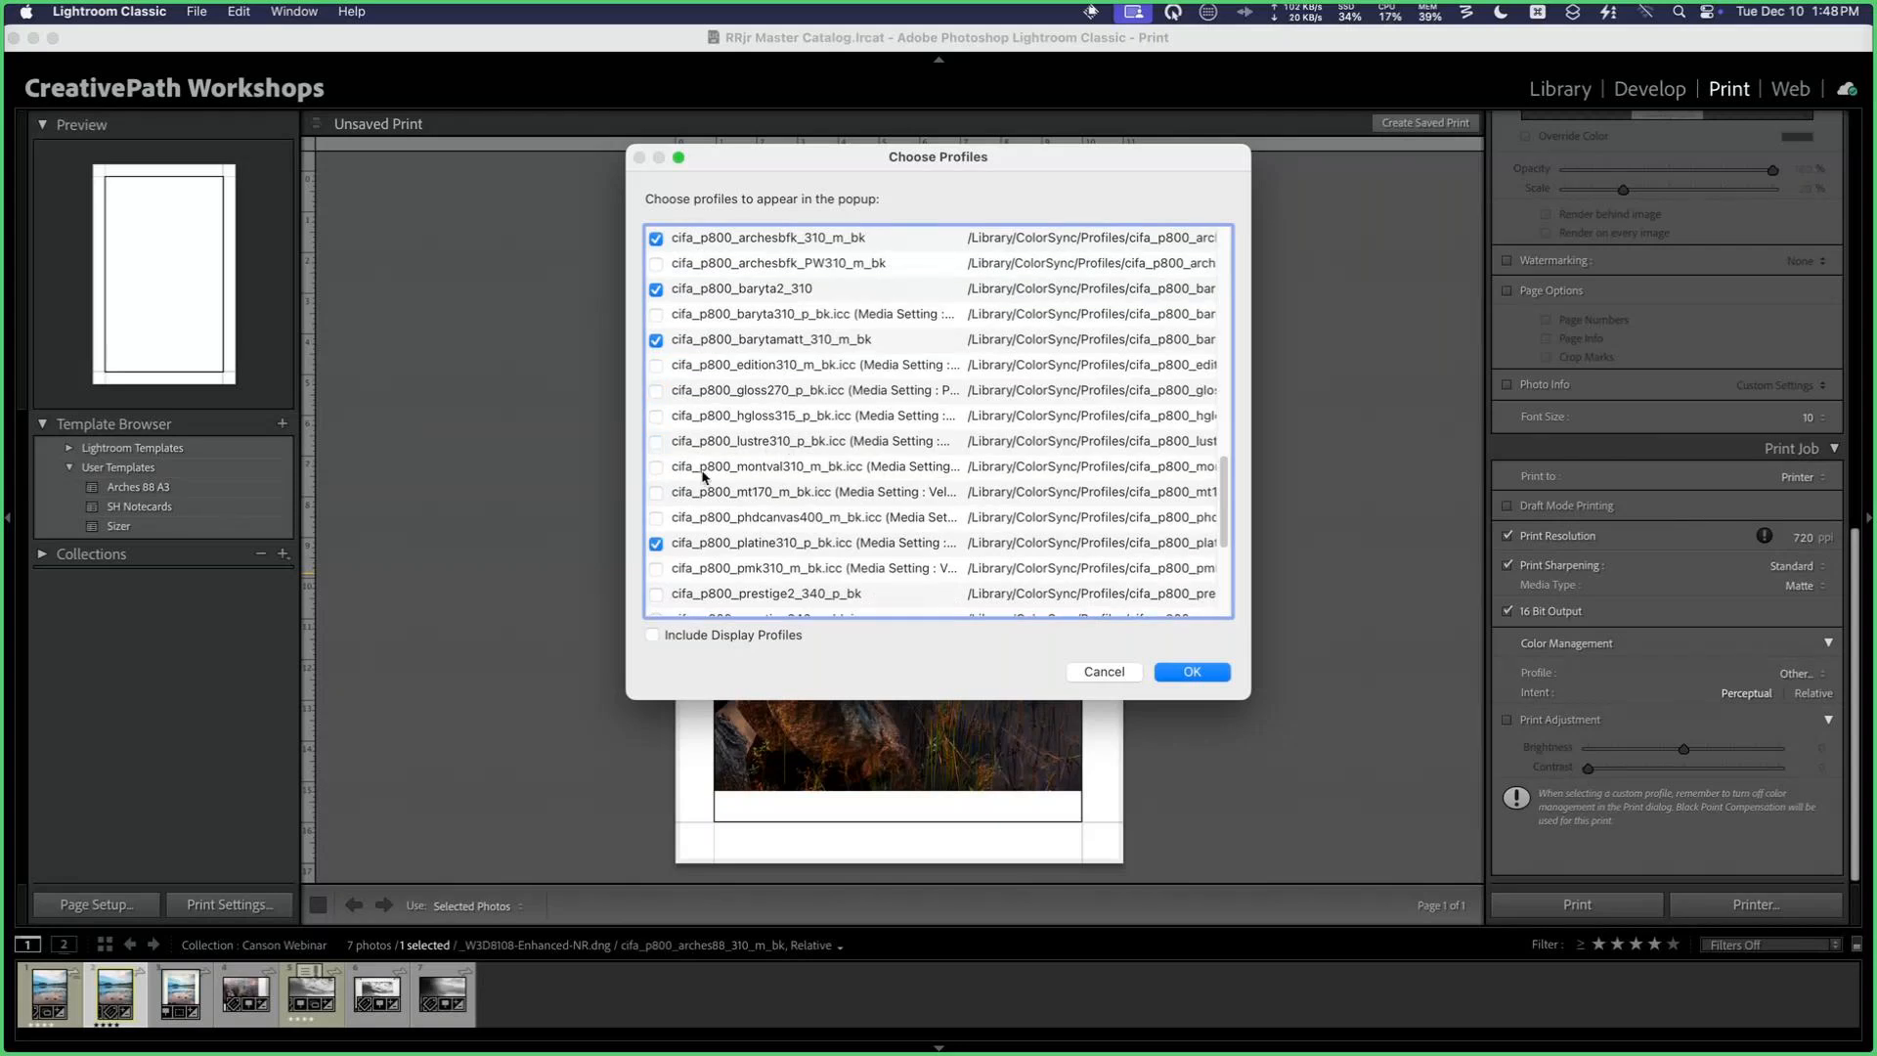
left_click(1191, 671)
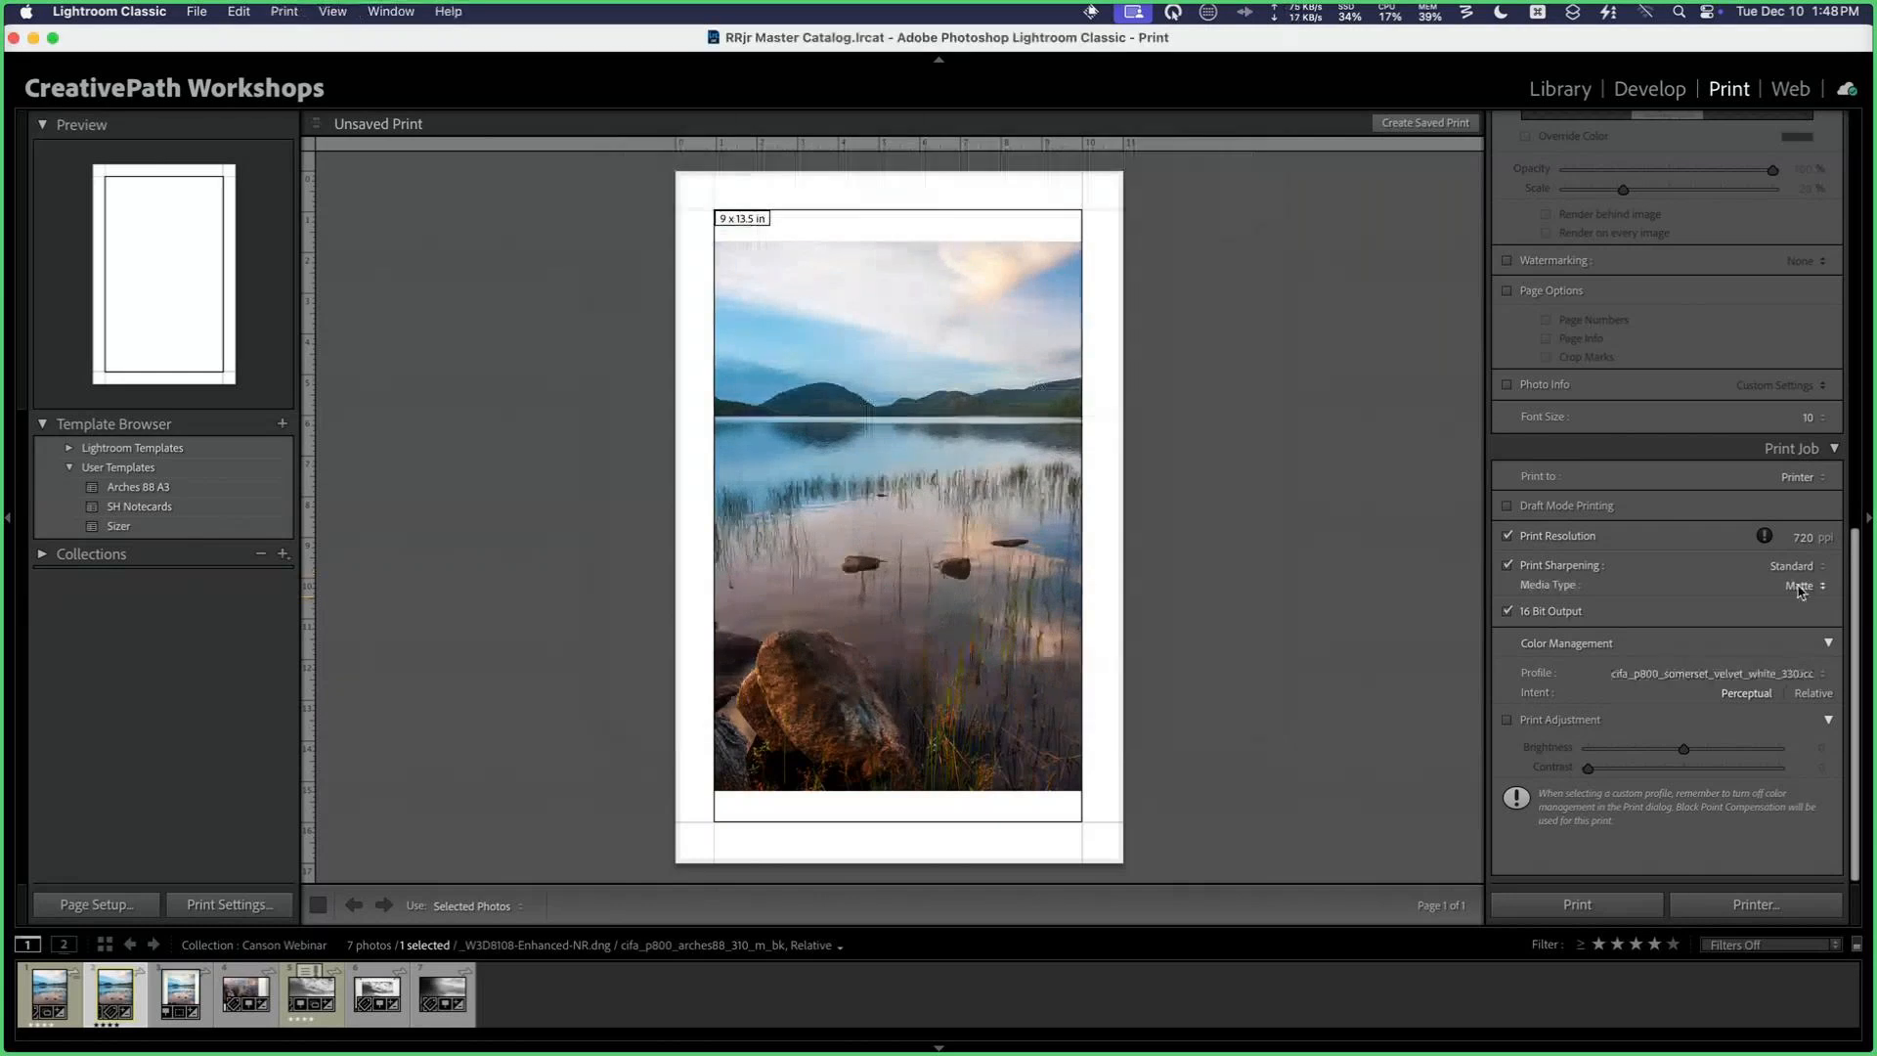
left_click(1757, 670)
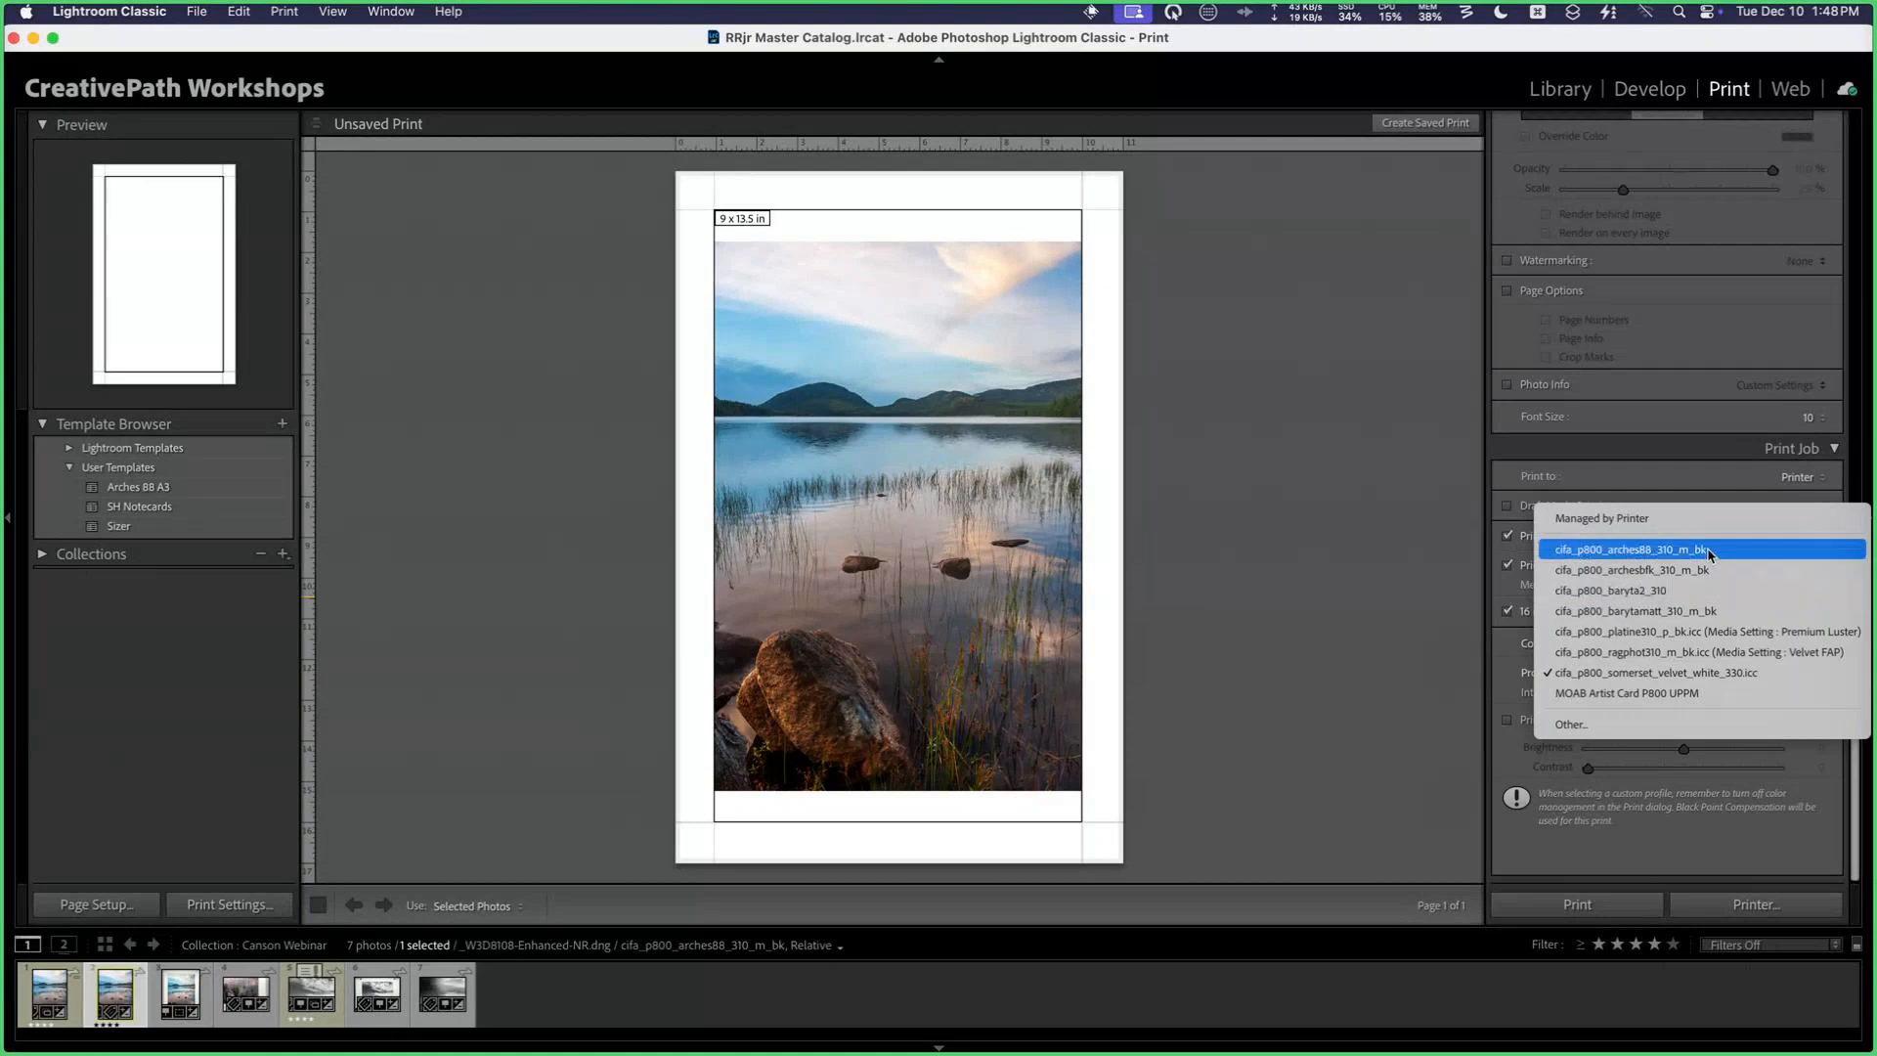
left_click(1702, 552)
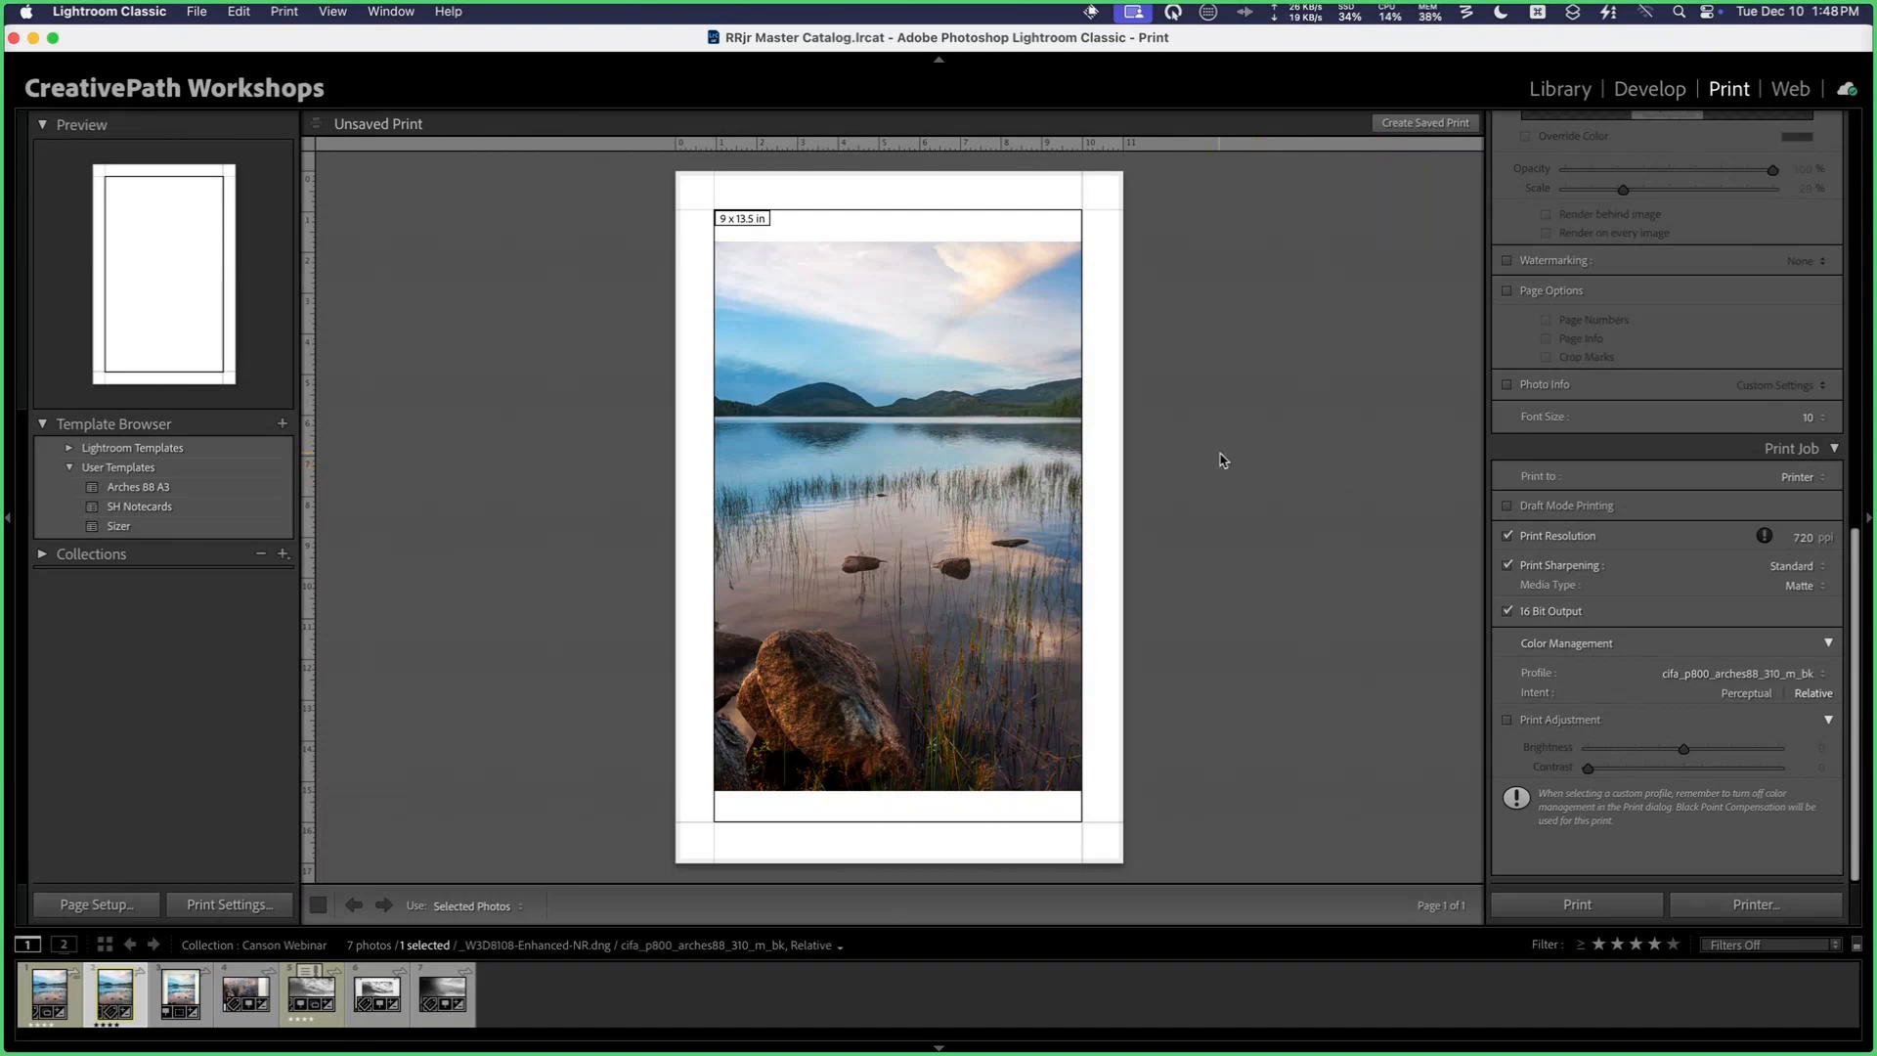
Step: Open the EPSON SC-P800 driver's printer settings and keep Front Fine Art as the paper source
left_click(251, 907)
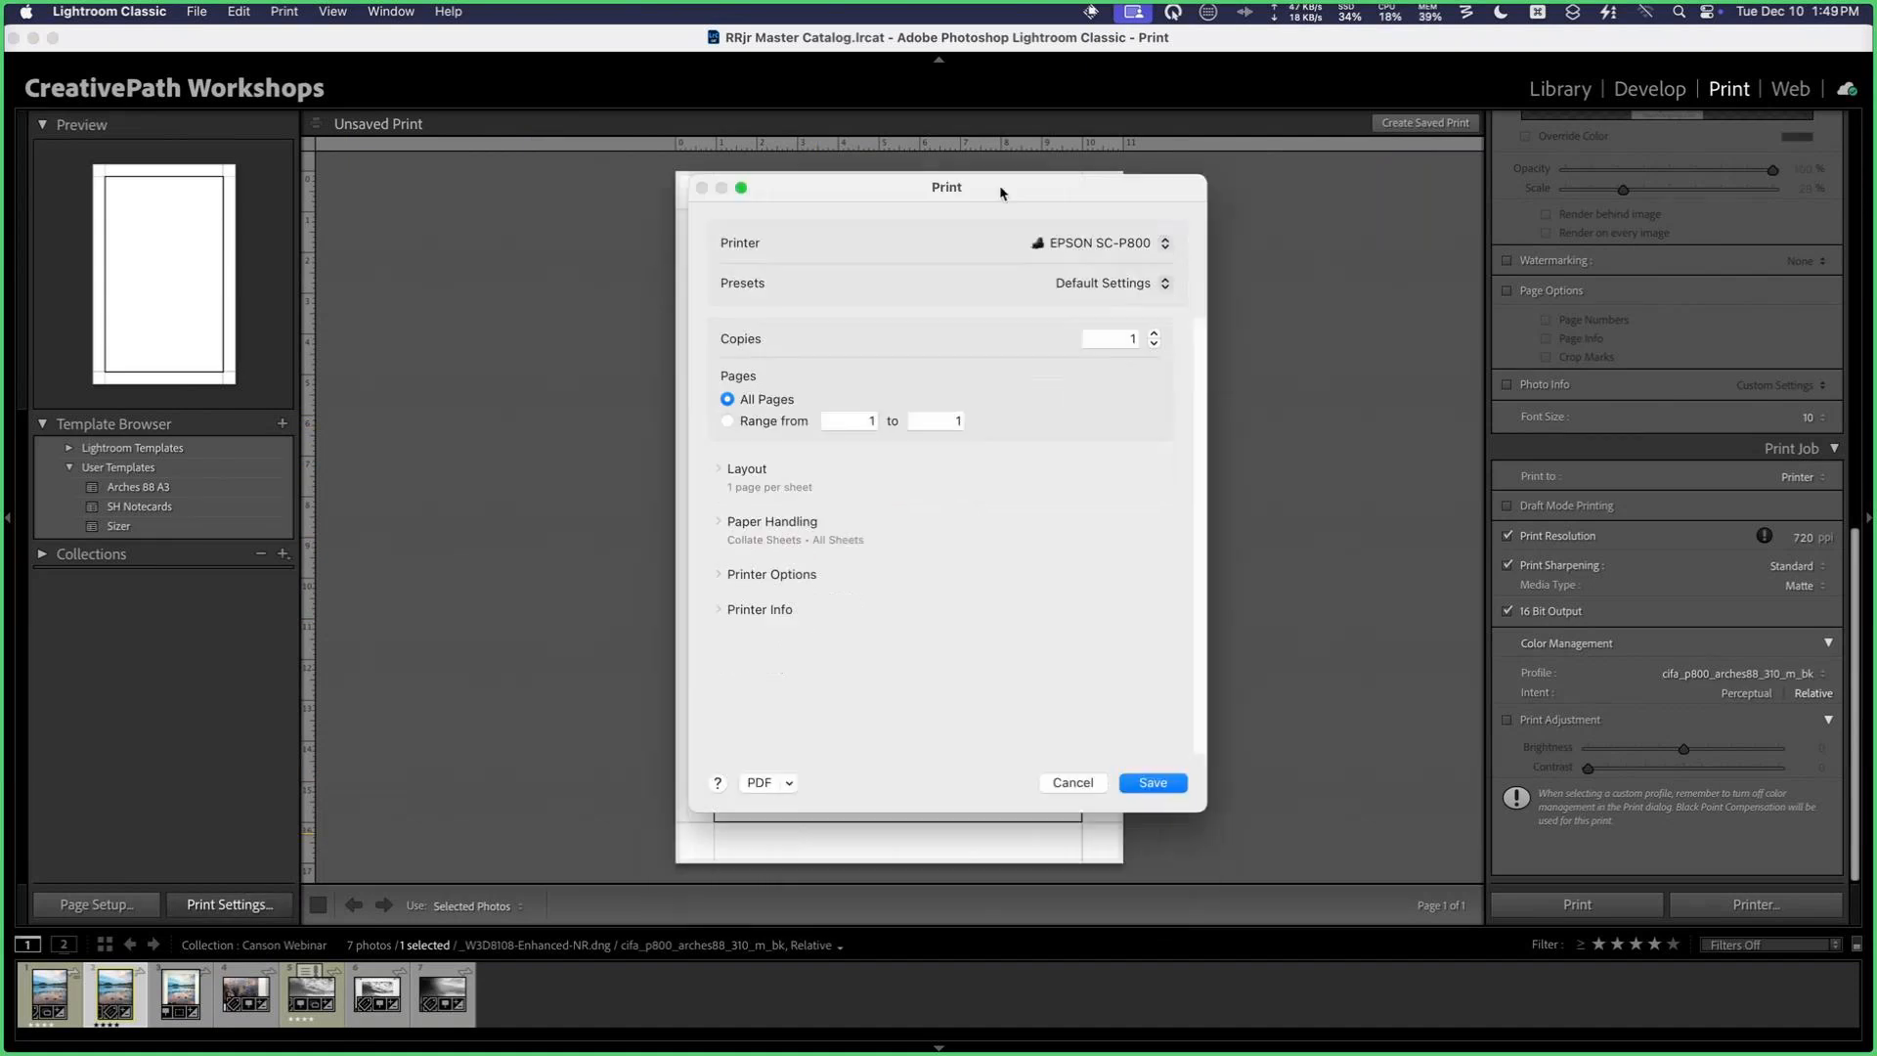
left_click_drag(949, 195, 943, 191)
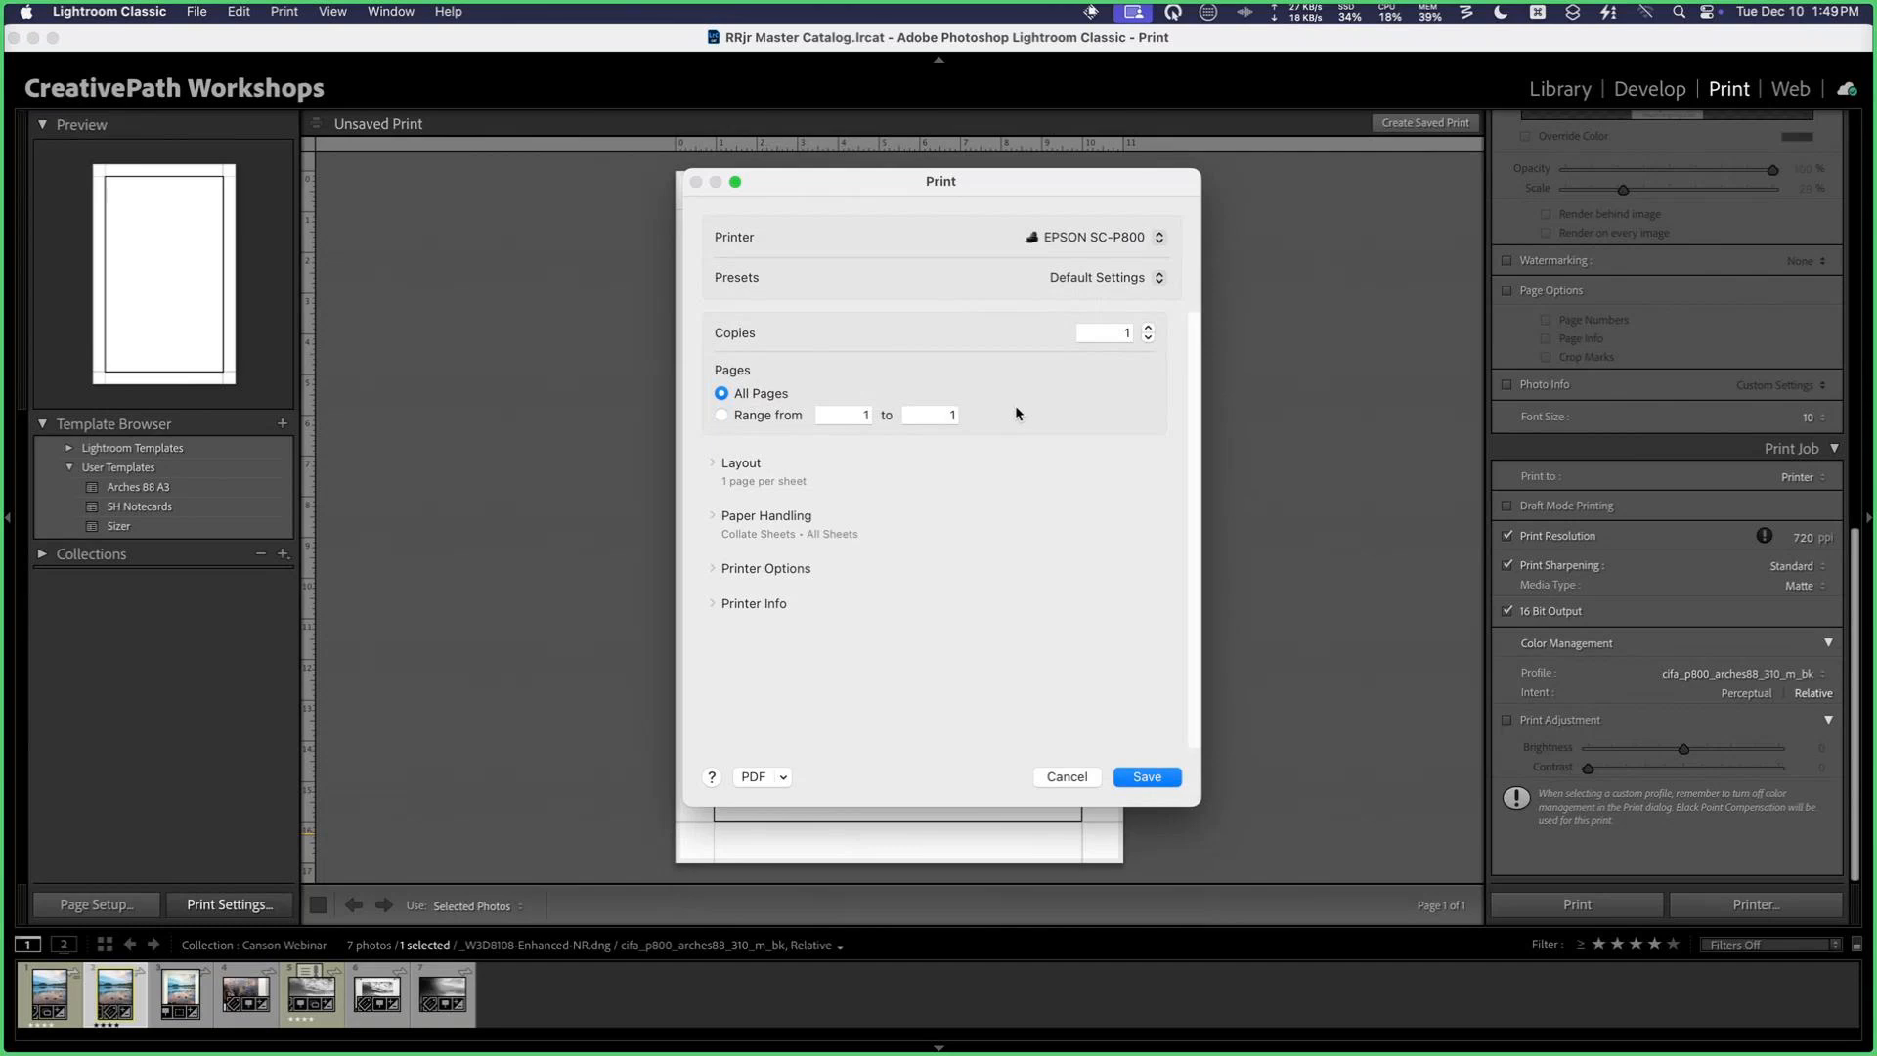
left_click(768, 569)
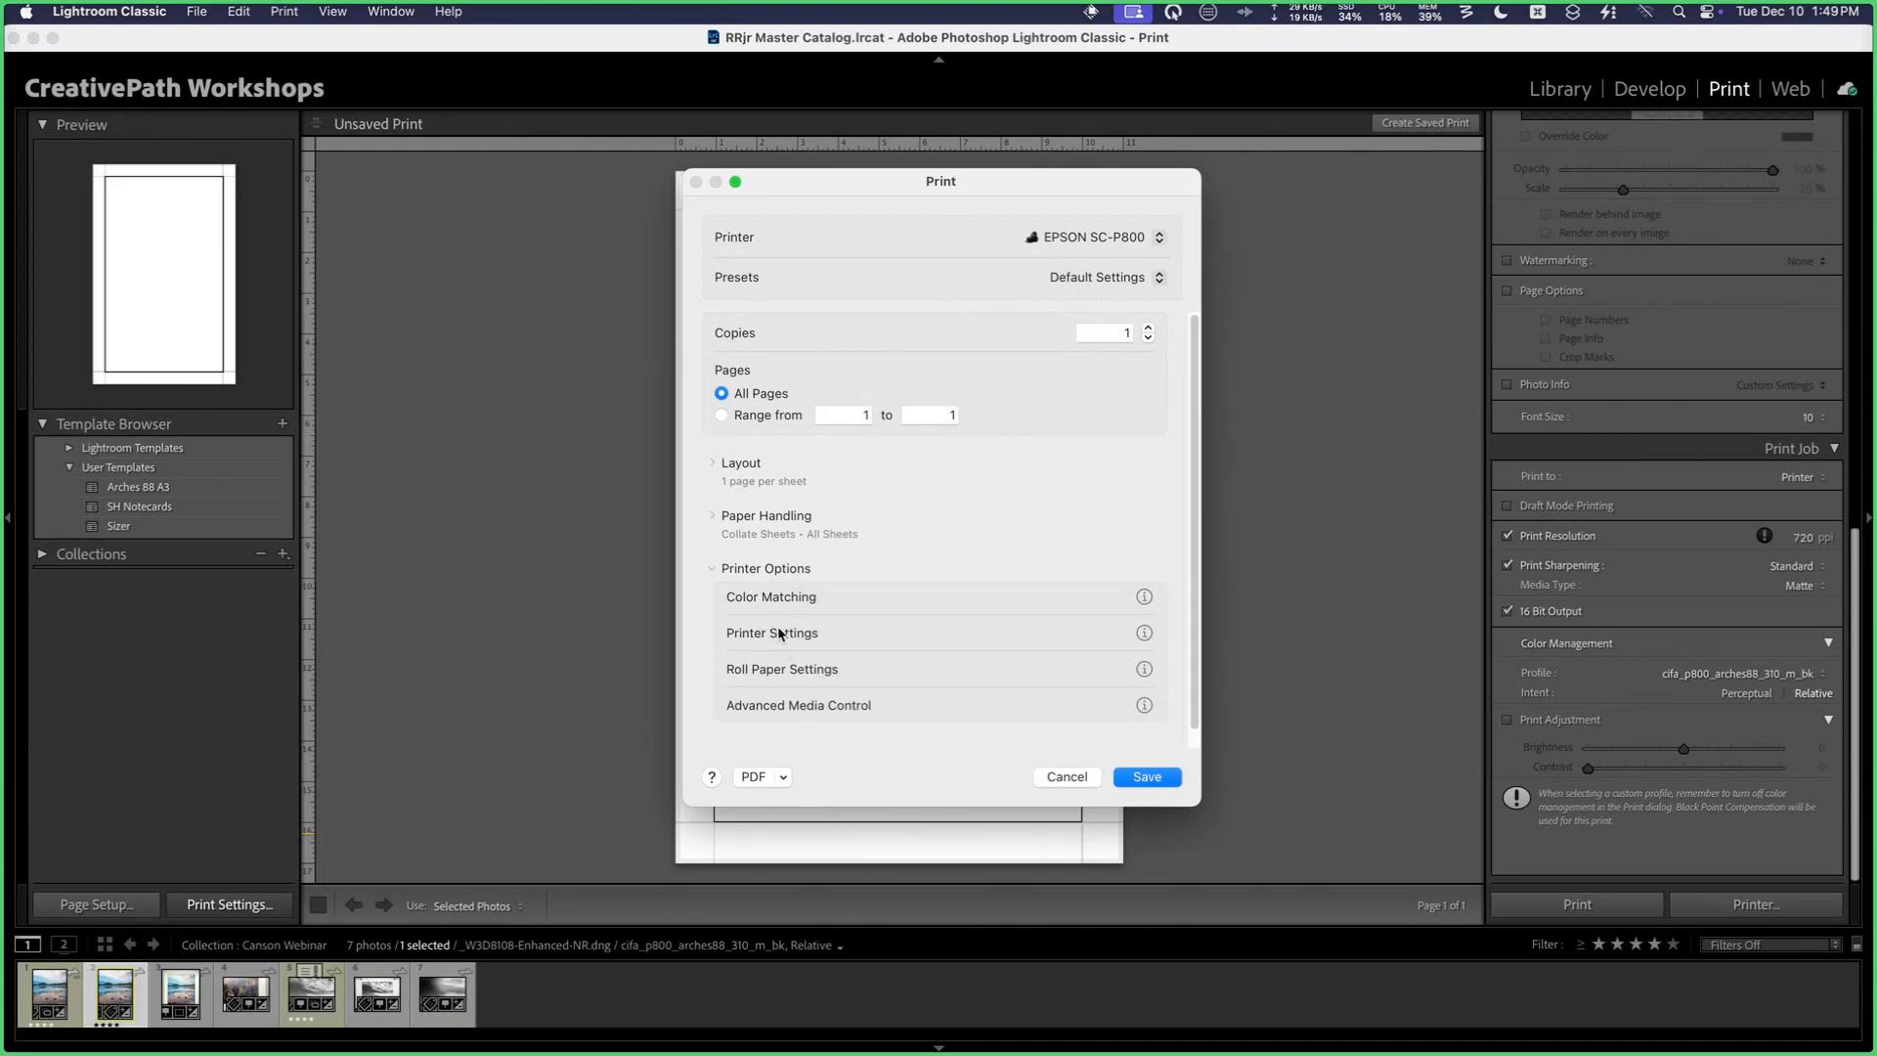
left_click(1144, 634)
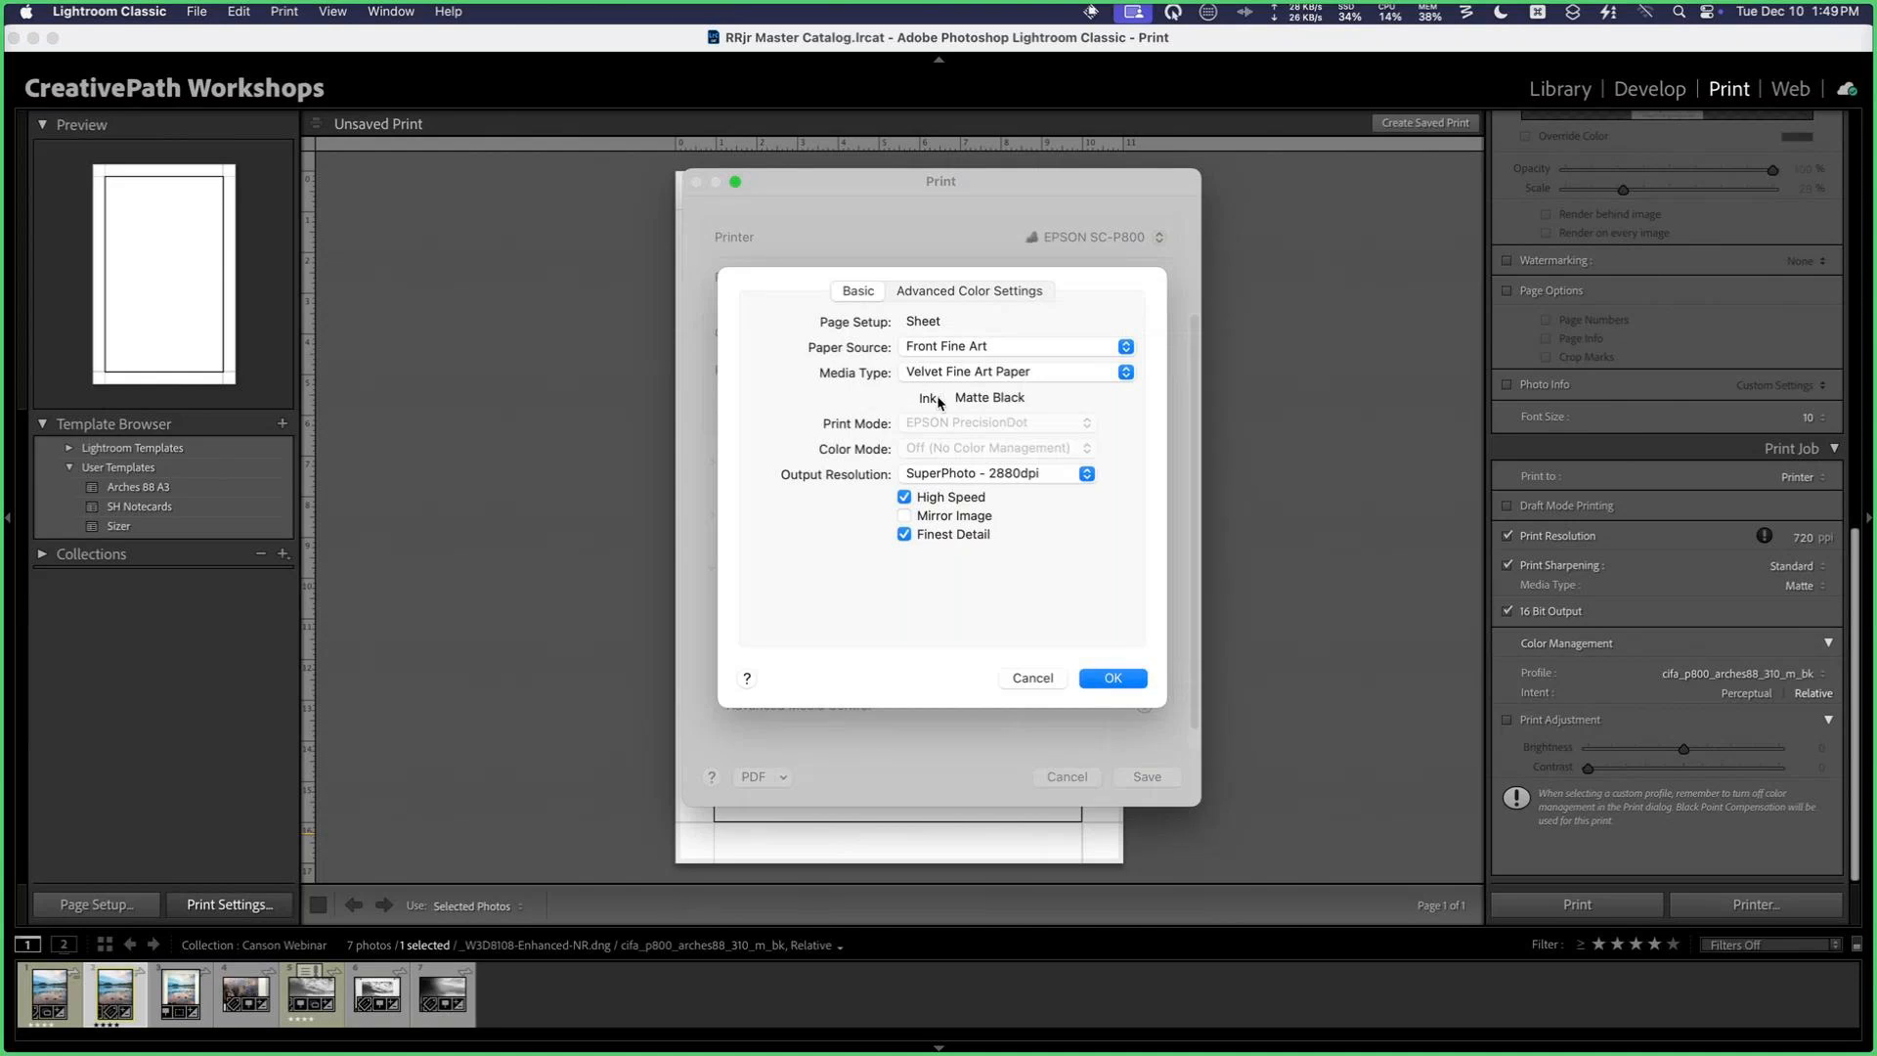
left_click(971, 349)
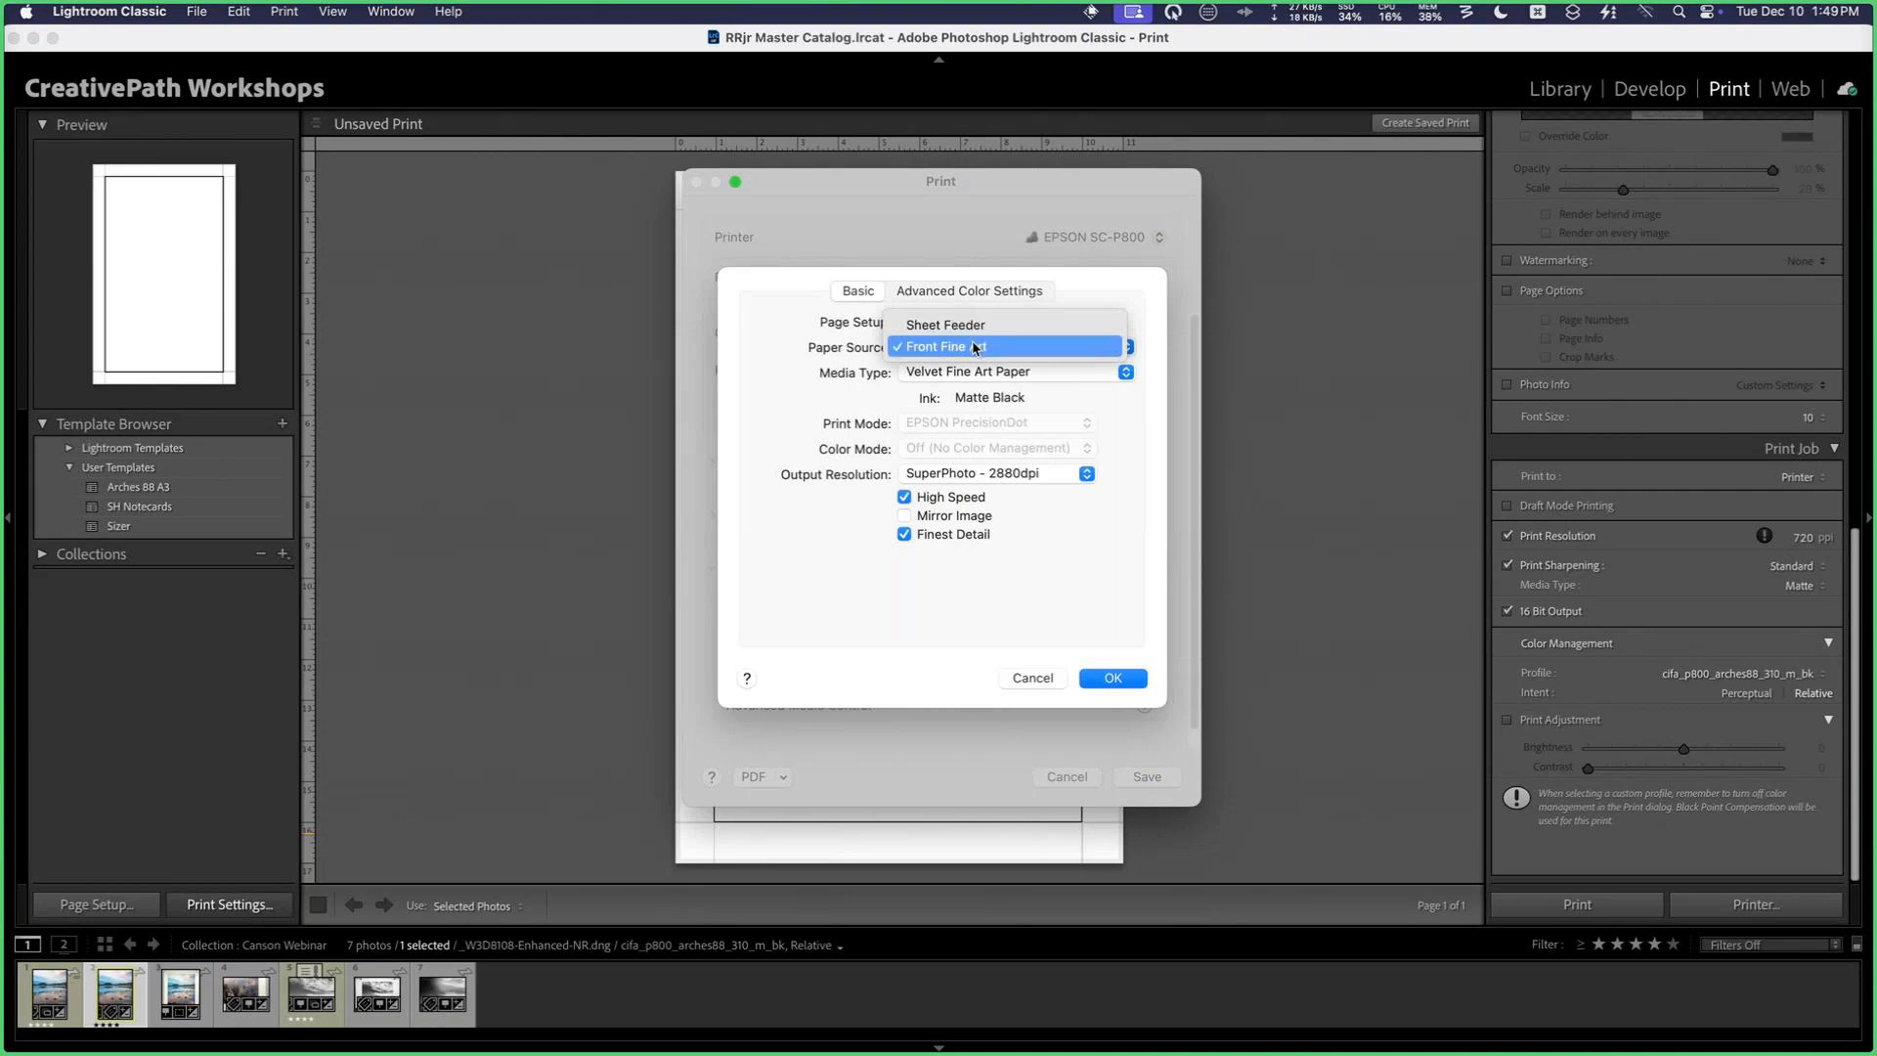
left_click(975, 350)
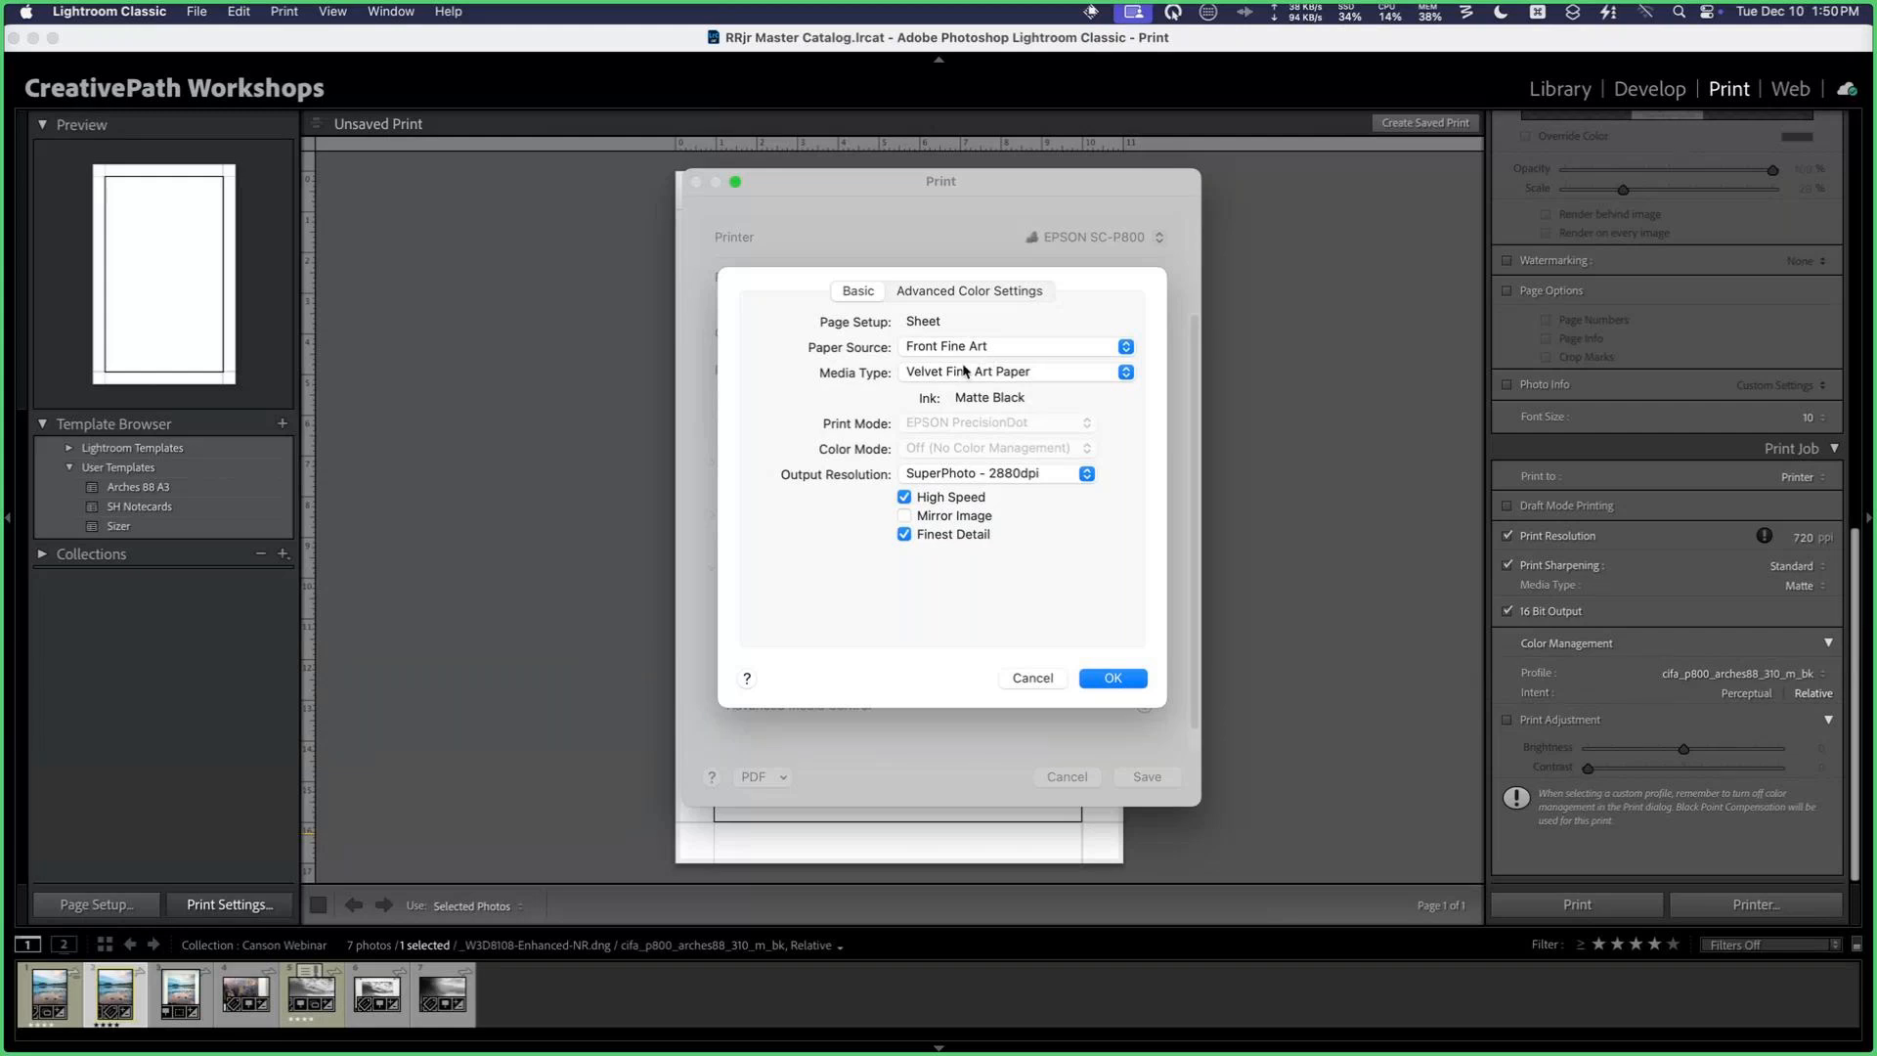
Step: Review the driver's fine art media types and select Velvet Fine Art Paper
left_click(970, 372)
mouse_move(971, 372)
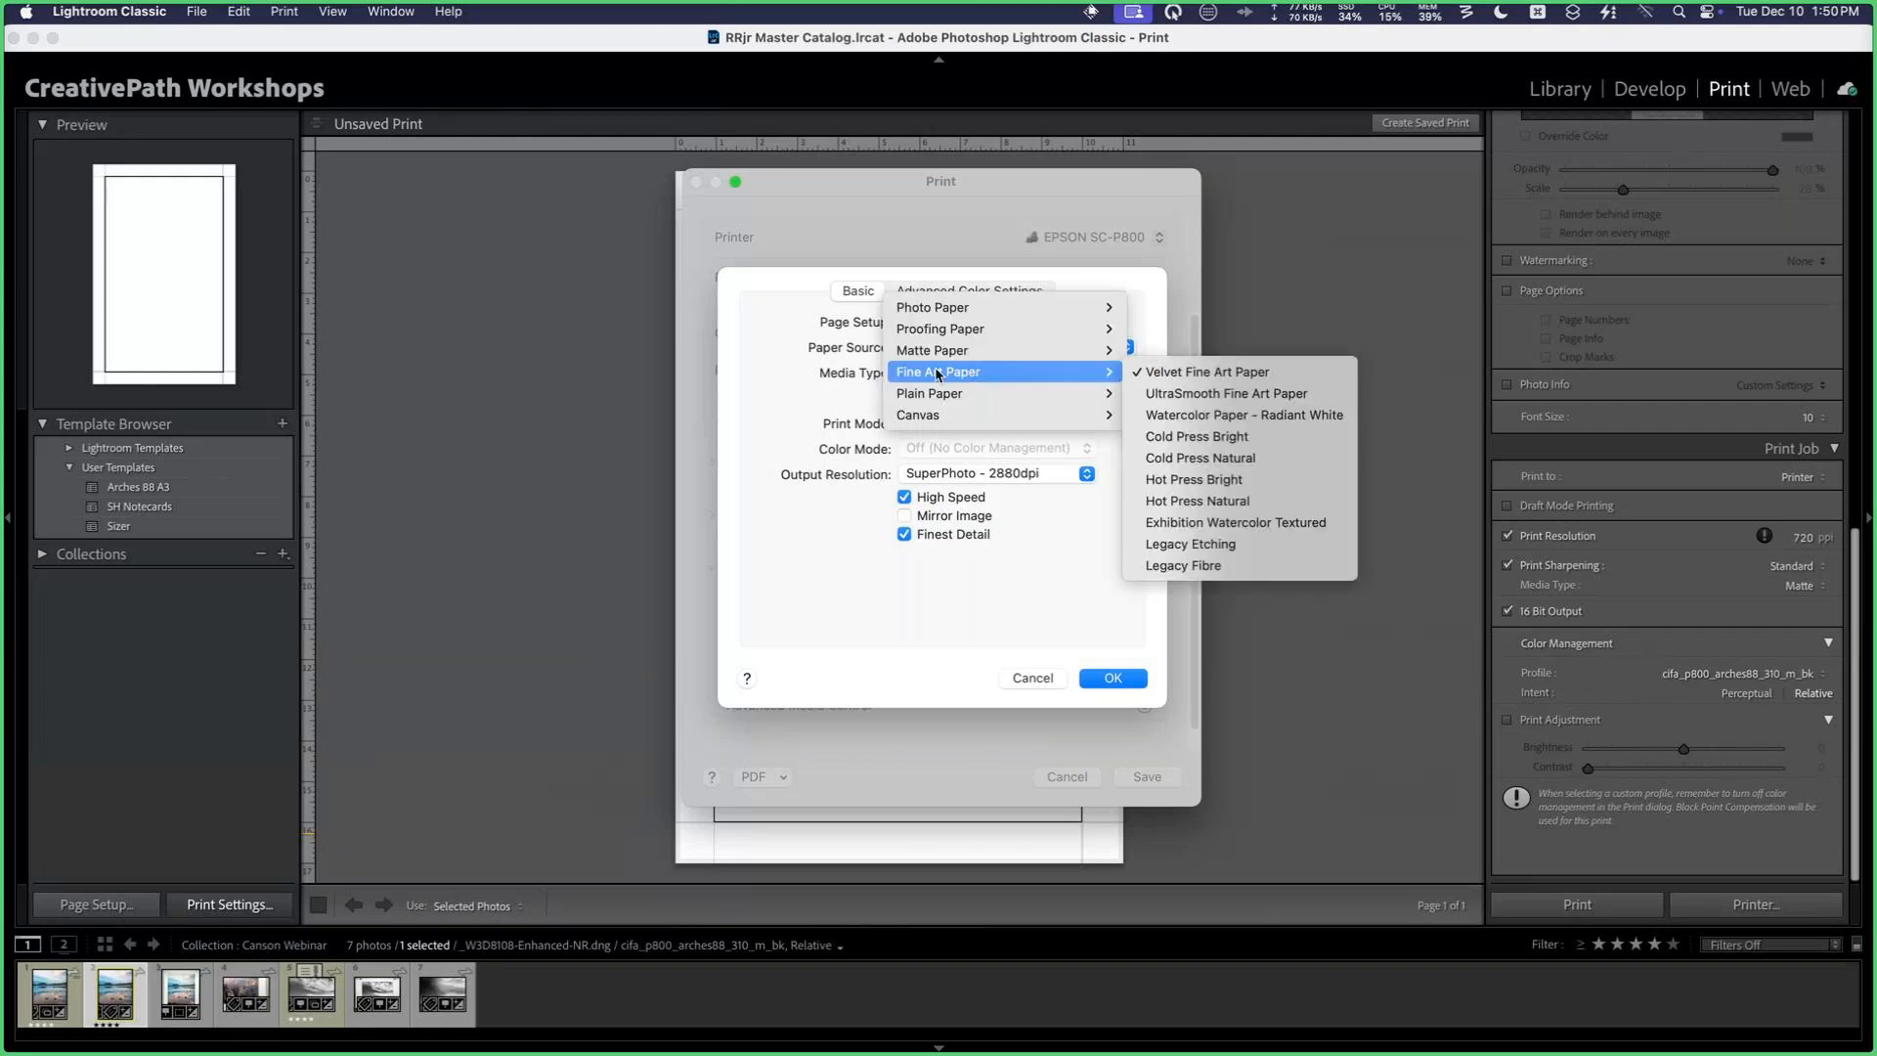
left_click(875, 372)
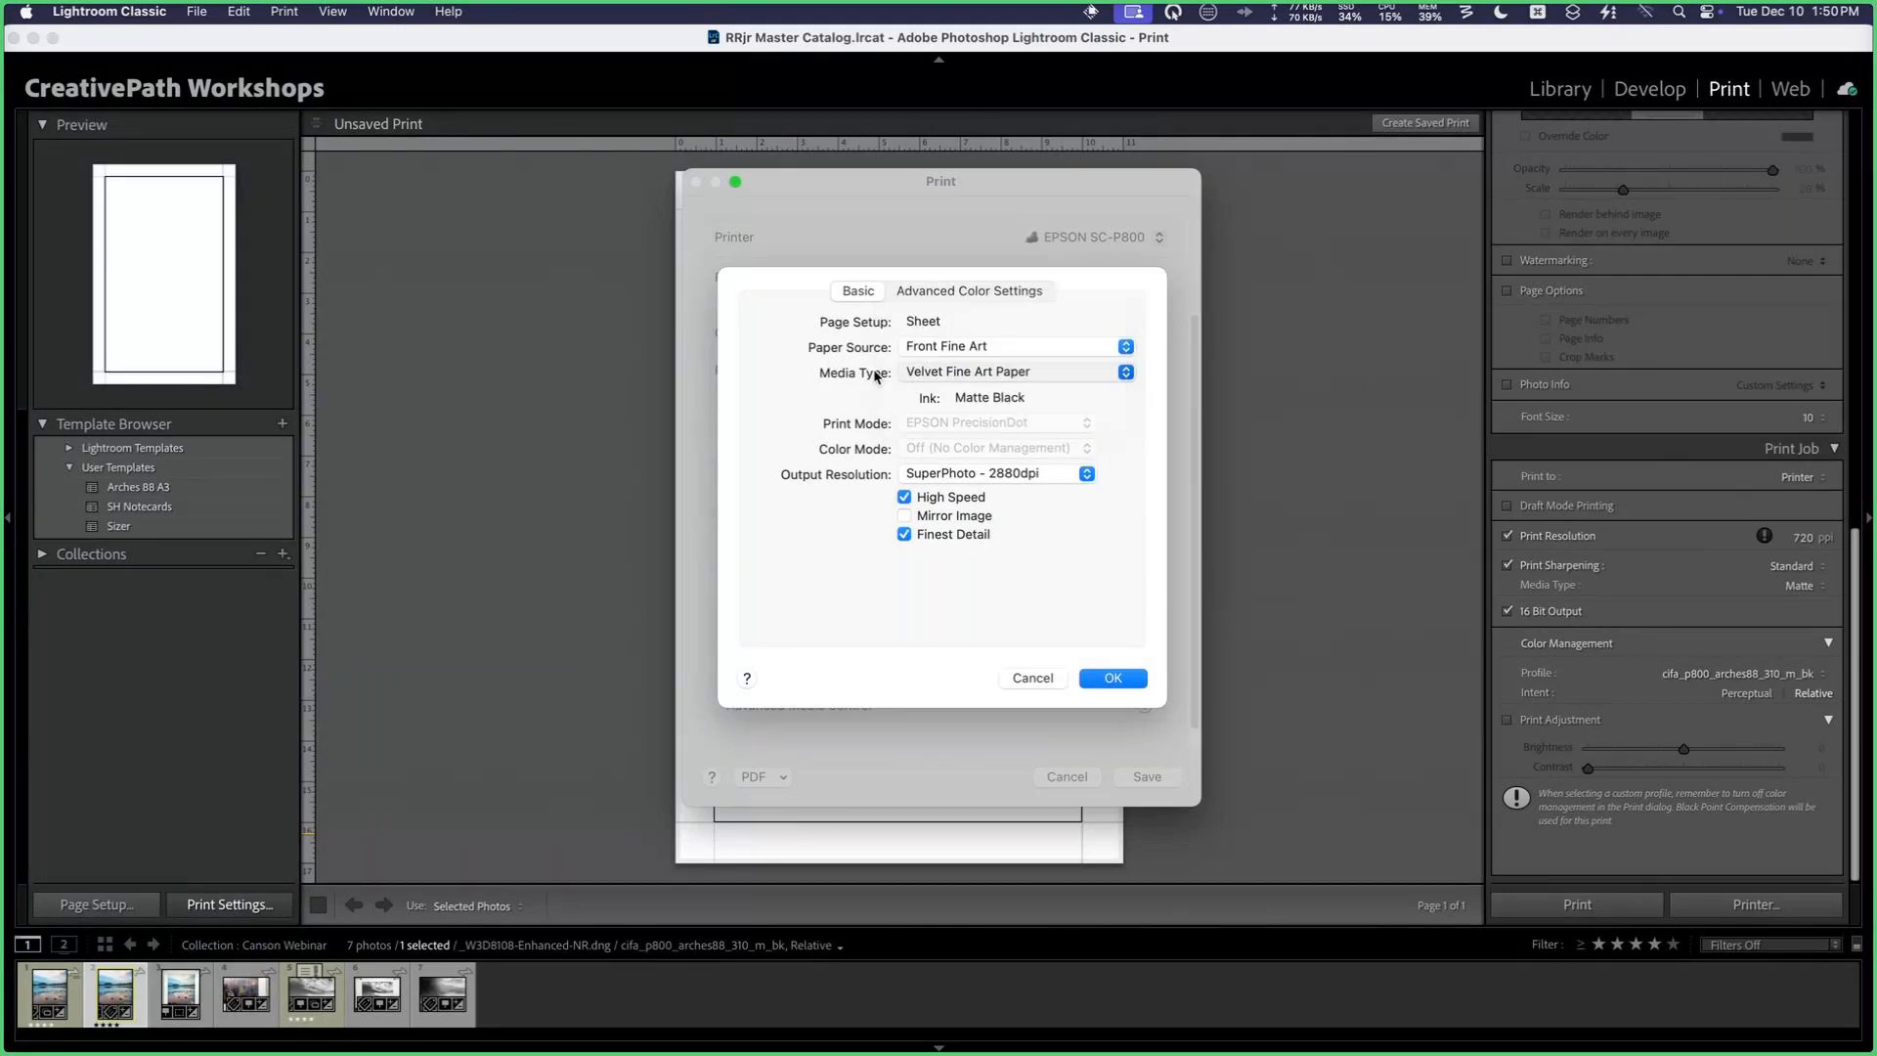
left_click(972, 371)
mouse_move(977, 372)
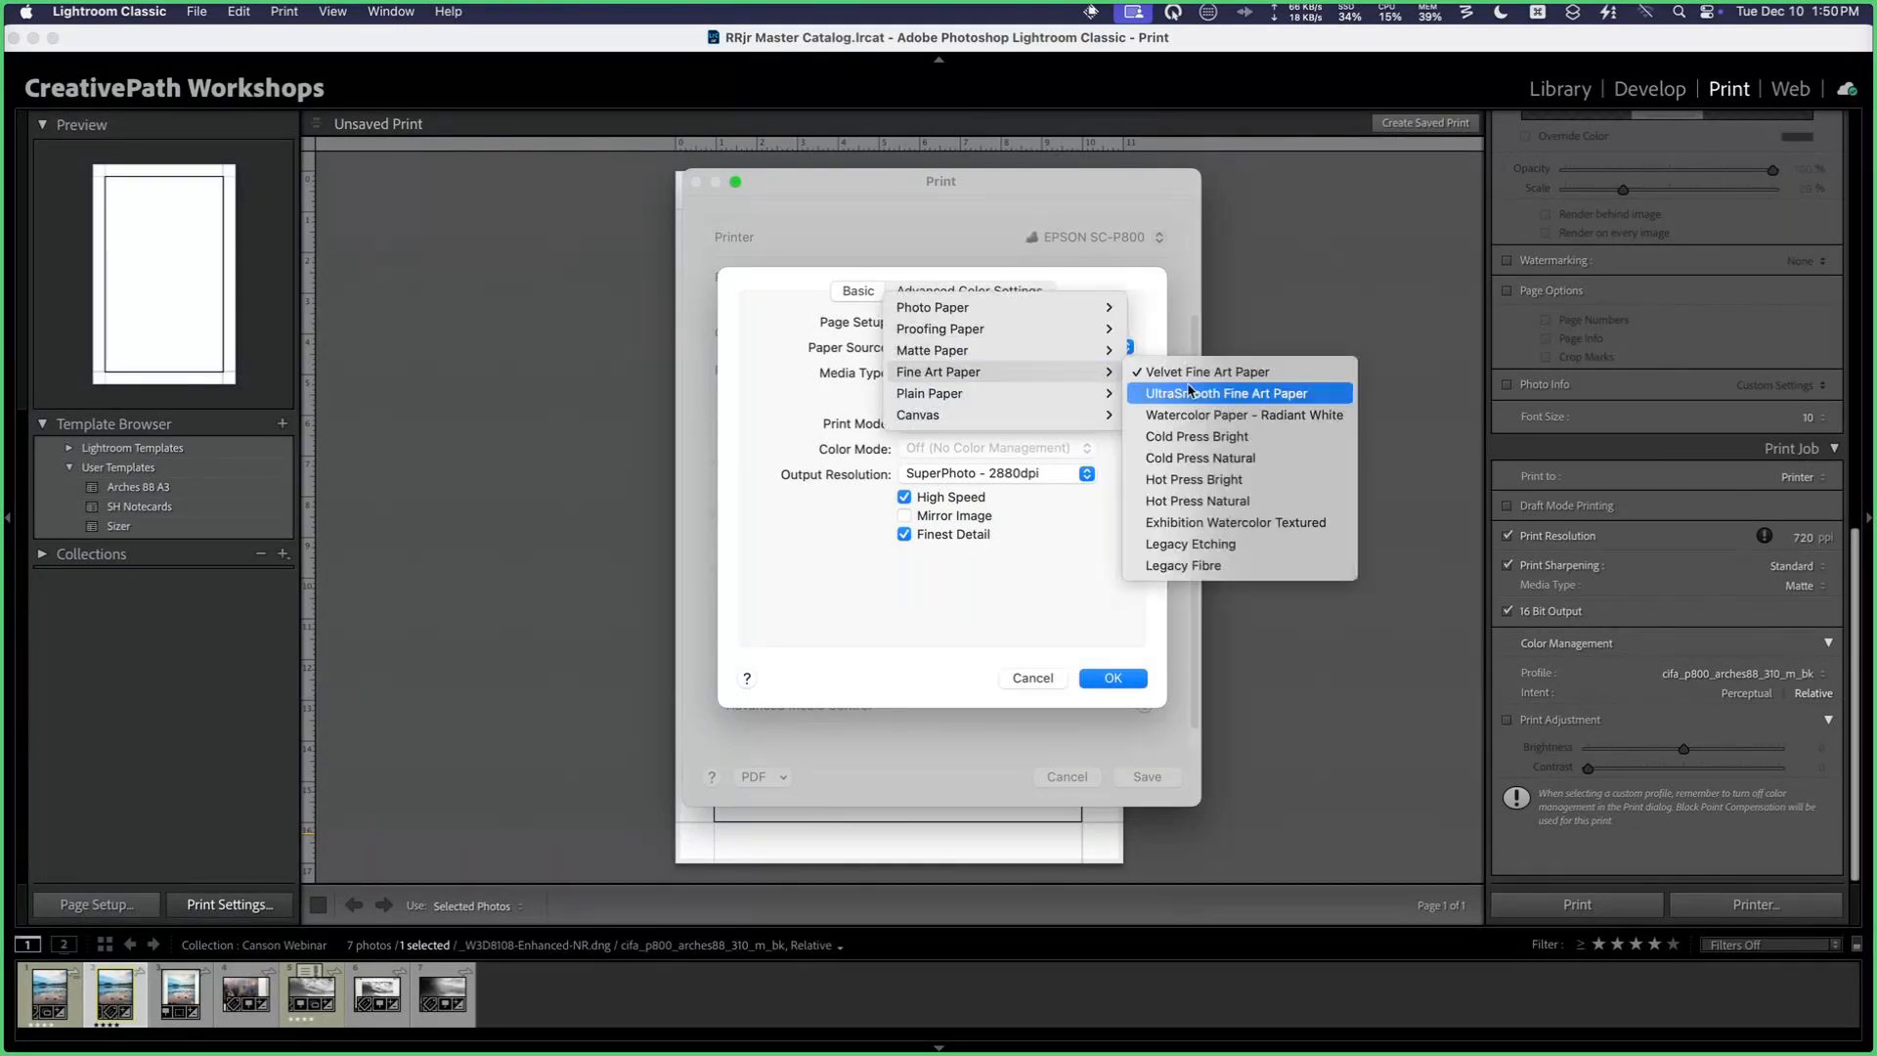
left_click(1063, 567)
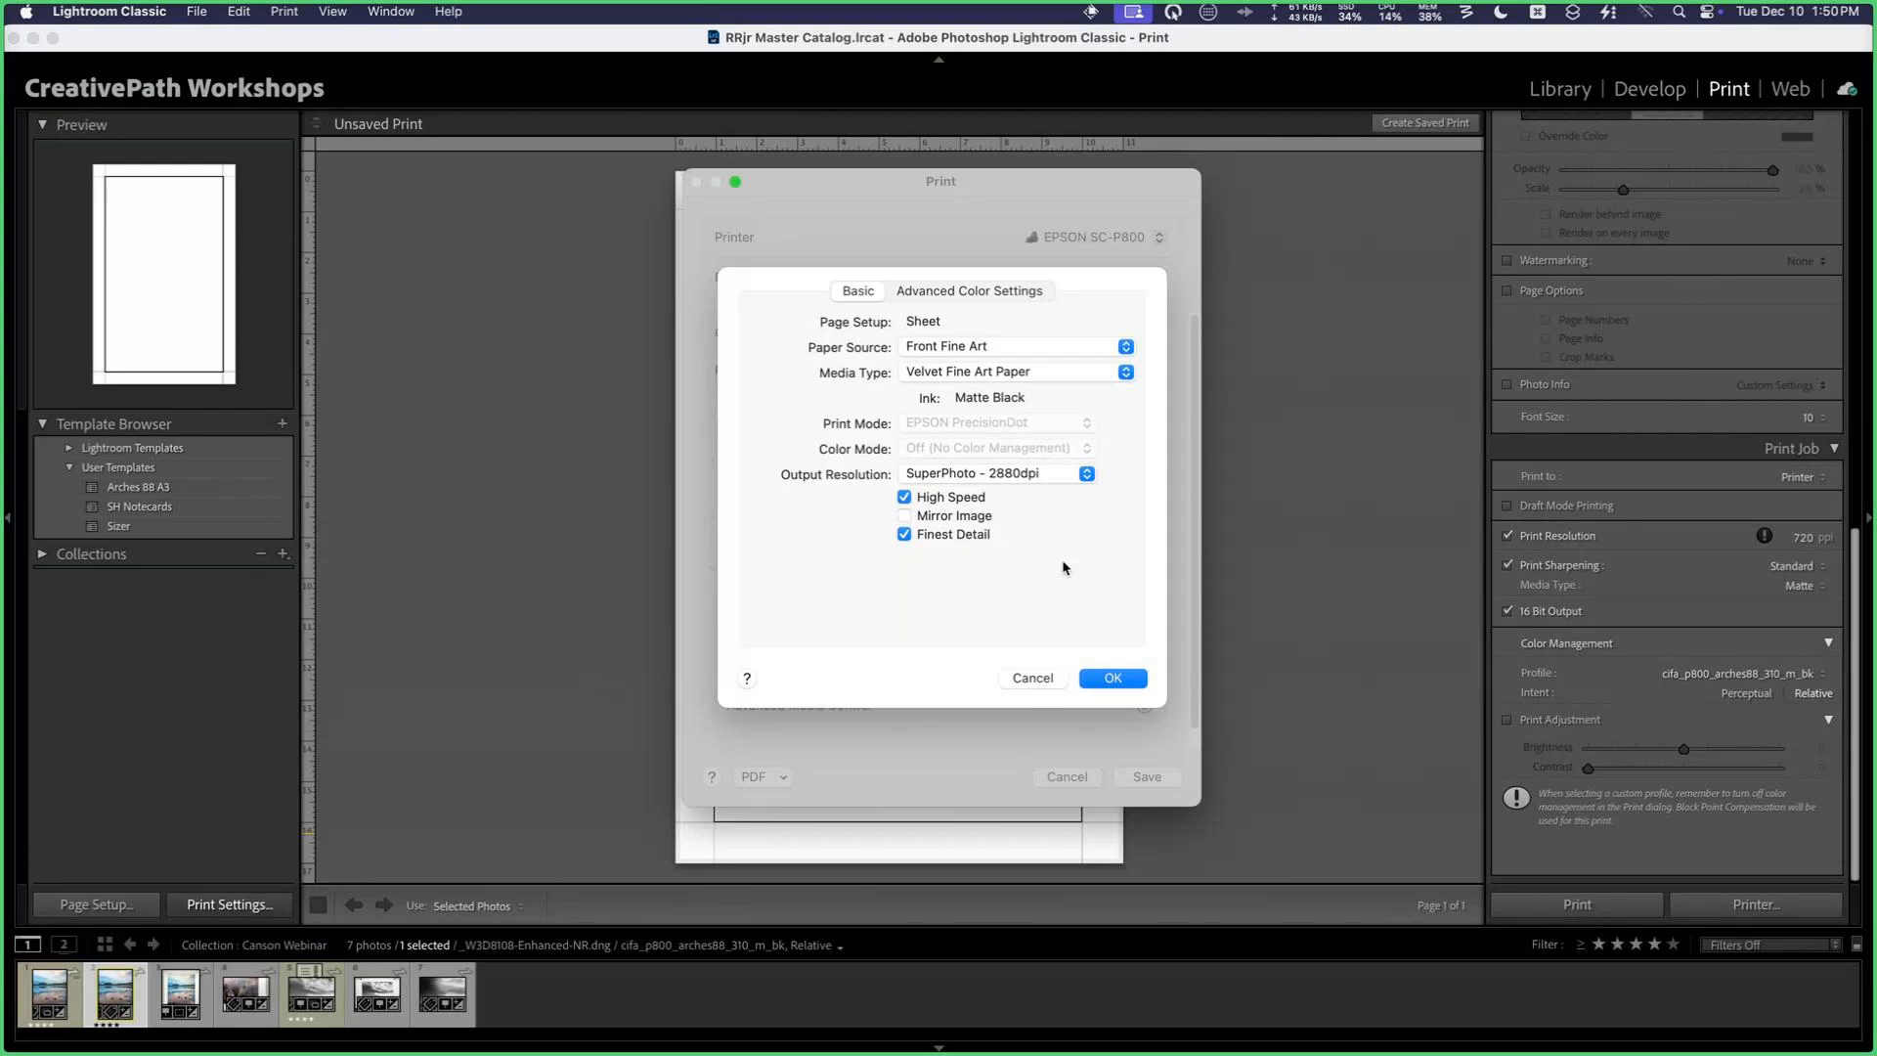
left_click(972, 366)
left_click(814, 401)
left_click(997, 371)
mouse_move(1007, 372)
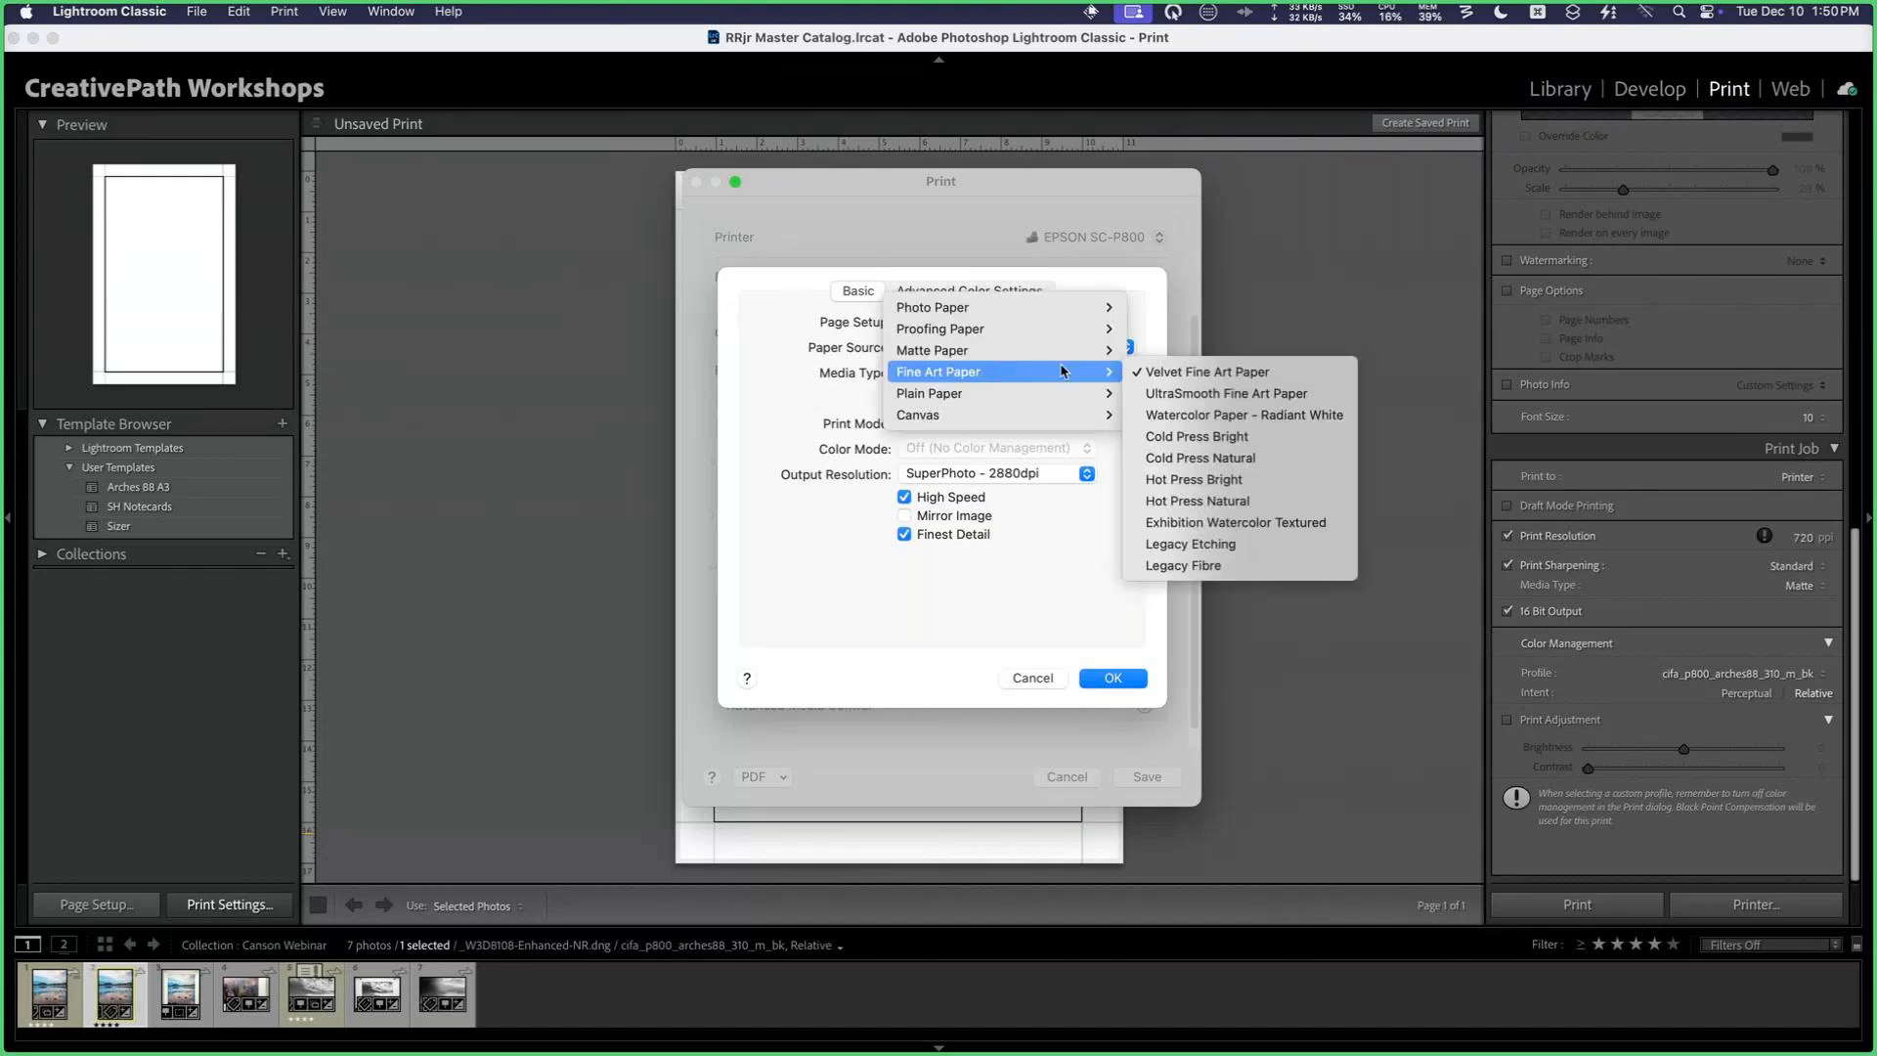
left_click(1206, 372)
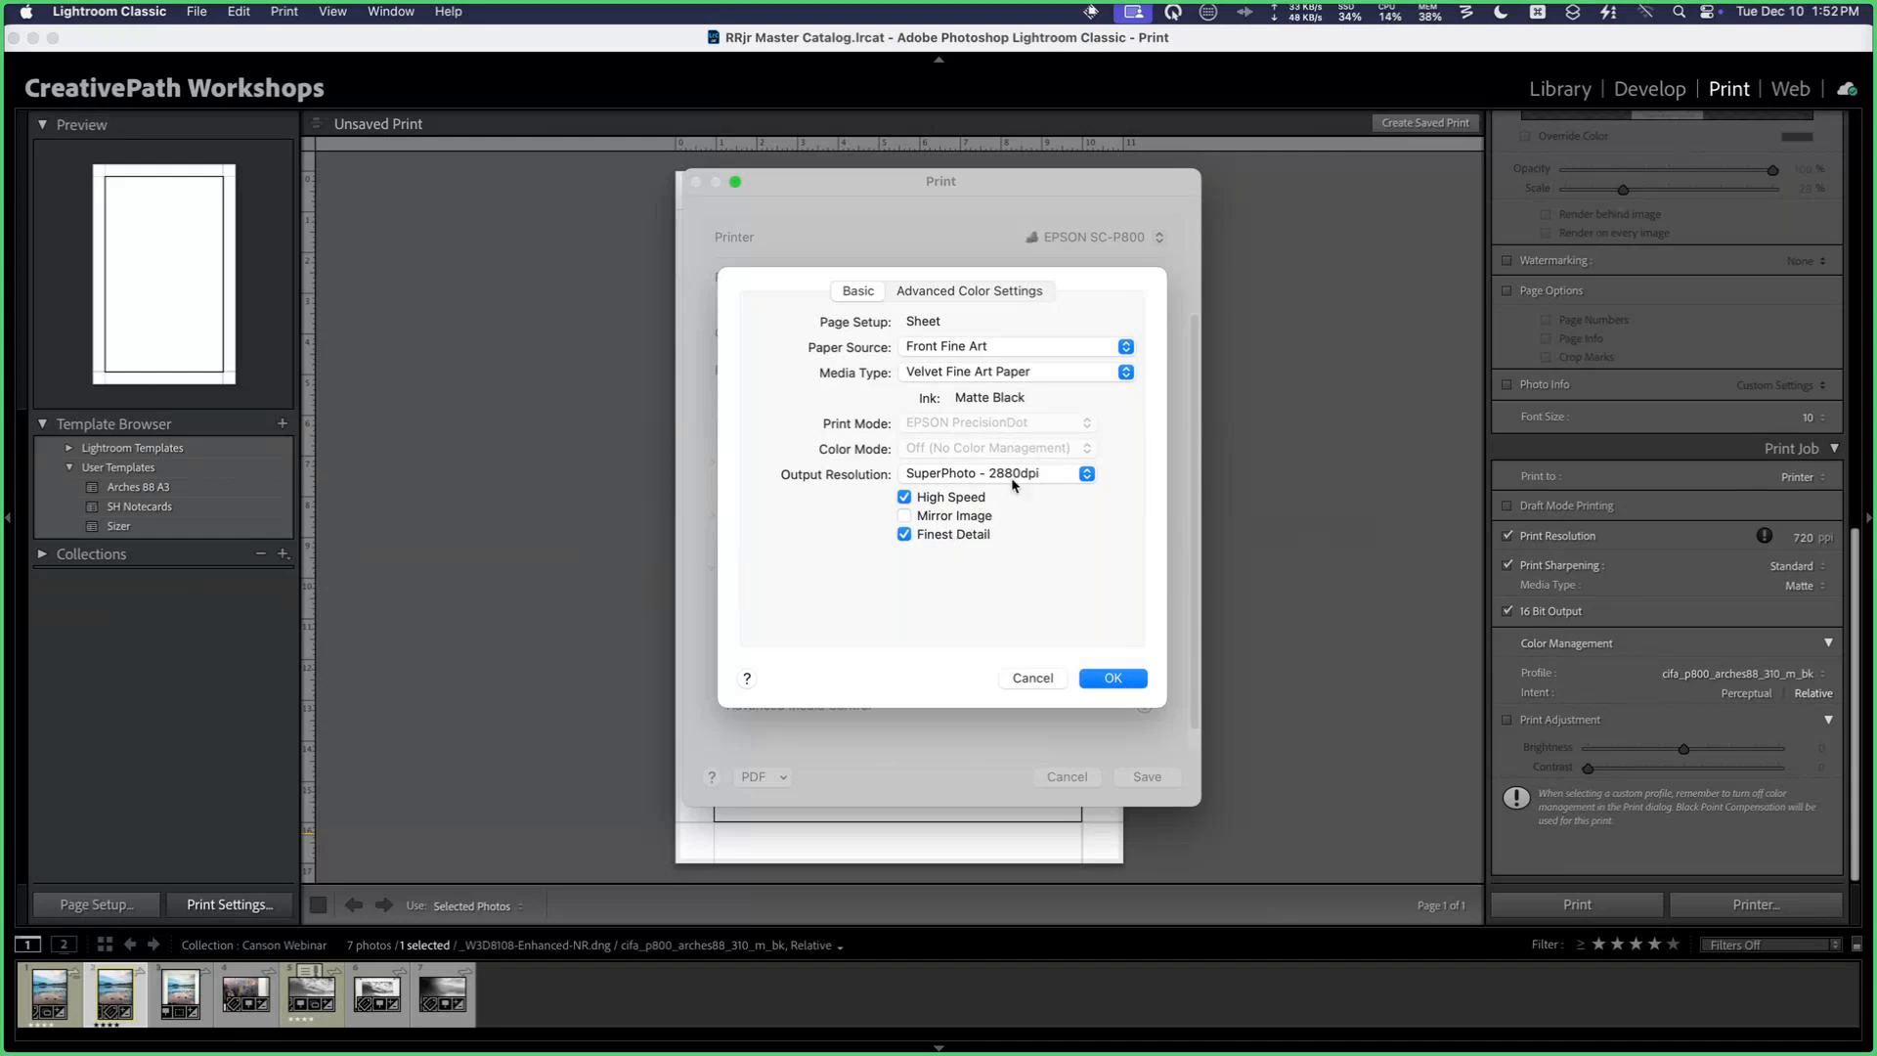
Step: Keep the output resolution at SuperPhoto - 2880dpi, accept the printer settings and save the print settings
left_click(1041, 478)
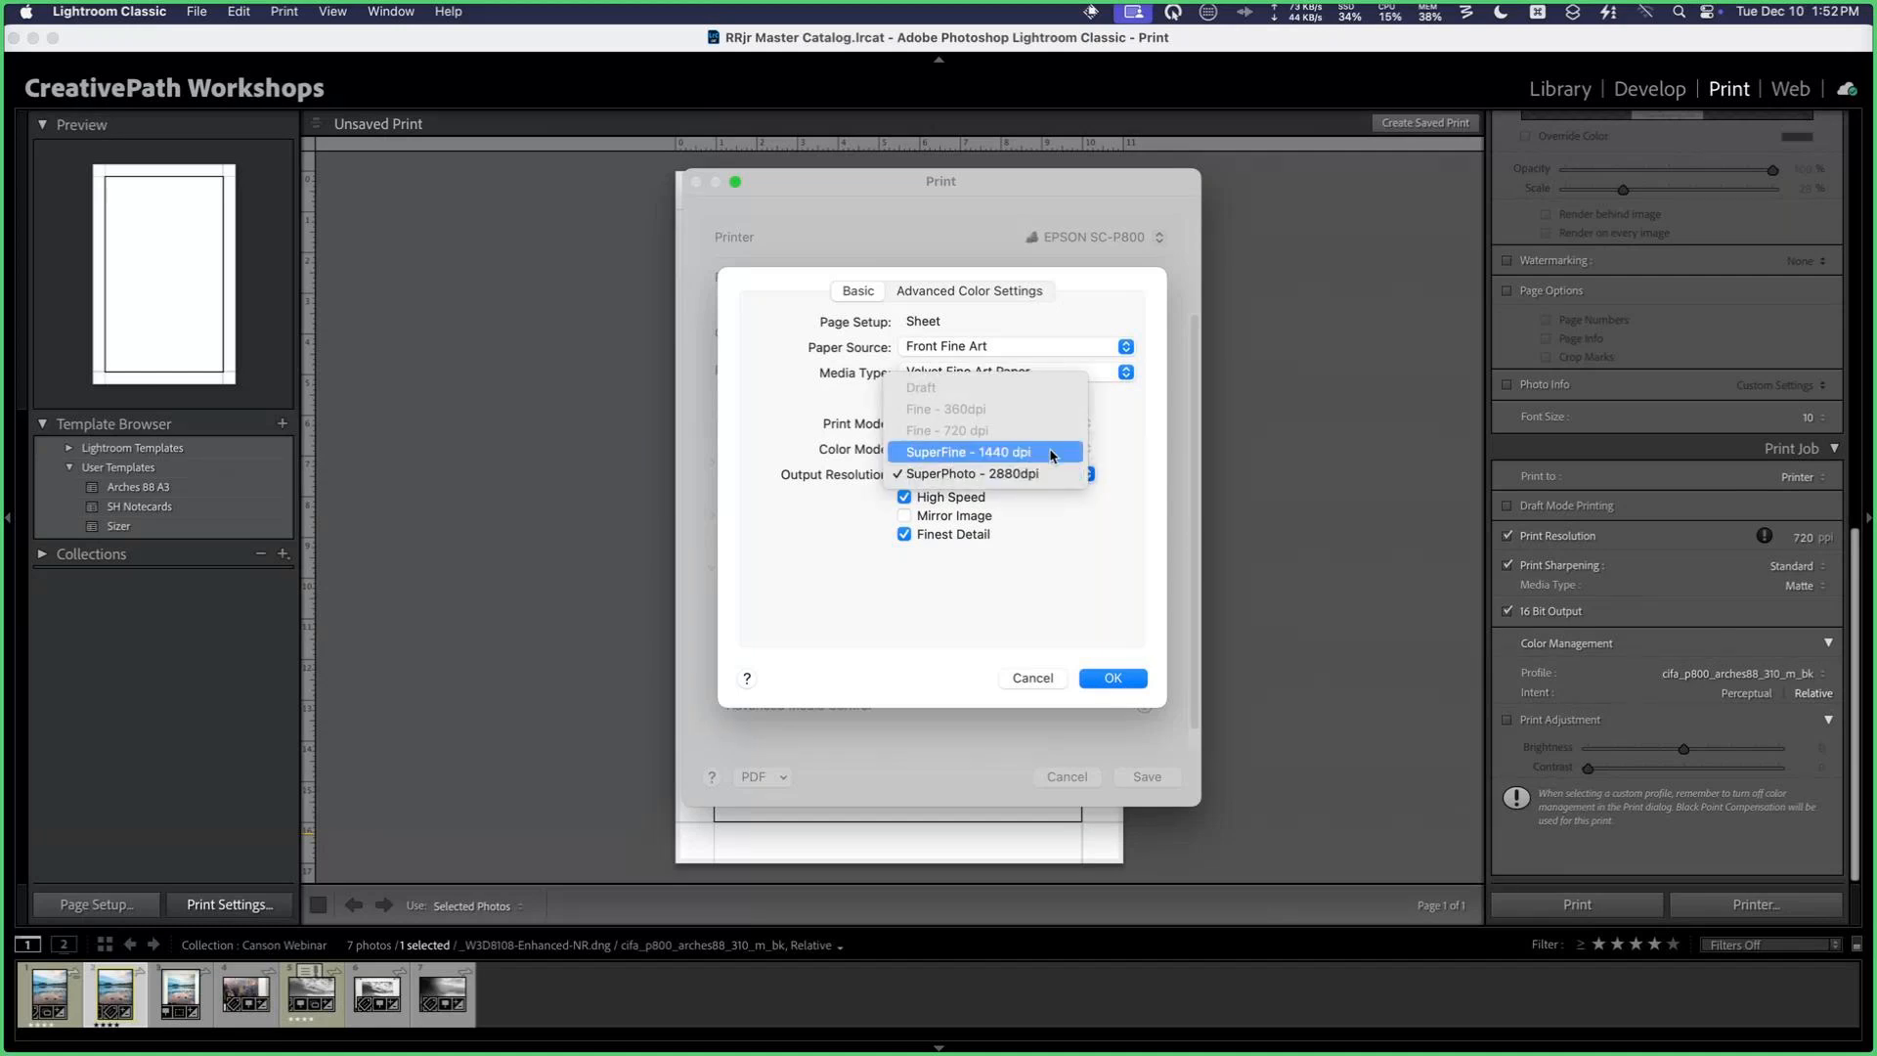
left_click(1049, 477)
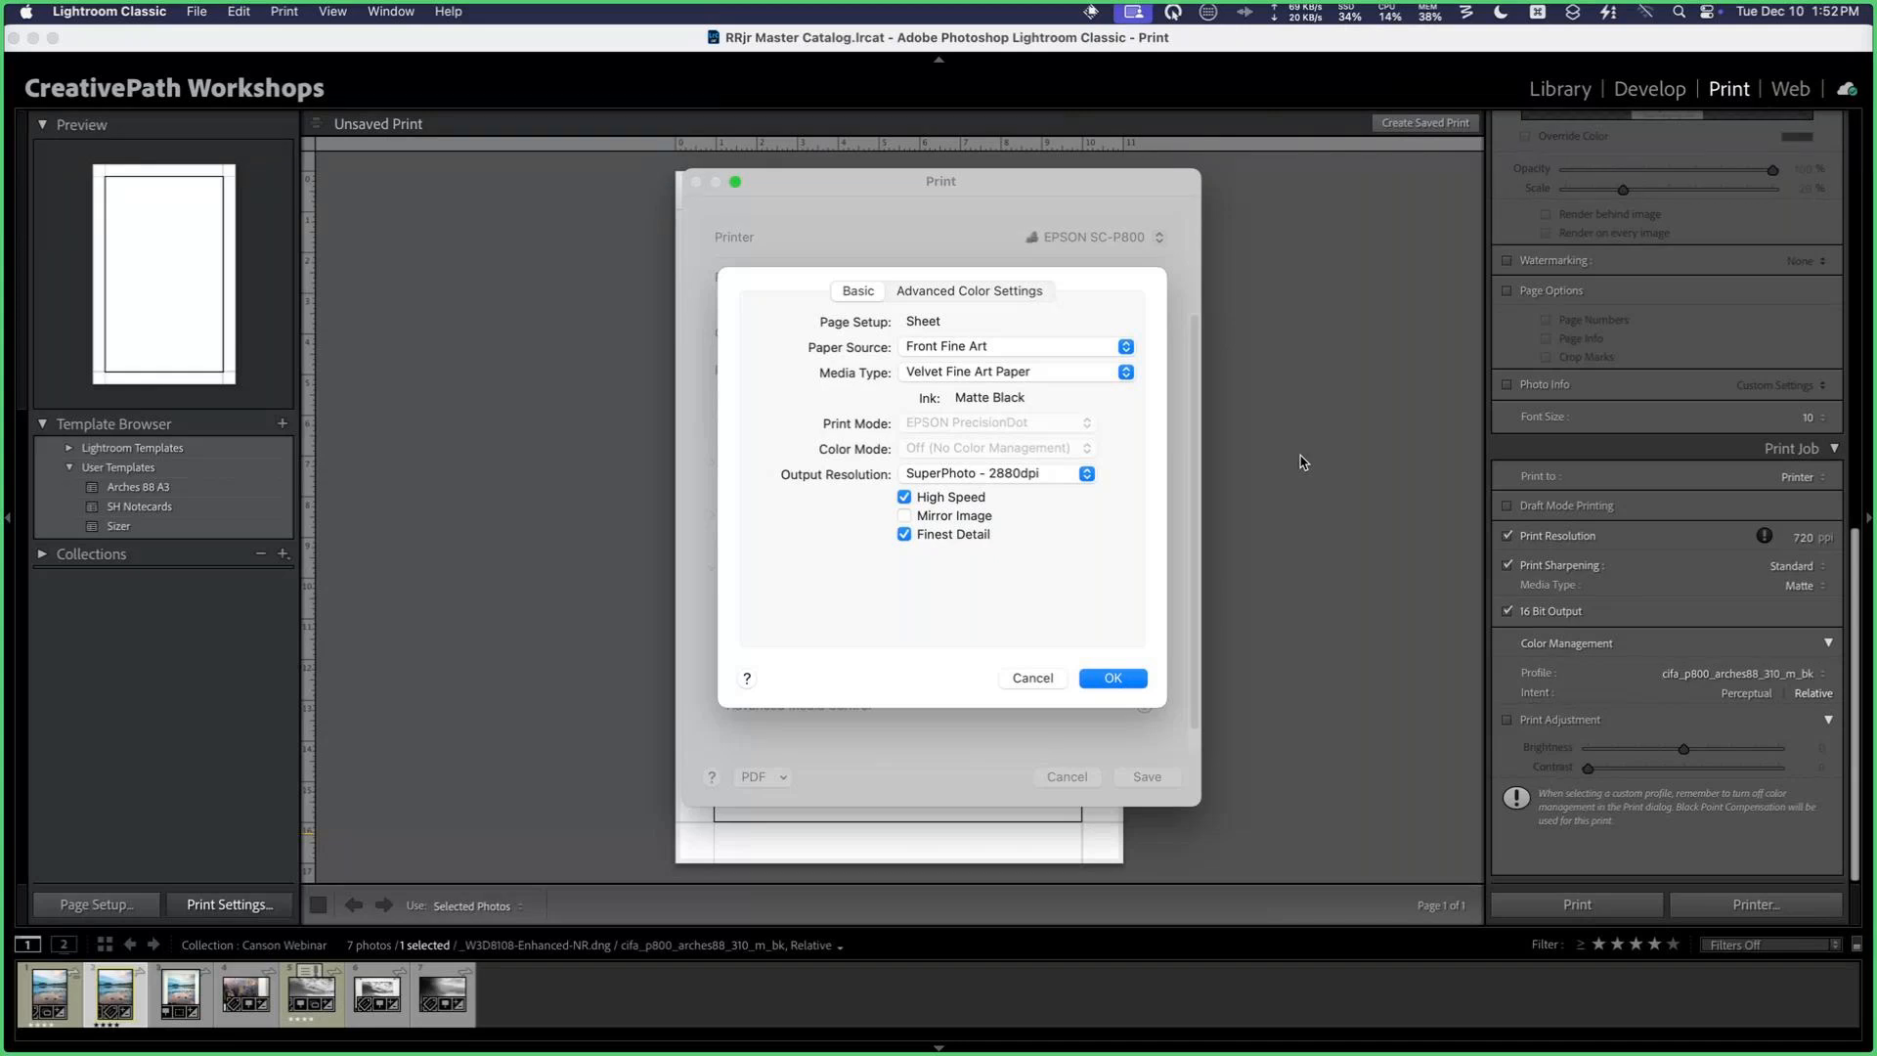
left_click(1087, 474)
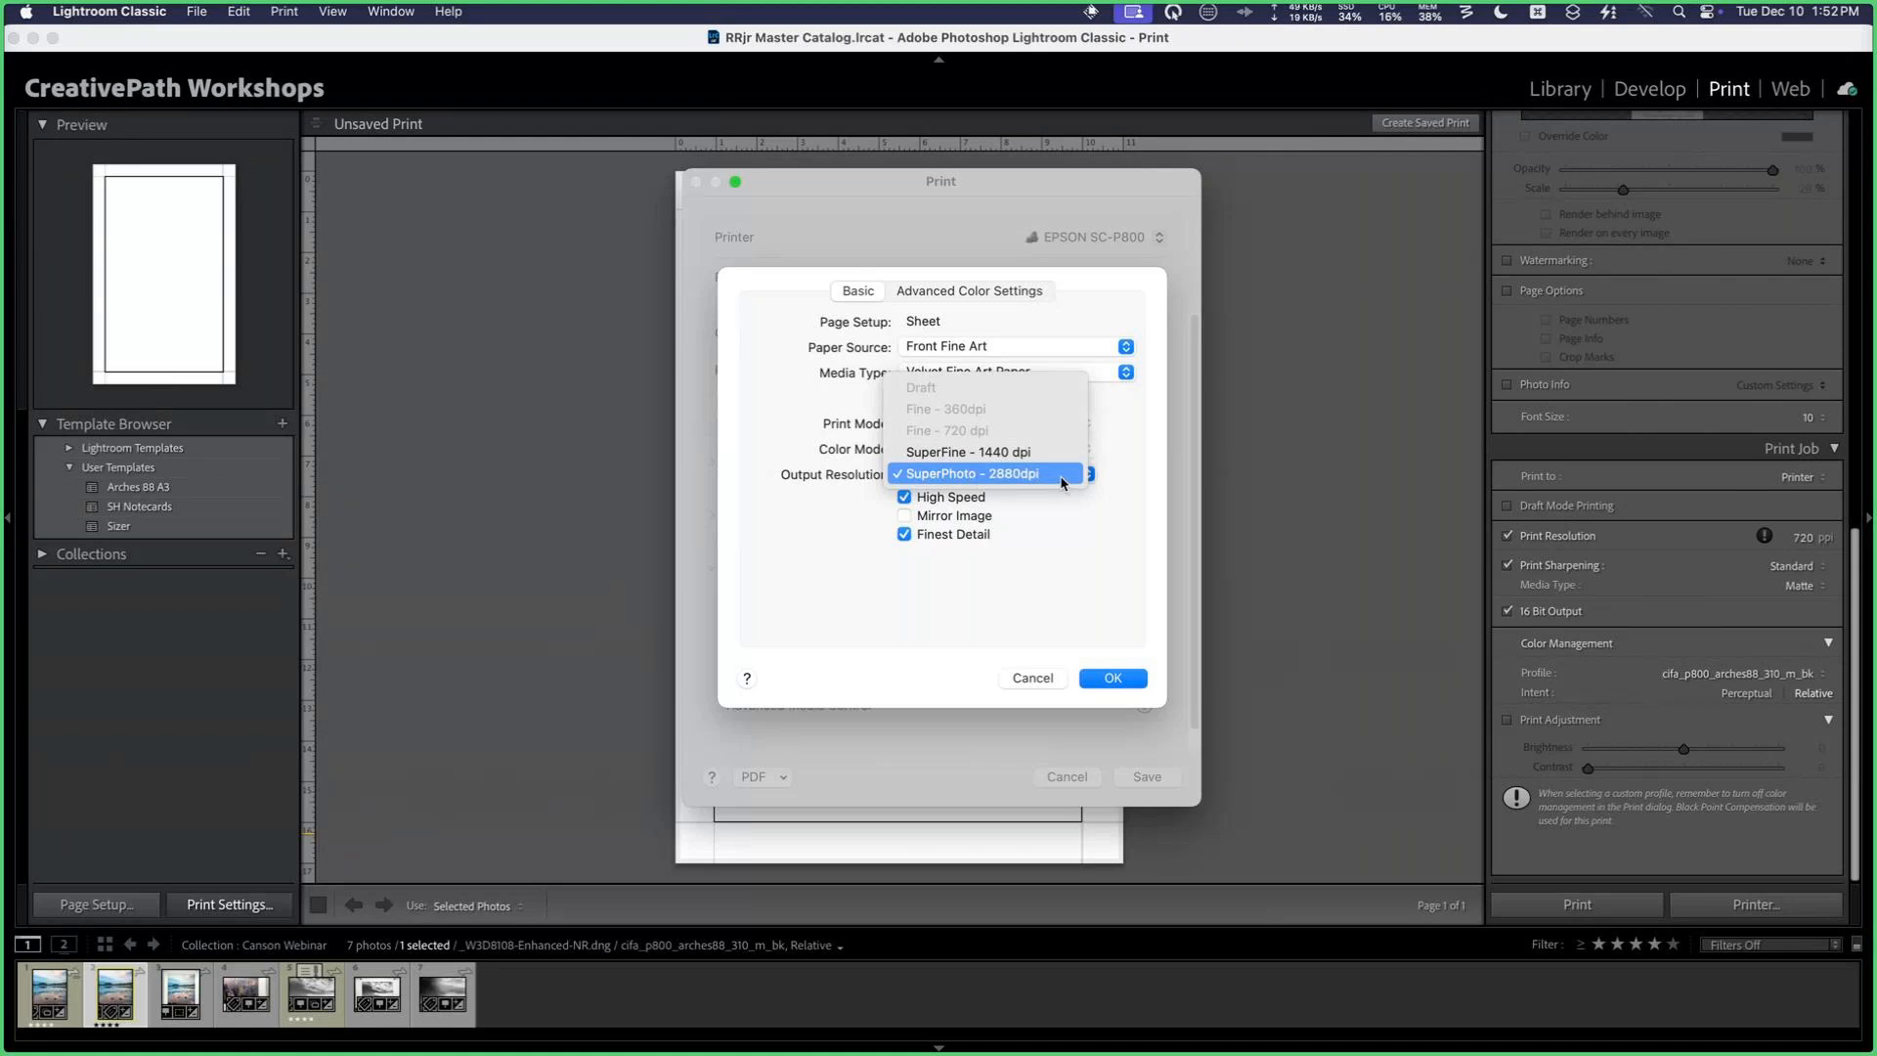
left_click(1001, 474)
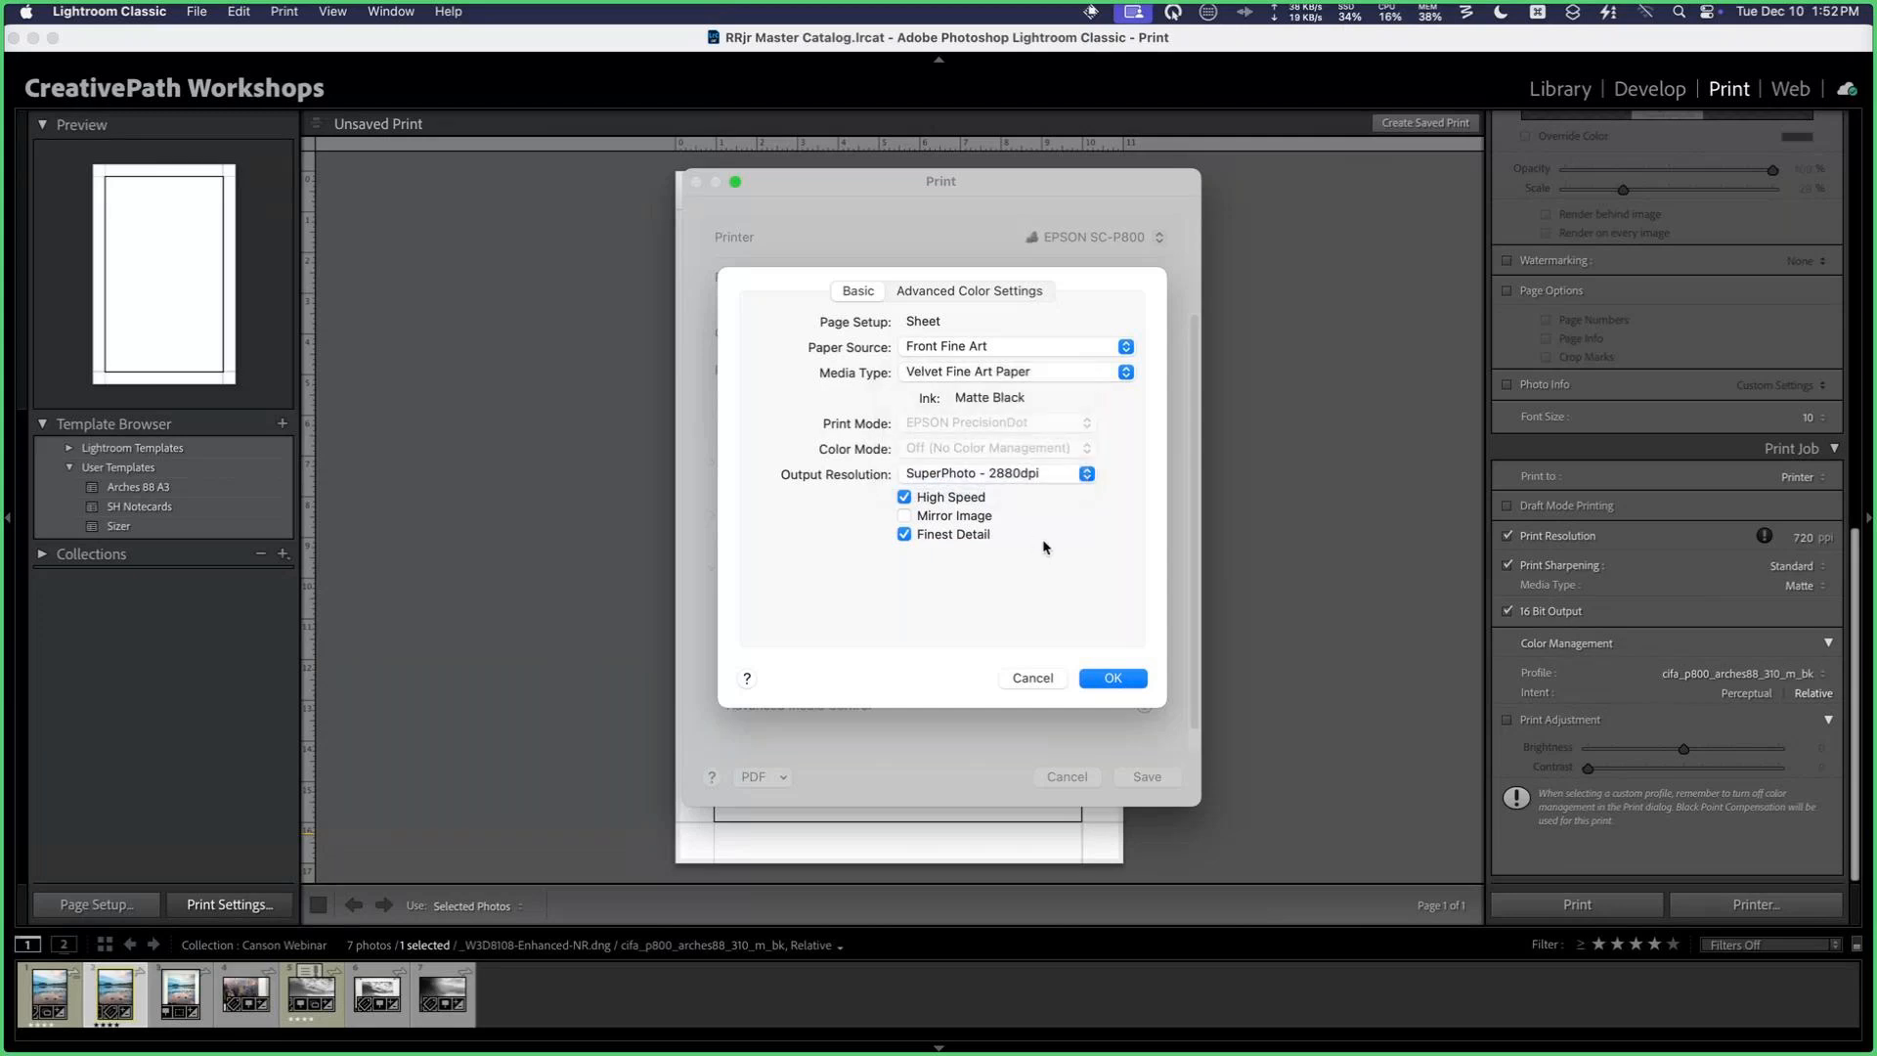
left_click(1129, 677)
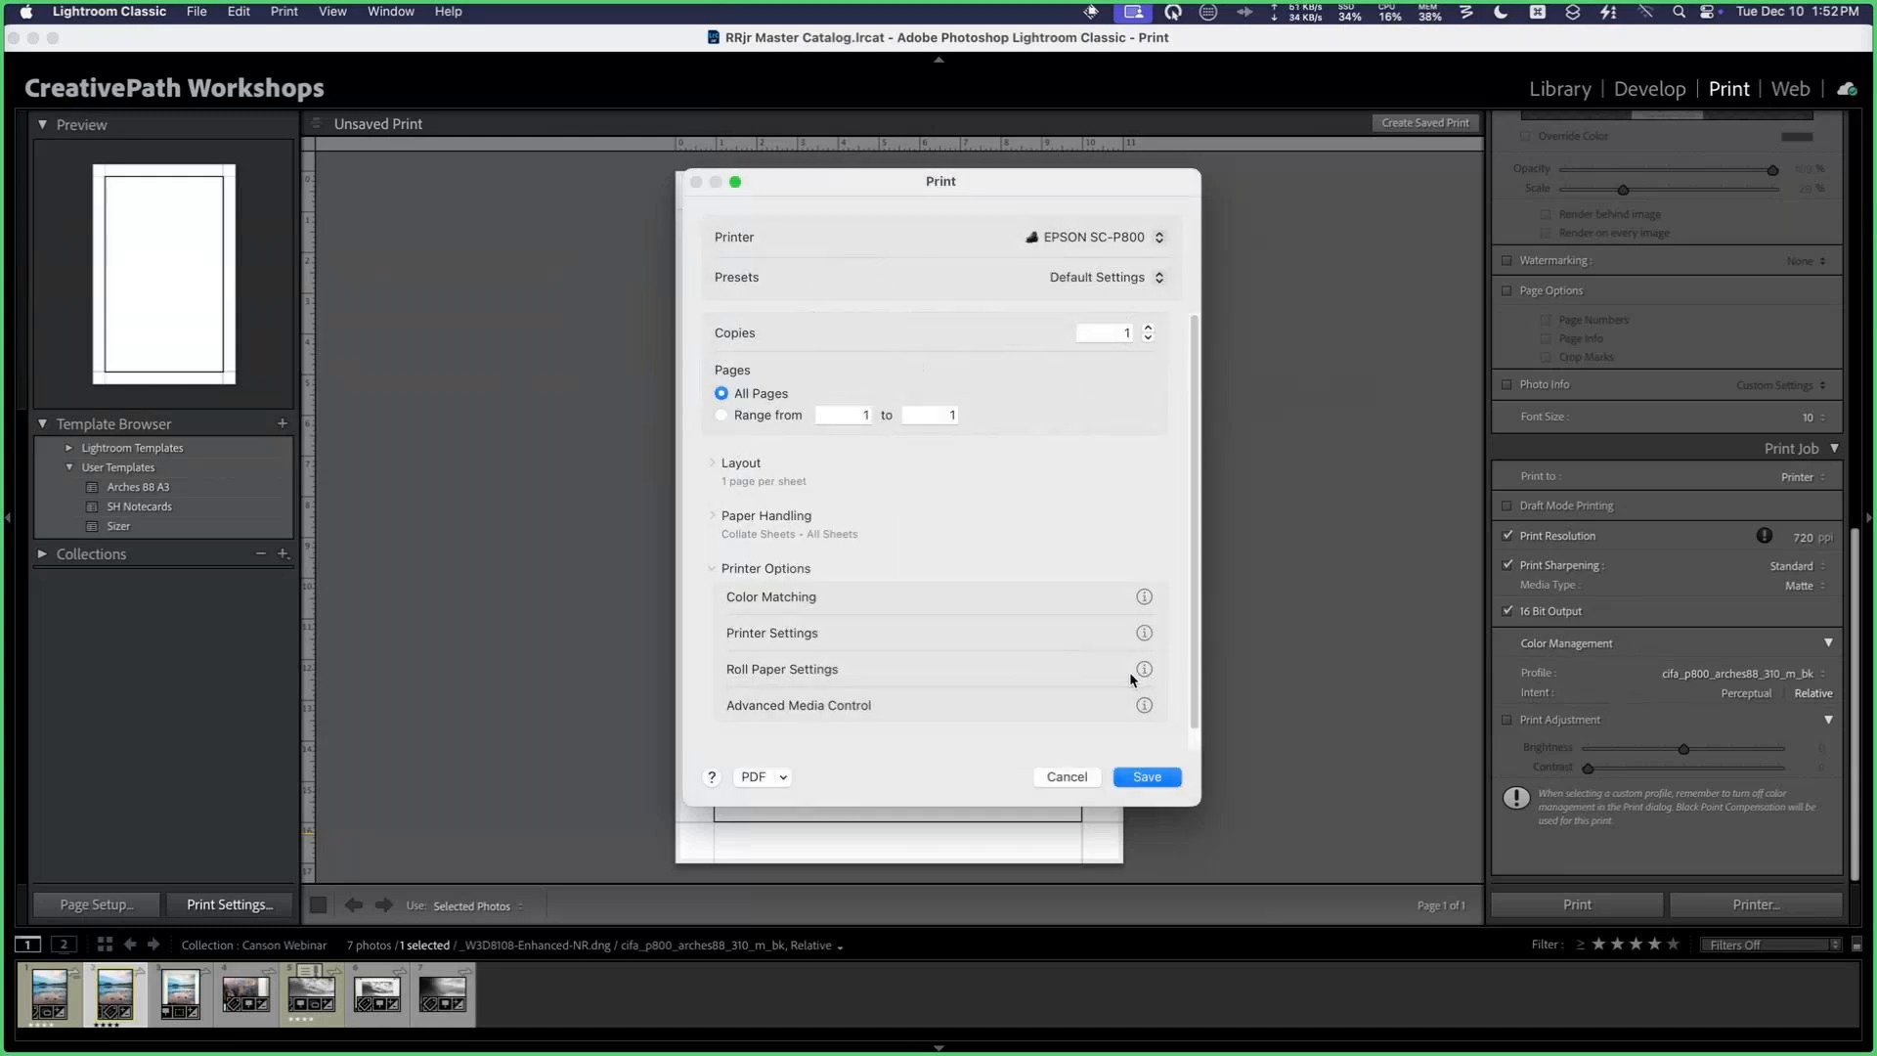
left_click(1167, 779)
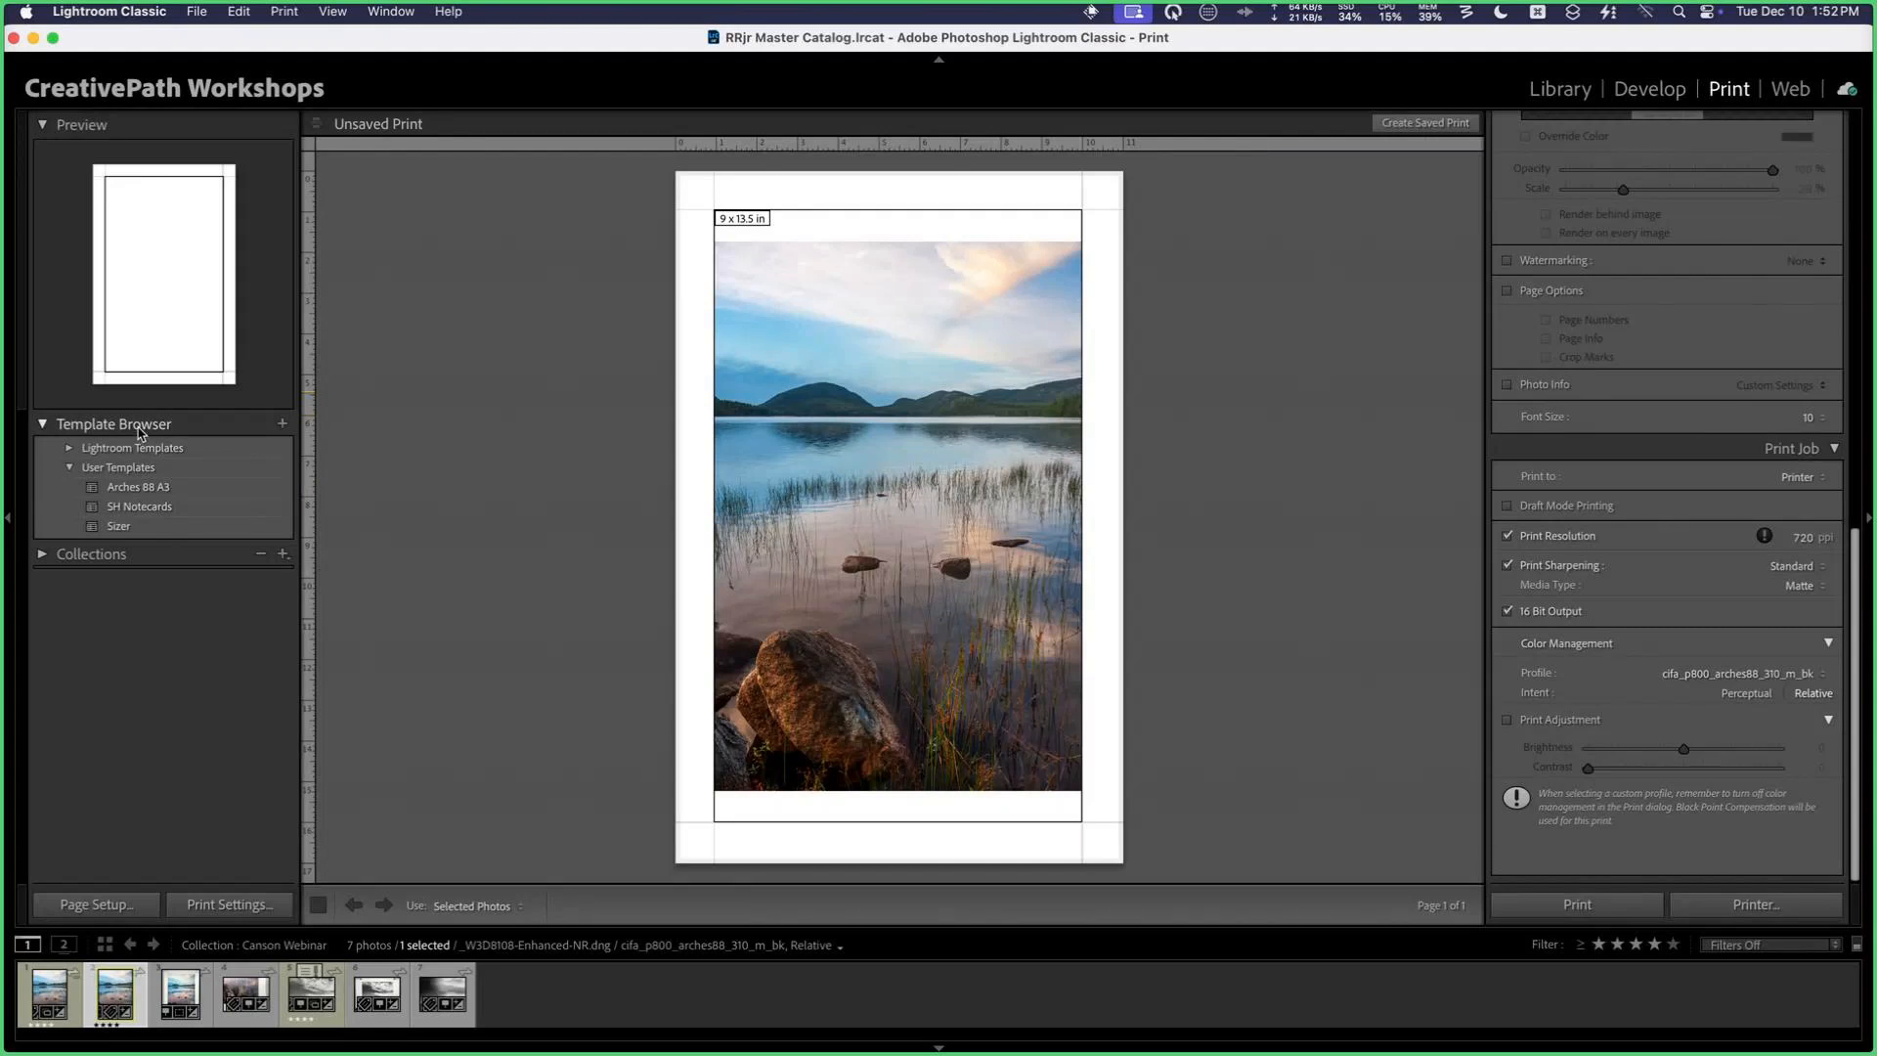
Step: Save the current print layout as a new user template named 11x17 Arches 88
left_click(282, 424)
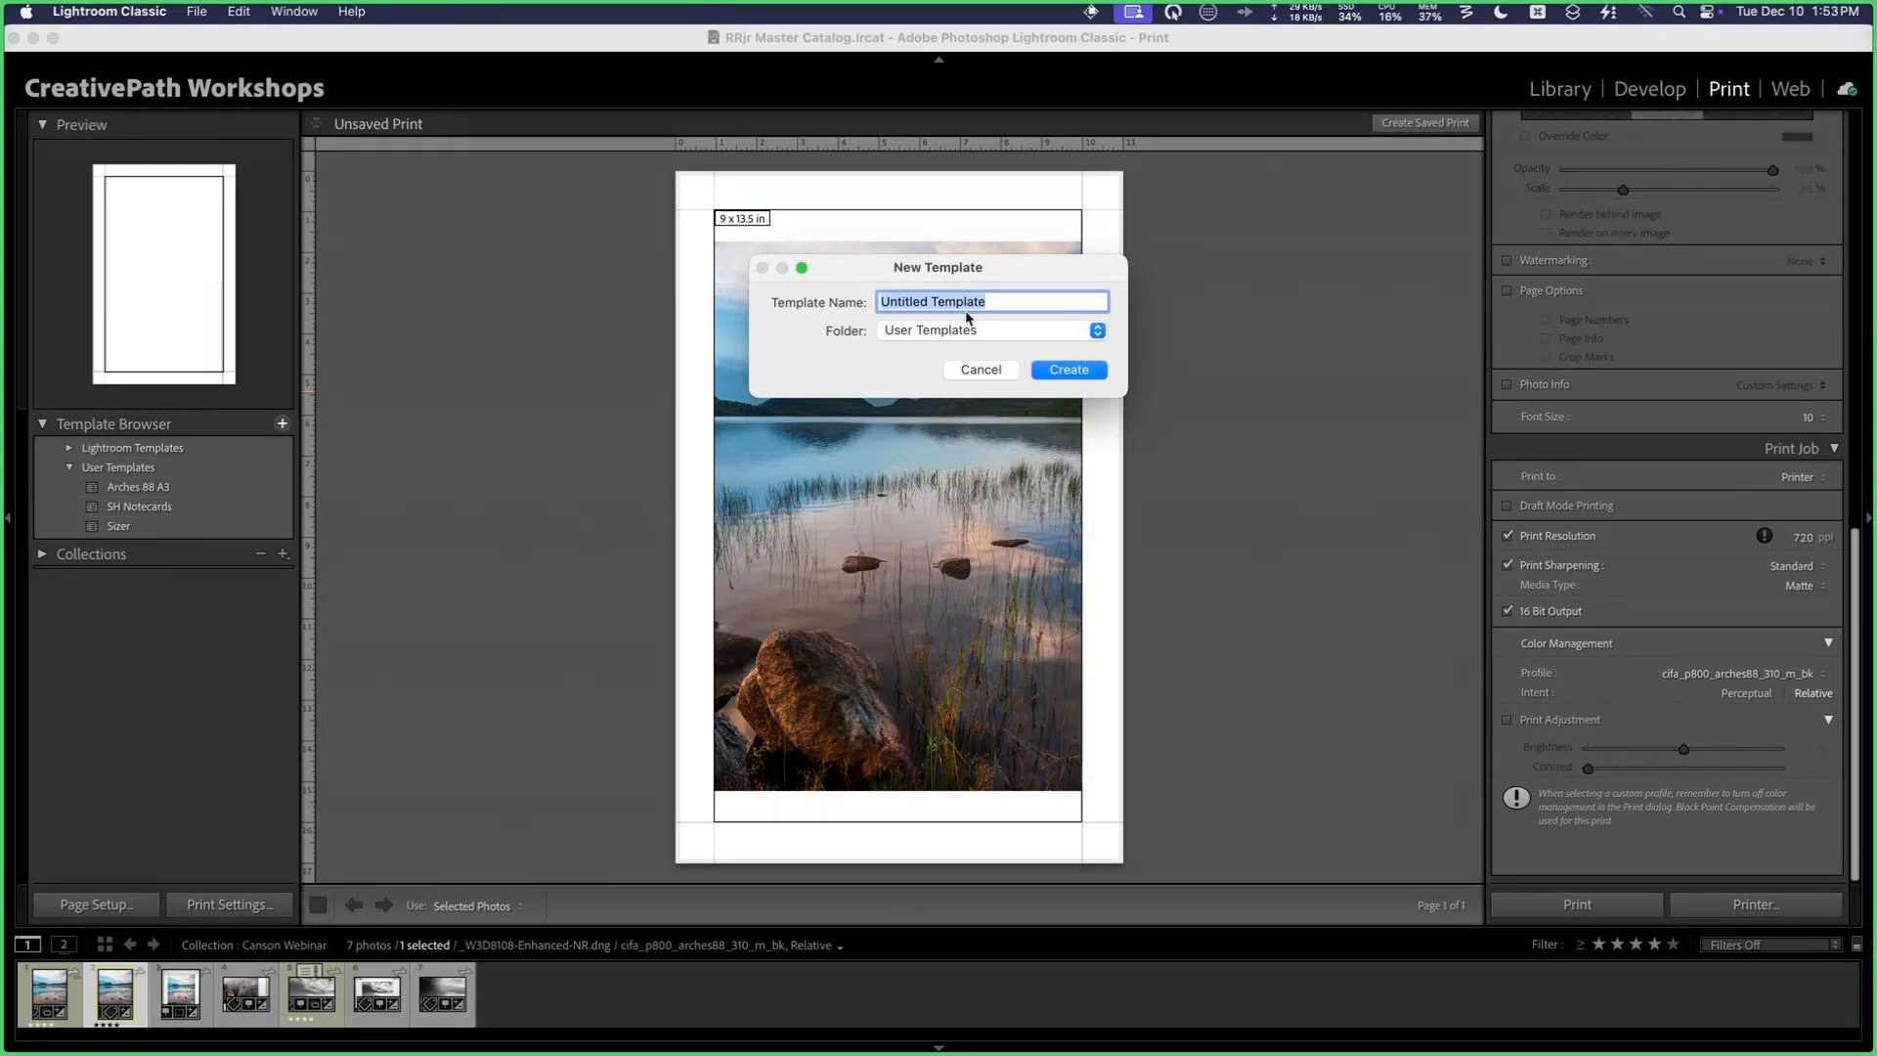
key("BackSpace")
type("11x17 Arches 88")
left_click(1068, 370)
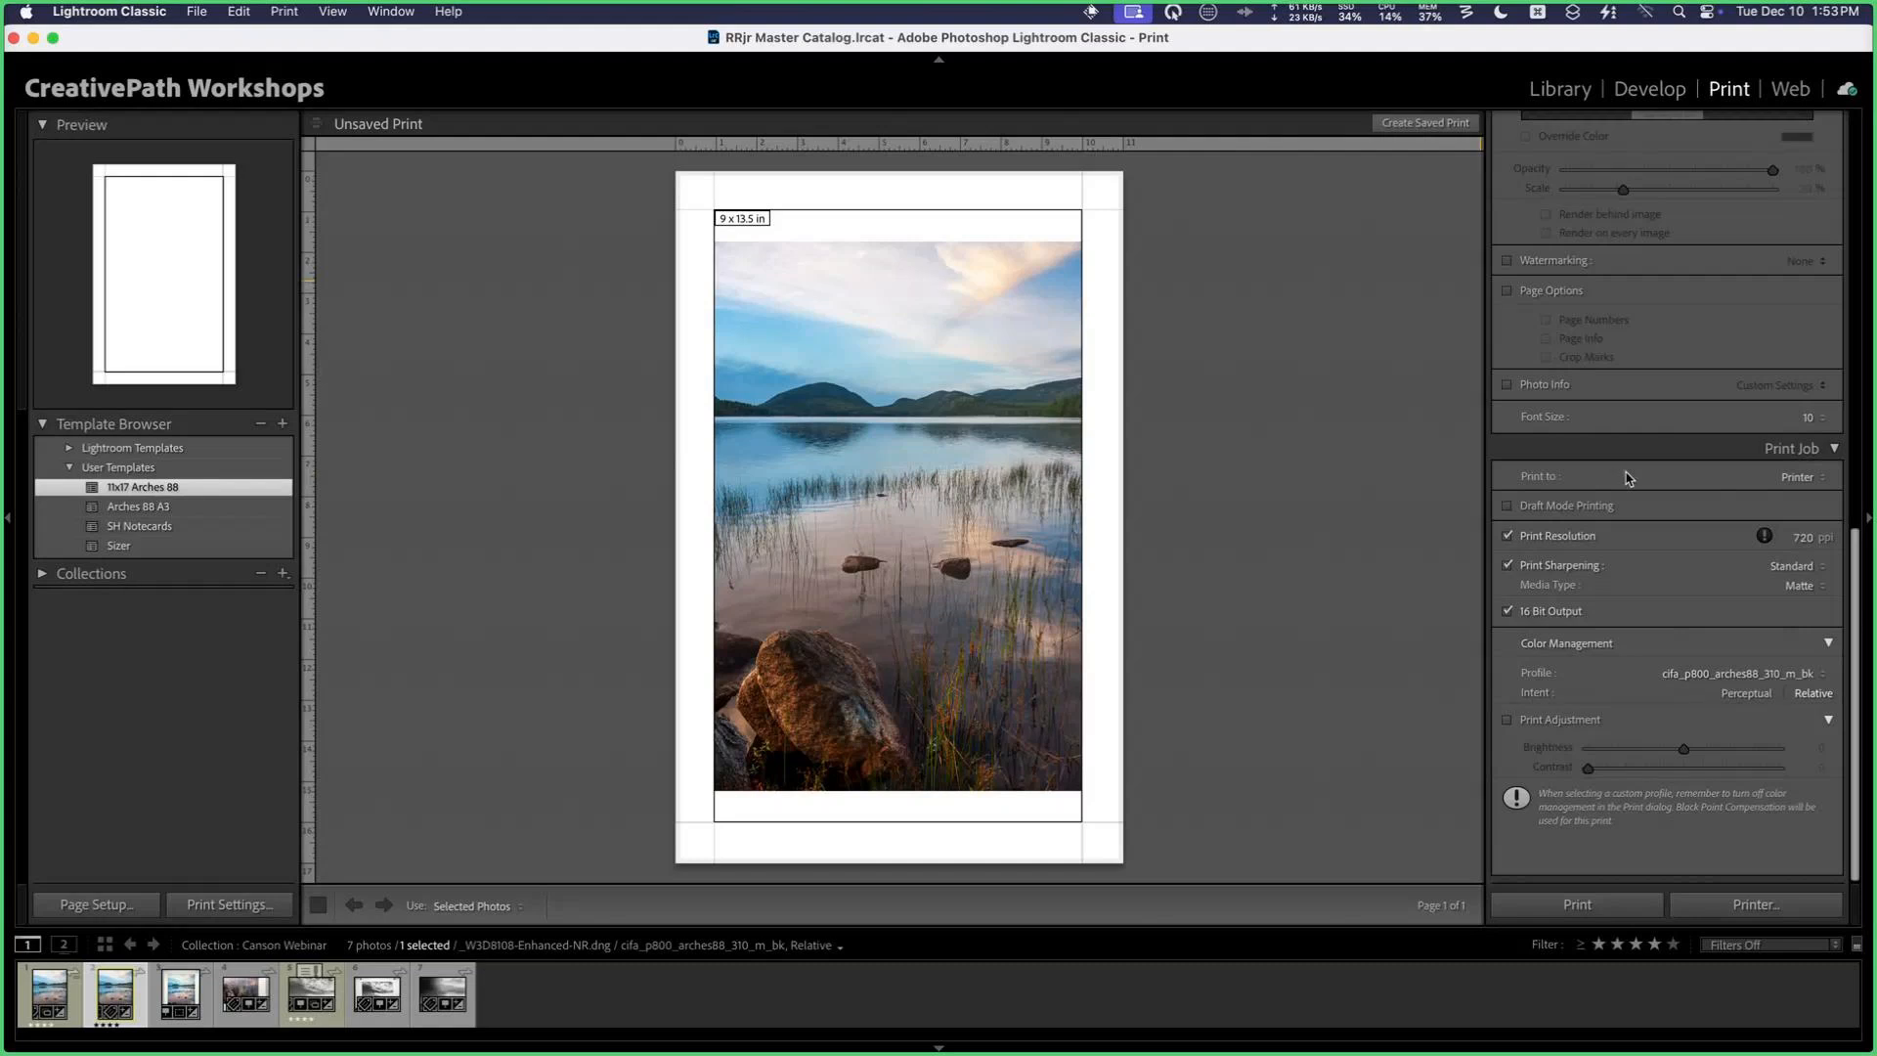
Step: Review the layout and print job settings and the printer's print settings, closing the dialog without saving
scroll(1652, 445, "up", 10)
scroll(1676, 415, "down", 10)
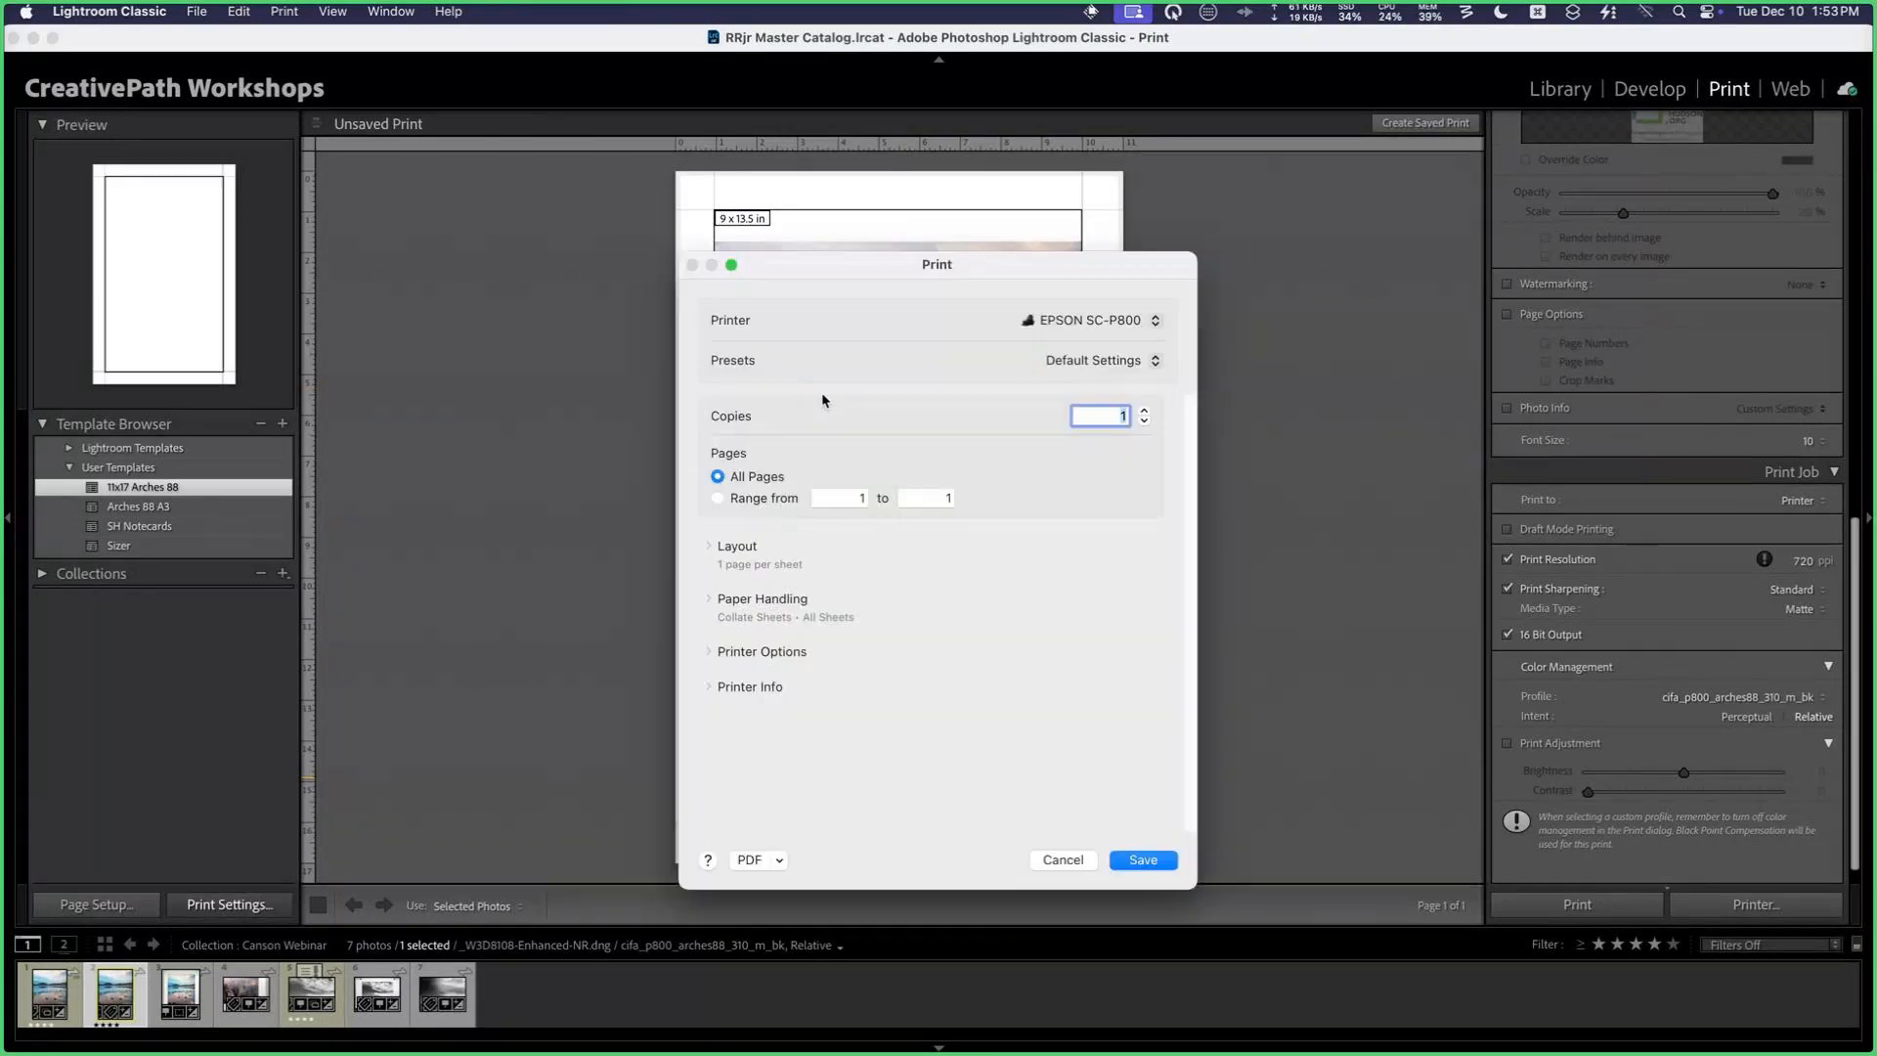
left_click(1061, 860)
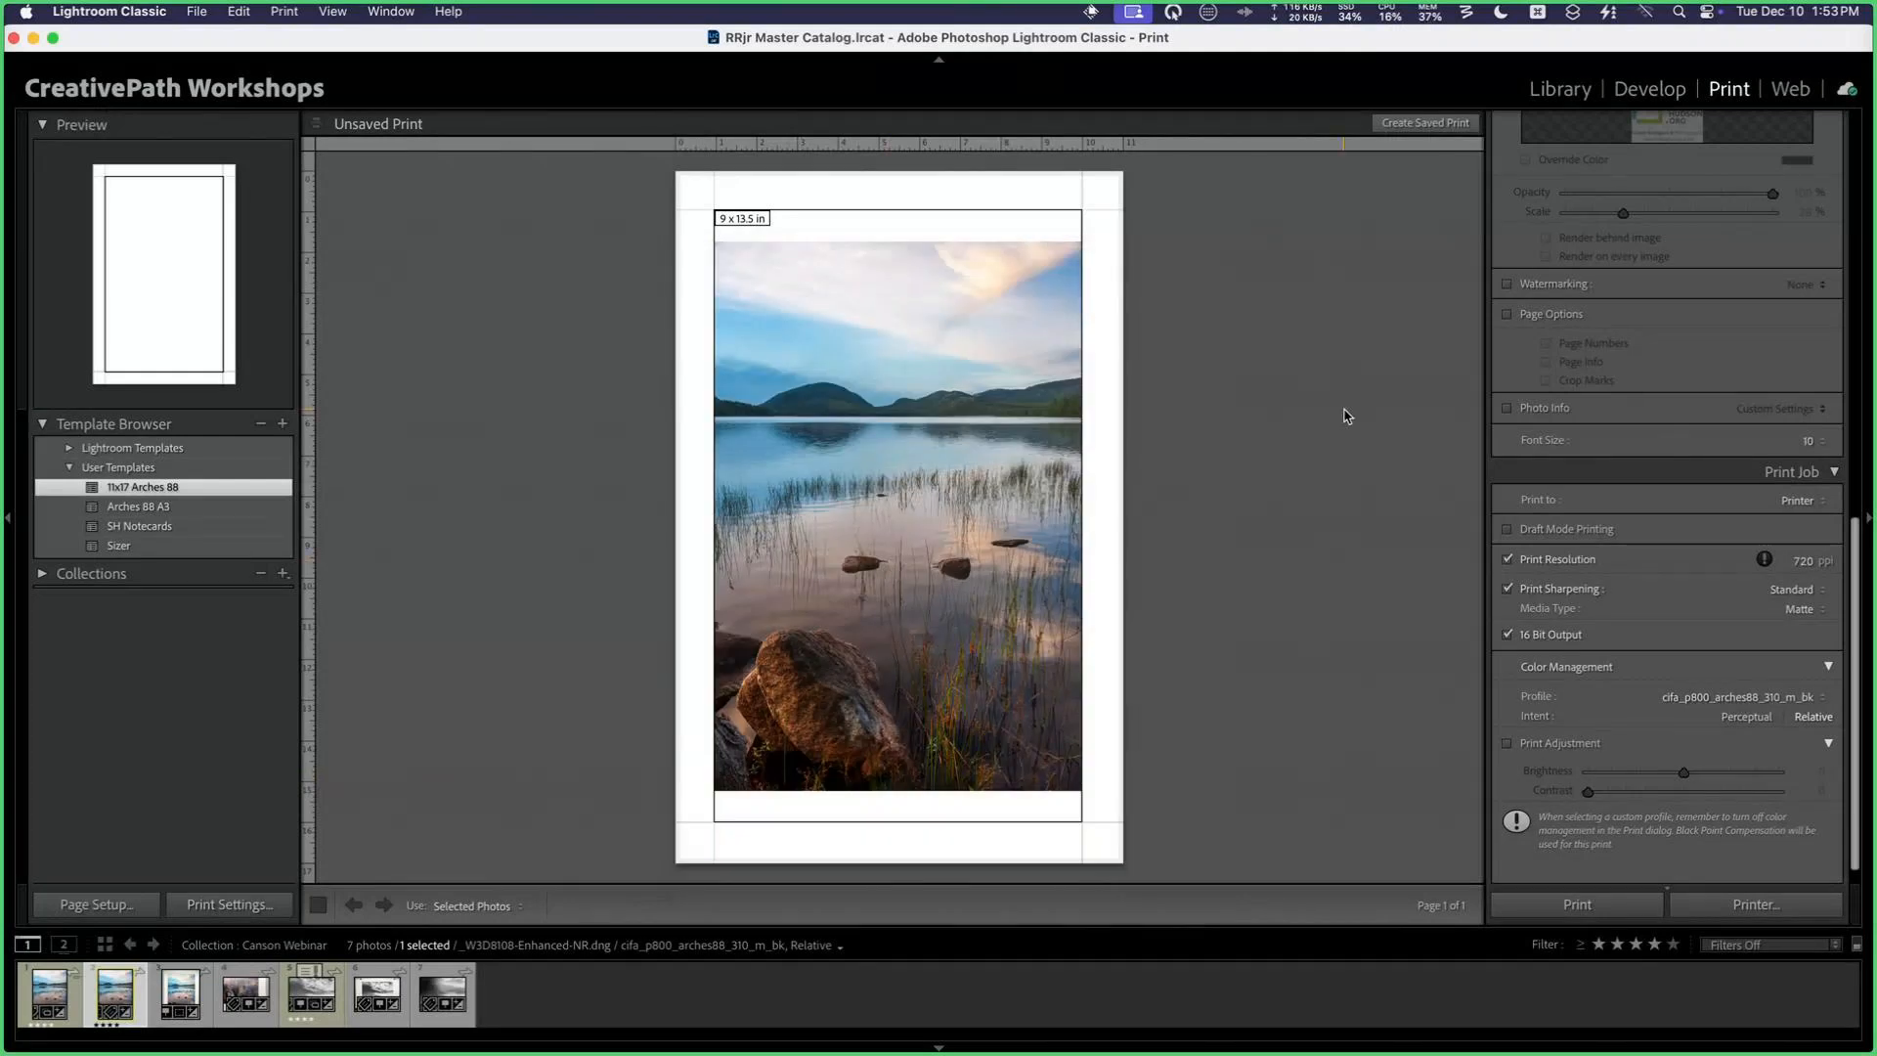
scroll(1557, 513, "down", 2)
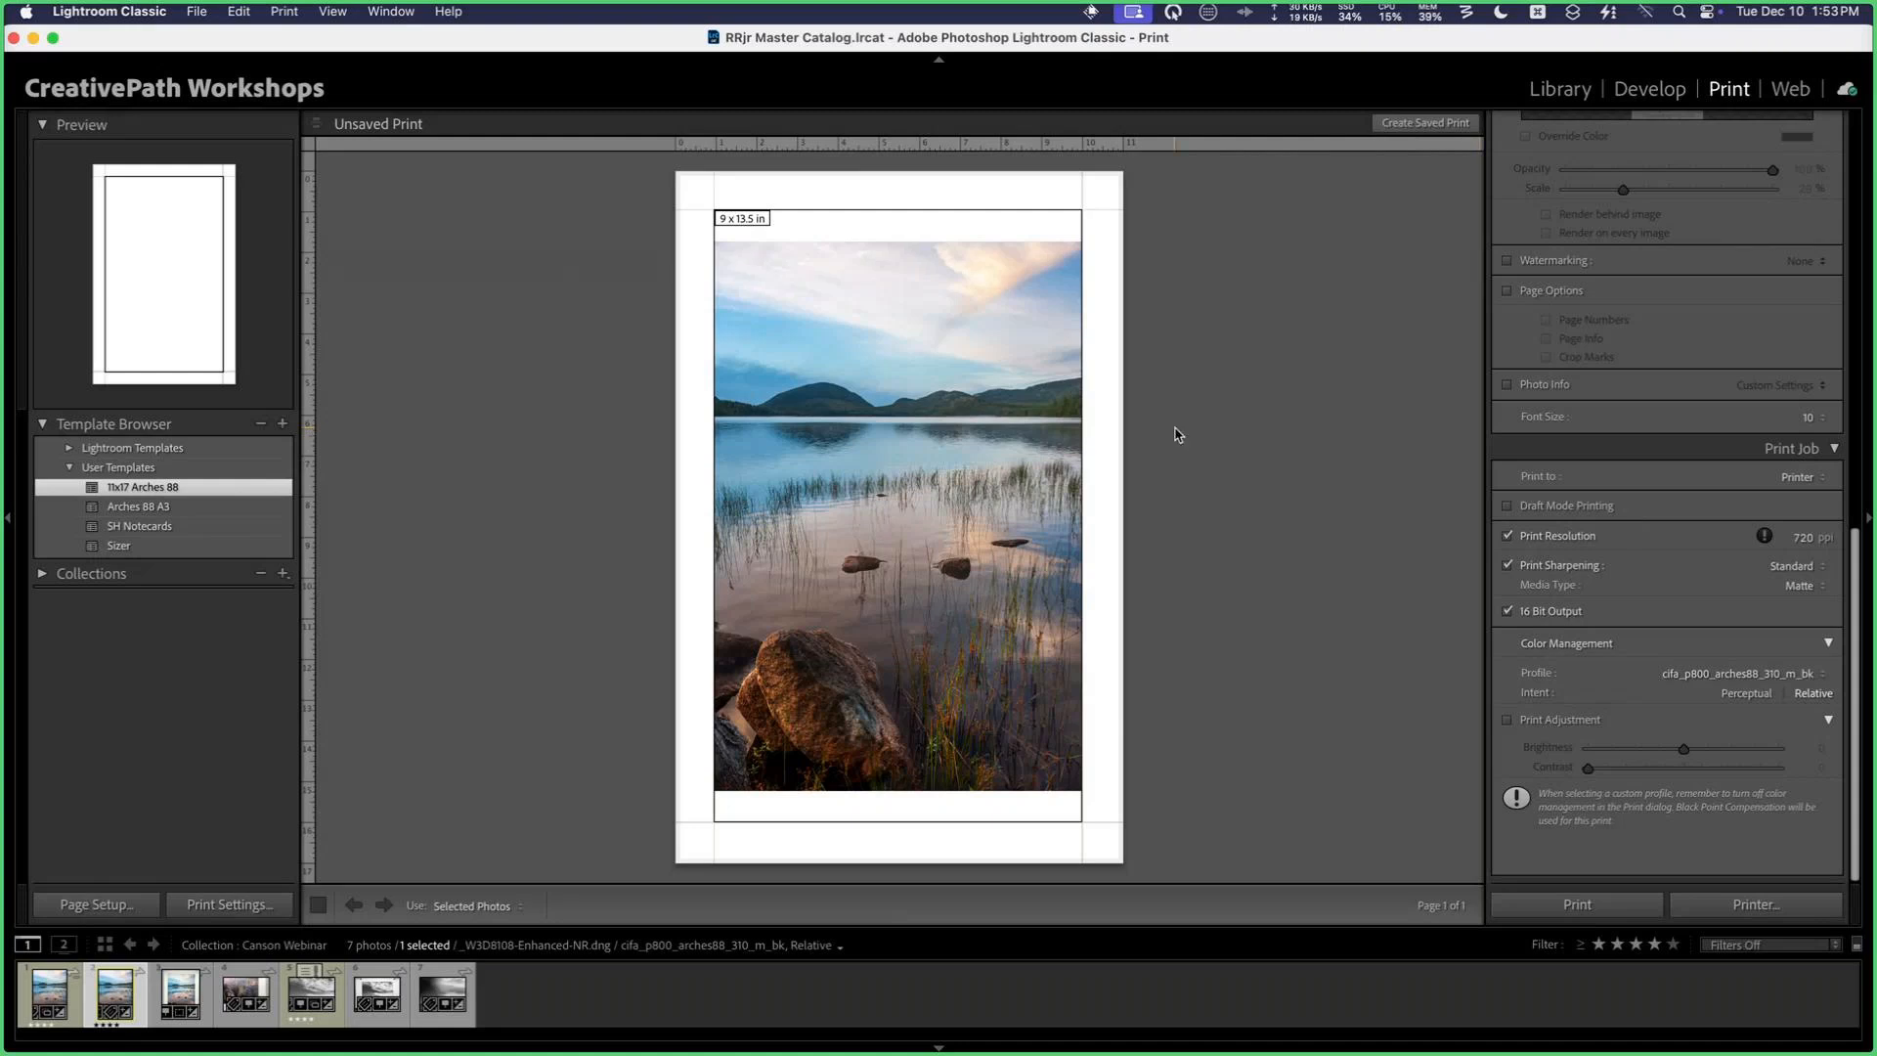
Step: View the photographed lake print IMG_2410 enlarged in the Library, then return to the grid and deselect it
key("i")
key("g")
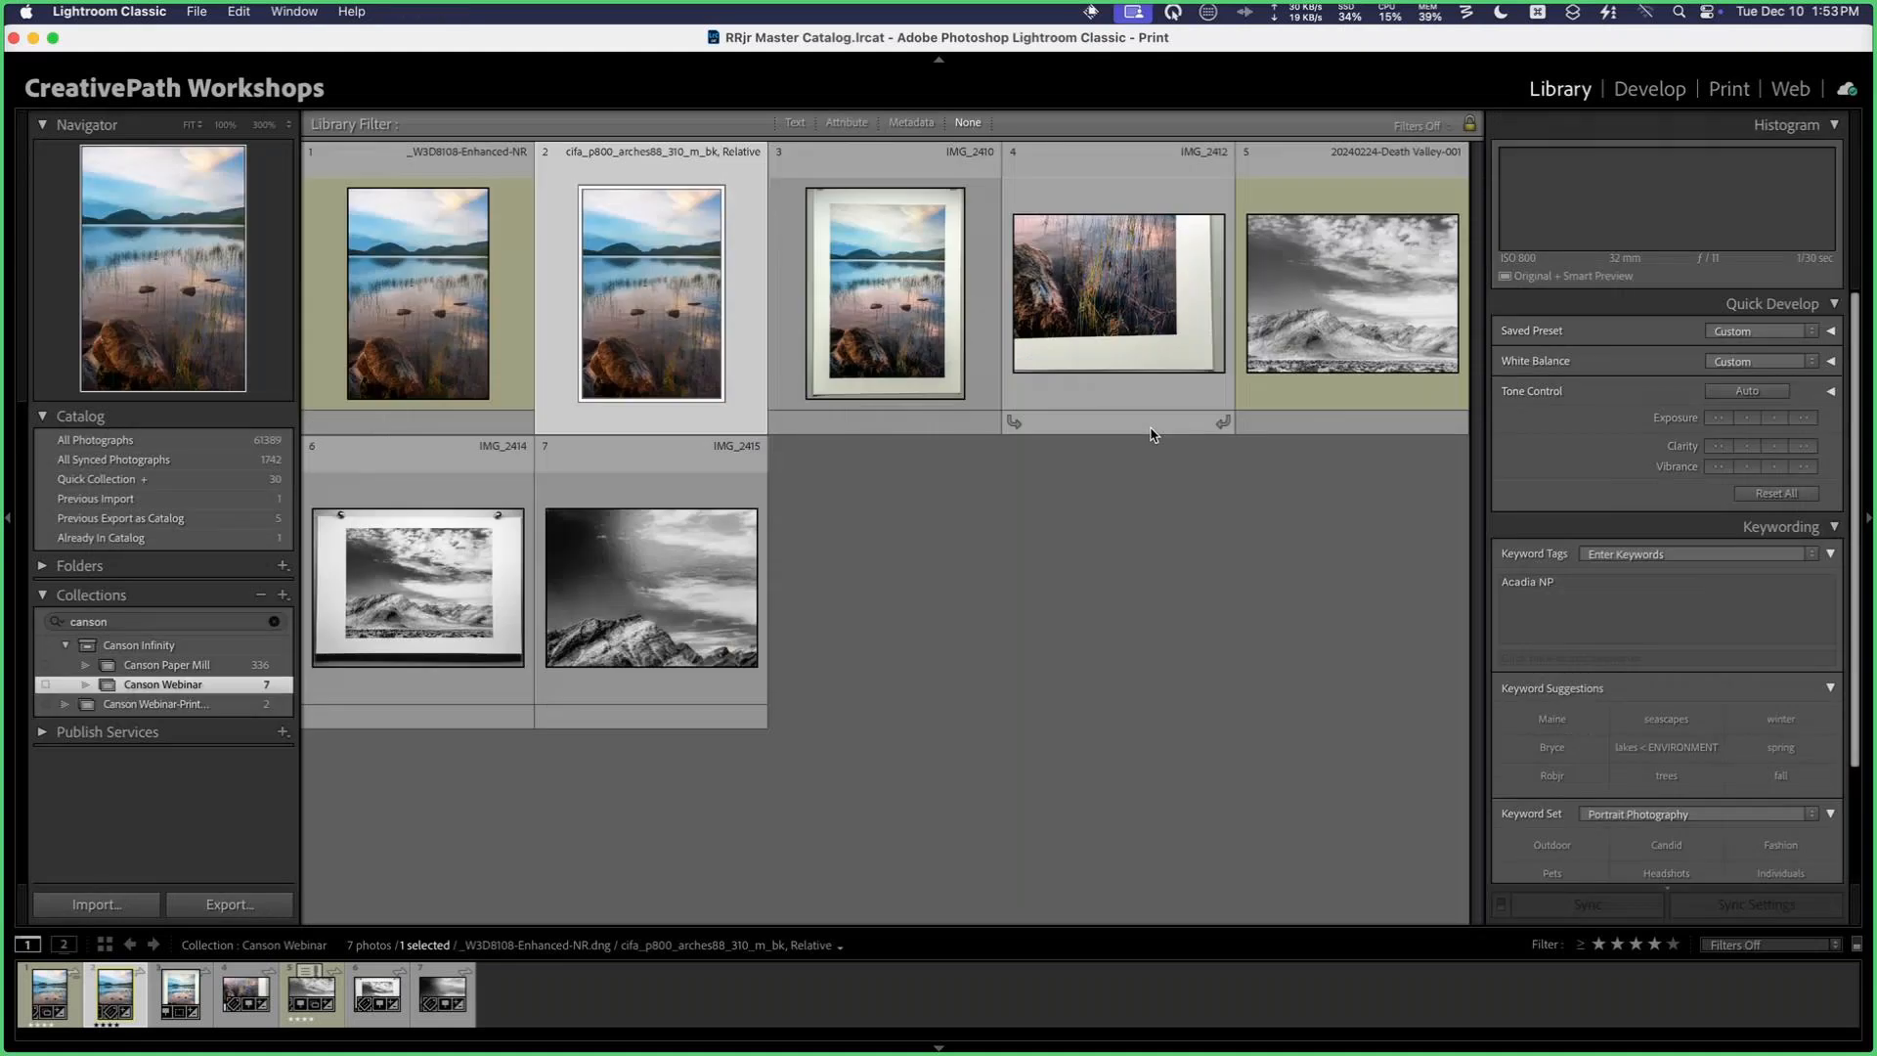
double_click(888, 285)
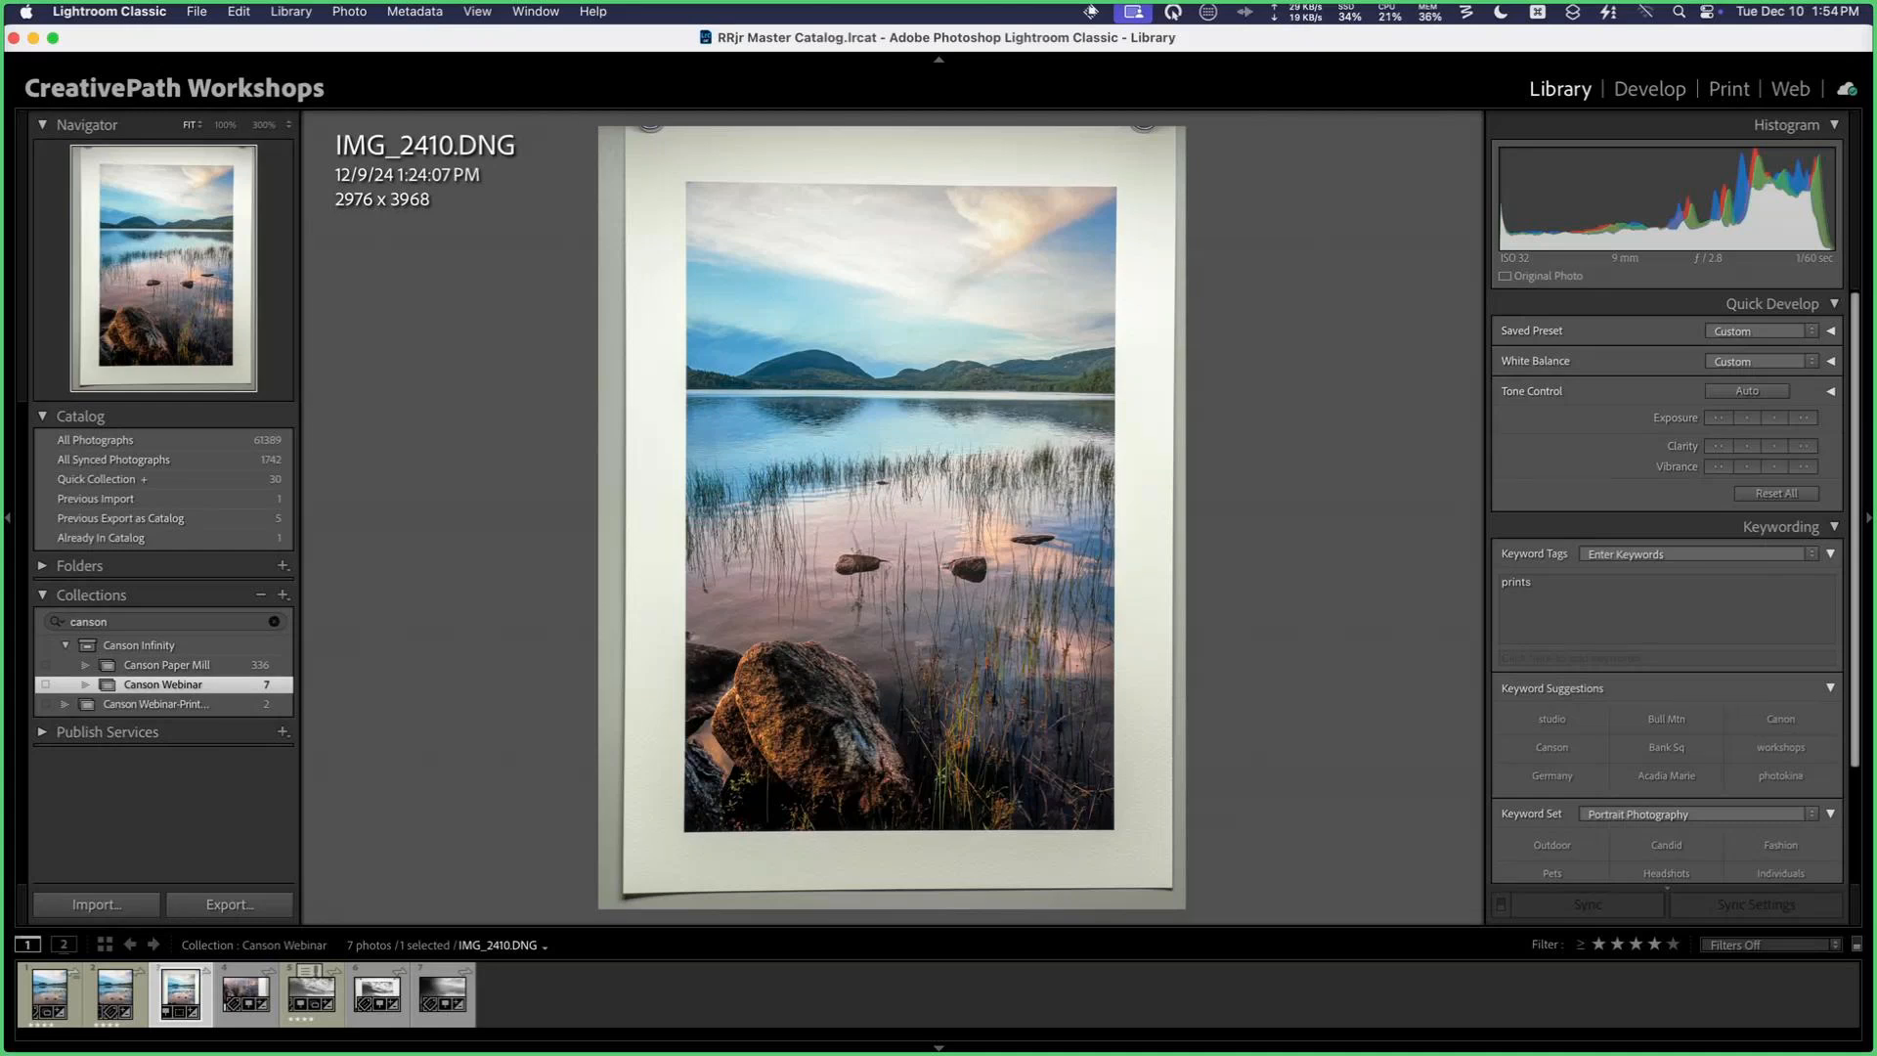
key("g")
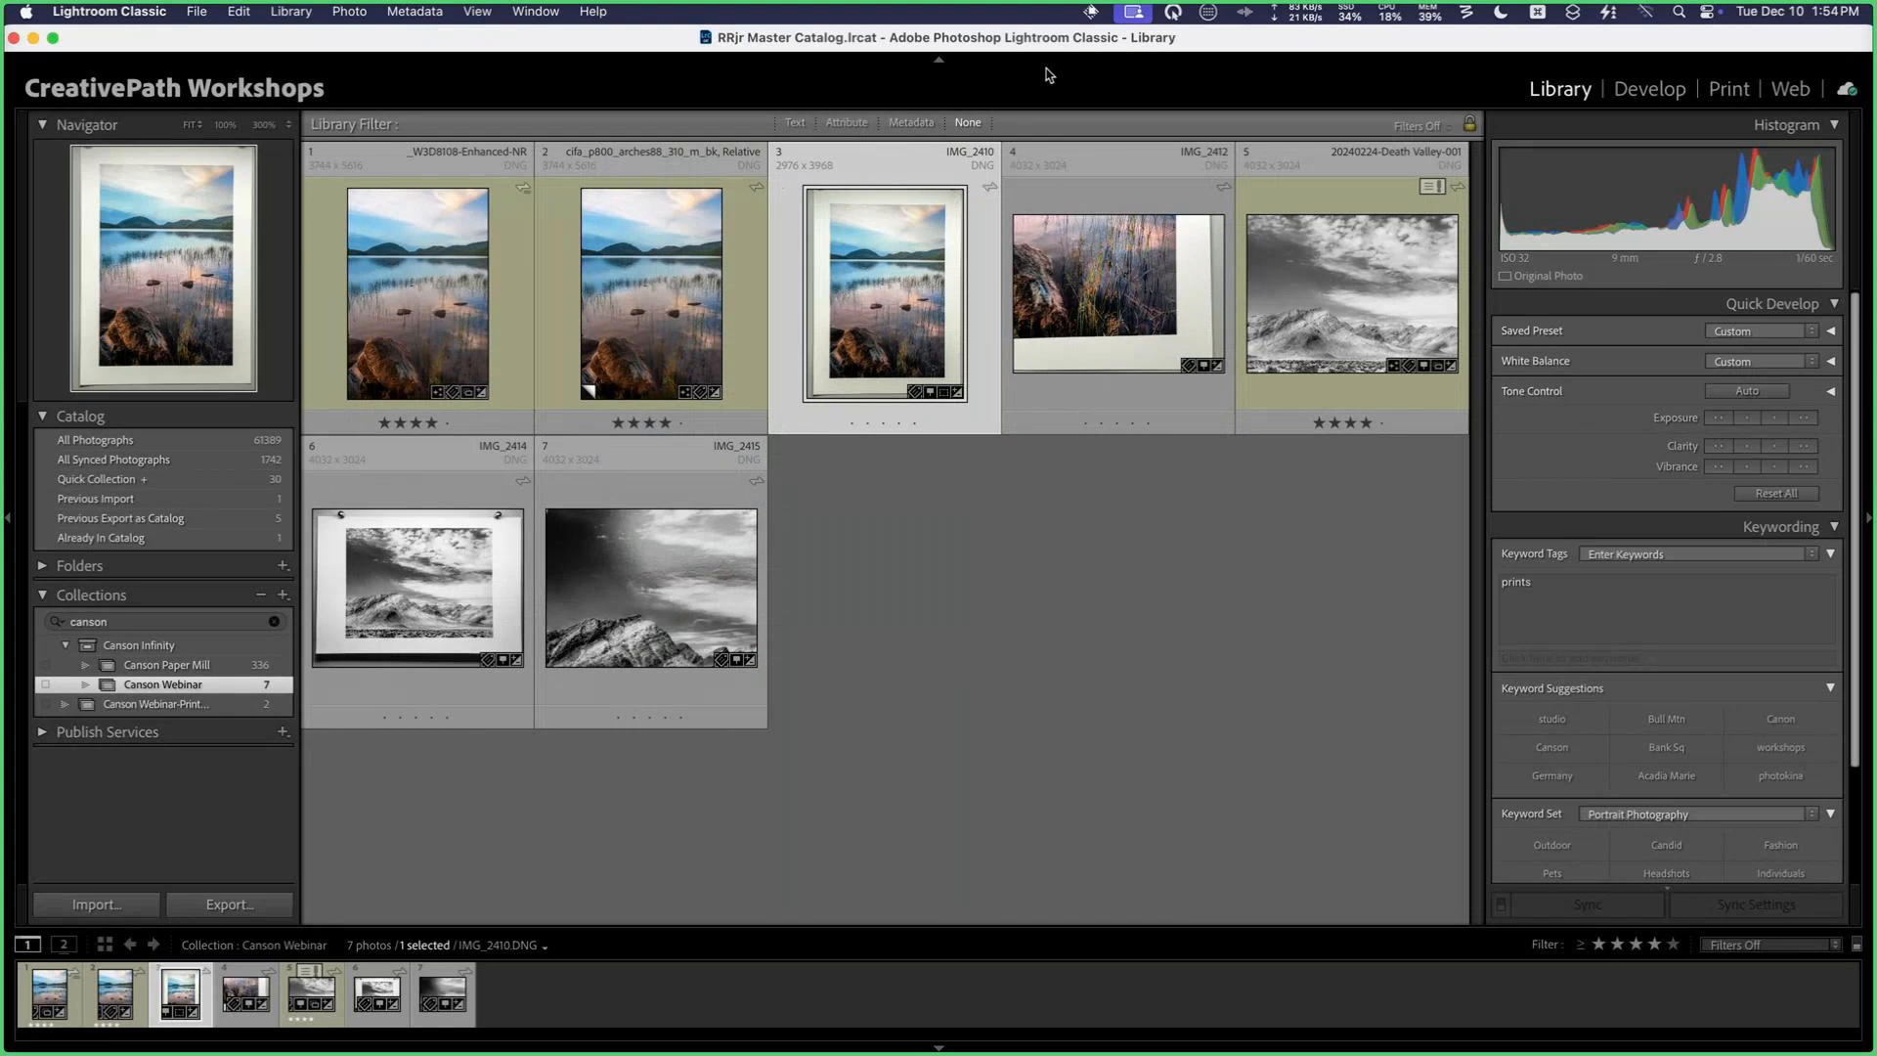
left_click(1052, 493)
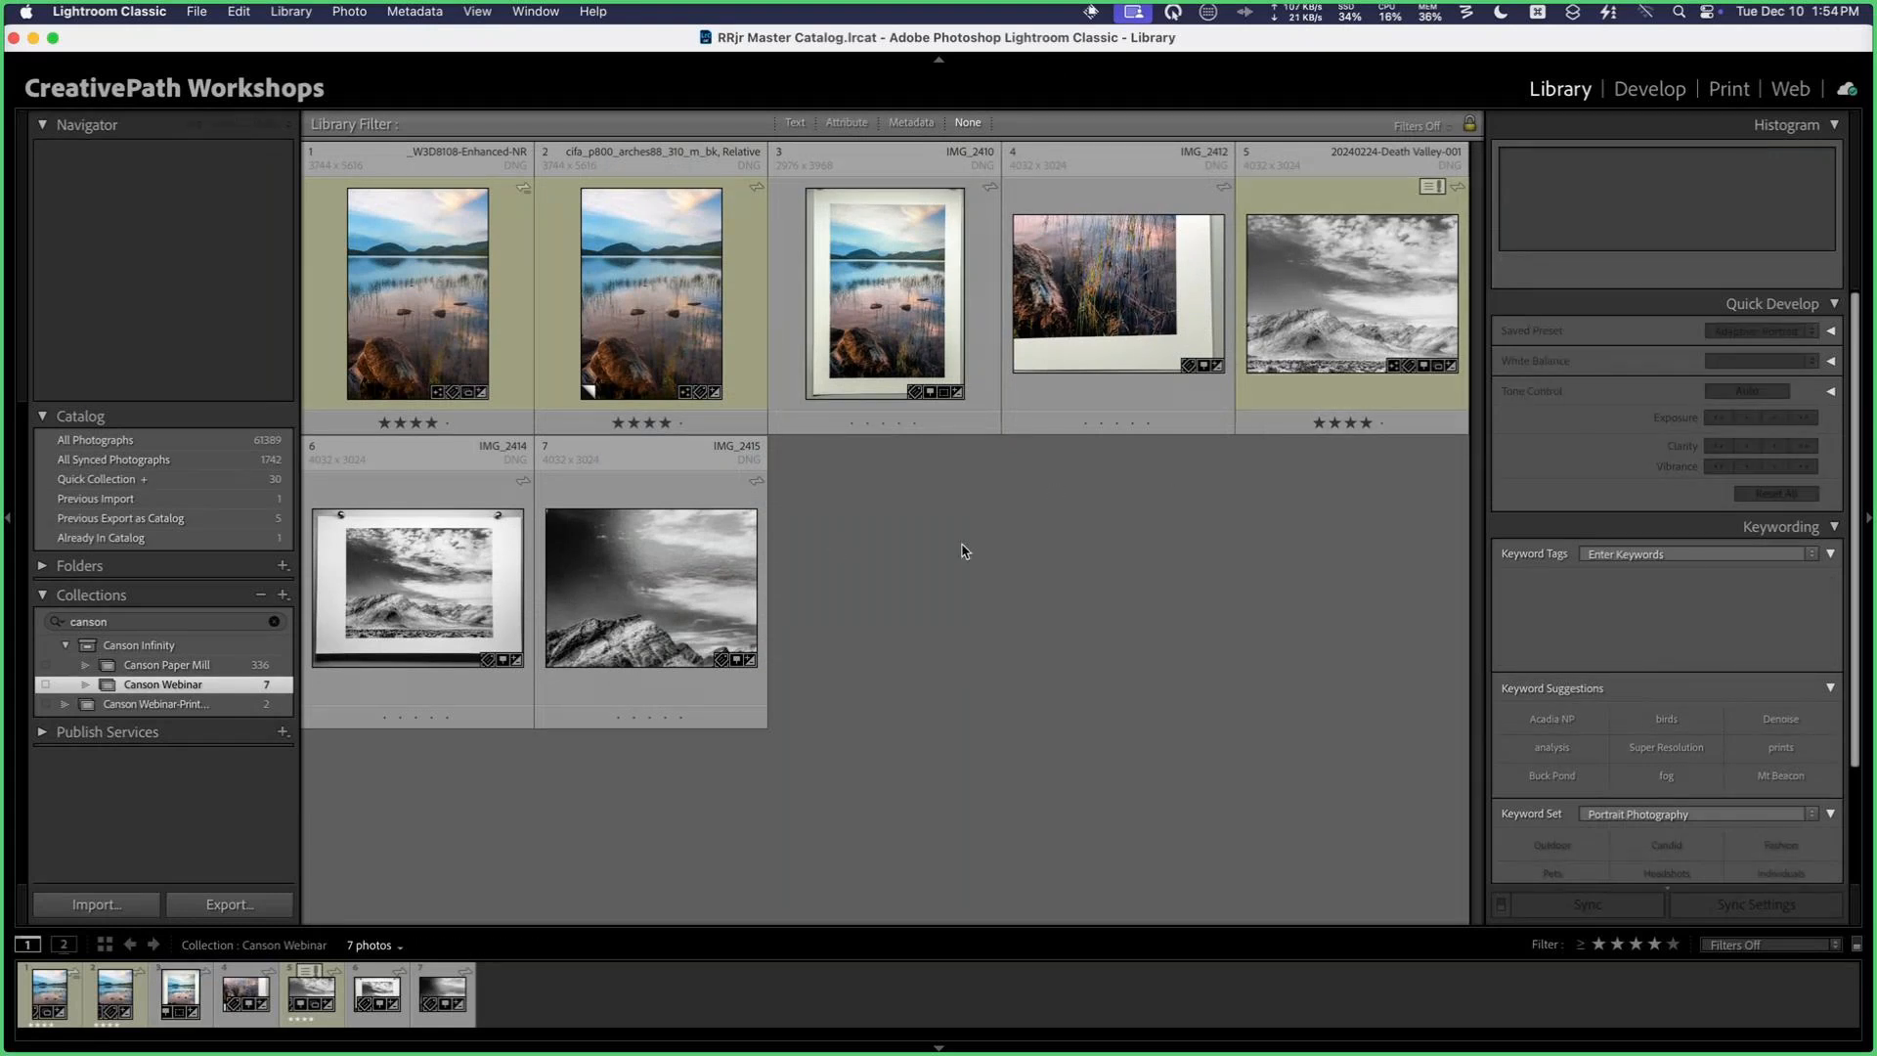
Step: Open 20240224-Death Valley-001 in Develop, leave the side-by-side proof comparison and turn off soft proofing
left_click(1309, 291)
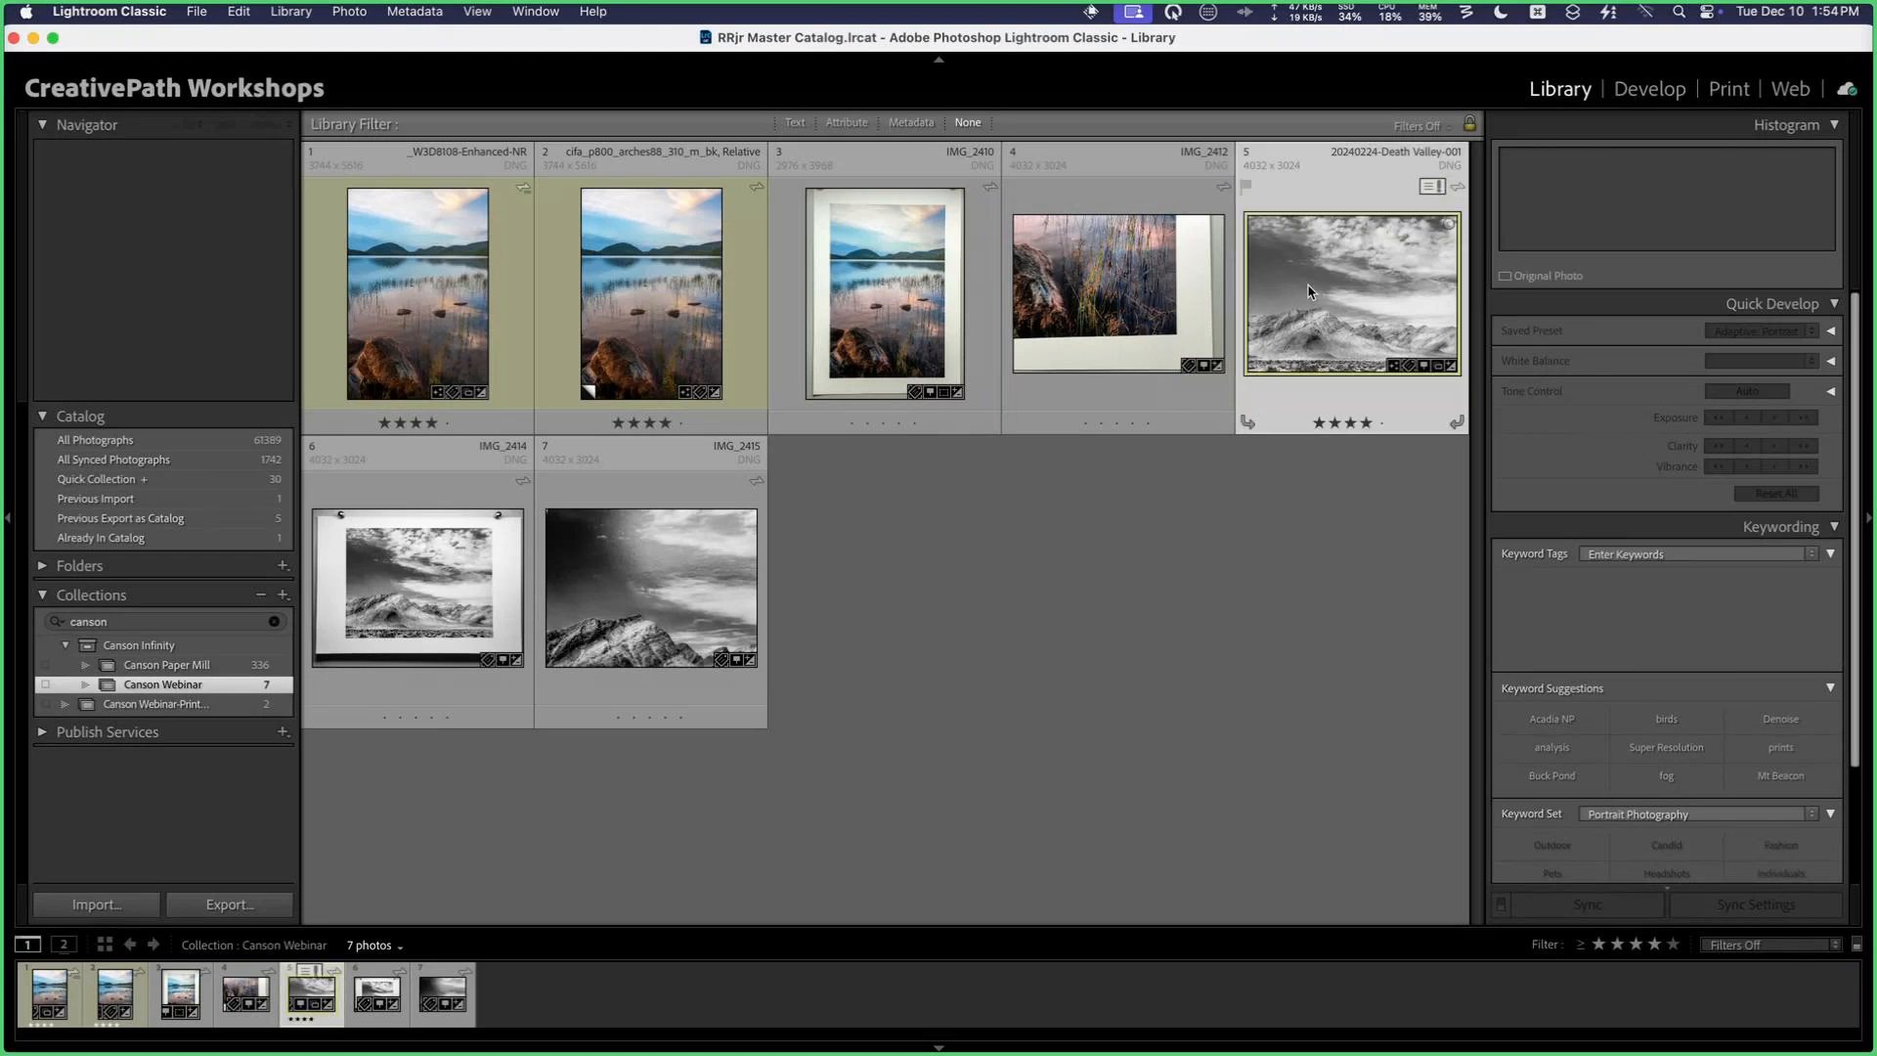
double_click(1308, 291)
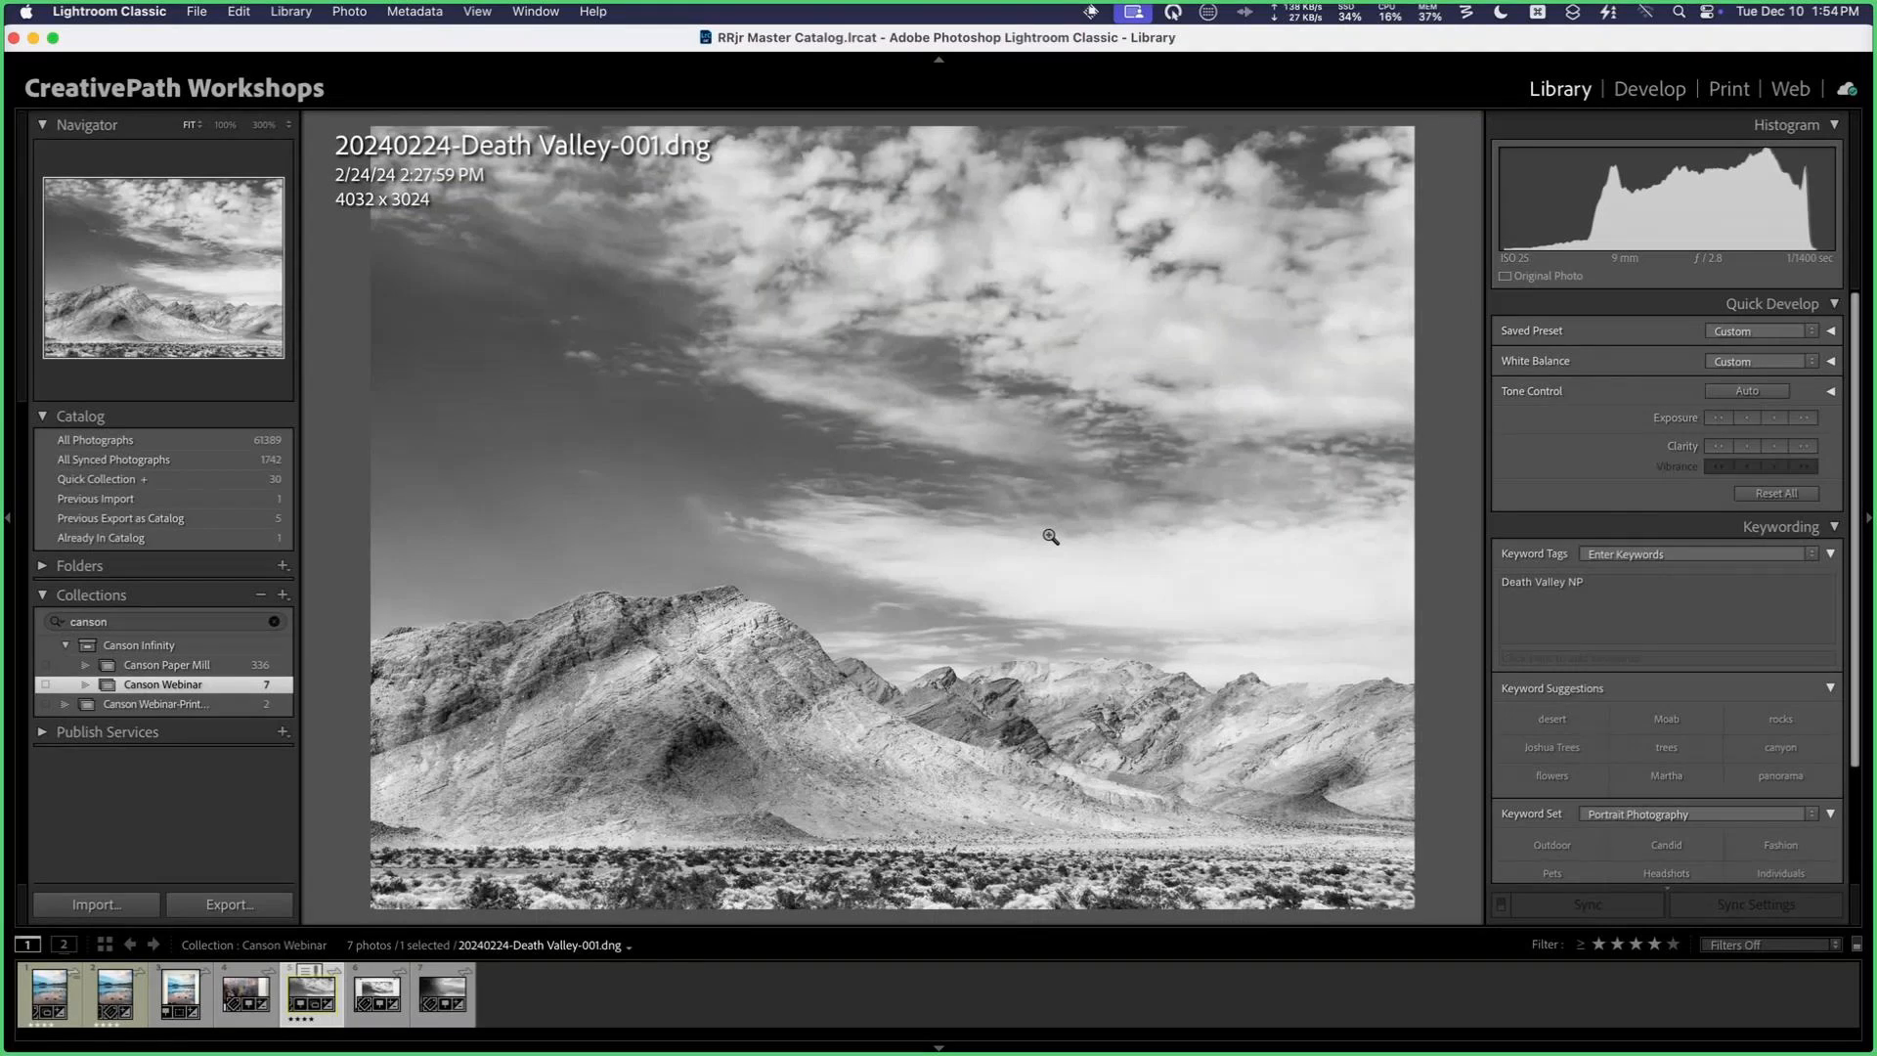
key("d")
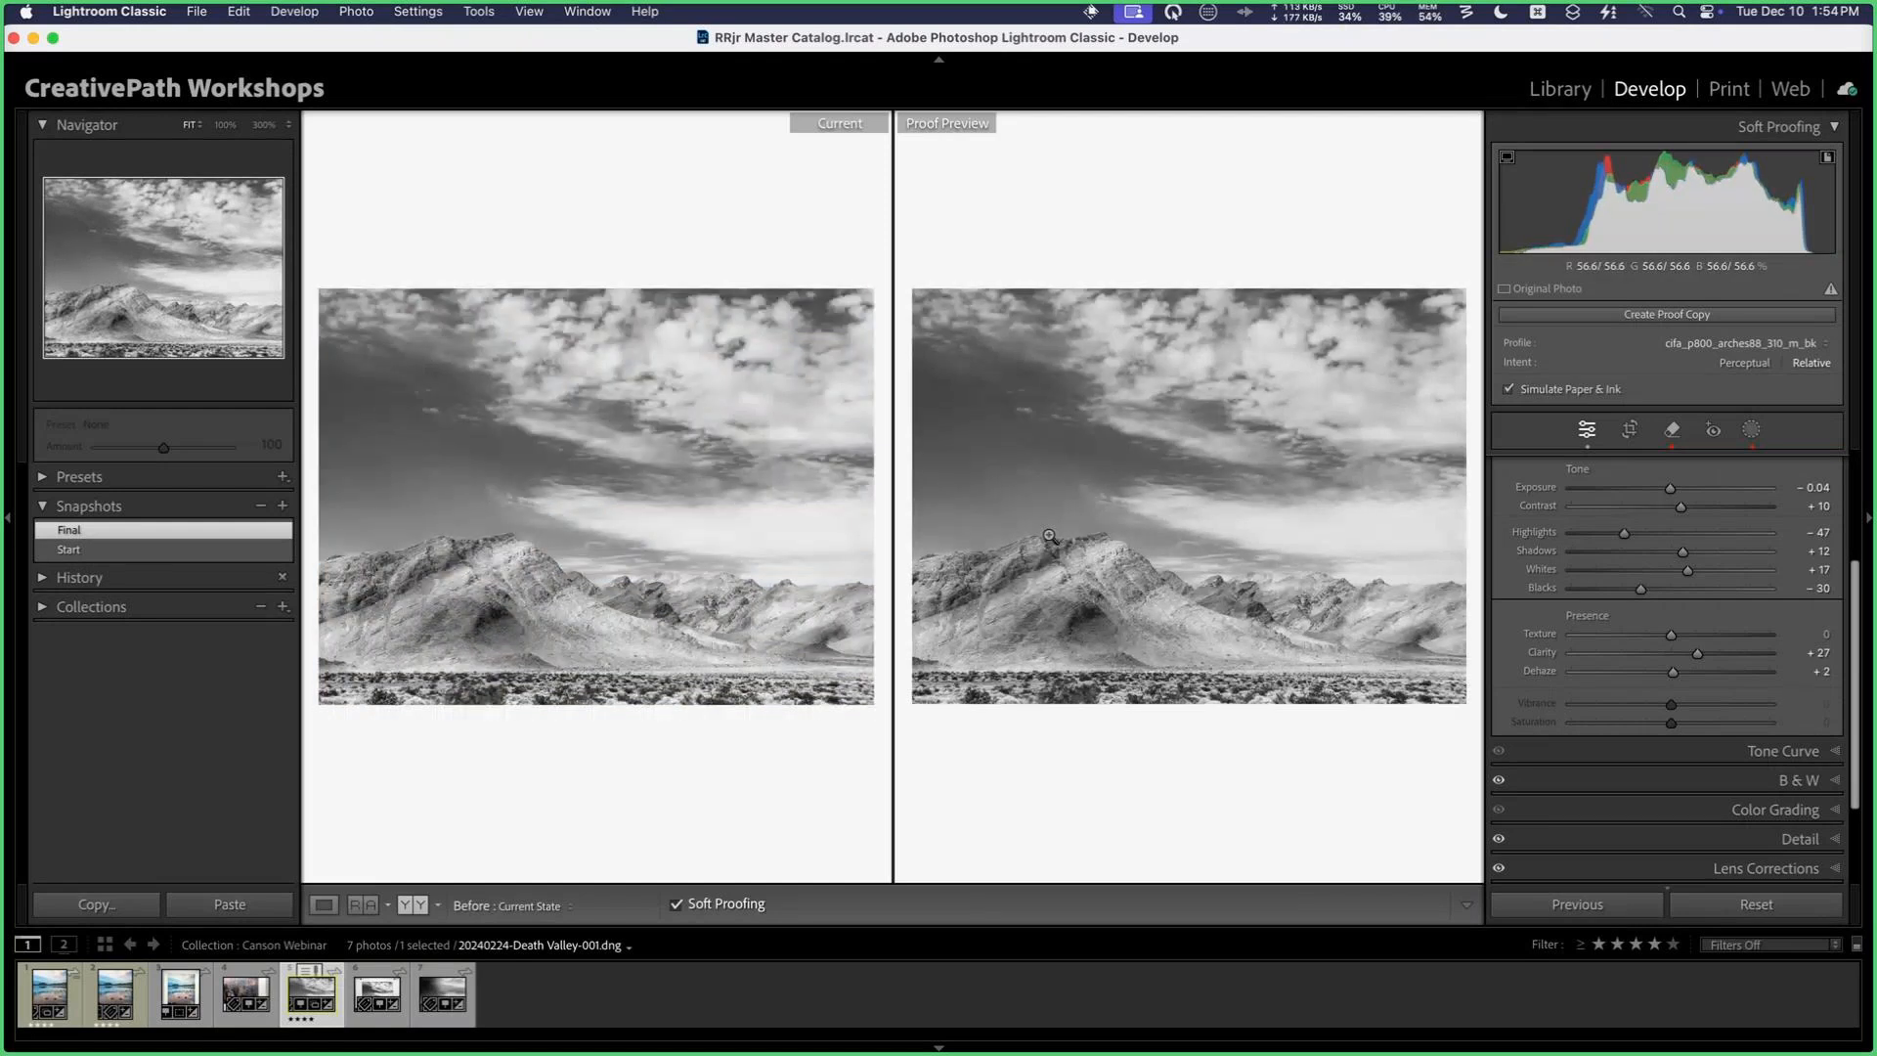
key("y")
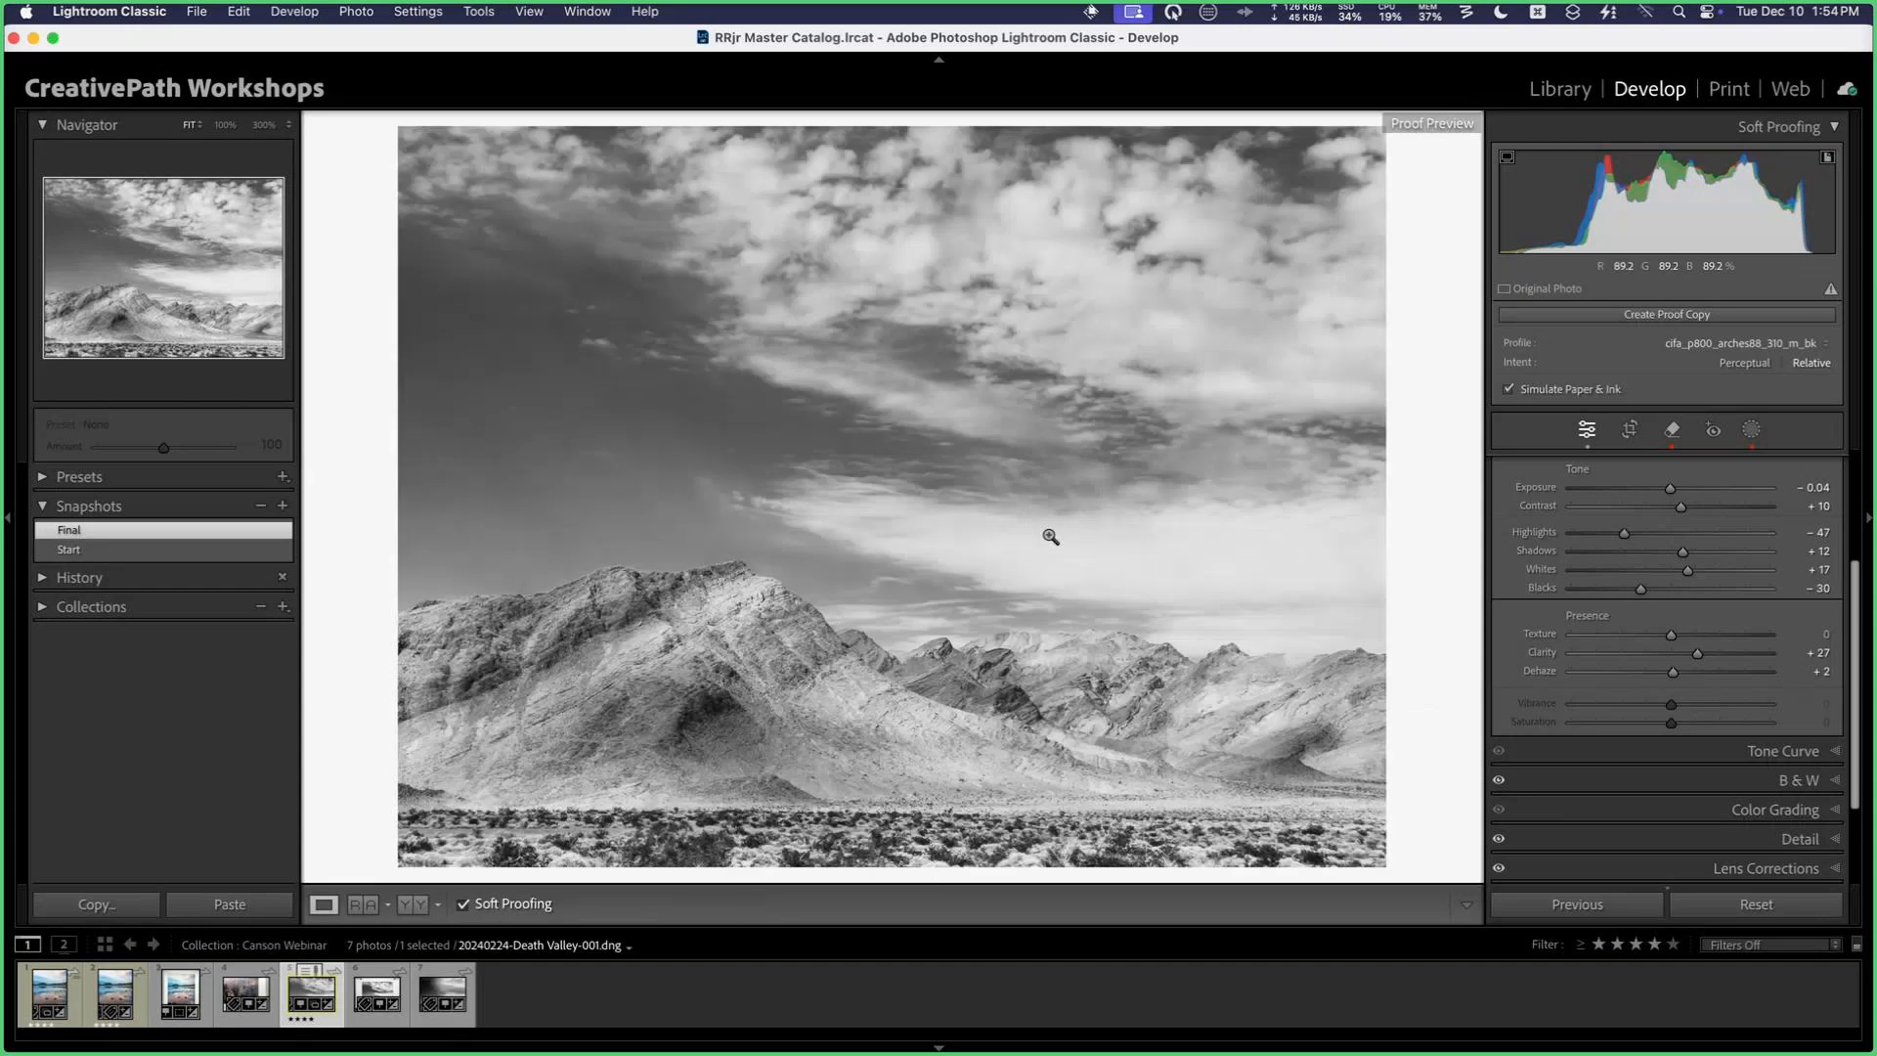
key("s")
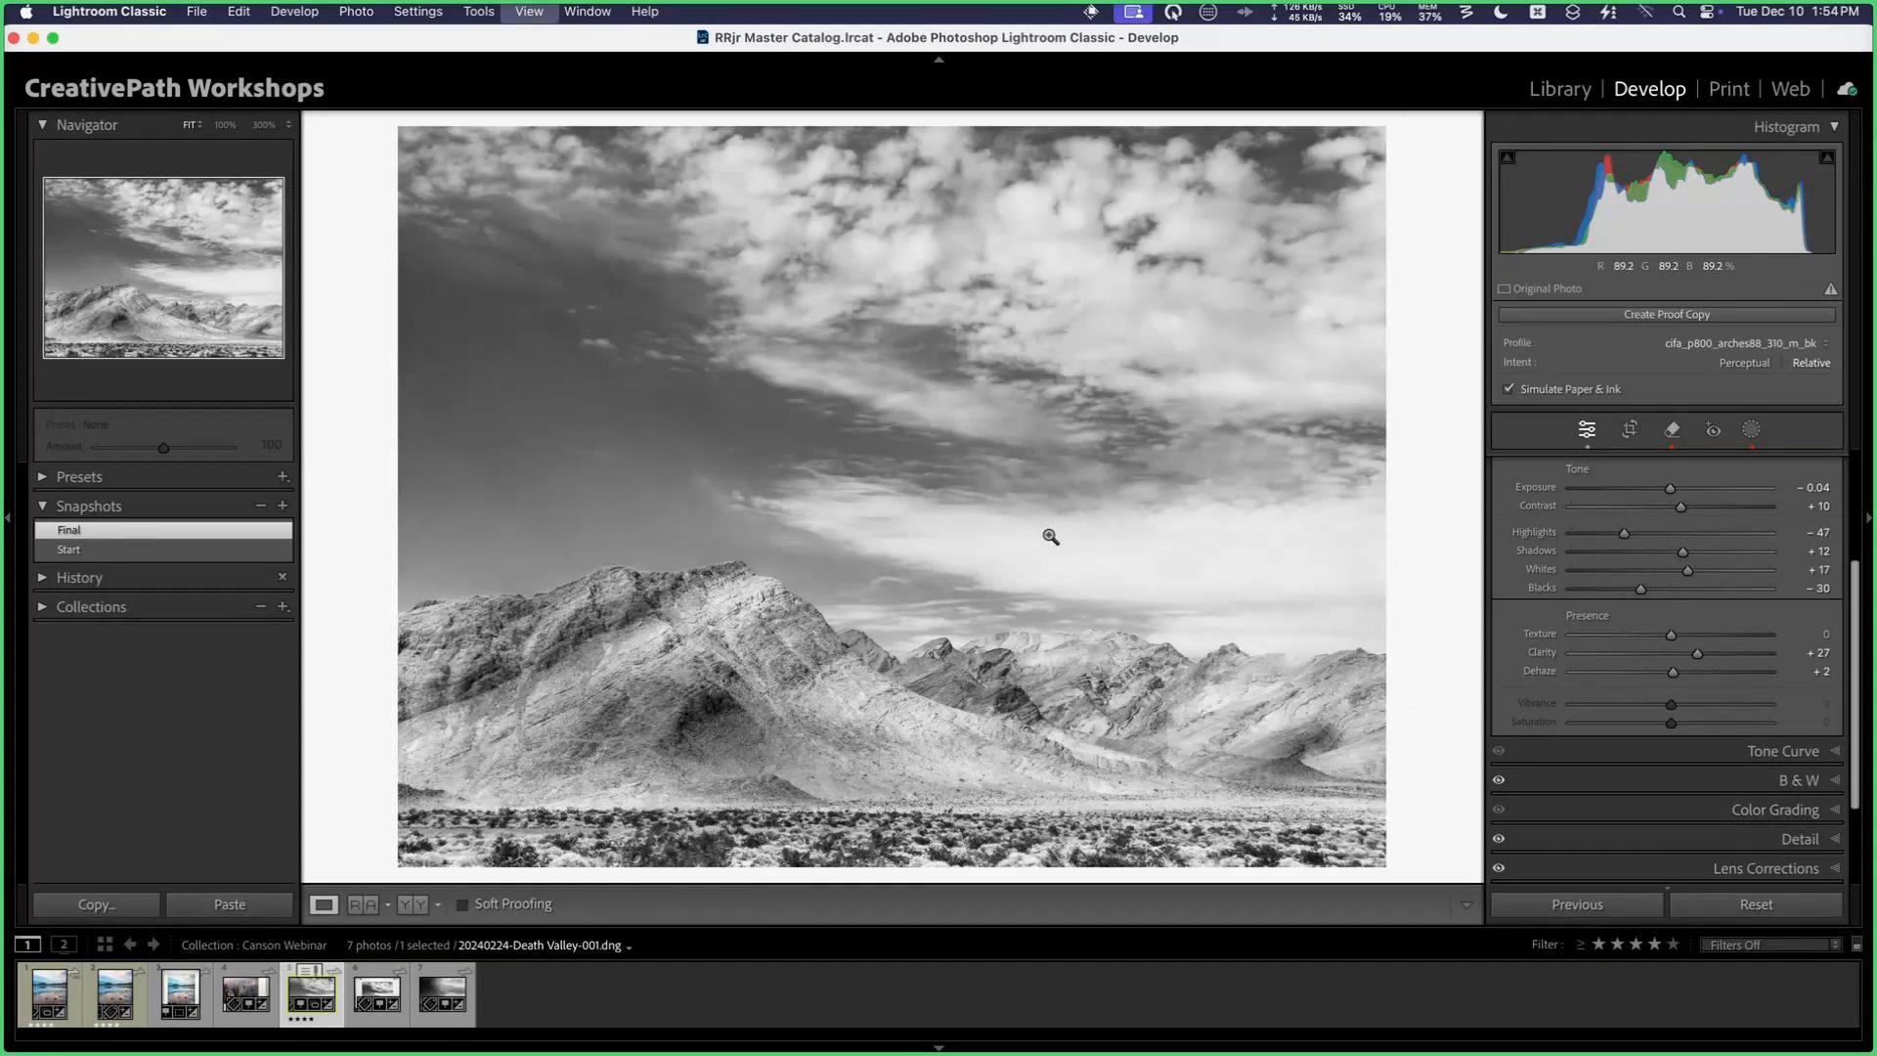
Step: Compare the Death Valley photo before and after editing, then view it enlarged in the Library
key("y")
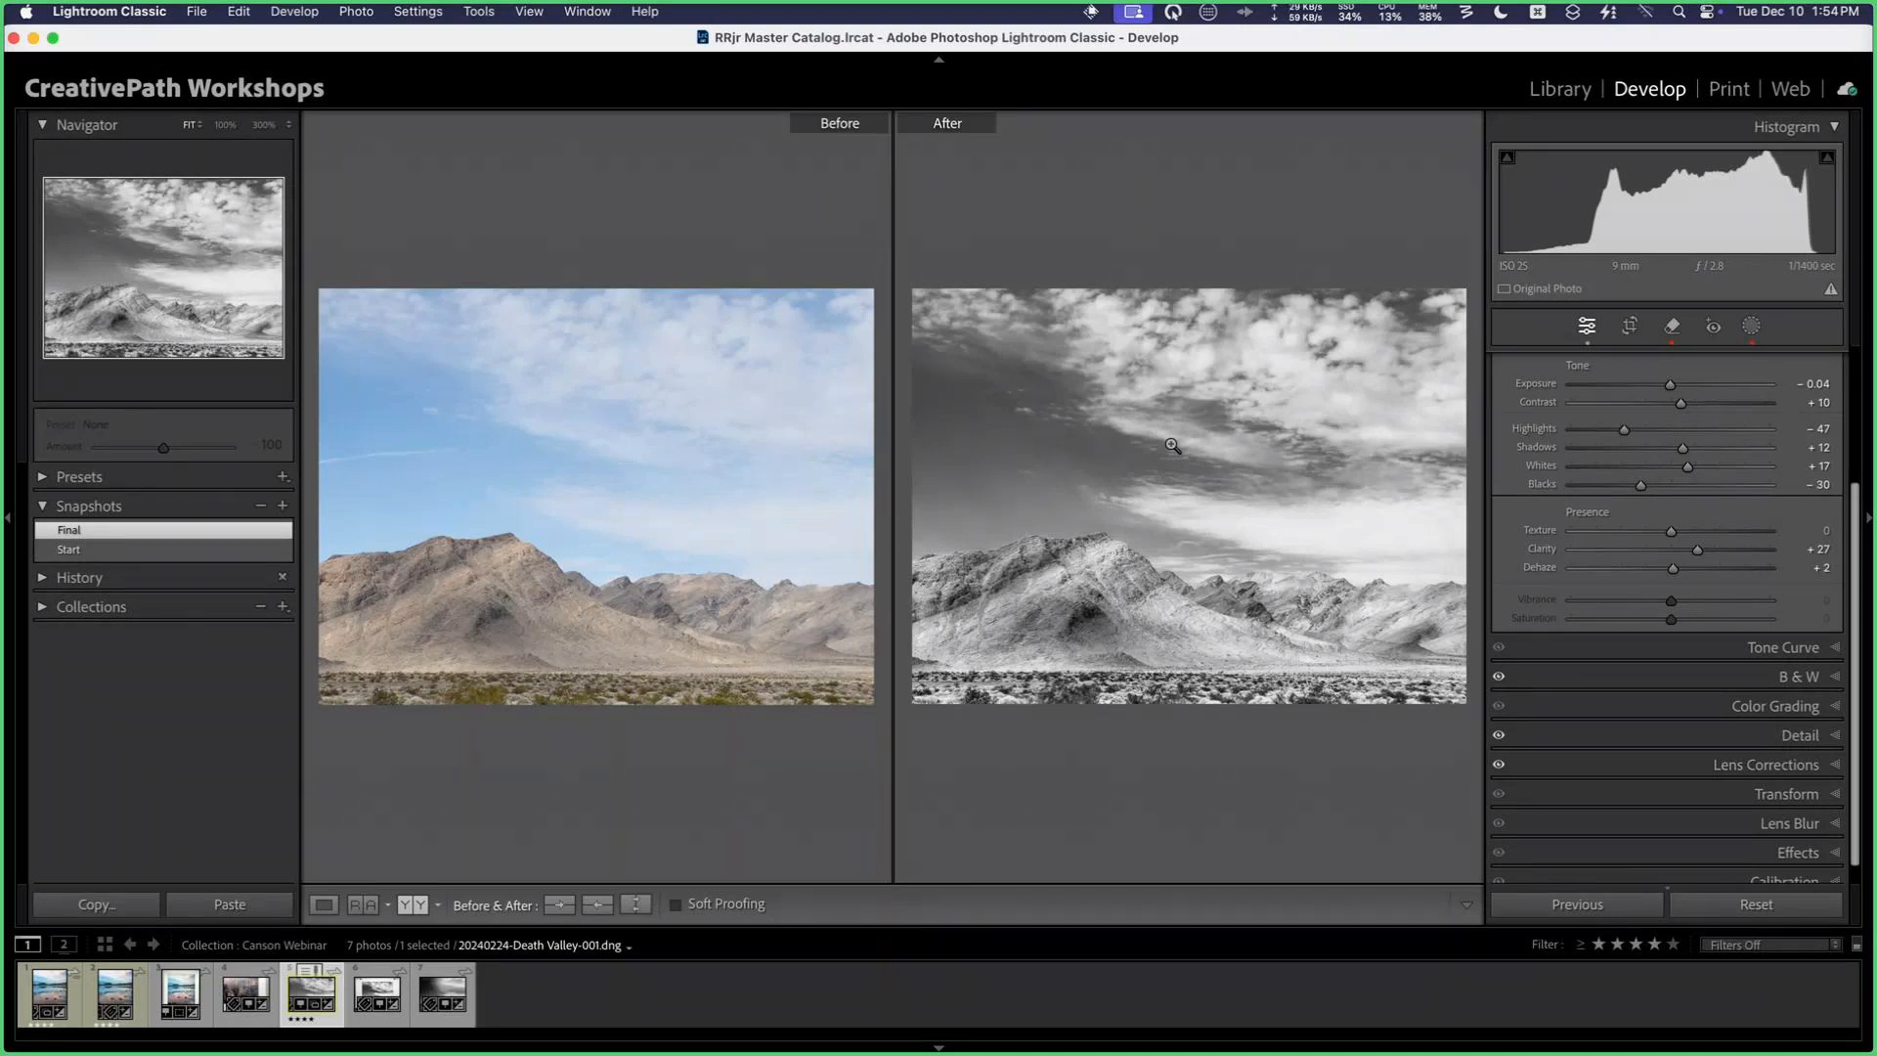
key("y")
key("g")
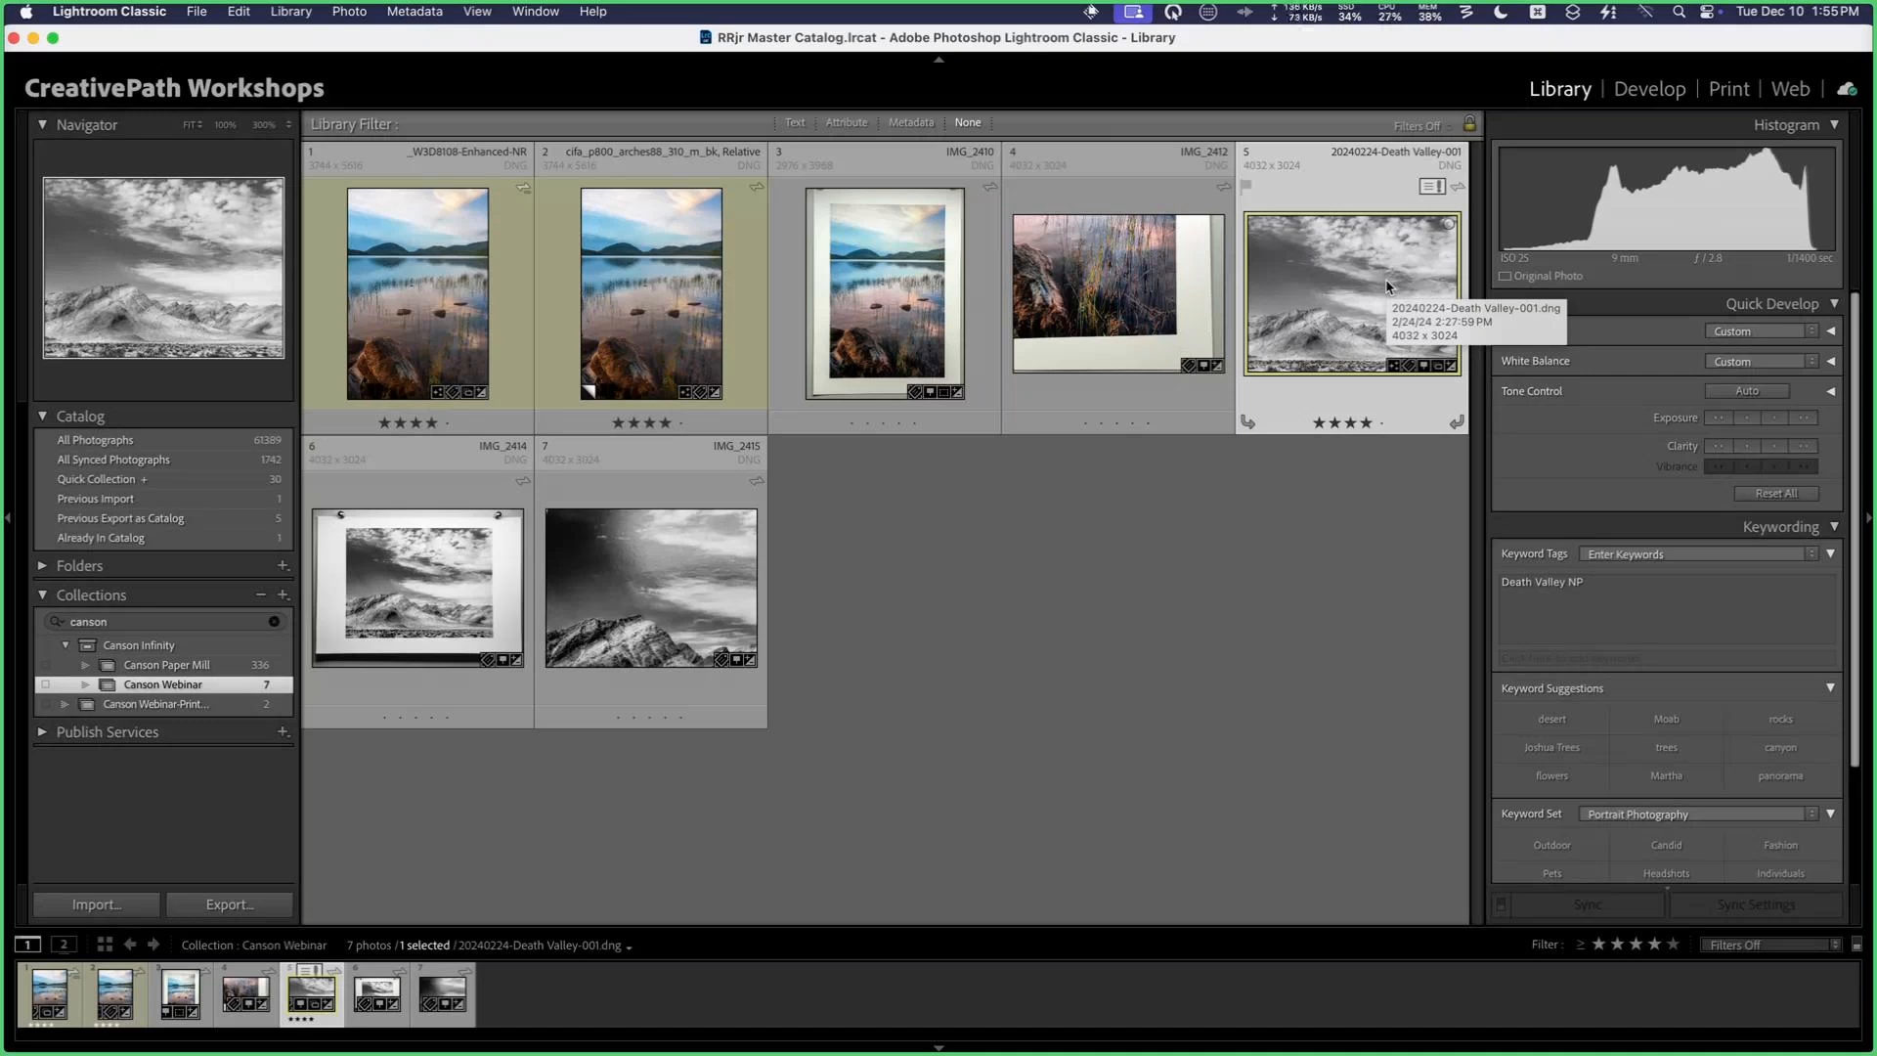
double_click(1386, 286)
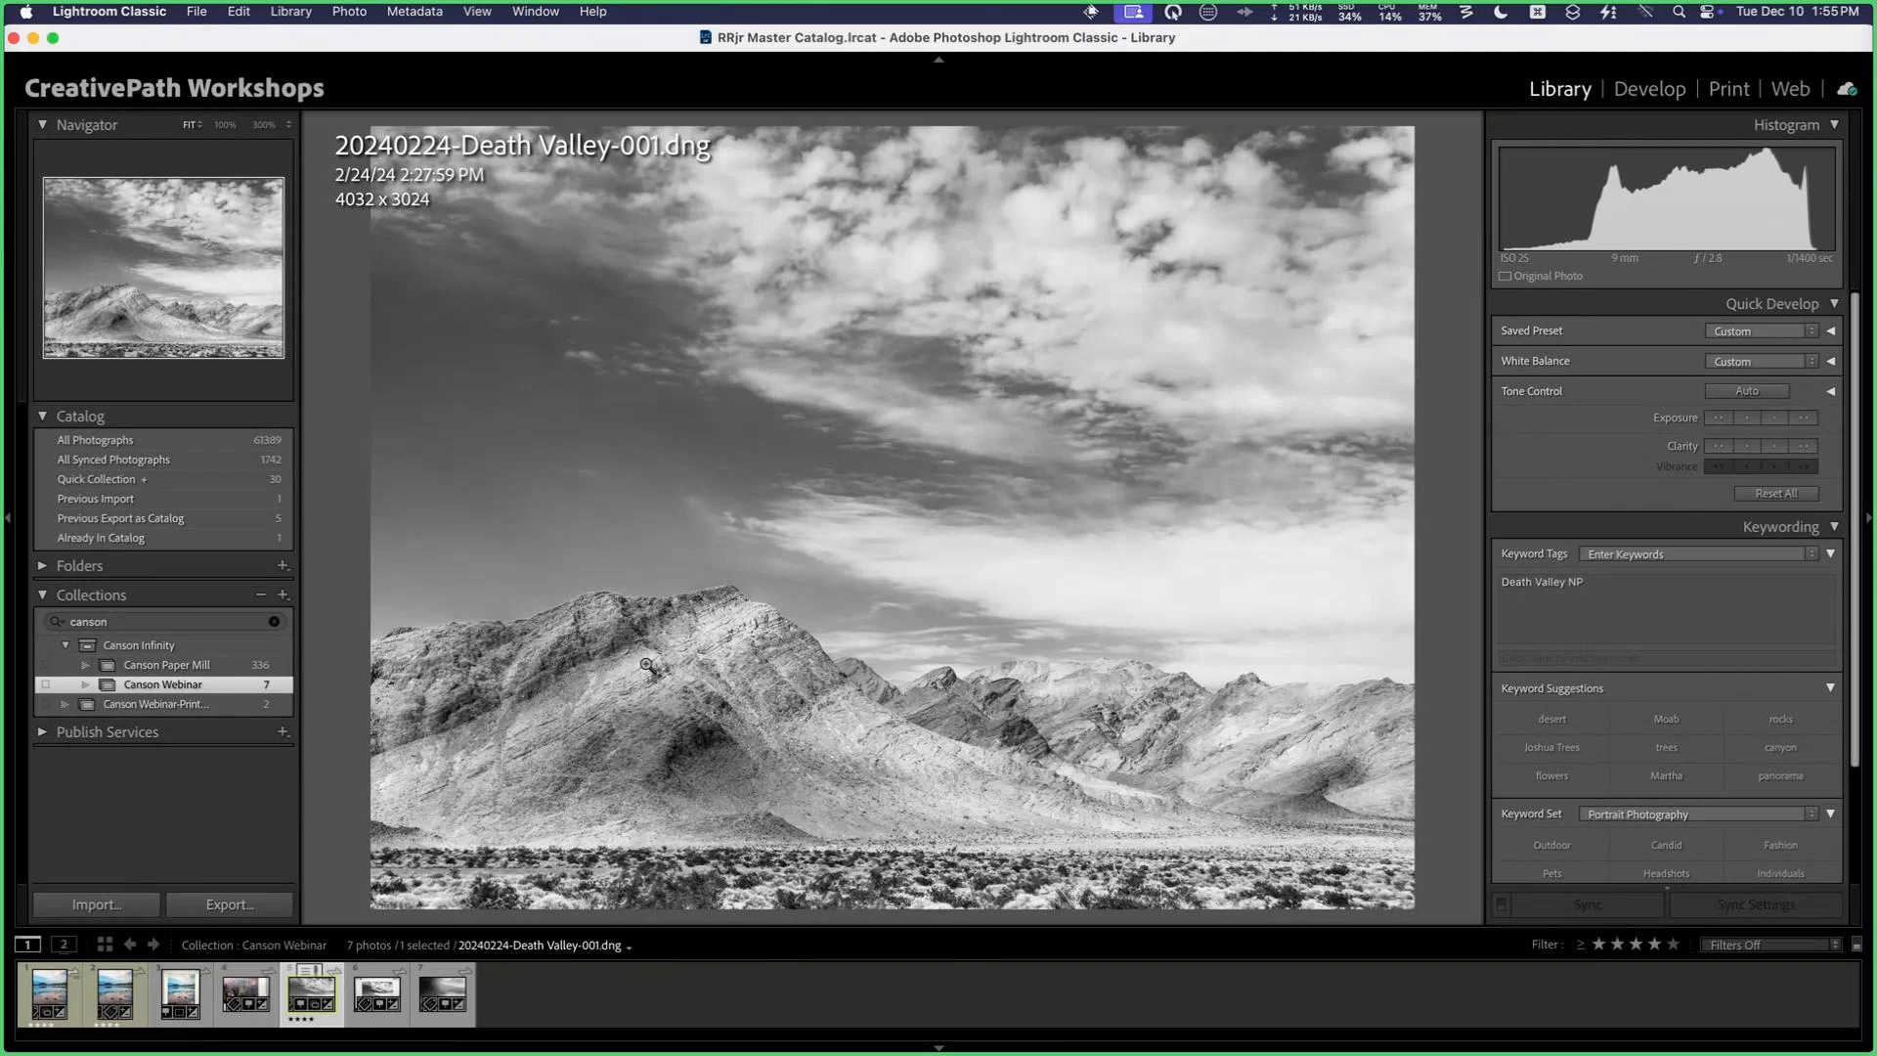
key("g")
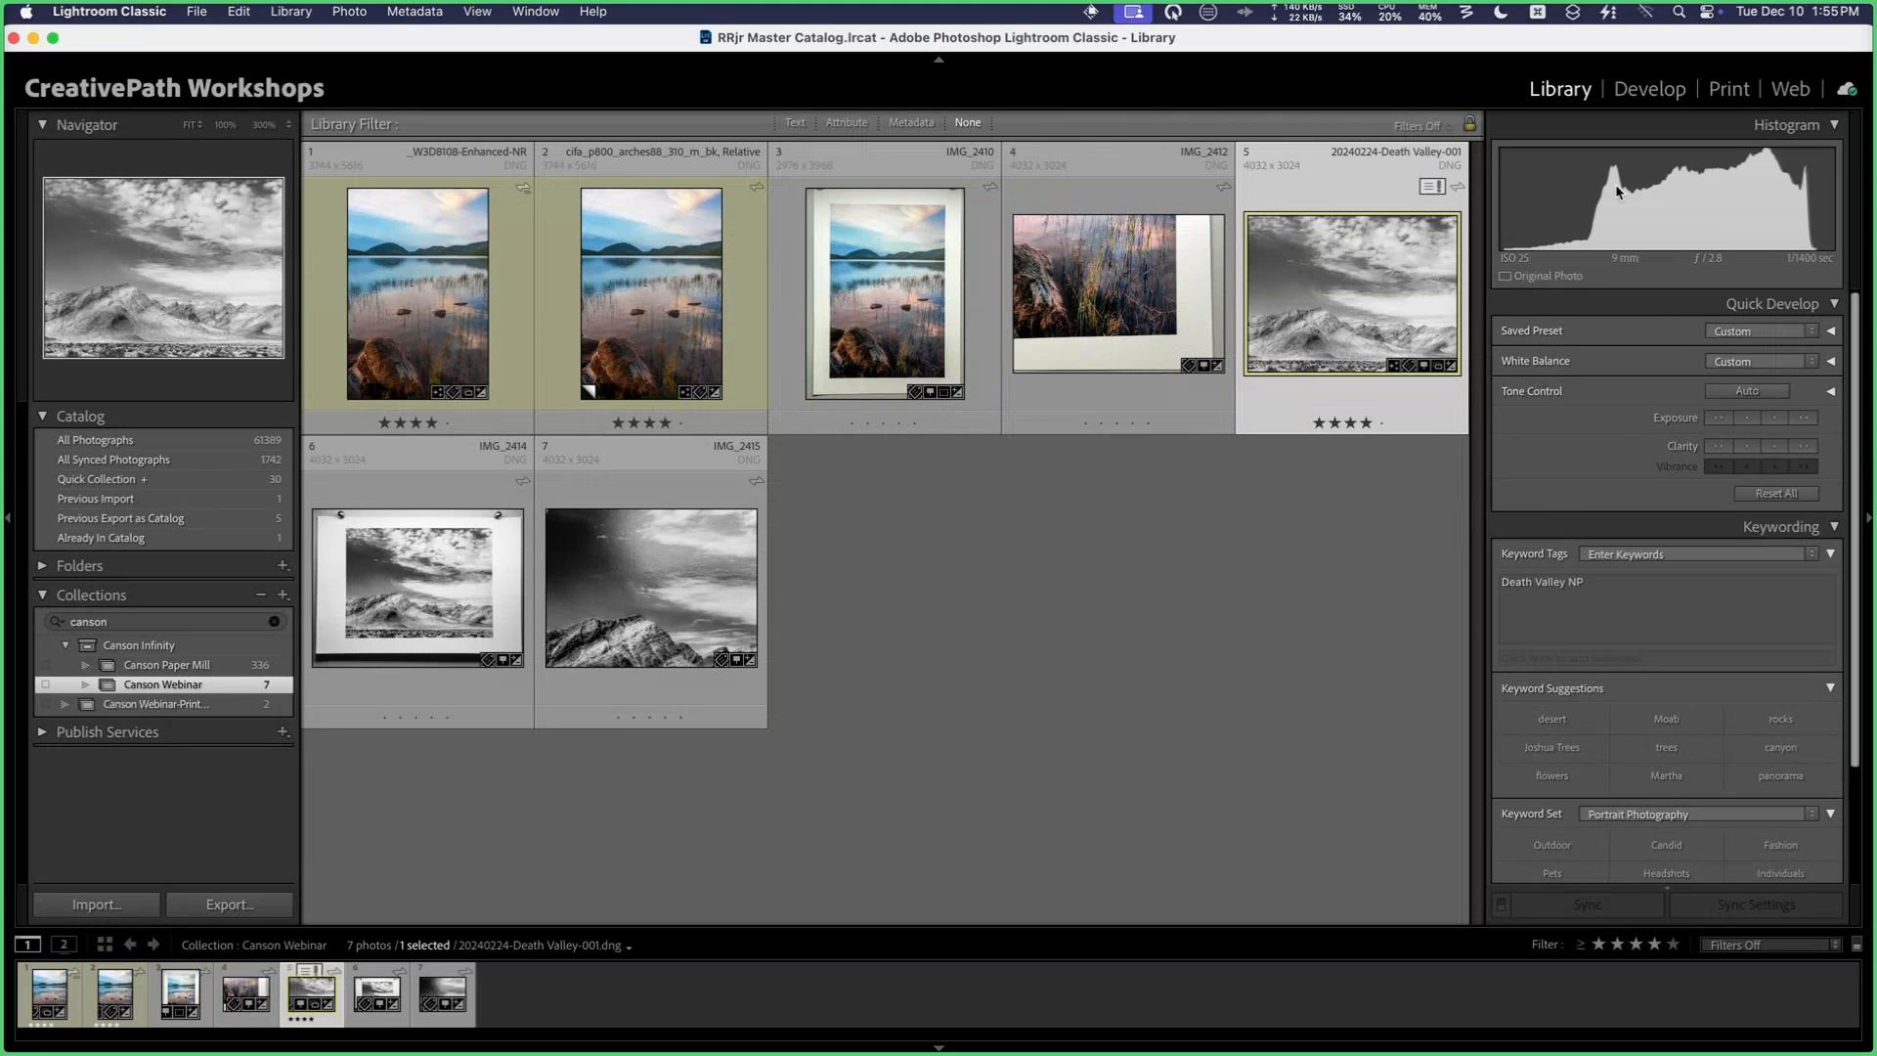
Step: Bring the Death Valley photo into the Print module and set the 11 x 17 in page to Landscape orientation
left_click(1728, 88)
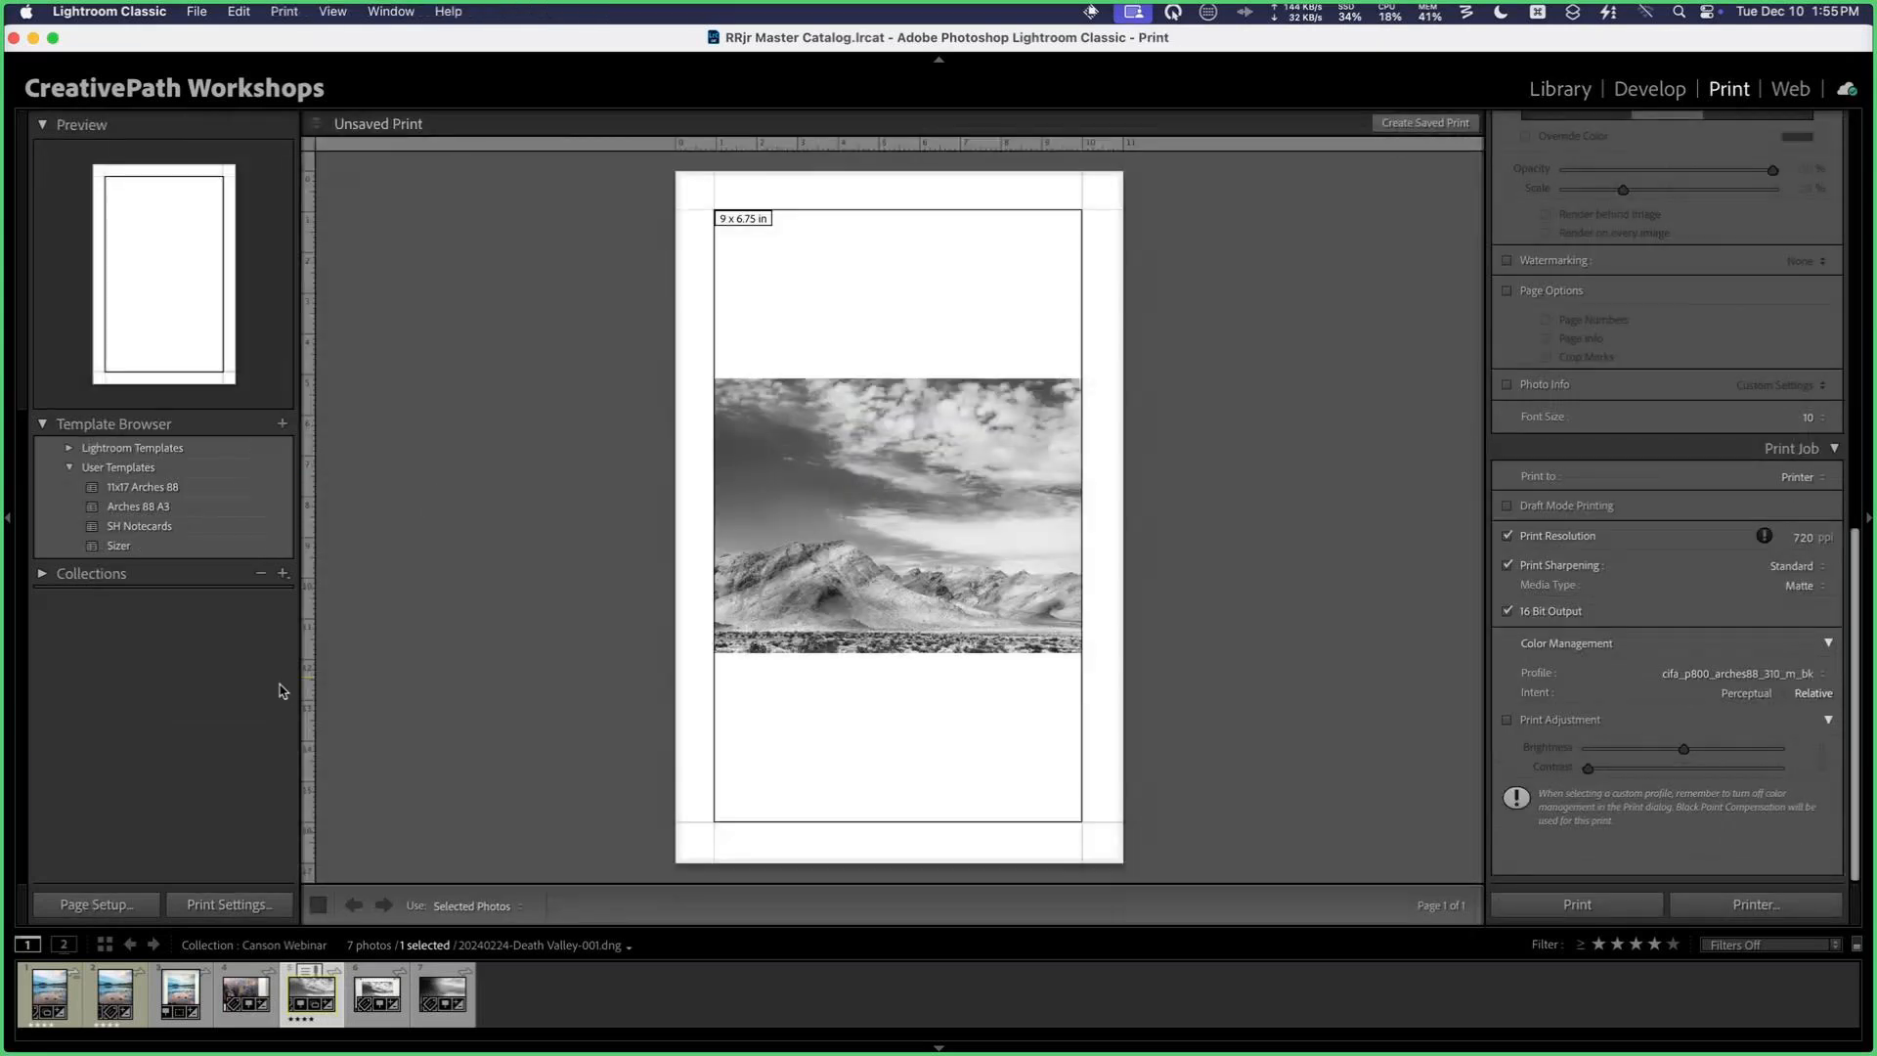
left_click(103, 904)
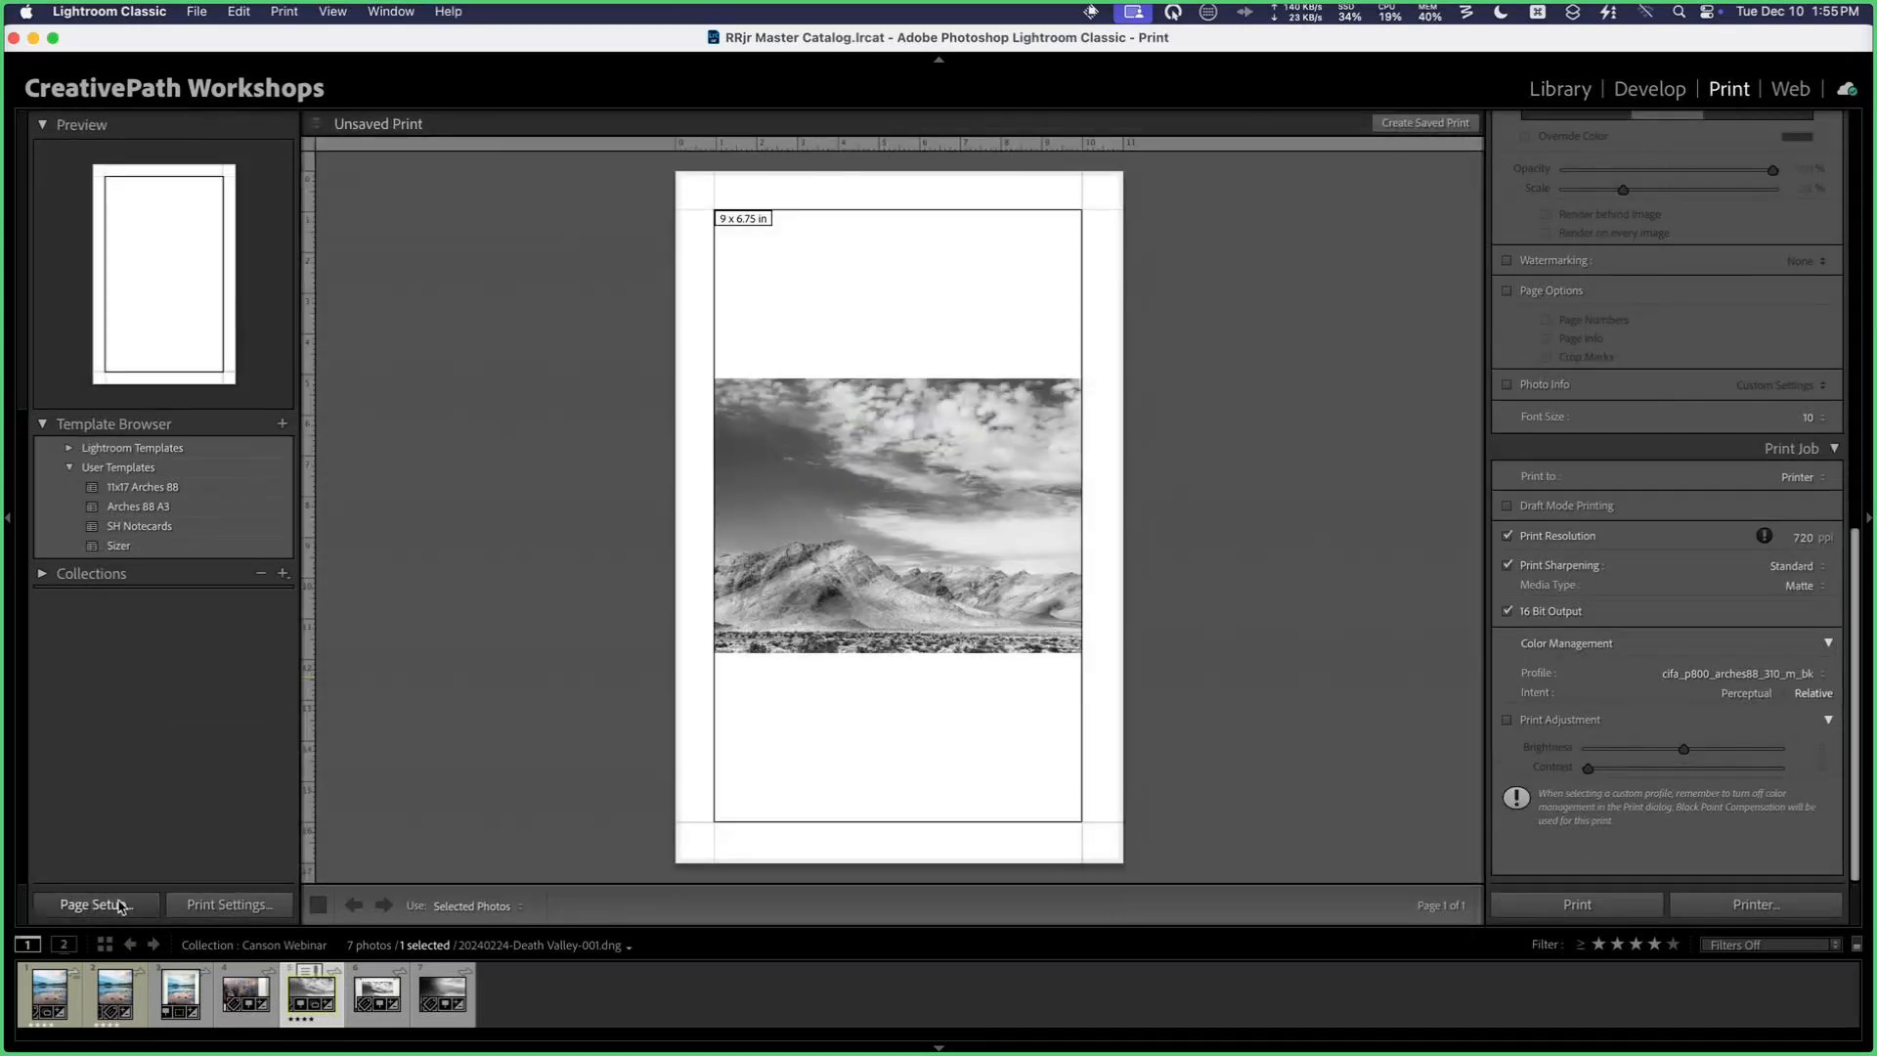
left_click(1127, 363)
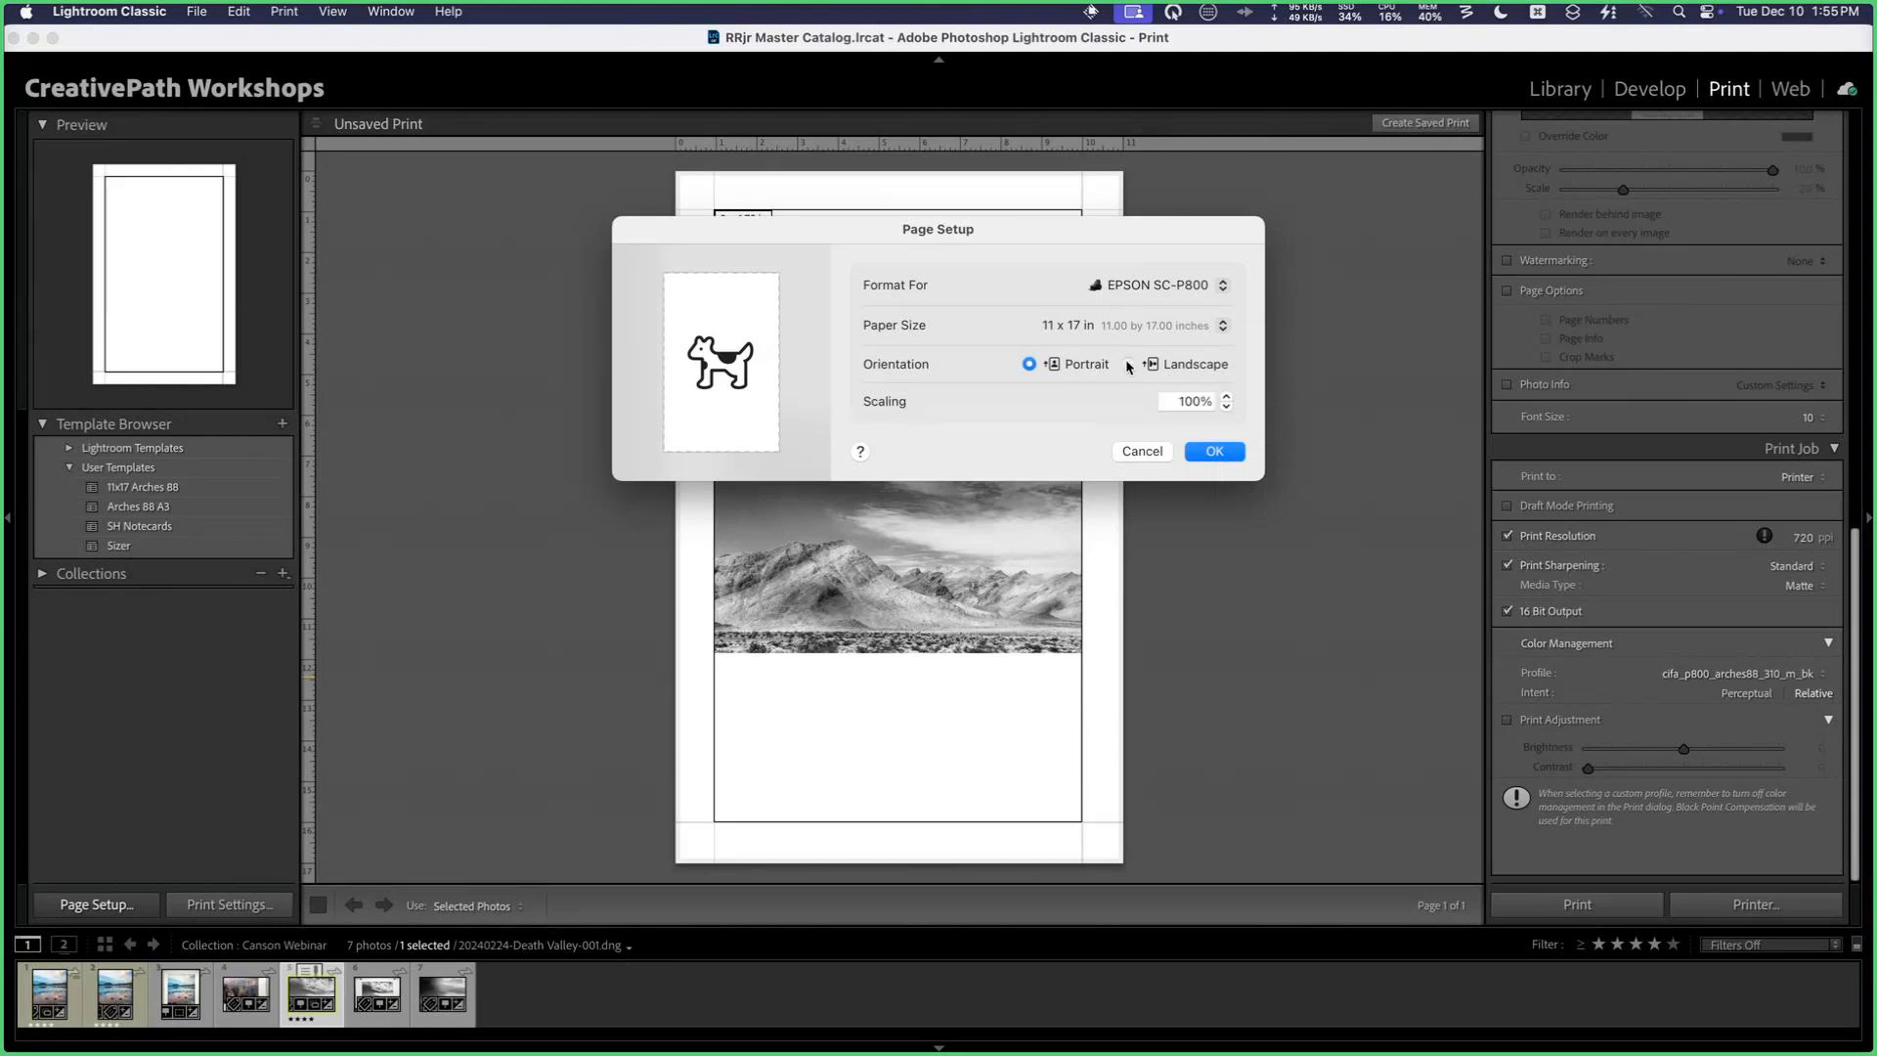
left_click(1127, 362)
left_click(1208, 452)
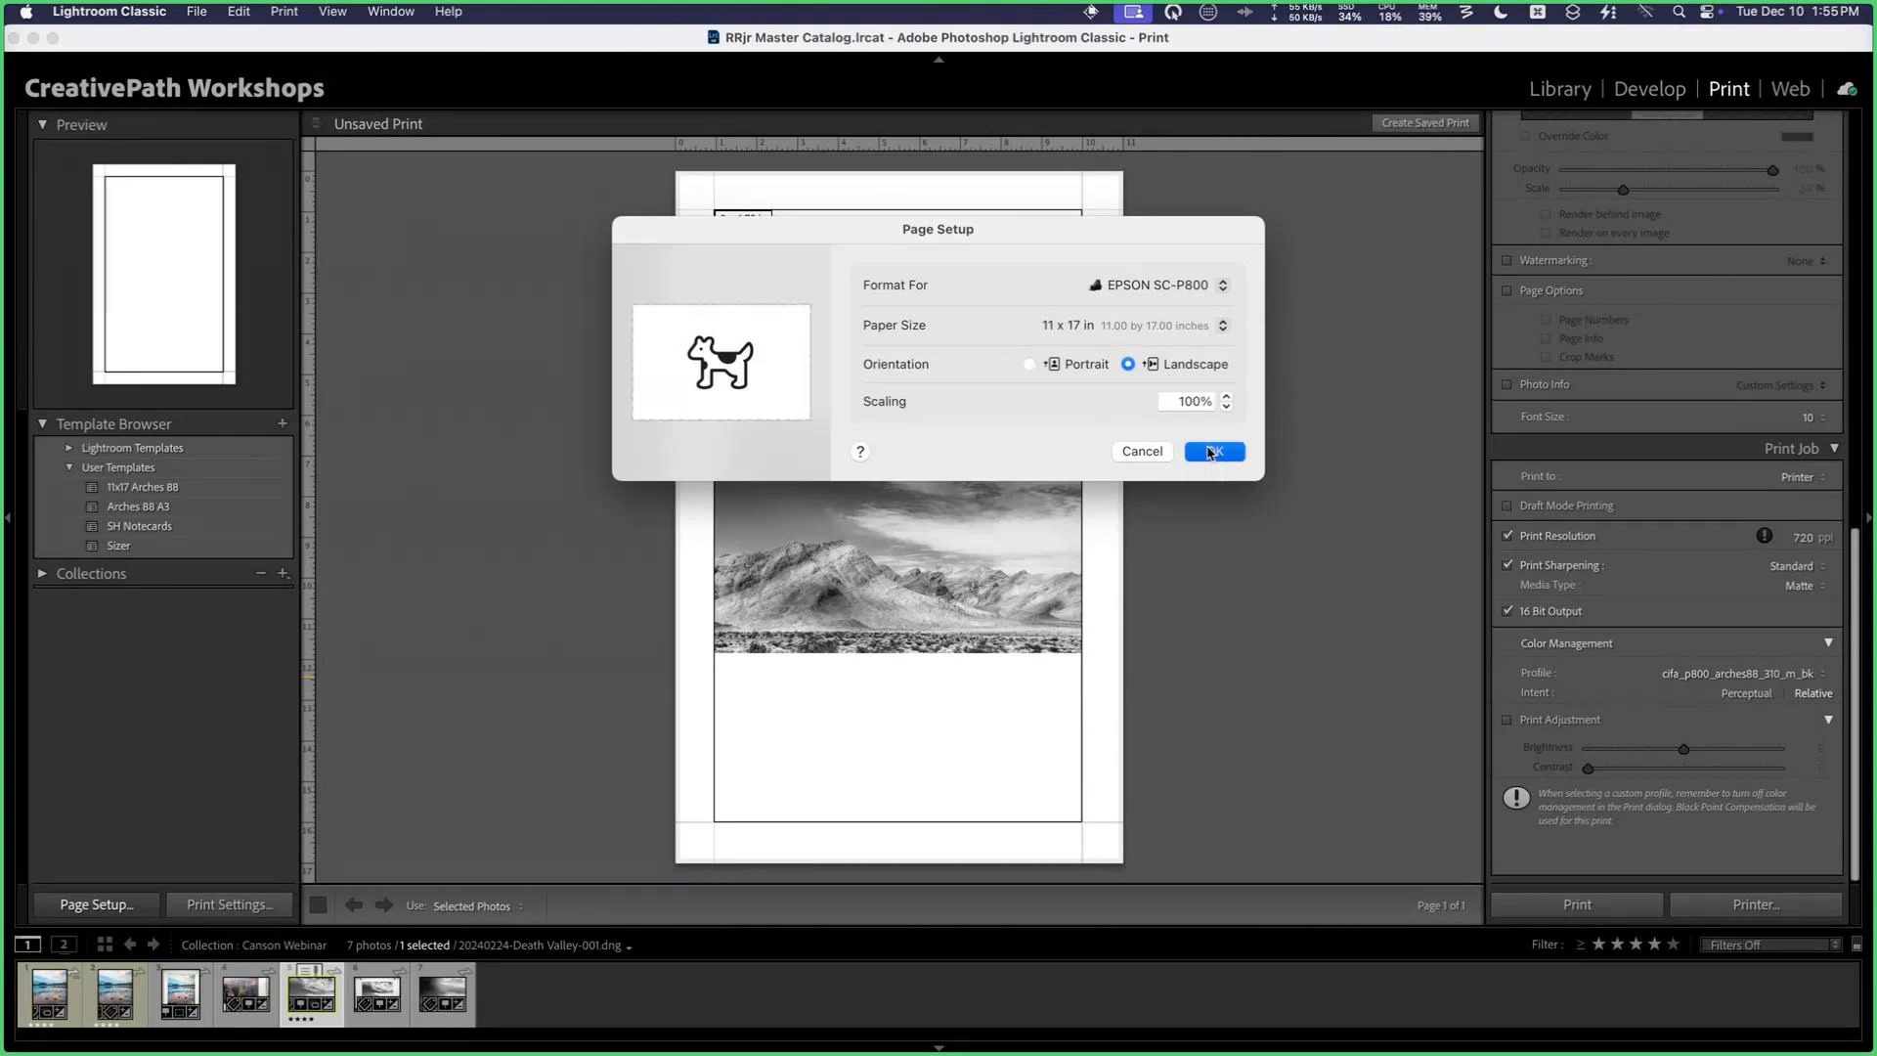
Step: Set the print resolution to 360 ppi and the print sharpening media type to Glossy
scroll(1759, 499, "up", 15)
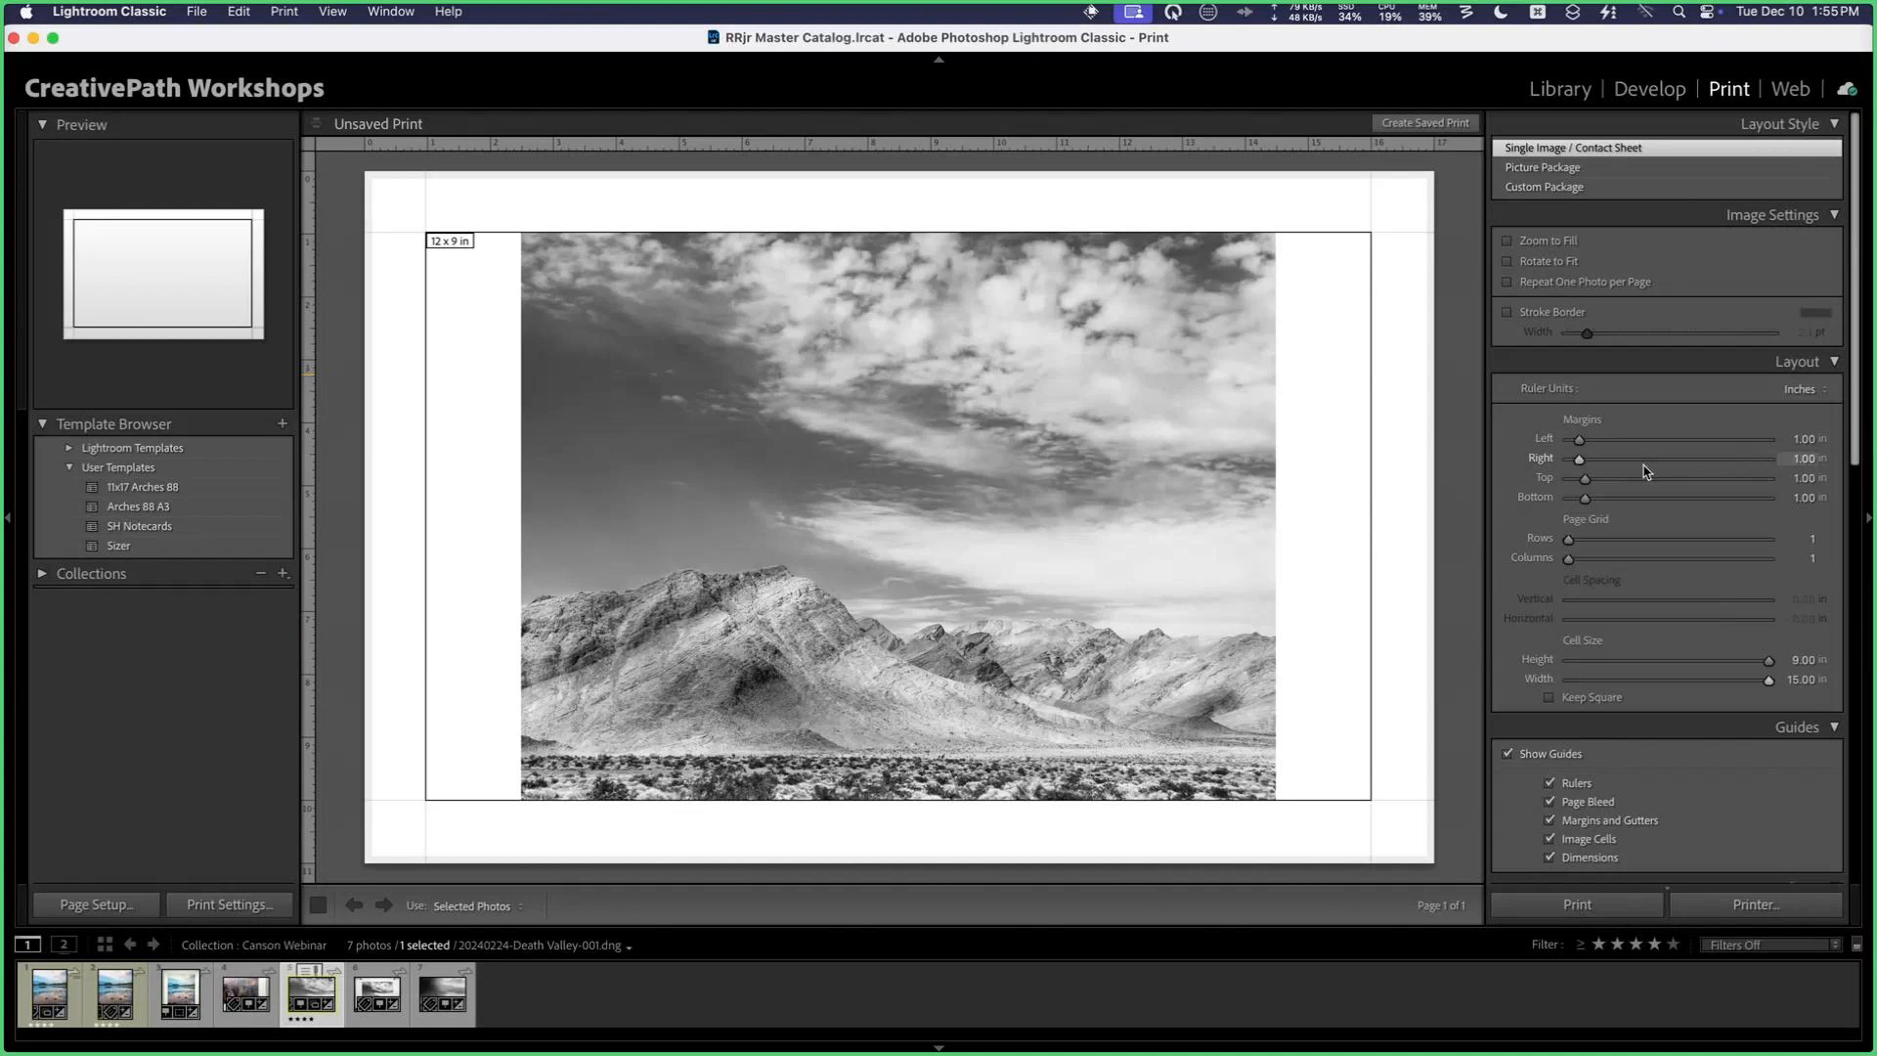
scroll(1643, 471, "down", 10)
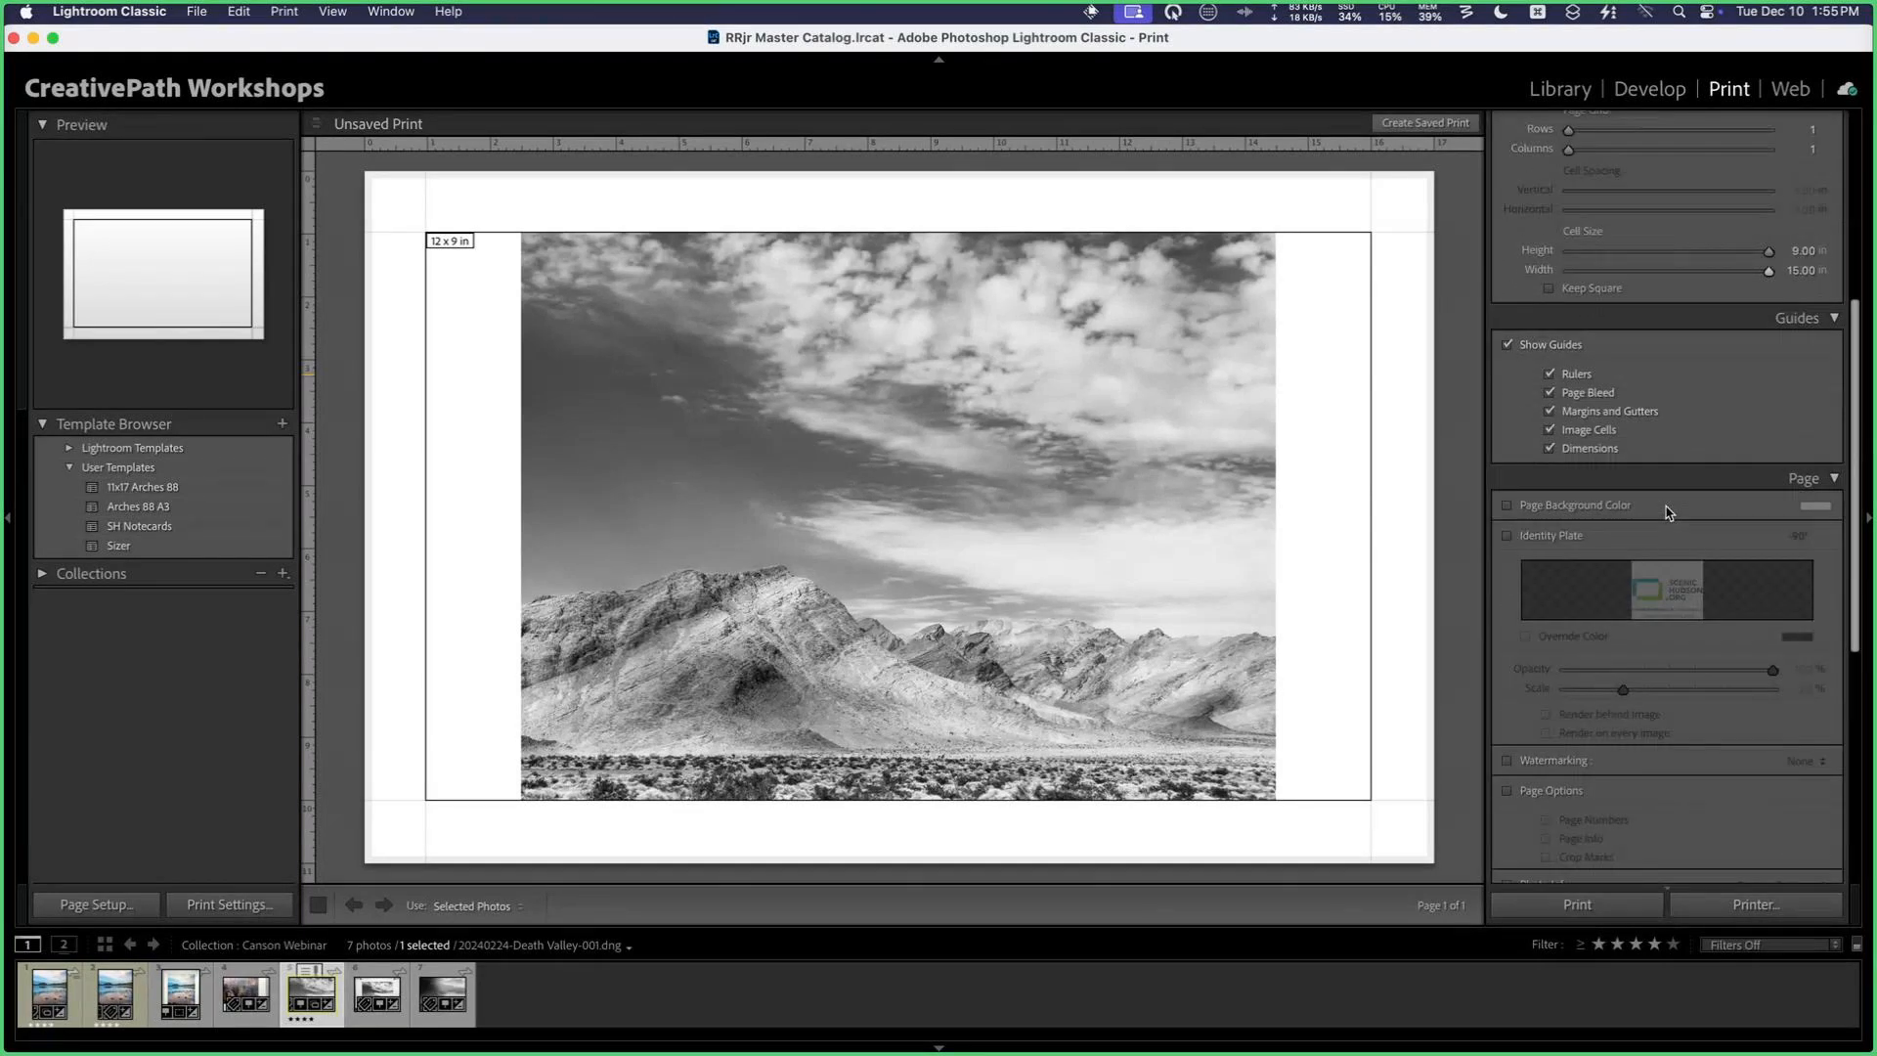
scroll(1667, 510, "down", 12)
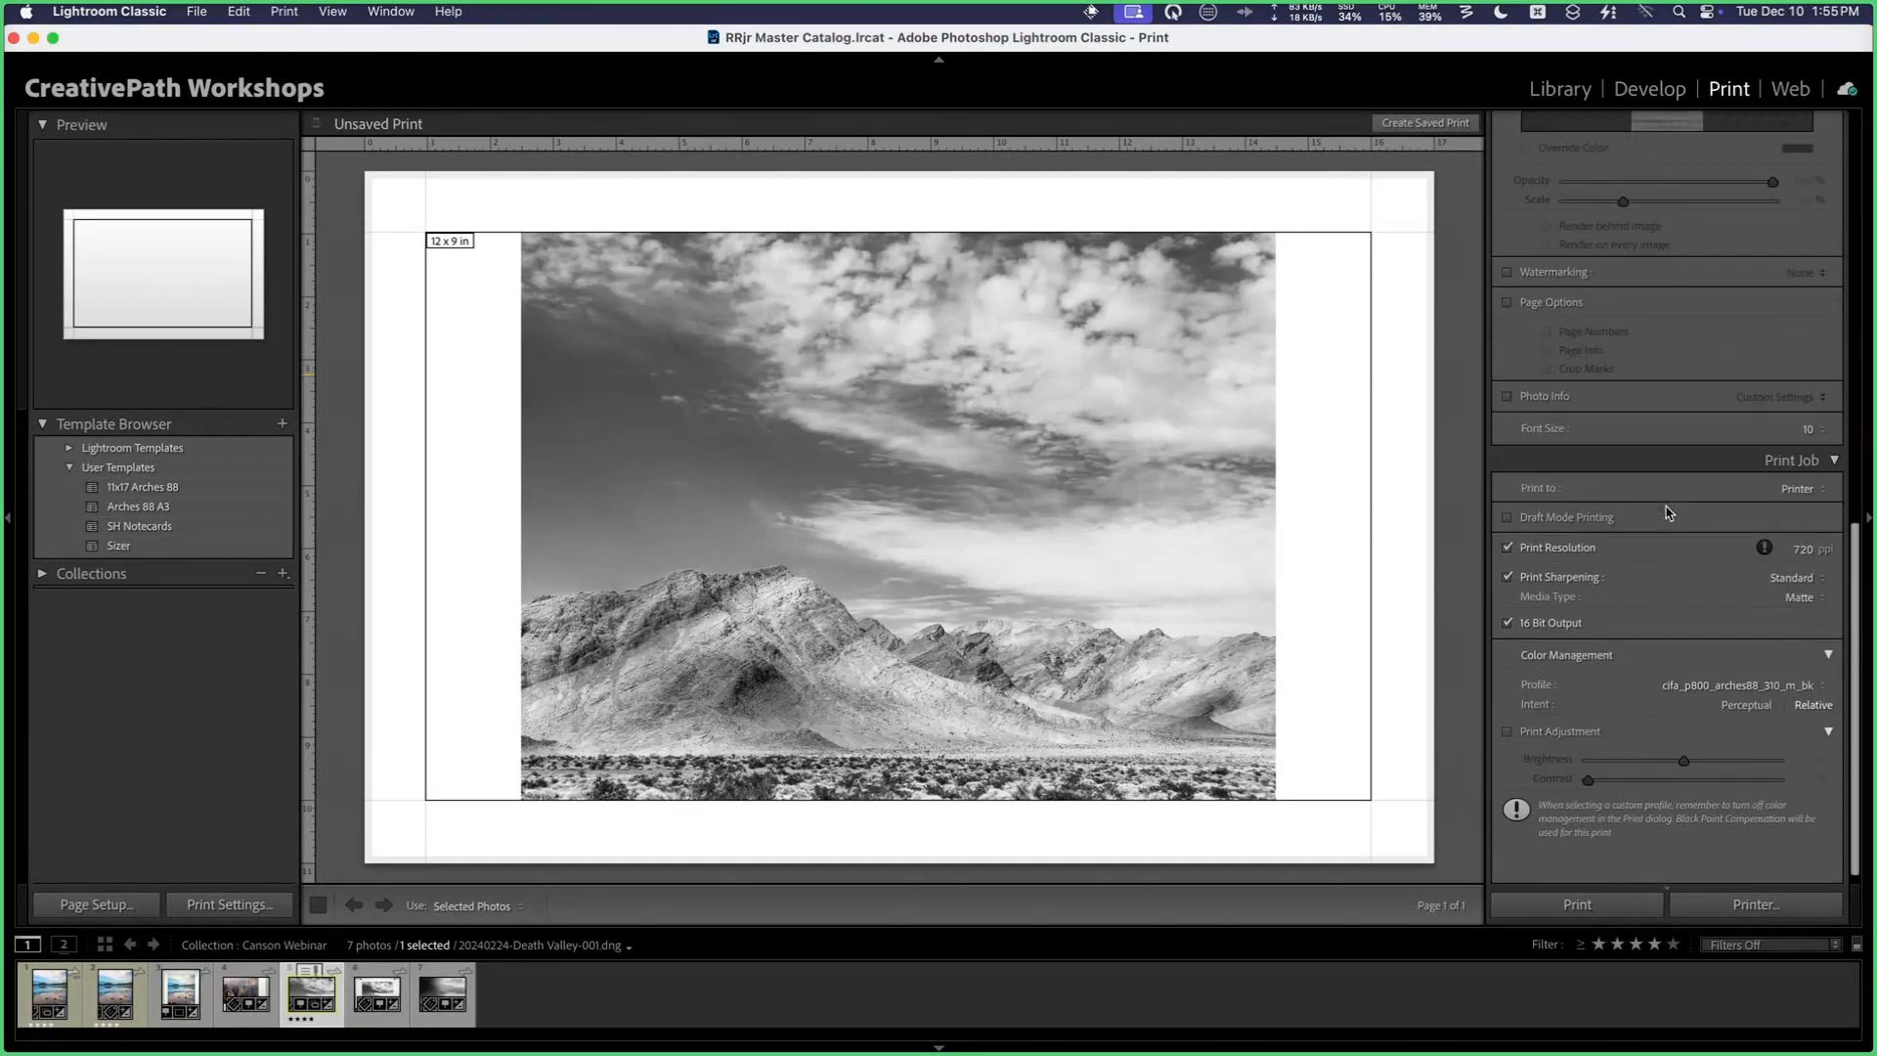
scroll(1668, 512, "down", 1)
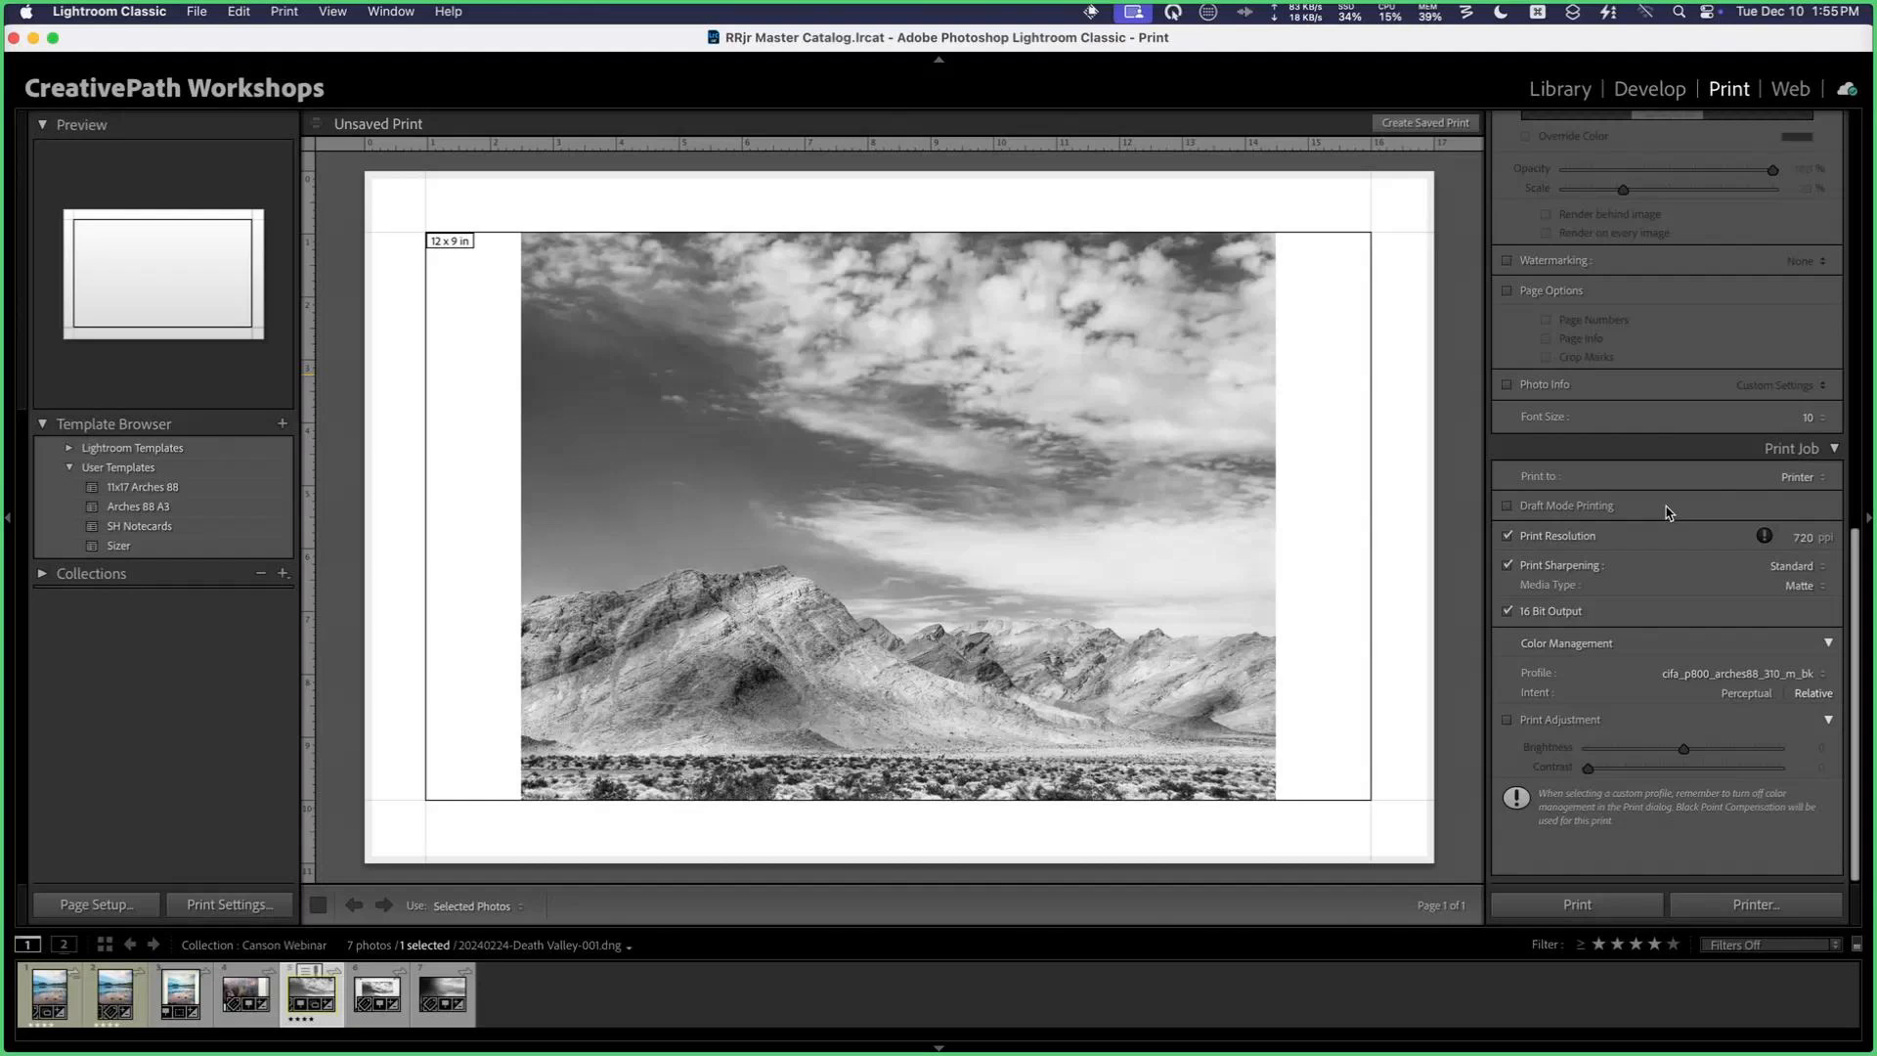
left_click(1506, 537)
left_click(1508, 540)
left_click(1795, 537)
type("360")
key("Return")
left_click(1797, 585)
left_click(1785, 608)
Step: Set the print color profile to cifa_p800_platine310_p_bk.icc with Perceptual intent
left_click(1737, 676)
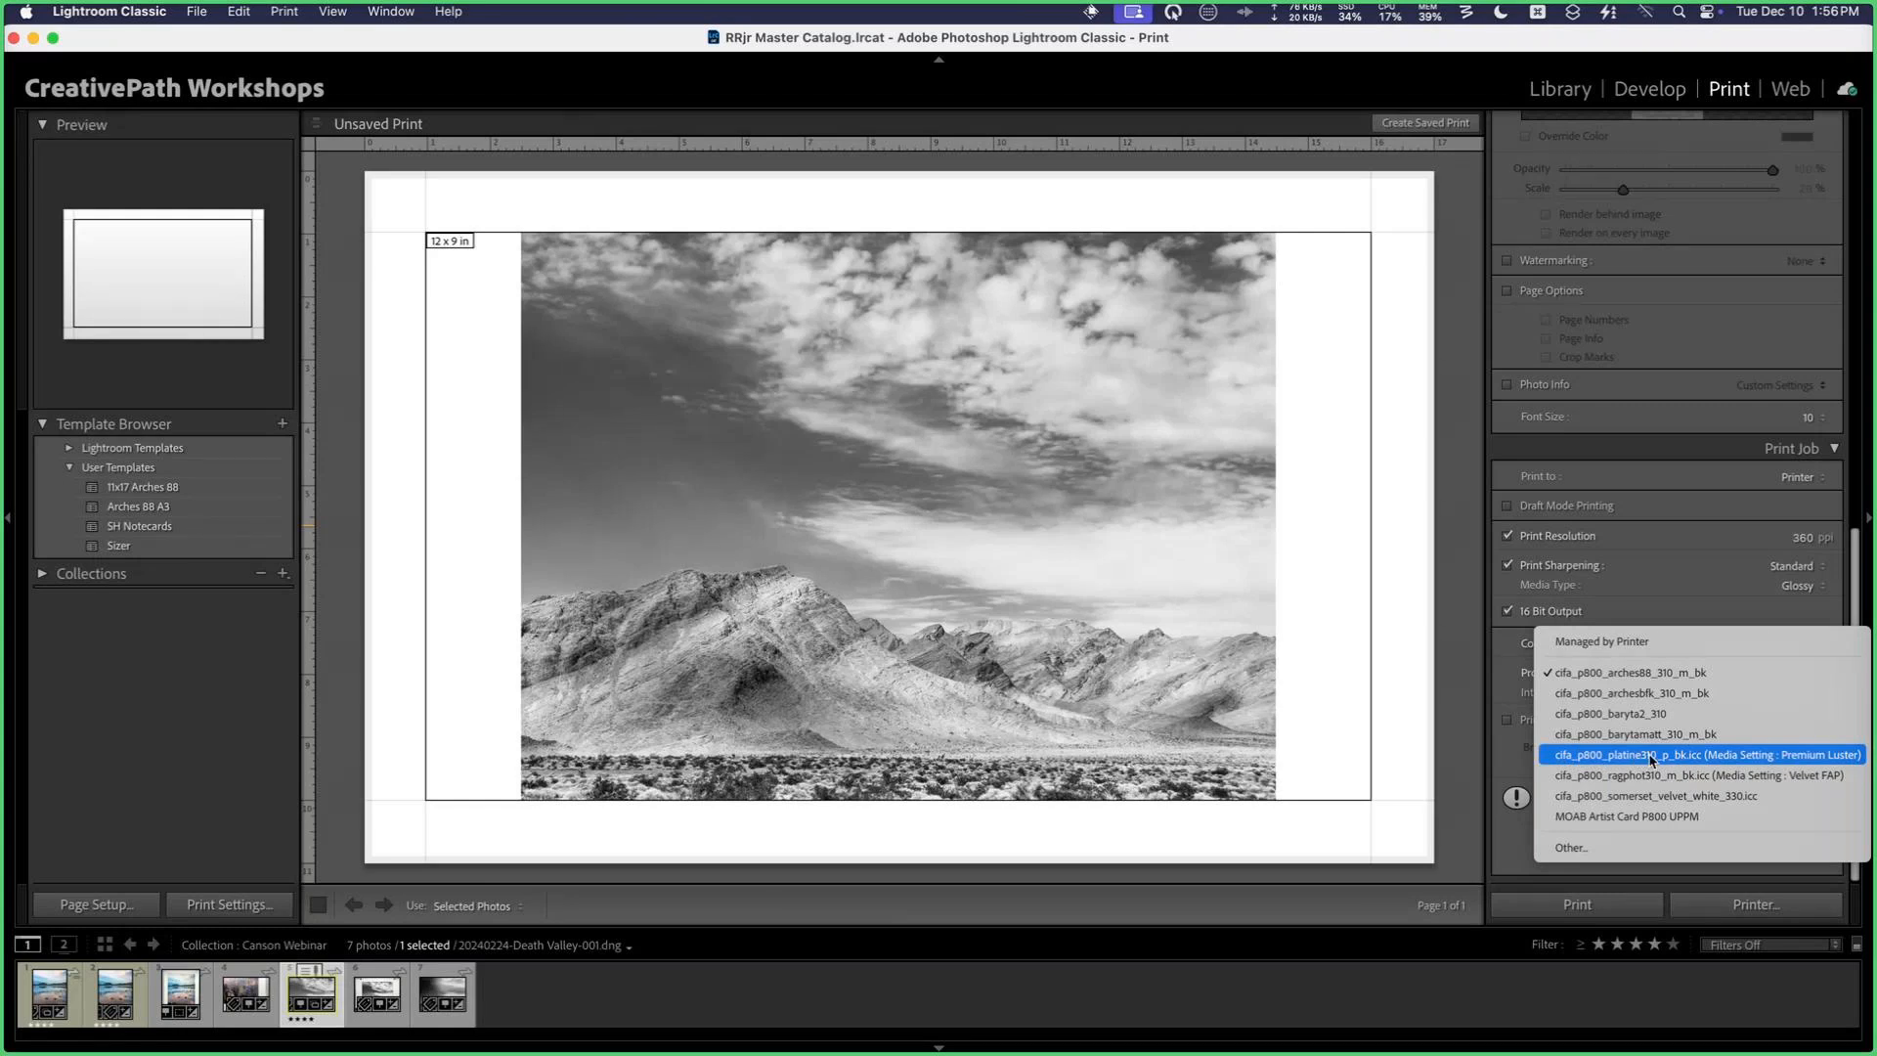
left_click(1826, 757)
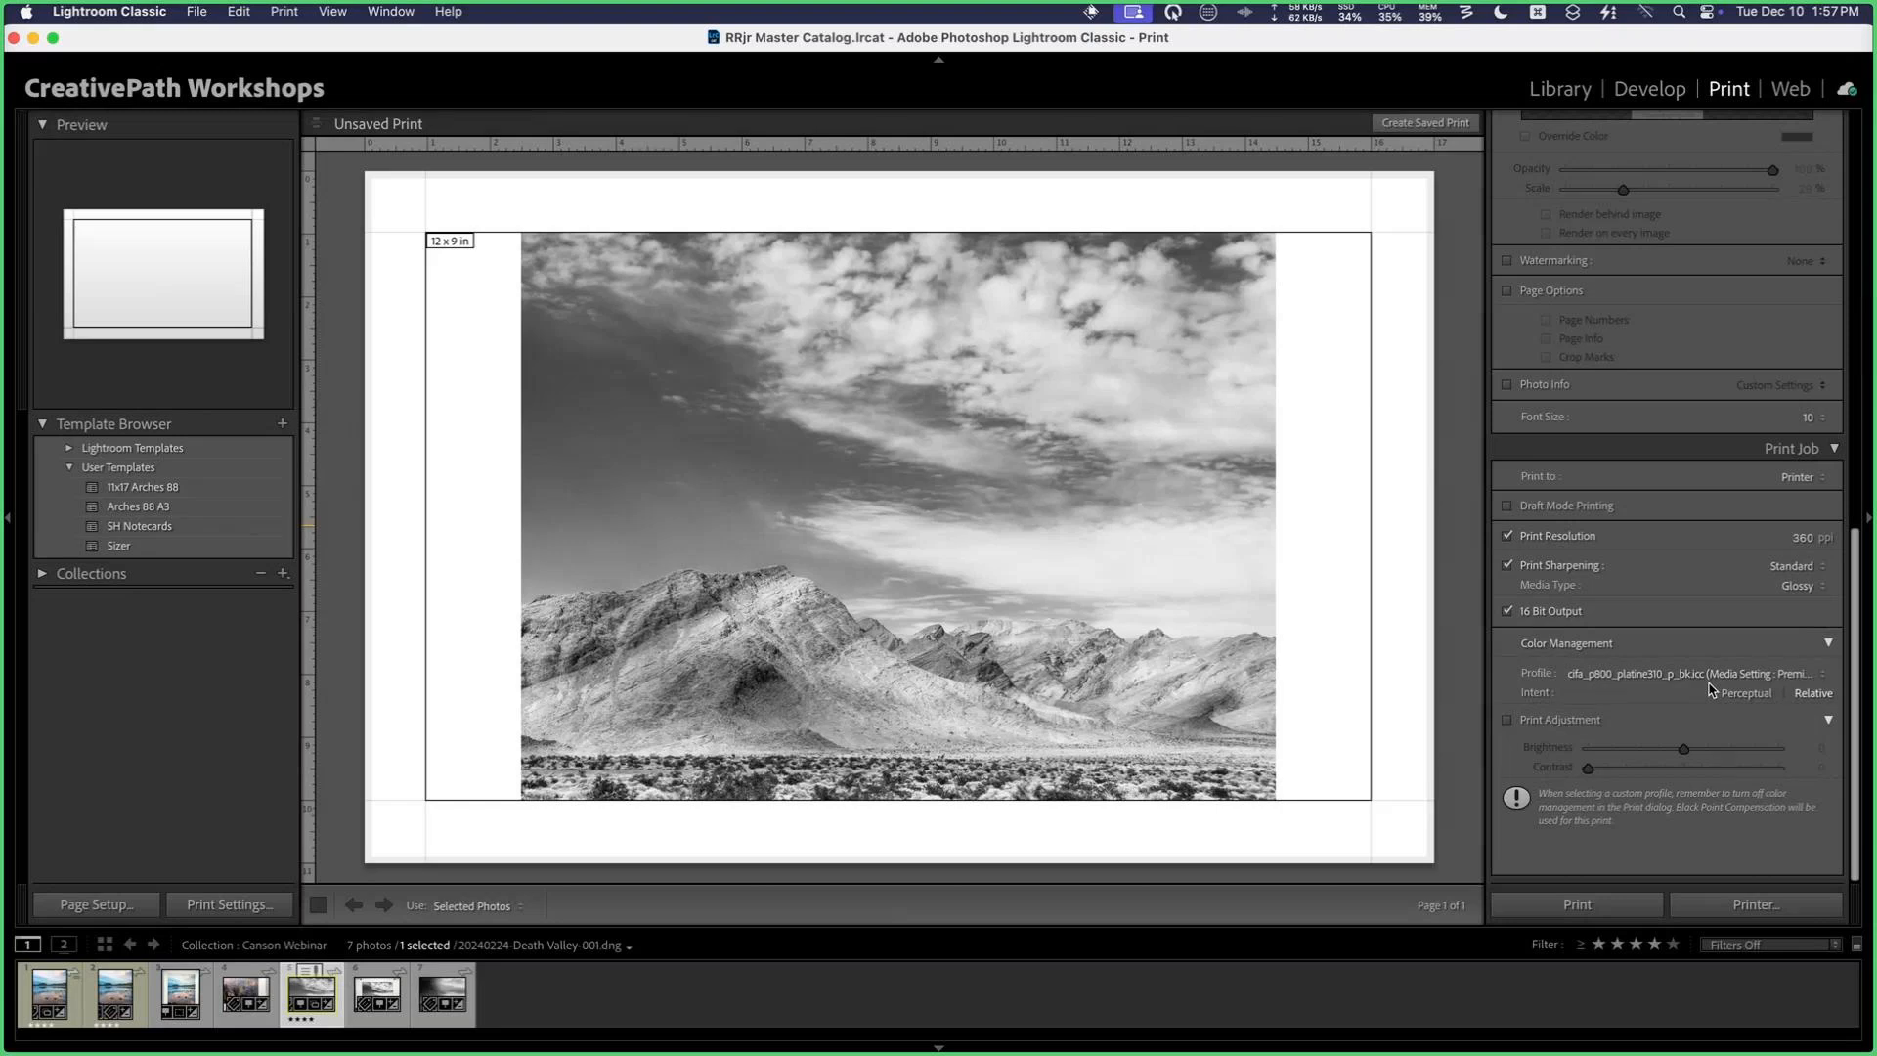
left_click(1739, 693)
Step: Open the EPSON SC-P800 driver's printer settings and set the paper source to Sheet Feeder
left_click(244, 907)
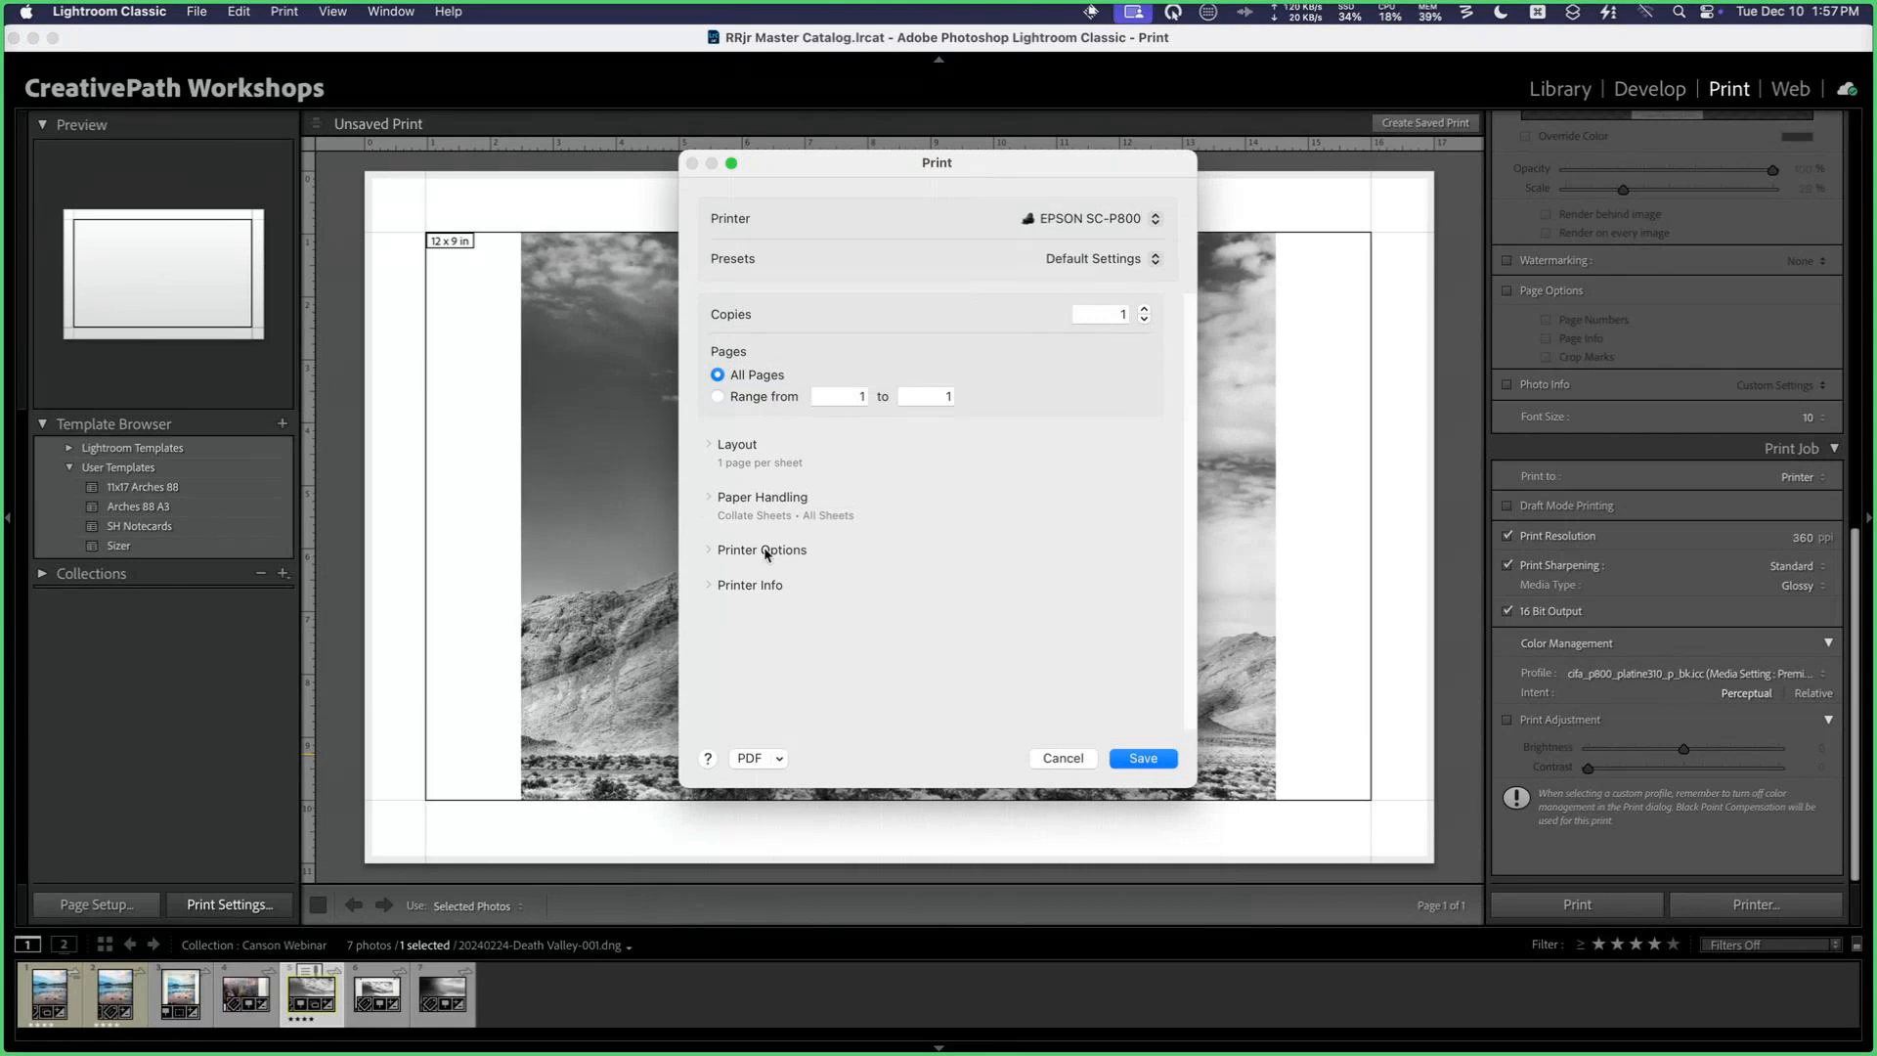
left_click(766, 551)
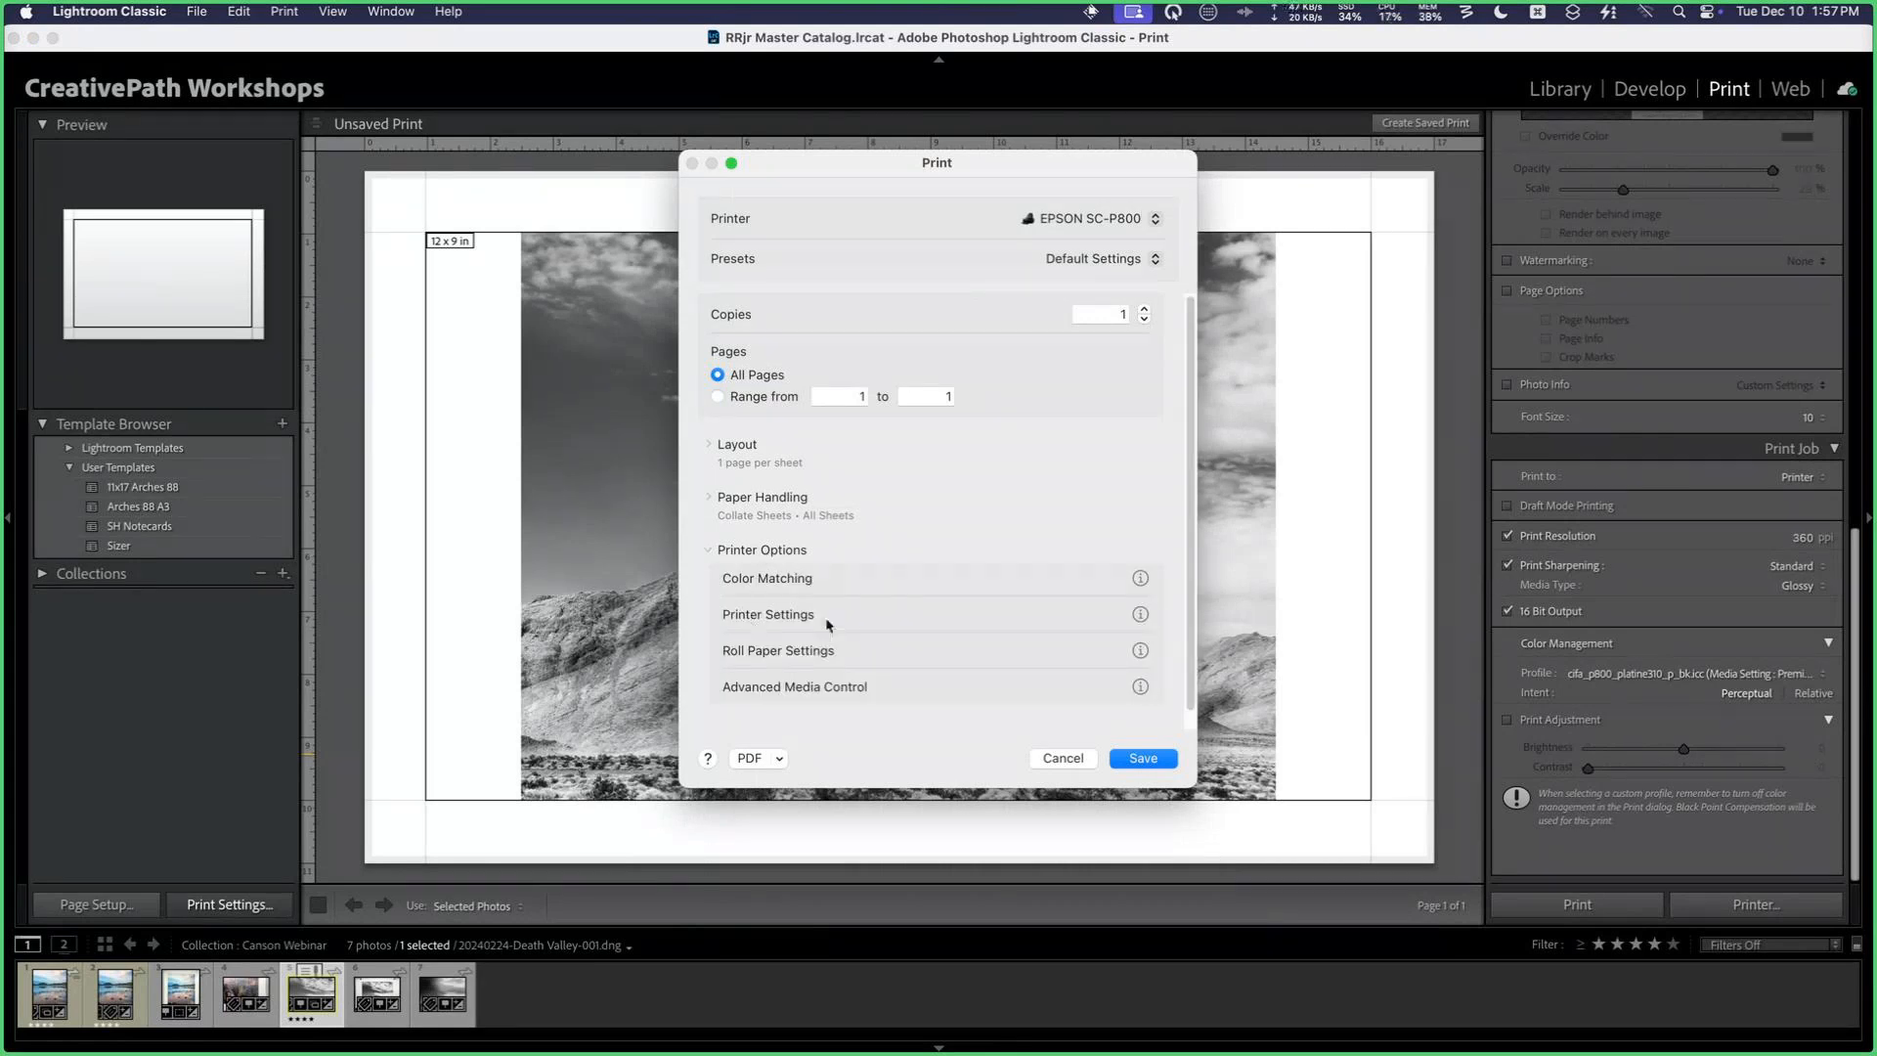
left_click(1140, 614)
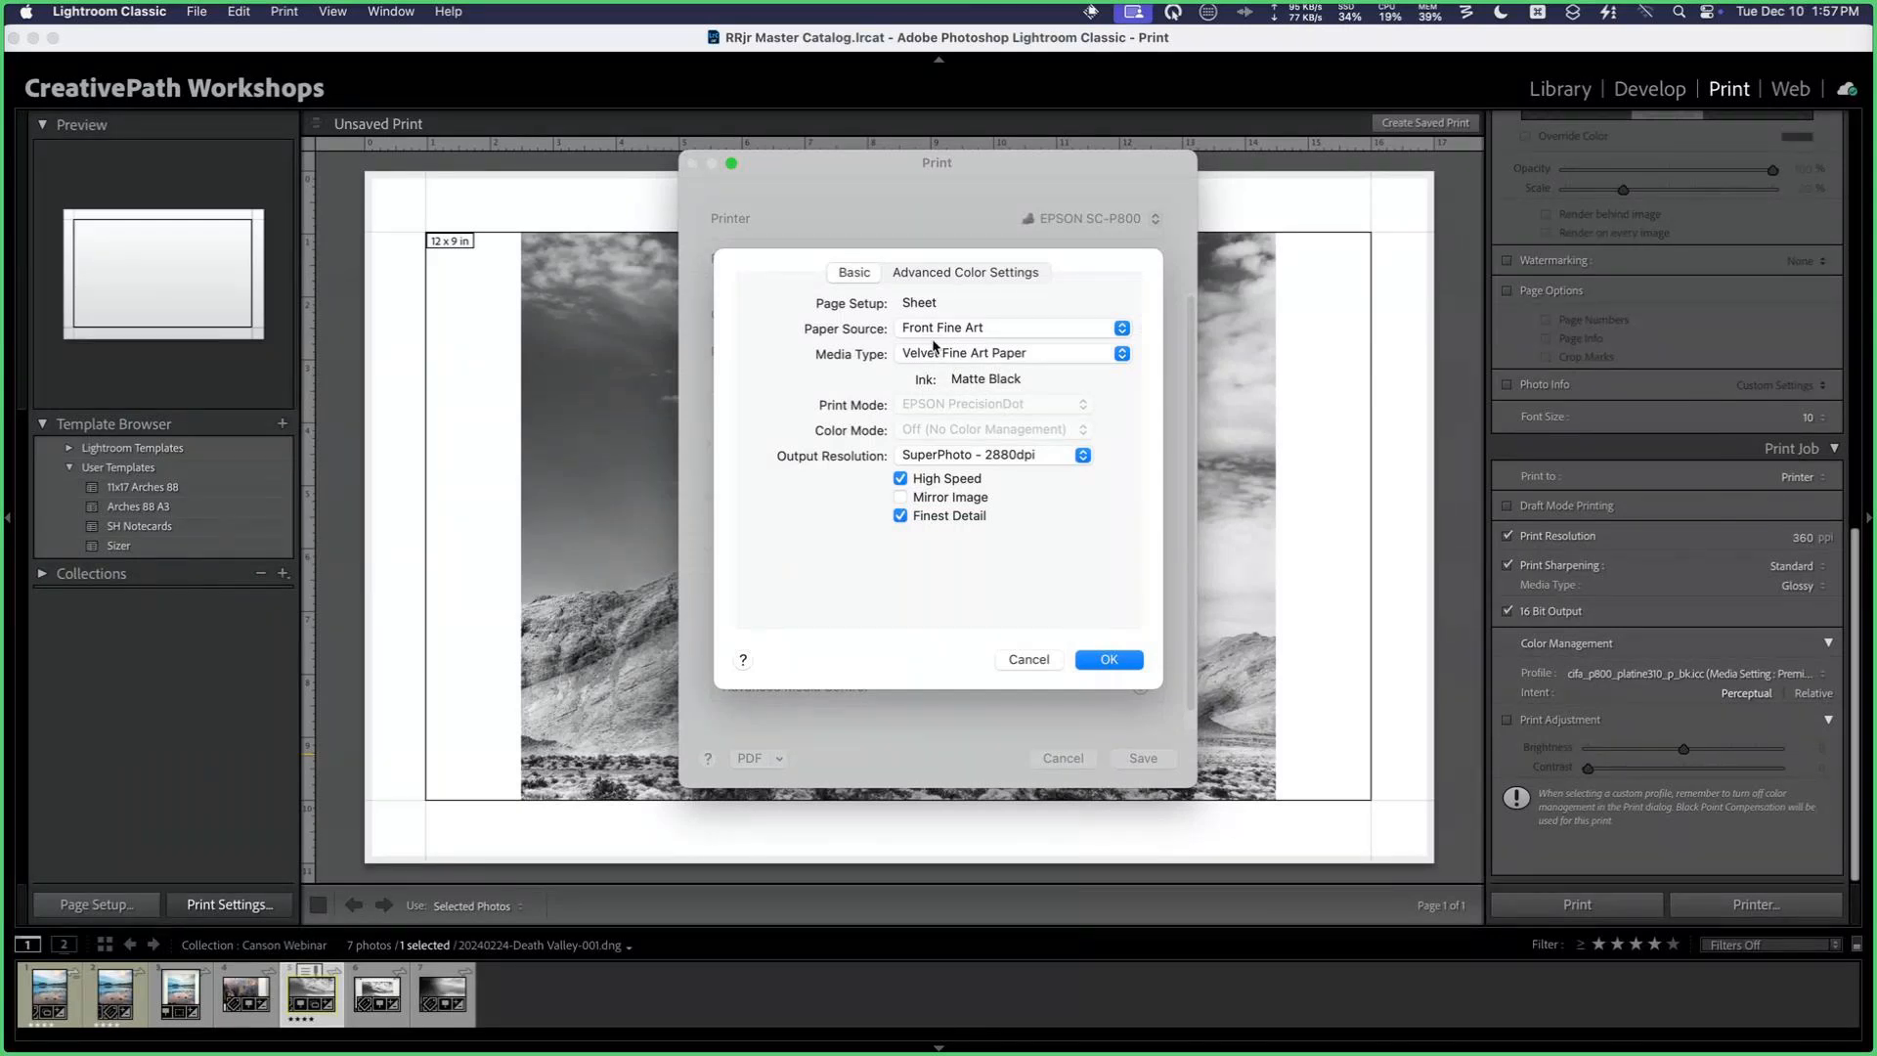
left_click(939, 328)
left_click(944, 313)
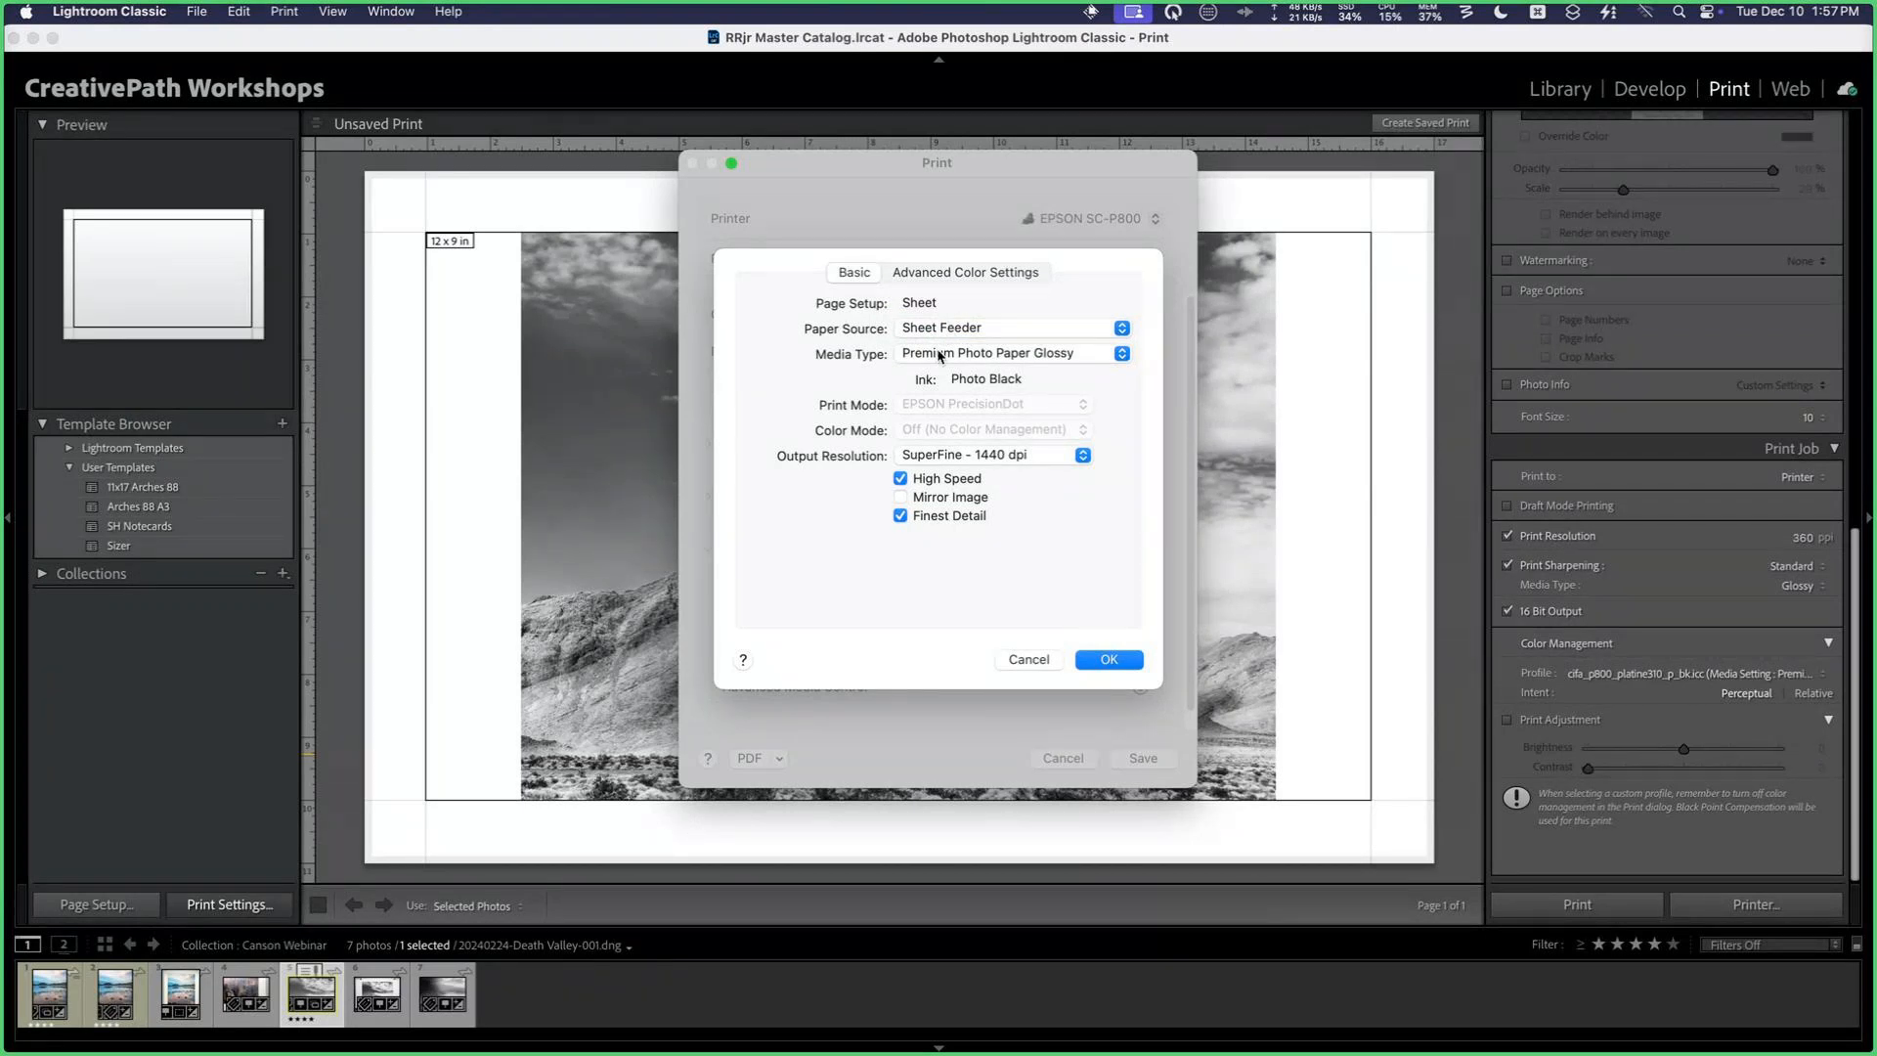
Step: Set the printer driver's media type to Ultra Premium Photo Paper Luster from the Photo Paper group
left_click(939, 353)
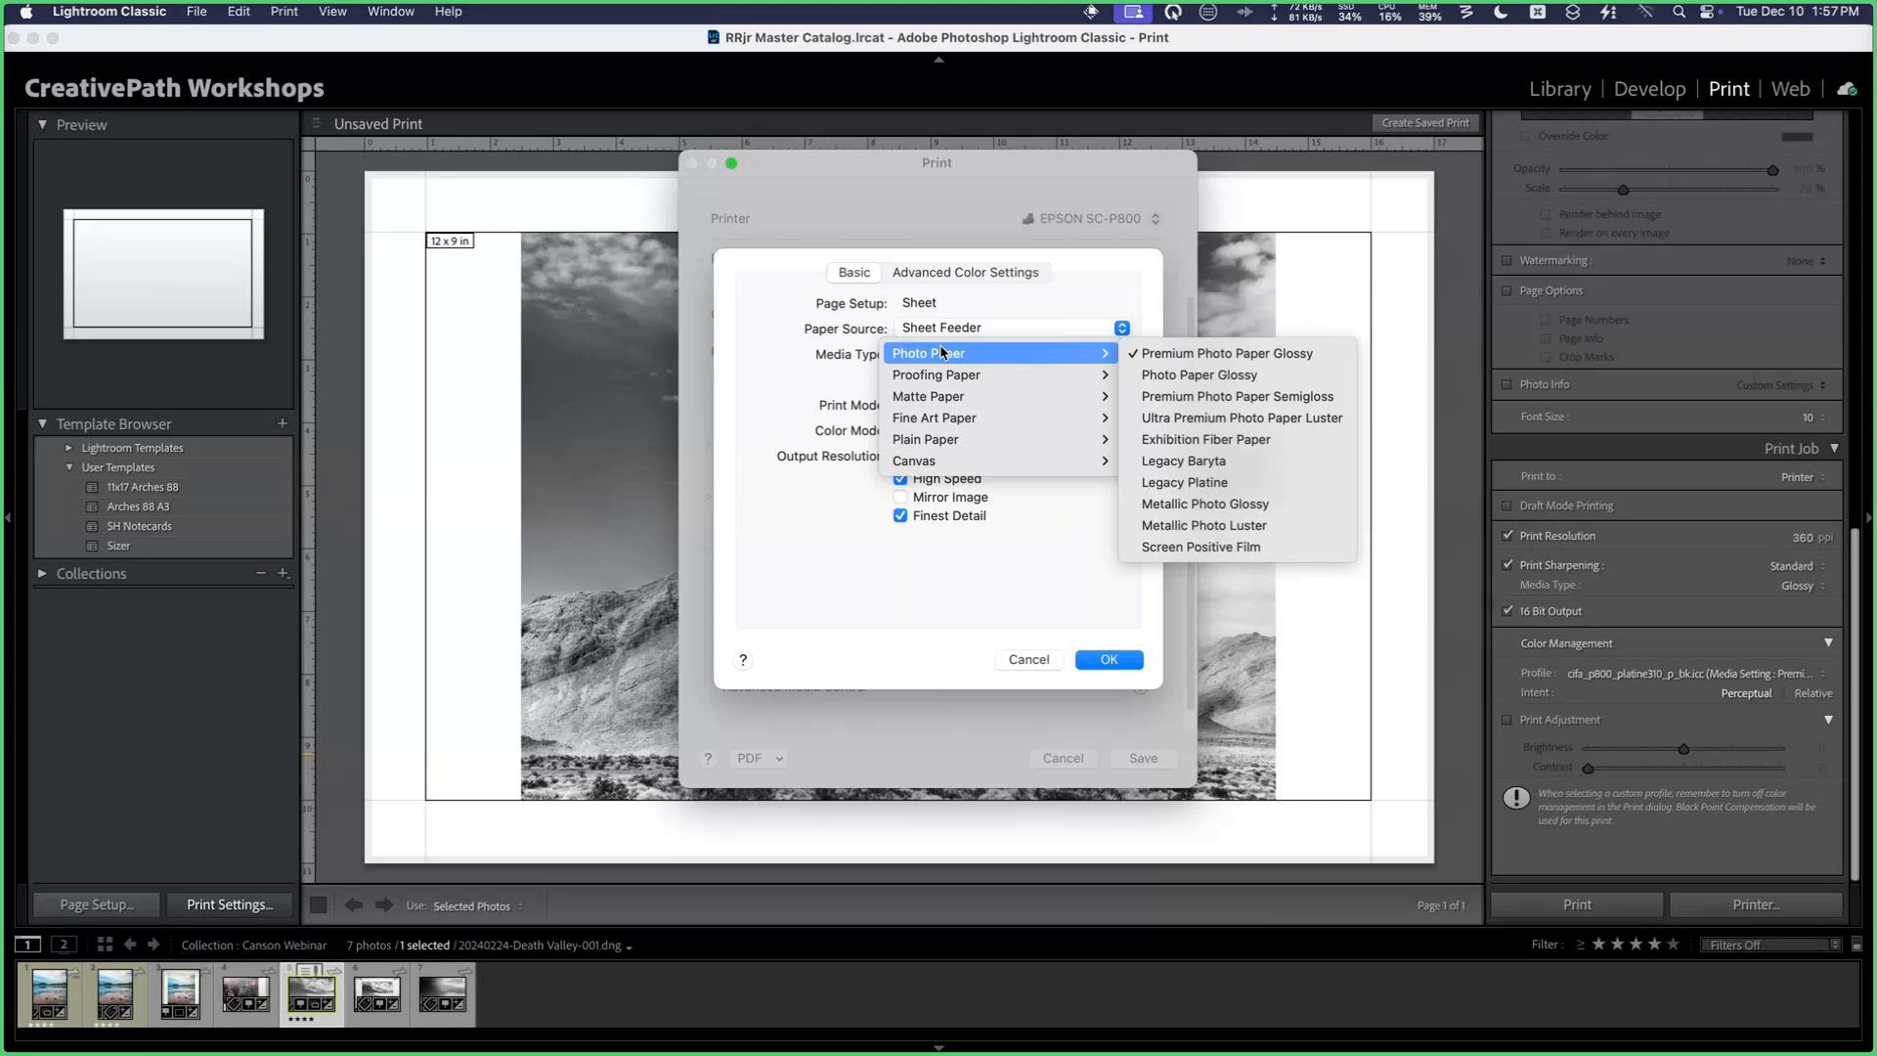
mouse_move(944, 402)
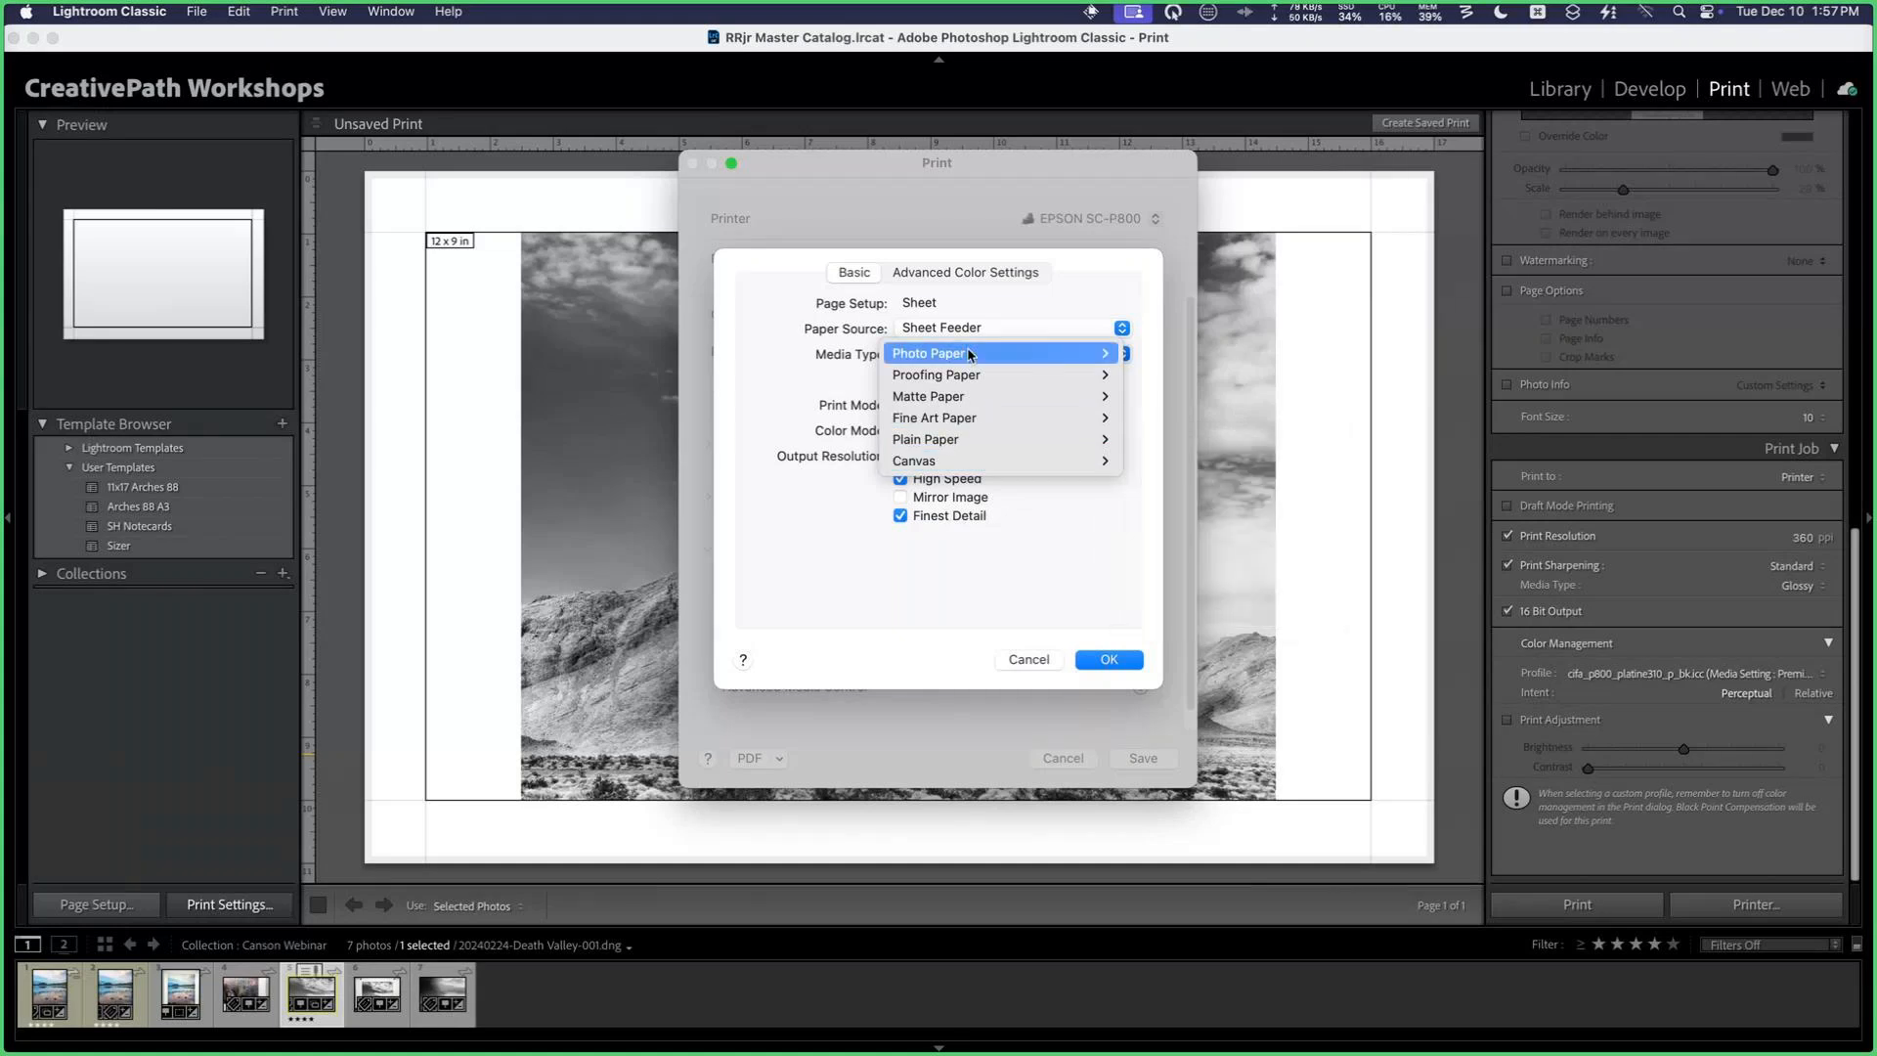
mouse_move(972, 354)
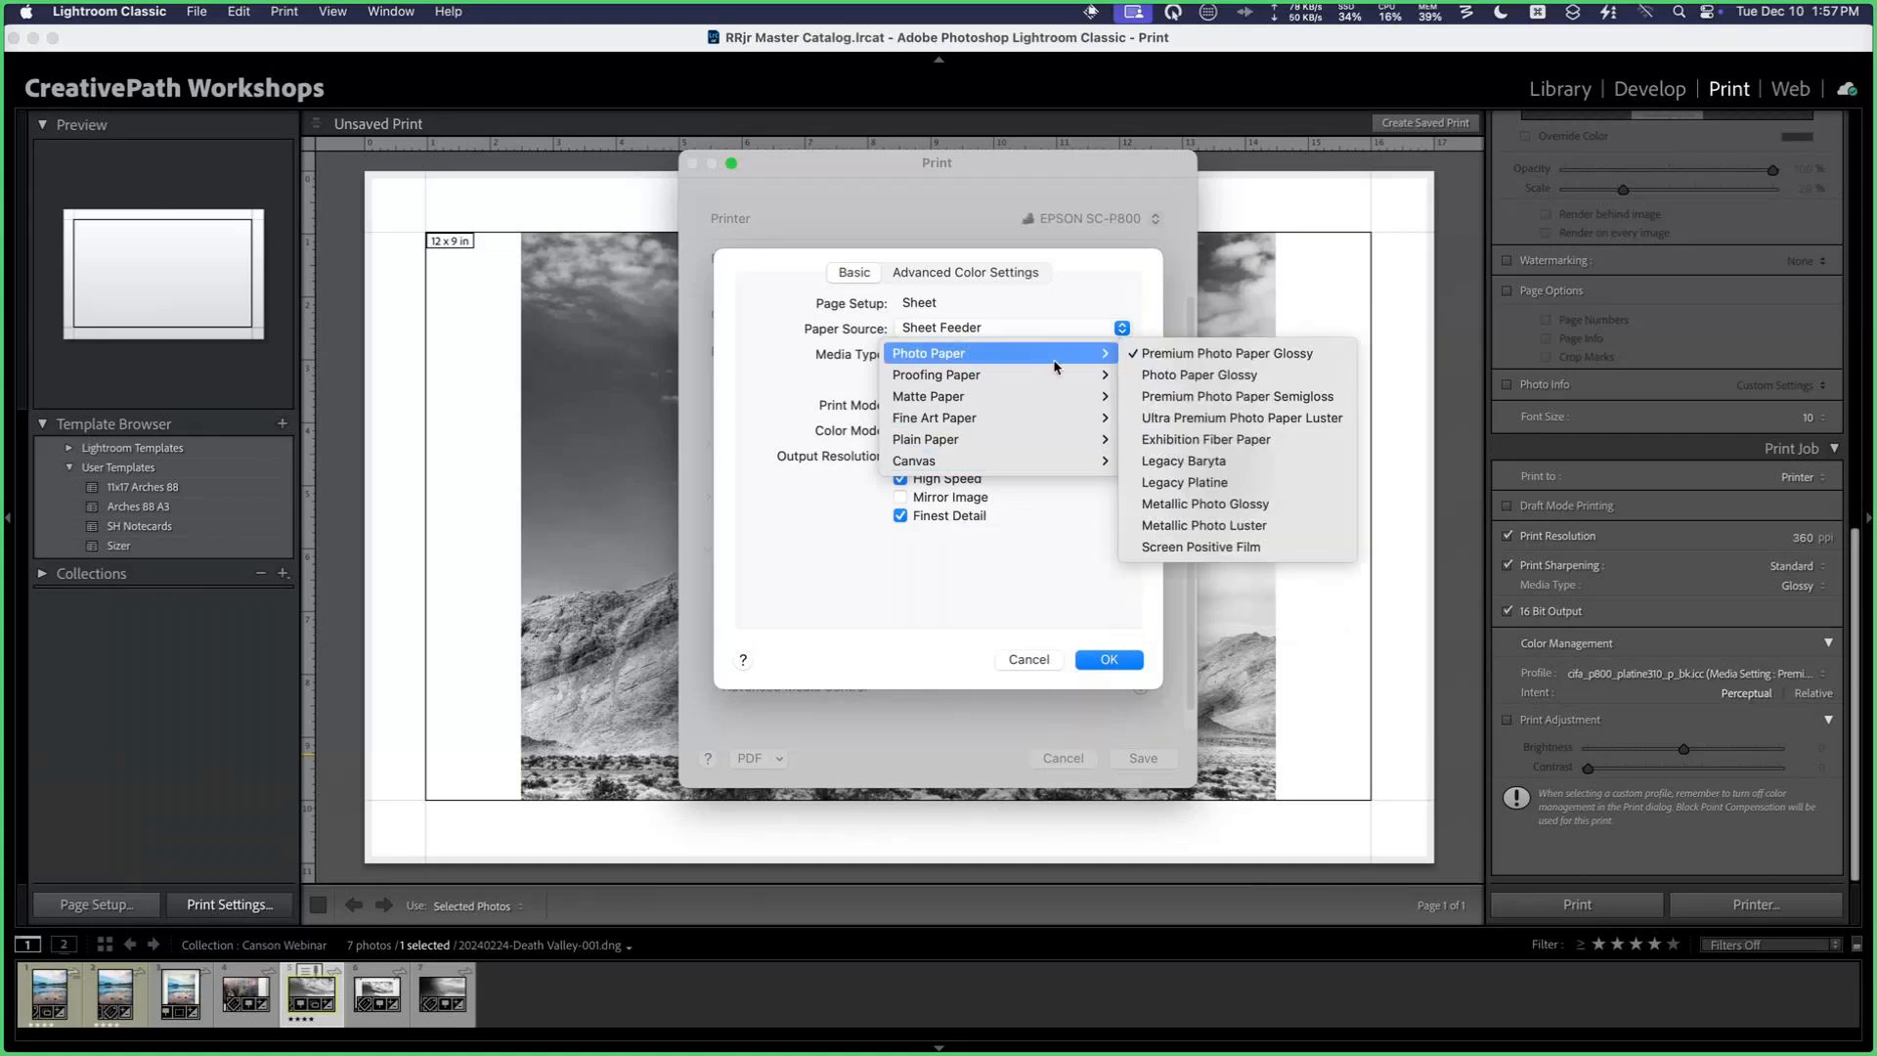
left_click(1311, 426)
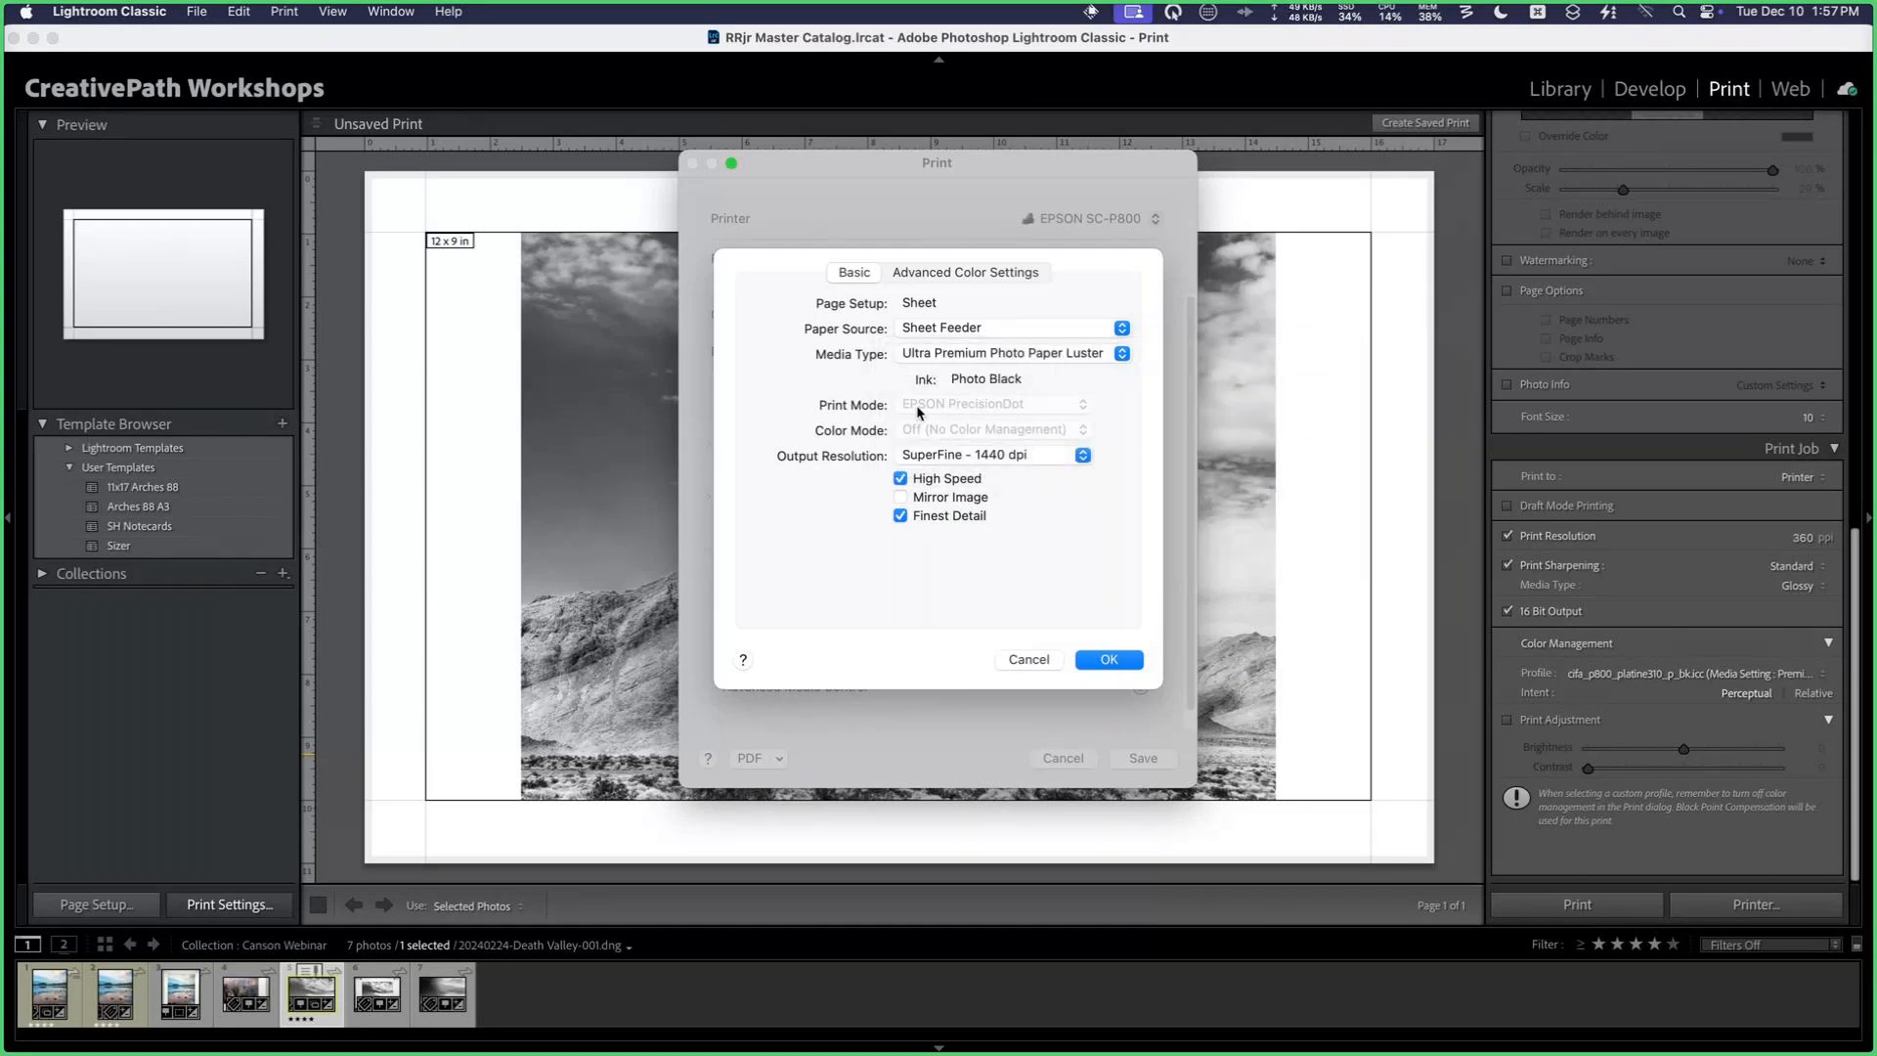
Step: Set the output resolution to SuperPhoto - 2880dpi and save the printer settings
left_click(964, 458)
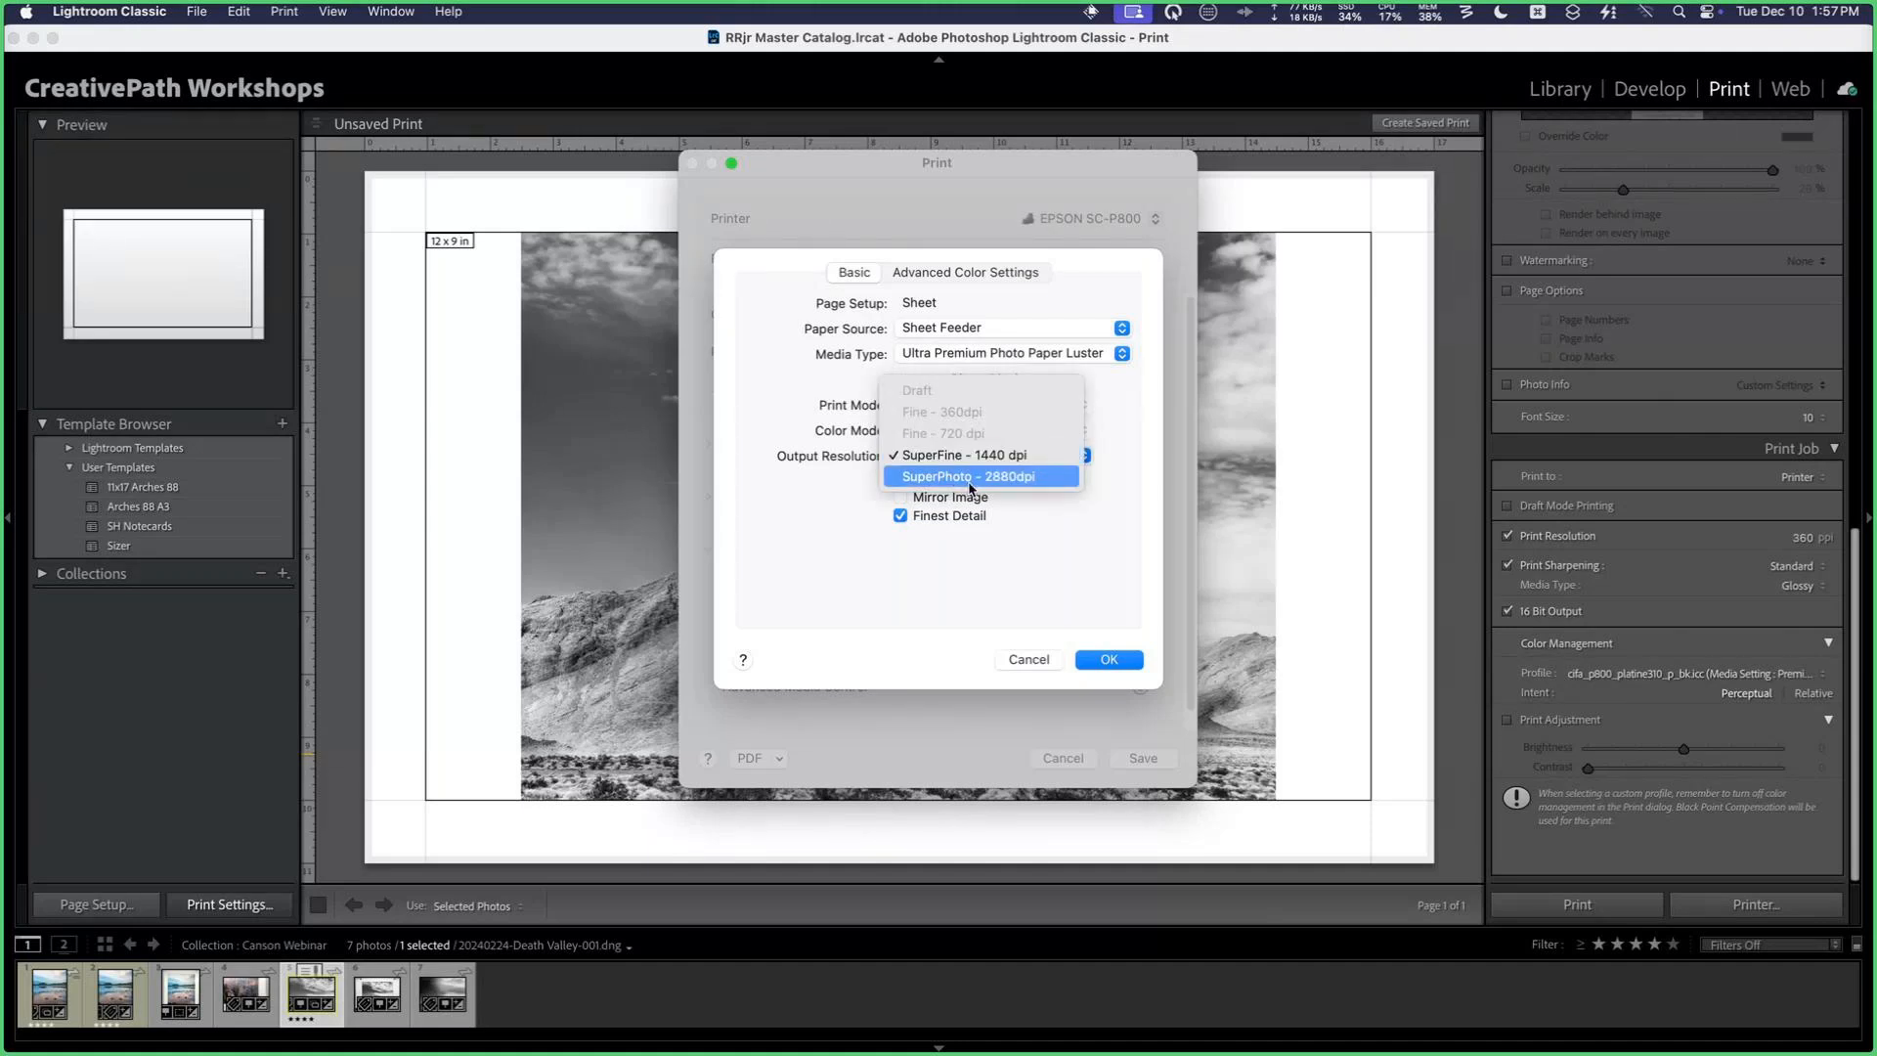
left_click(973, 476)
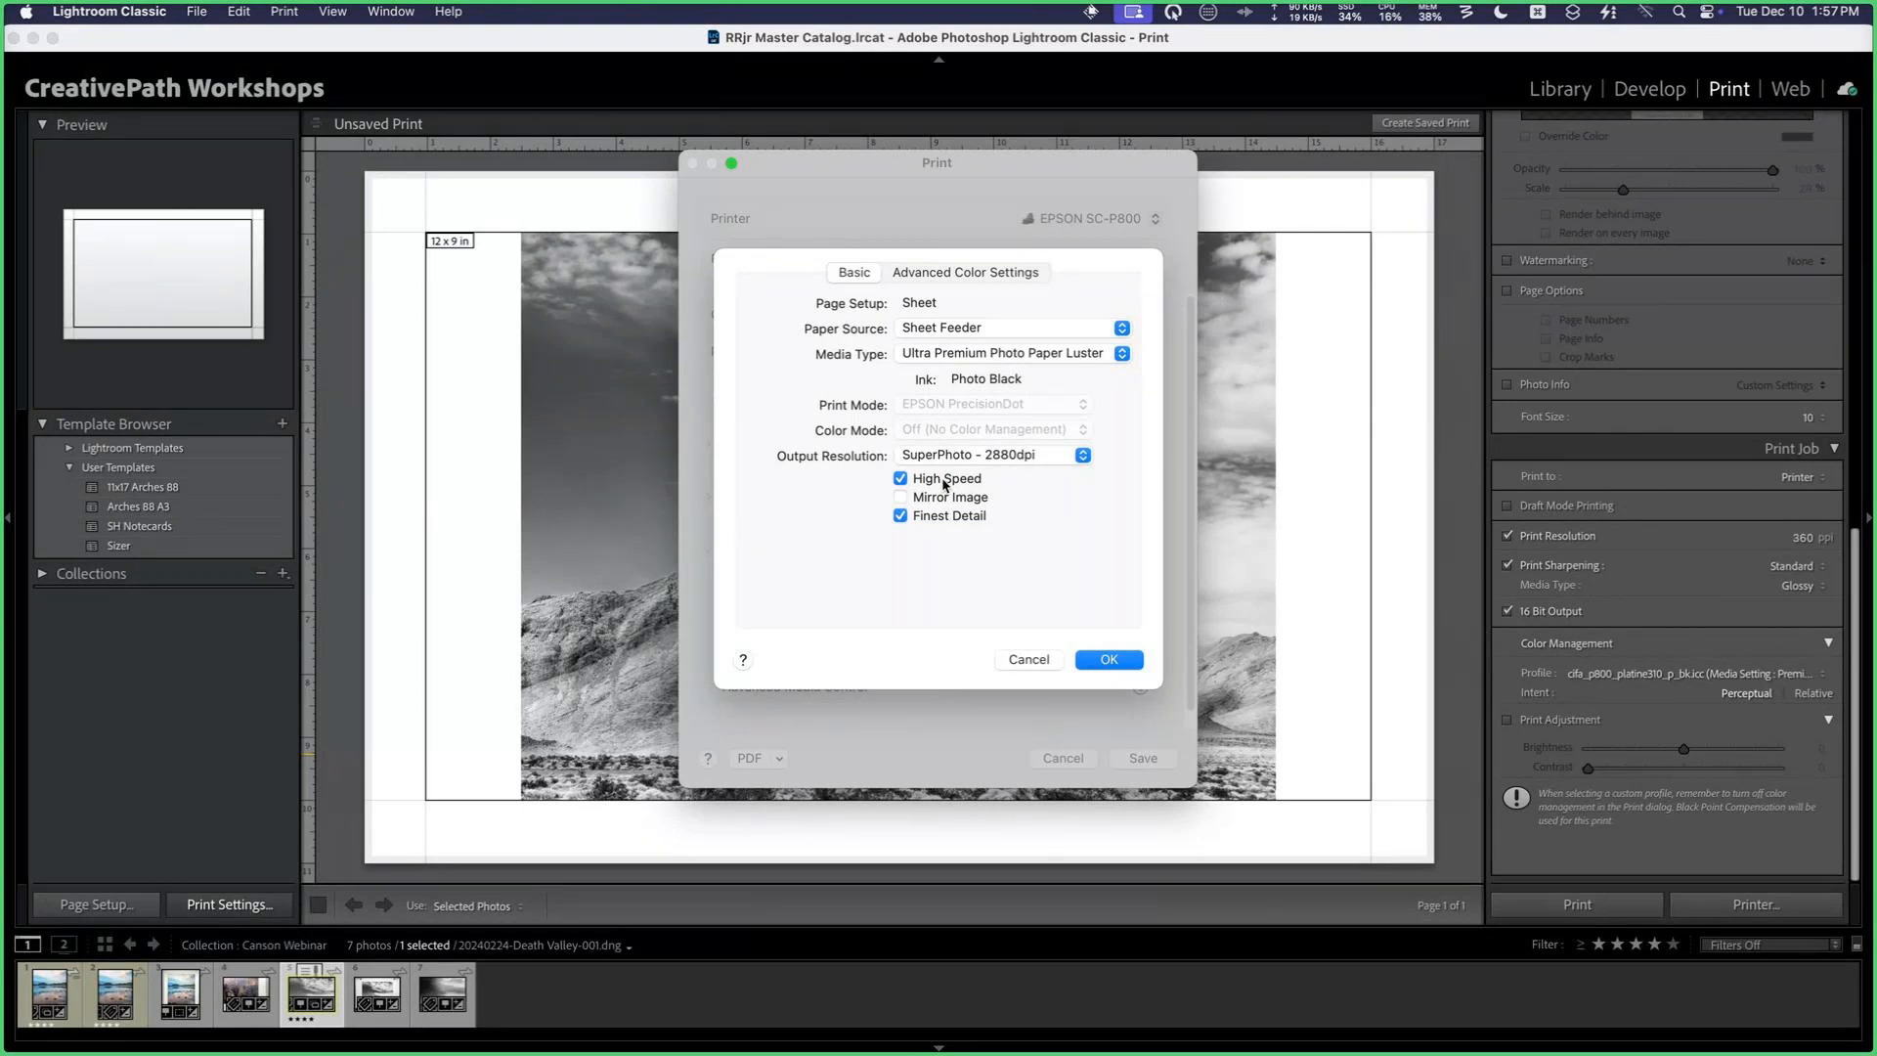
left_click(1114, 659)
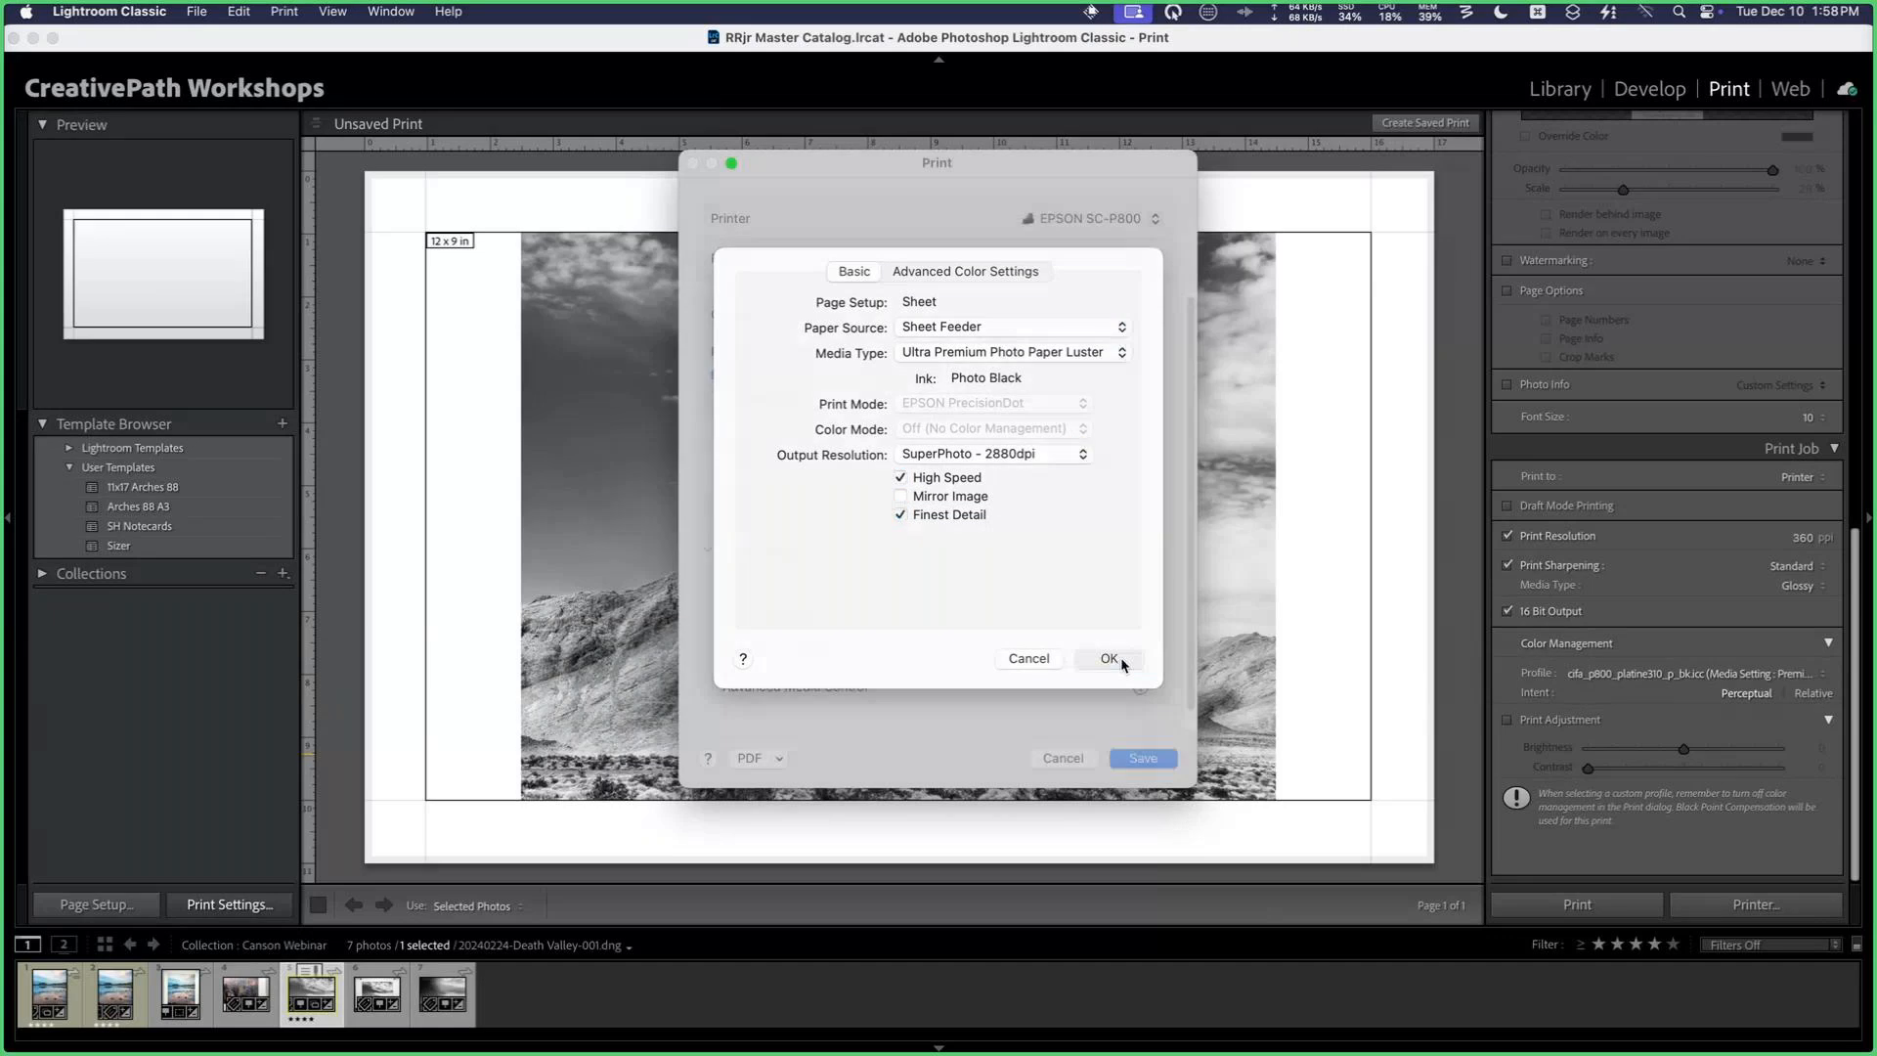
left_click(1143, 760)
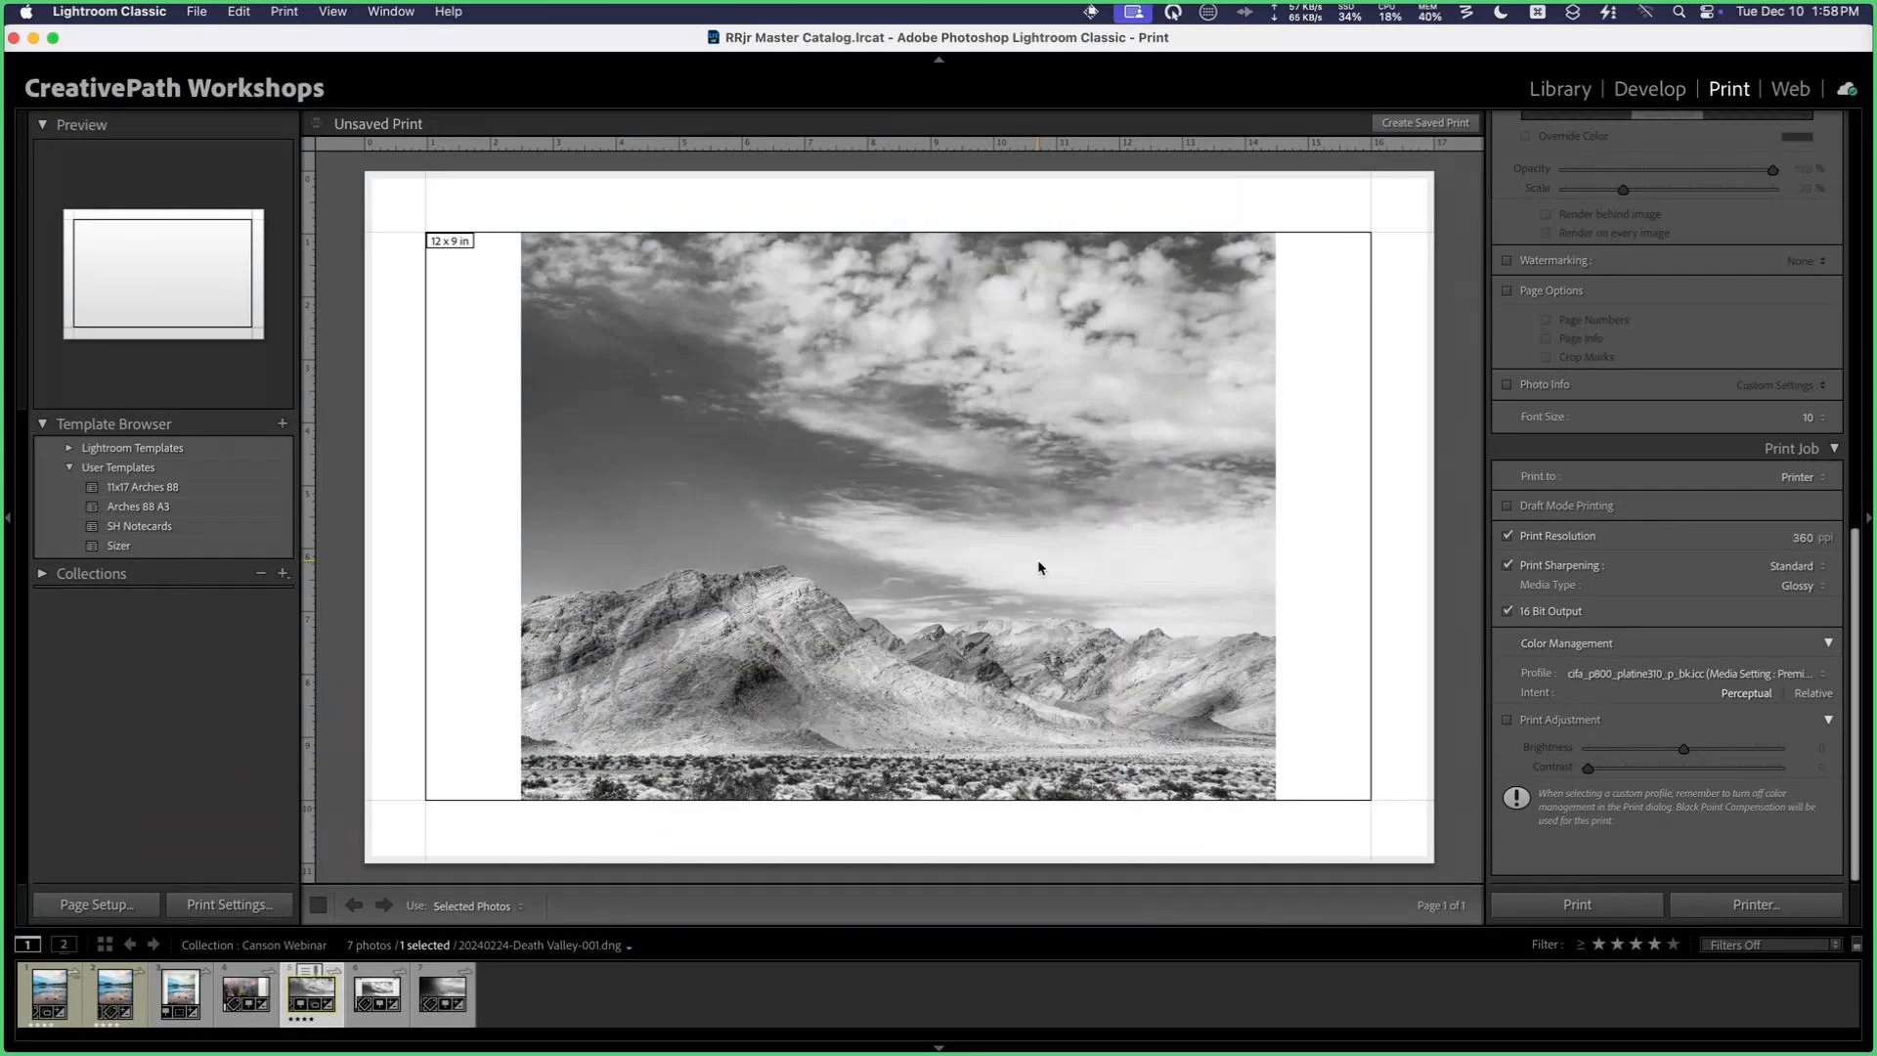
Step: Save the current print layout as a new template named Platine 11x17 in the User Templates folder
left_click(283, 423)
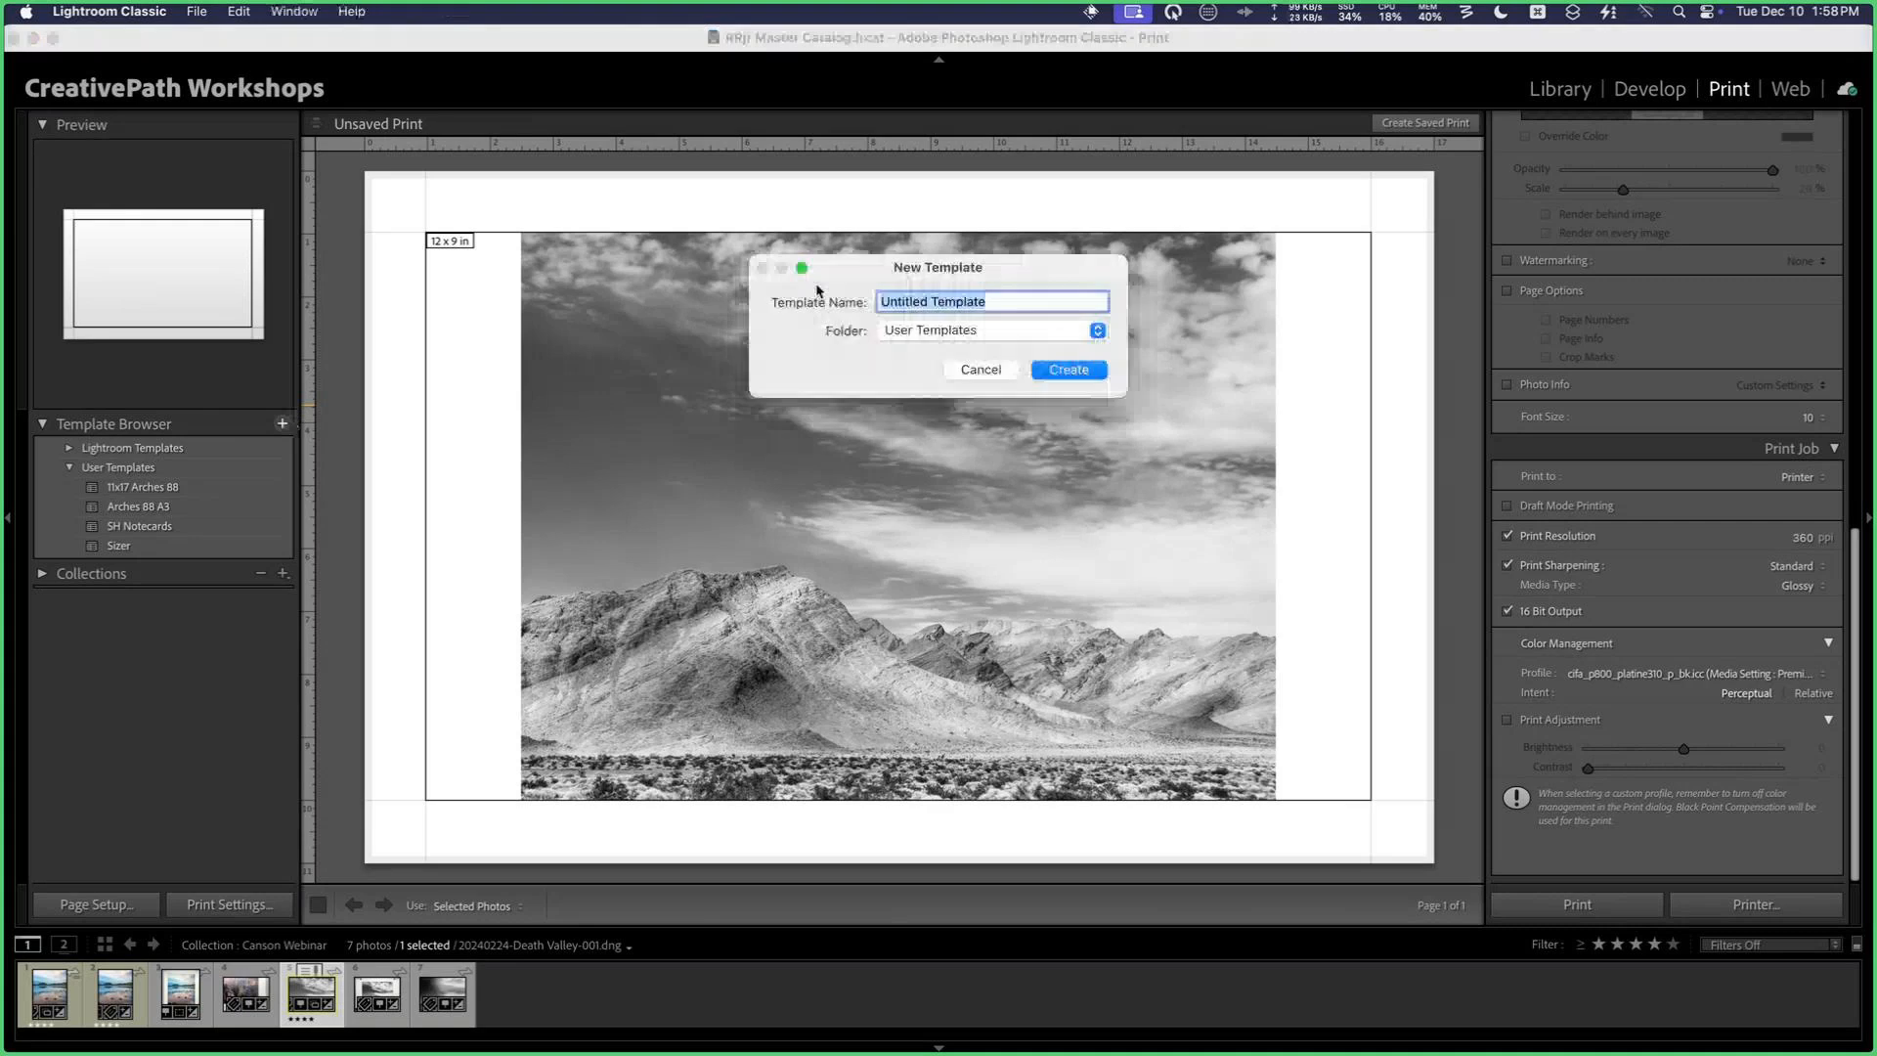
type("Platin")
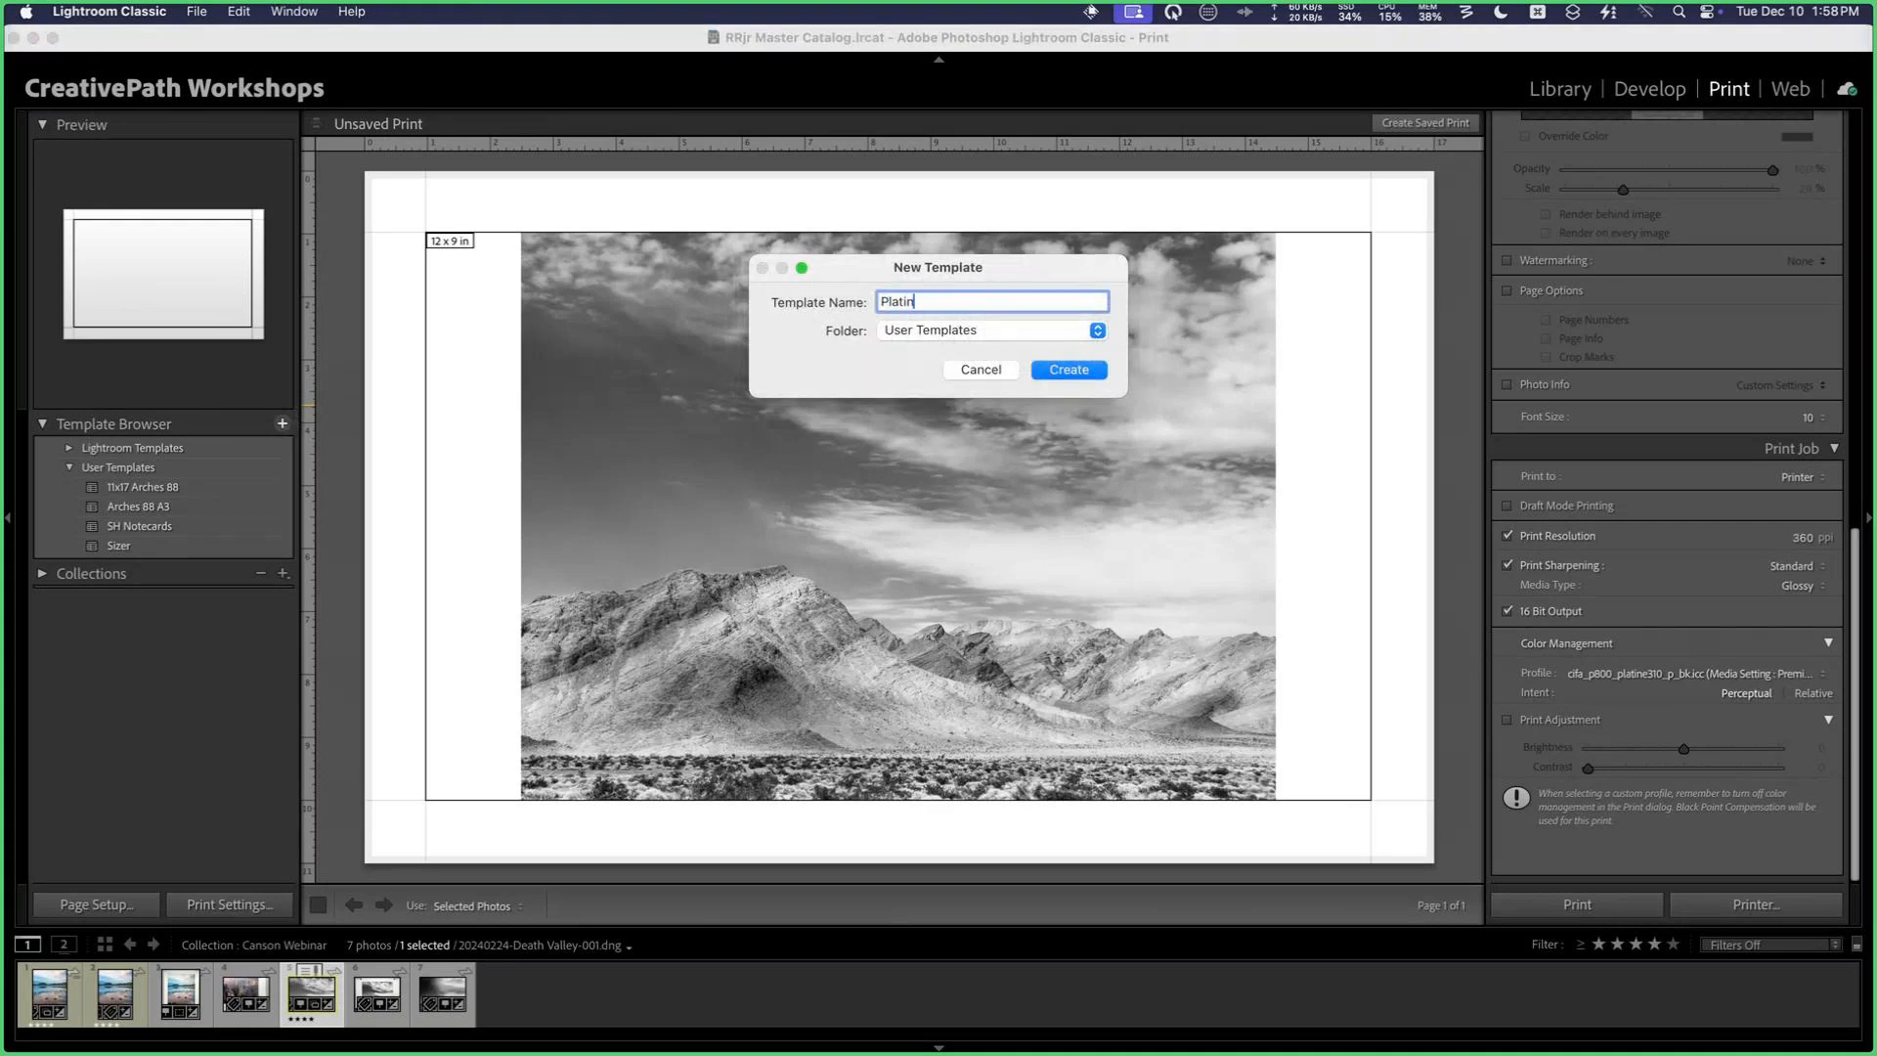
type("e 11x17")
left_click(1064, 373)
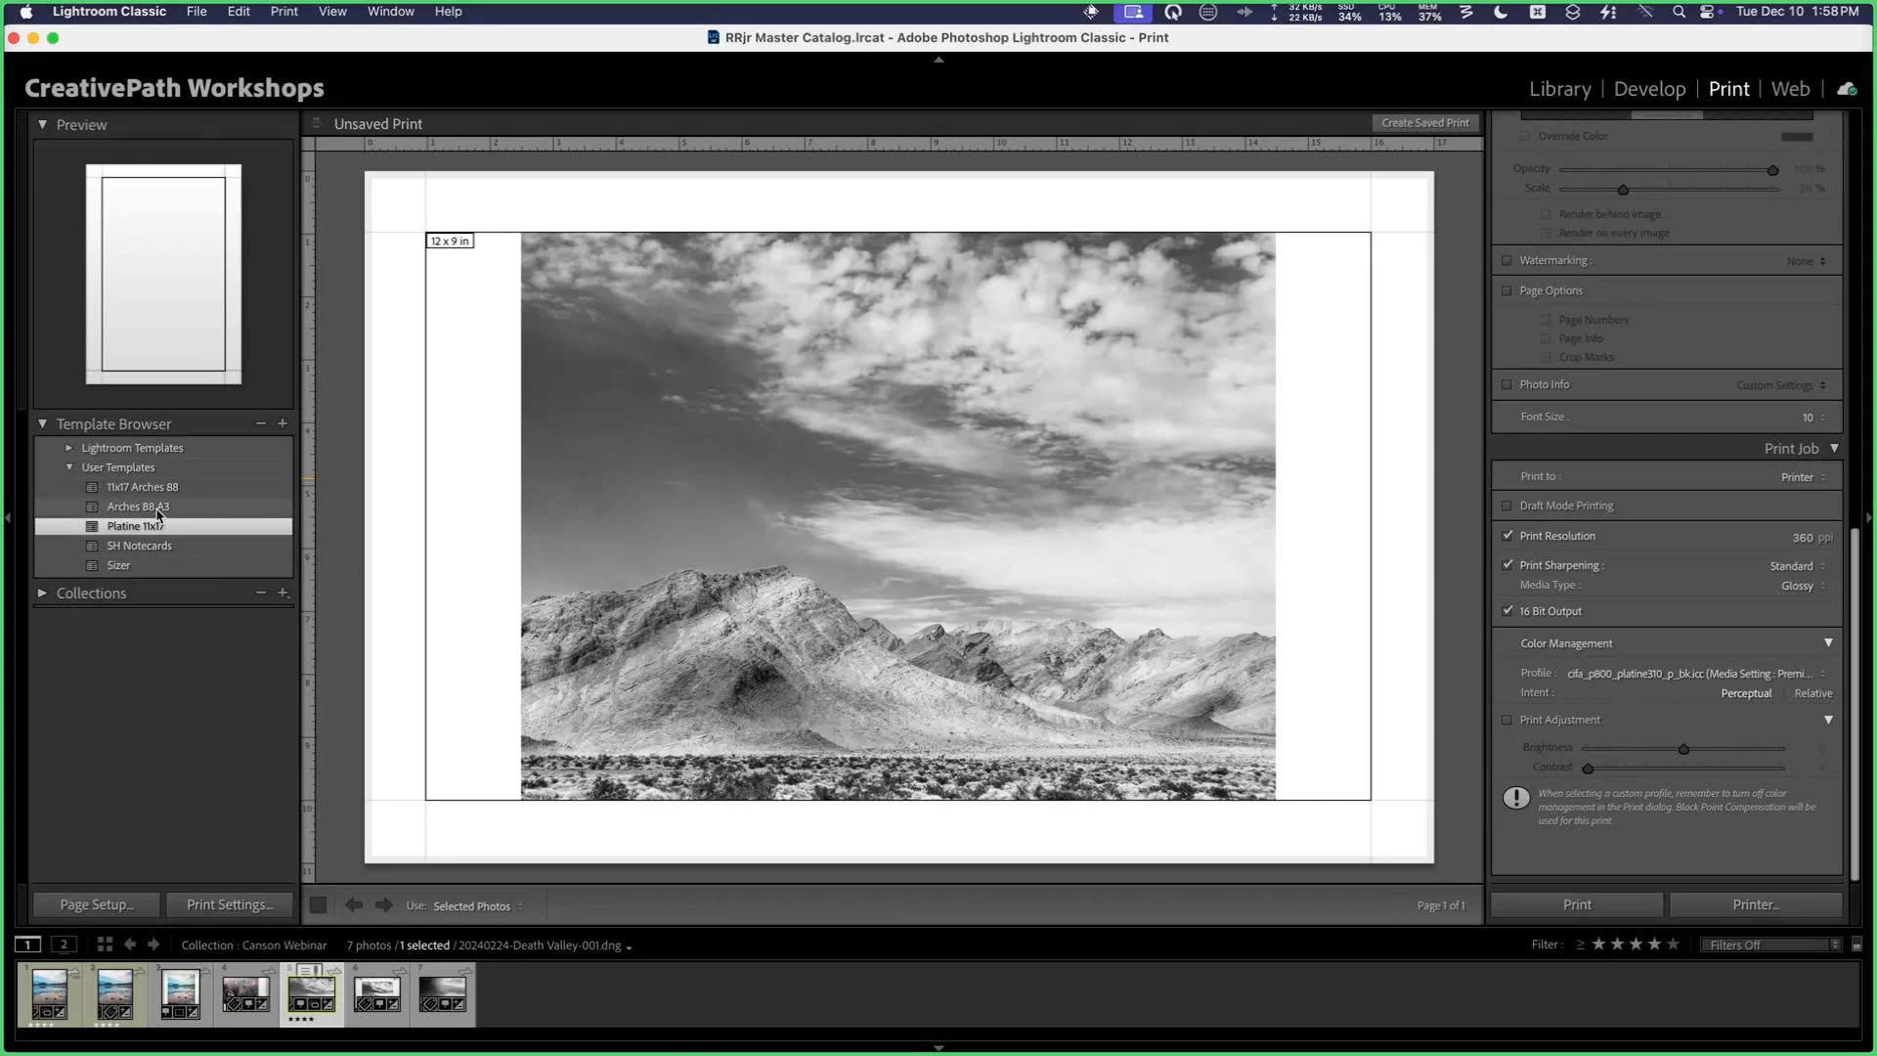
Step: Examine the finished Death Valley print photos IMG_2414 and IMG_2415 enlarged in the Library, then return to the grid with nothing selected
key("g")
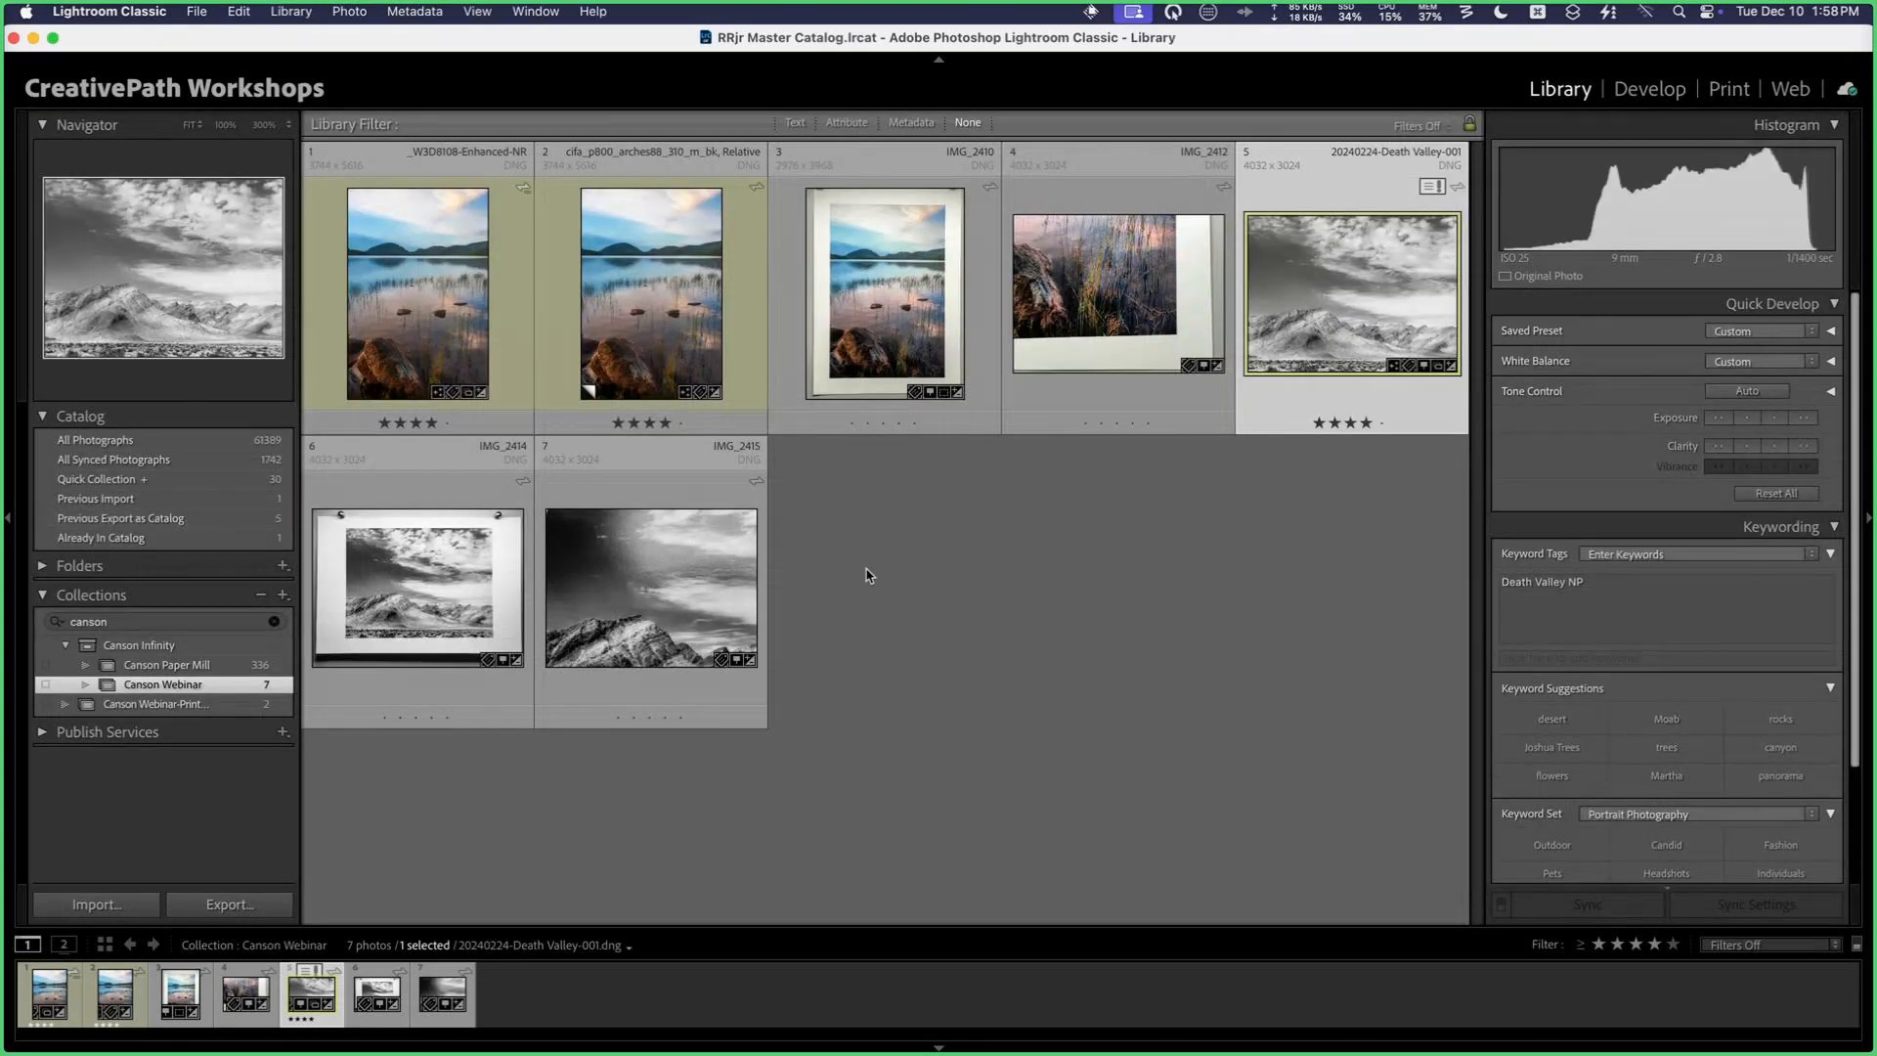
left_click(933, 593)
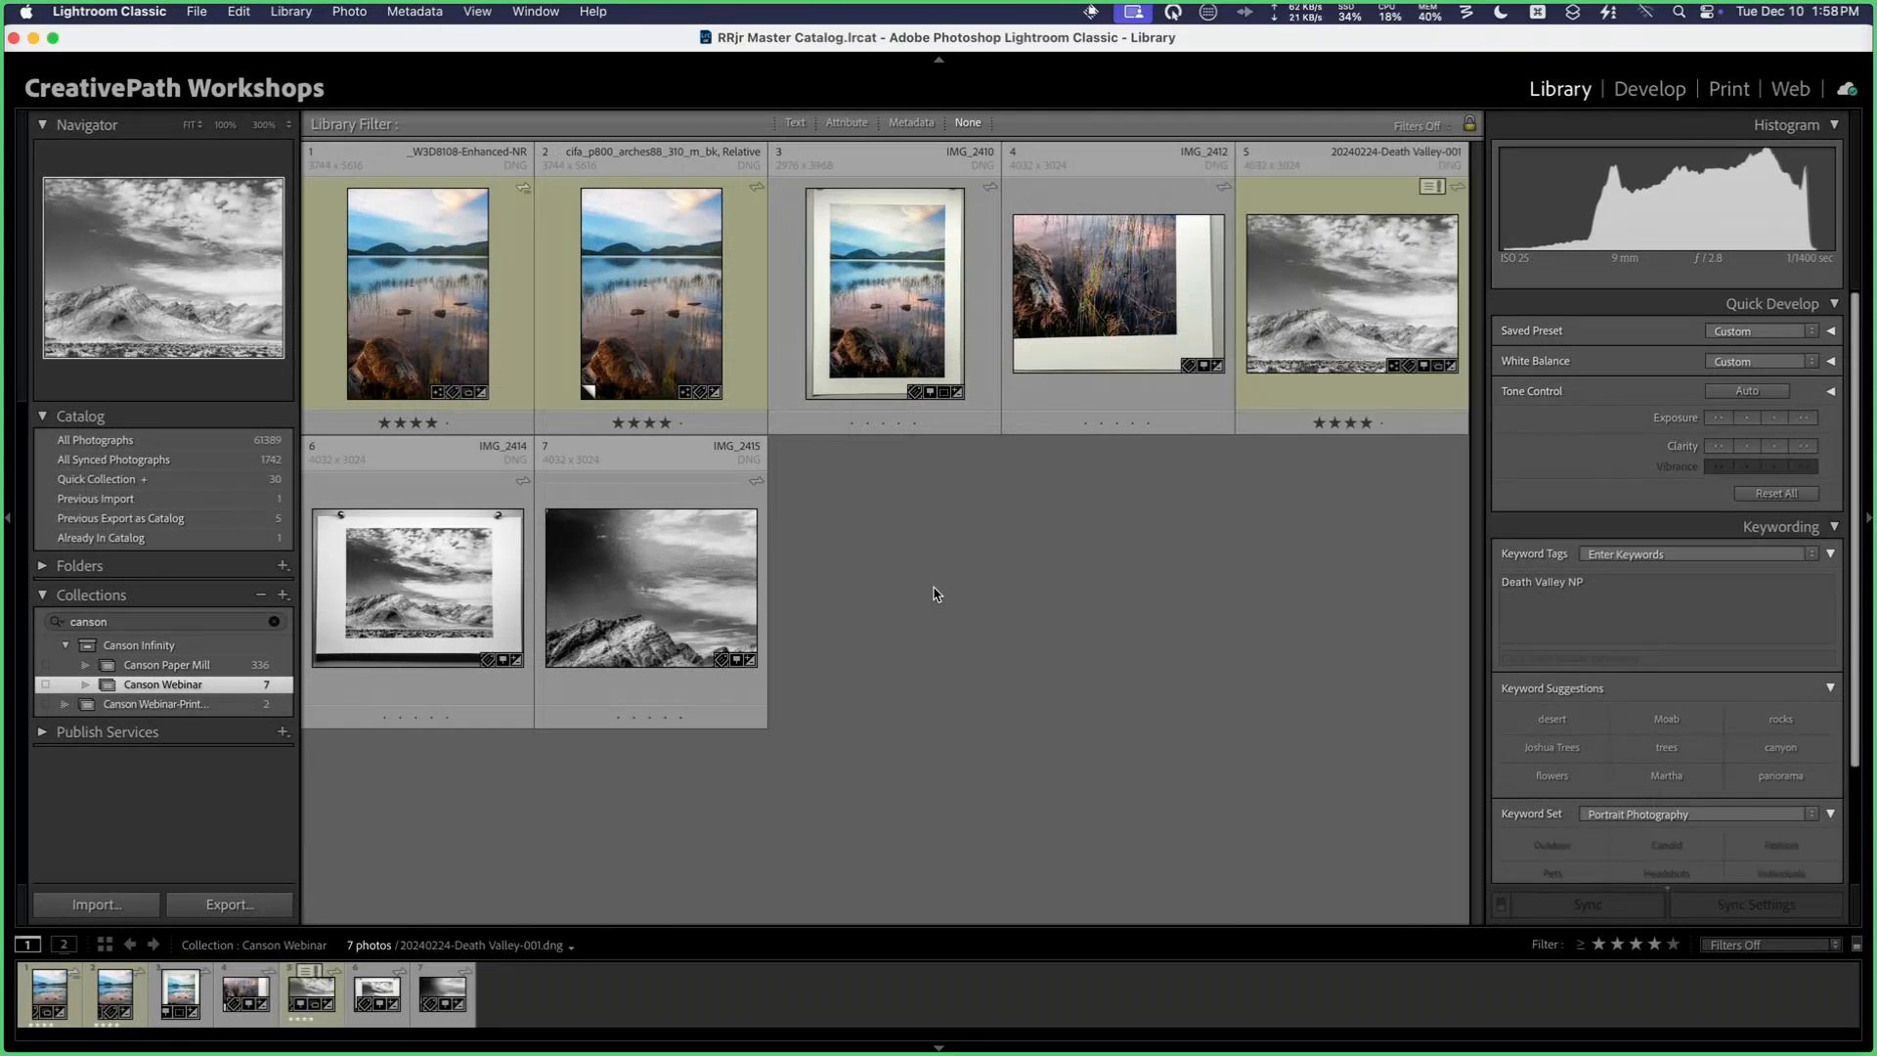
double_click(463, 566)
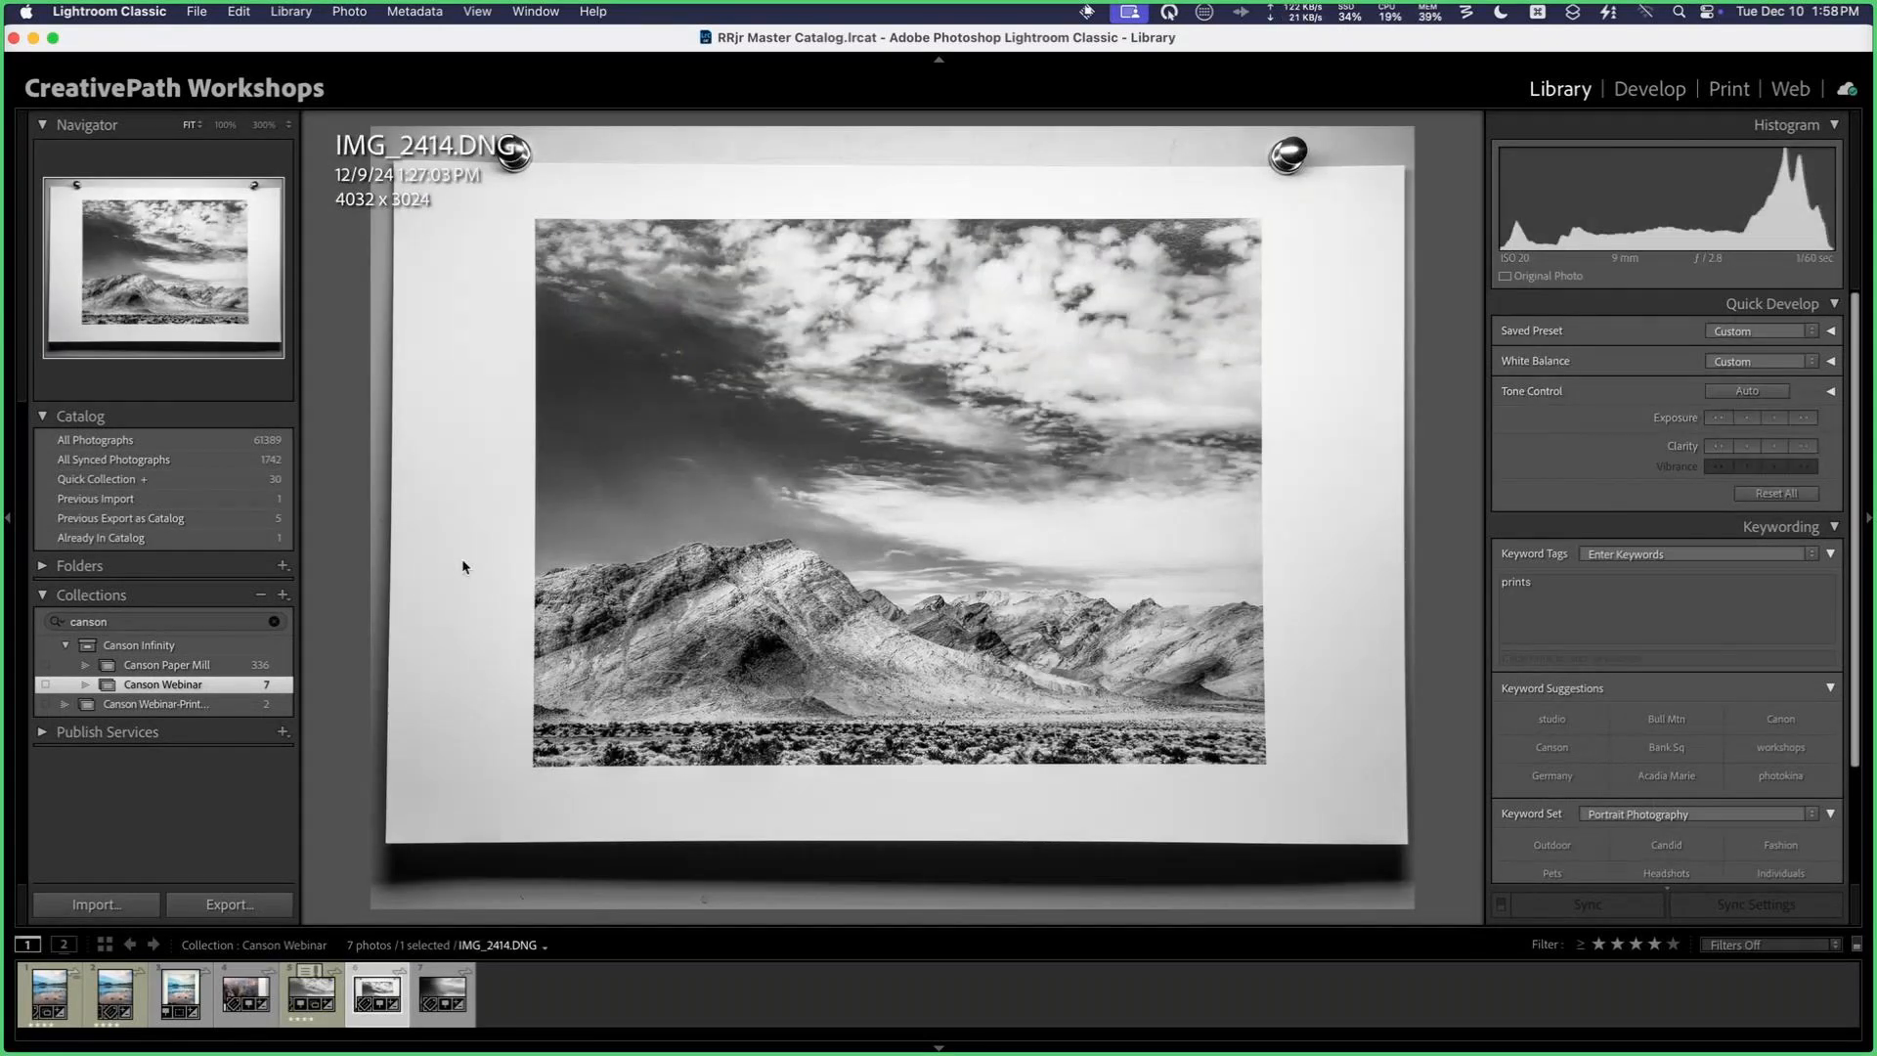
key("Right")
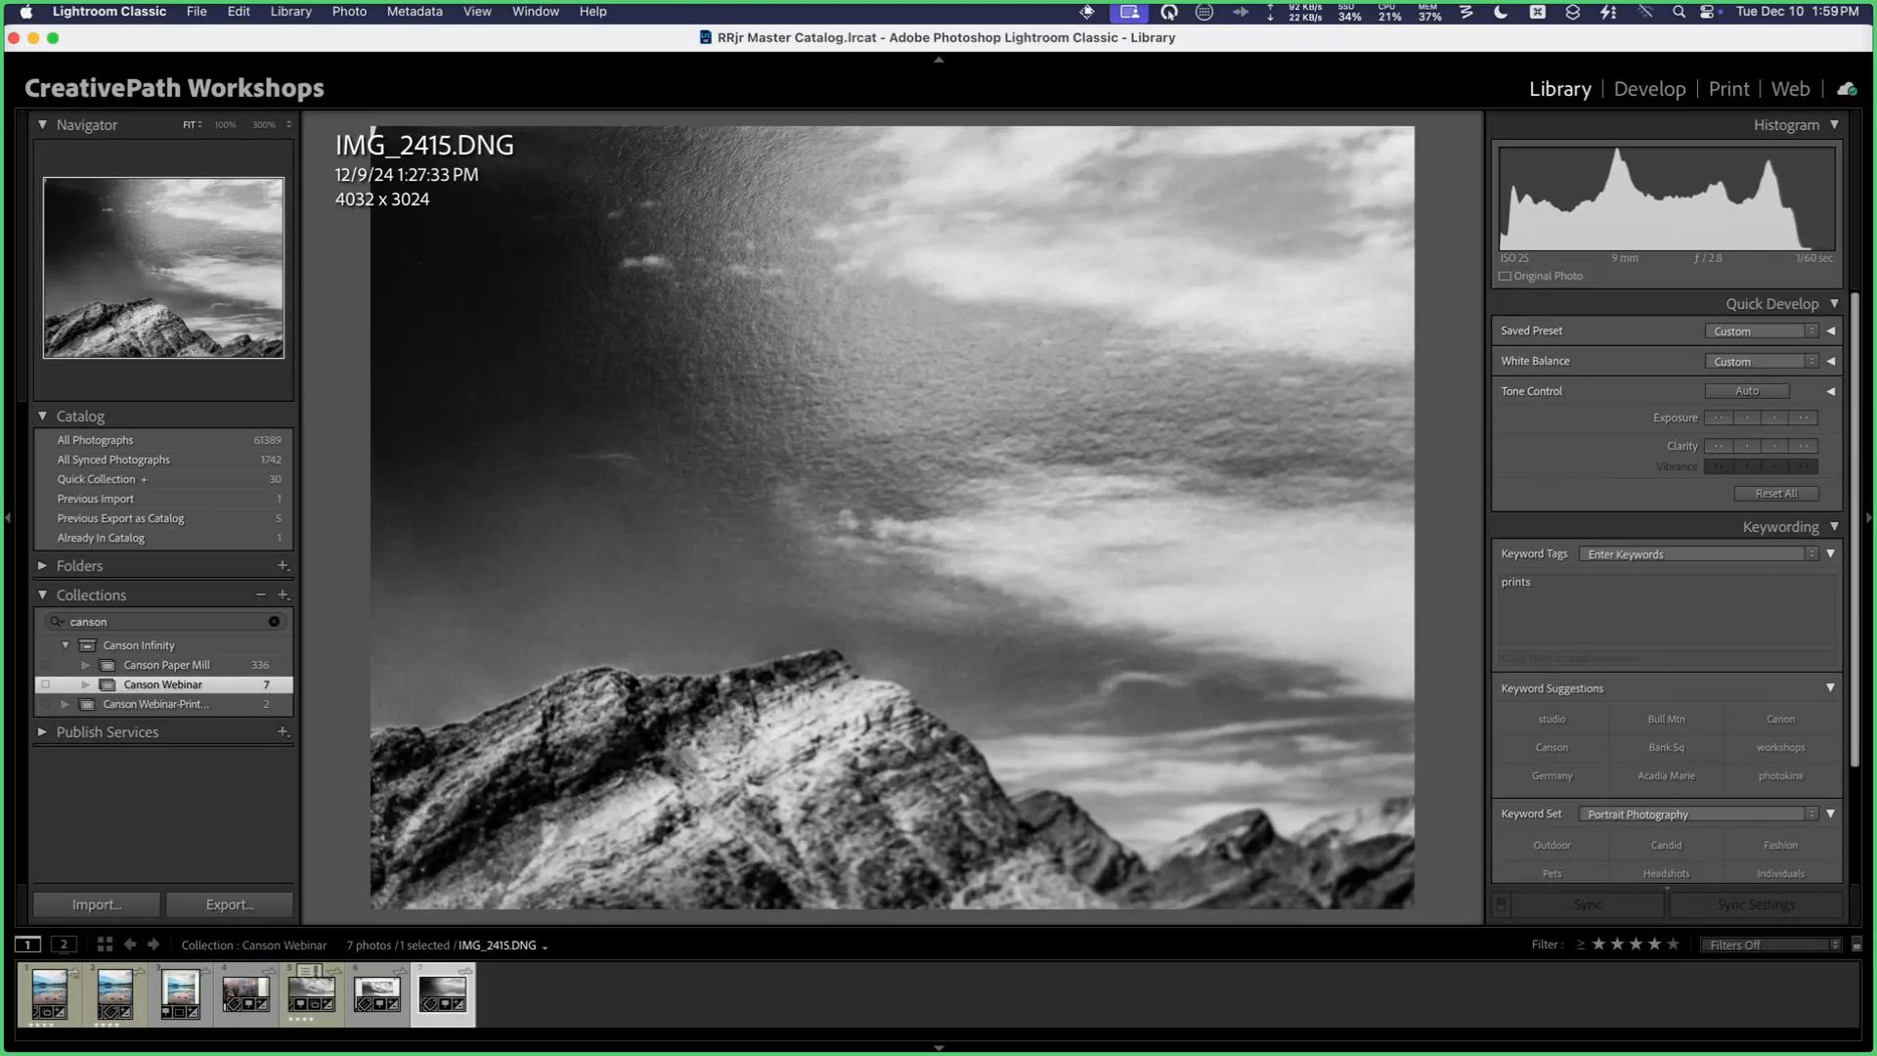
key("Left")
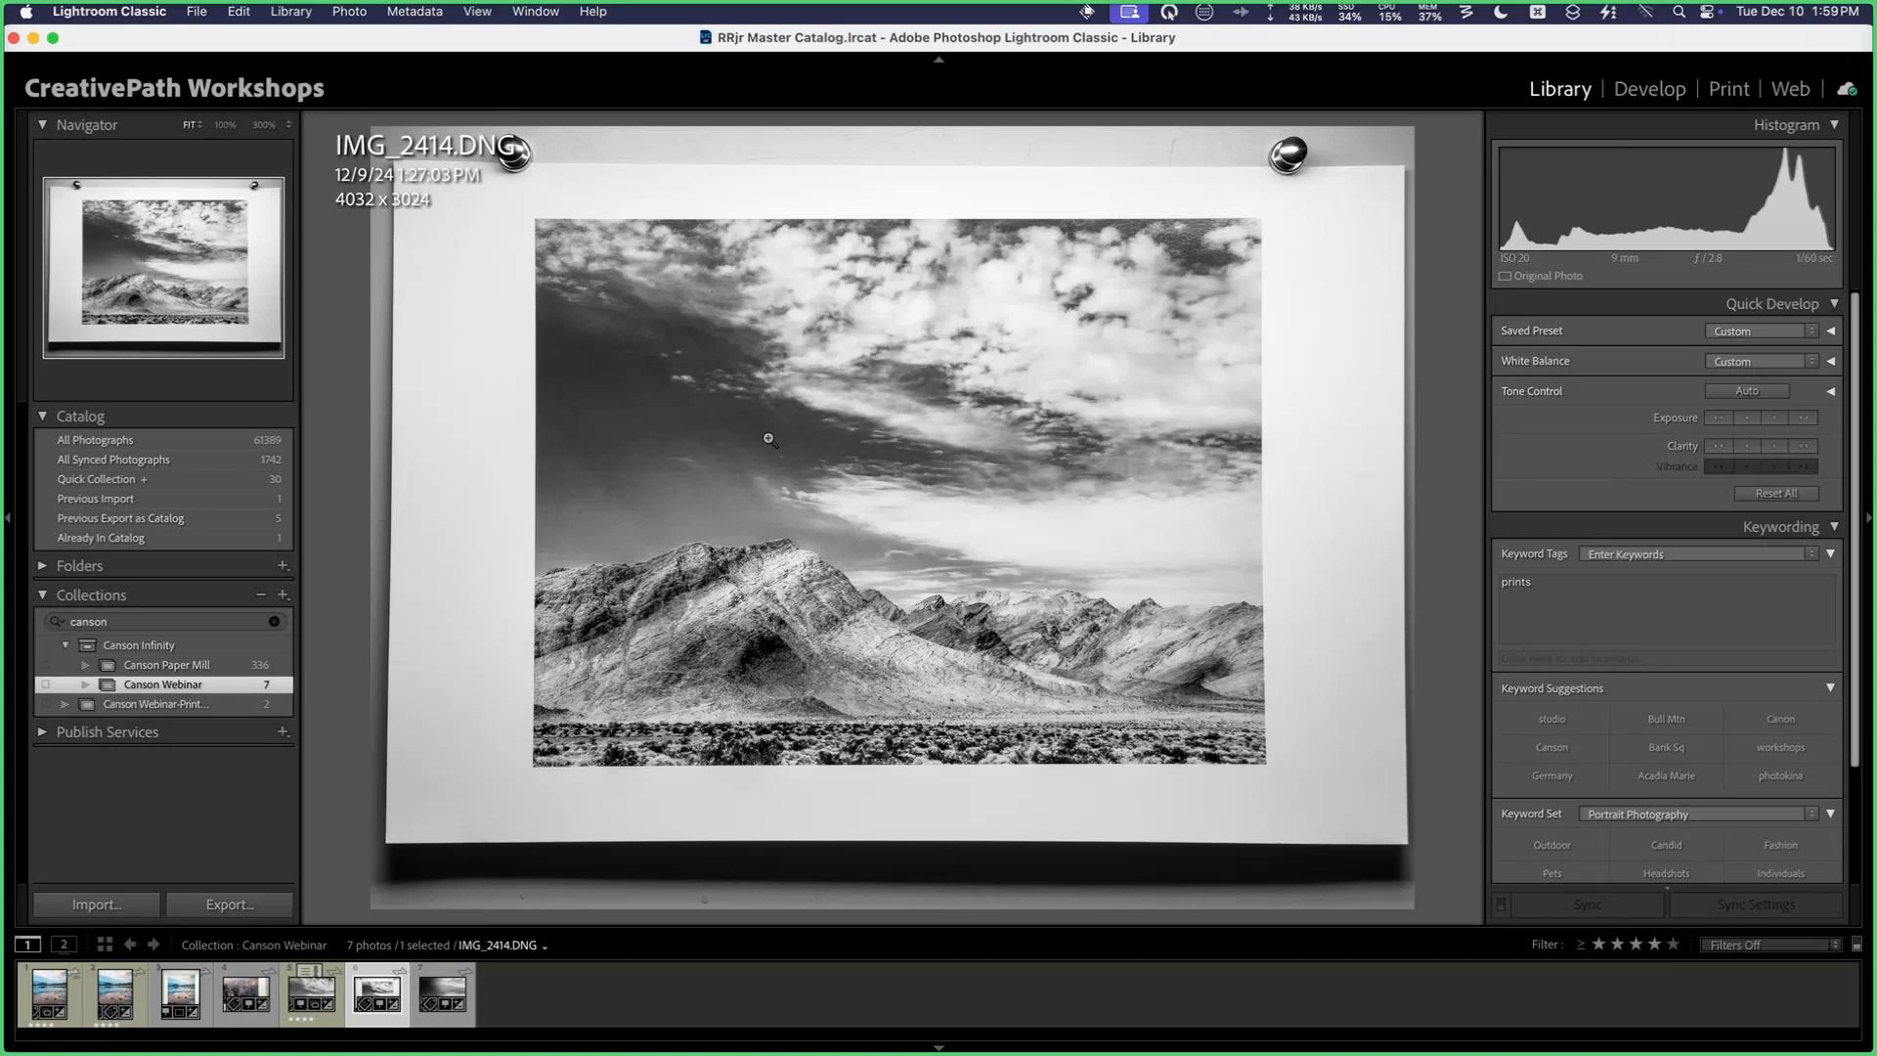
key("g")
left_click(899, 565)
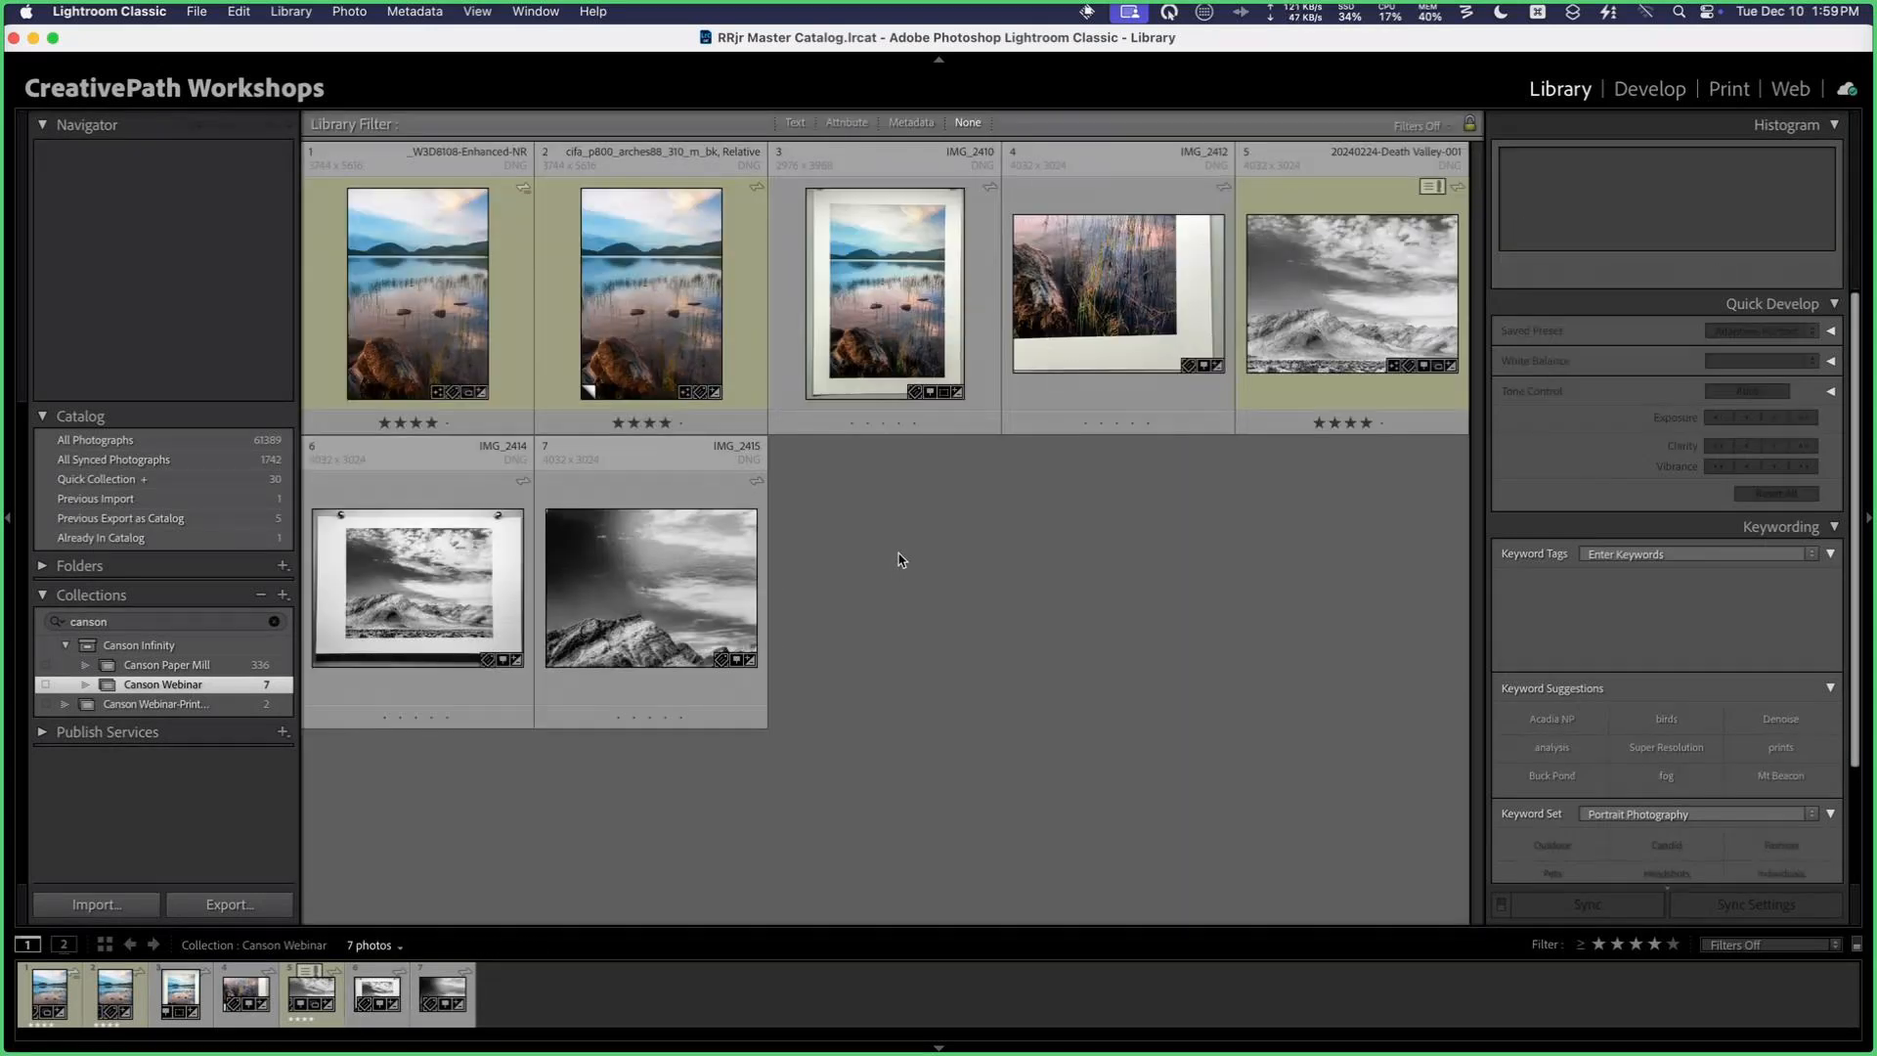
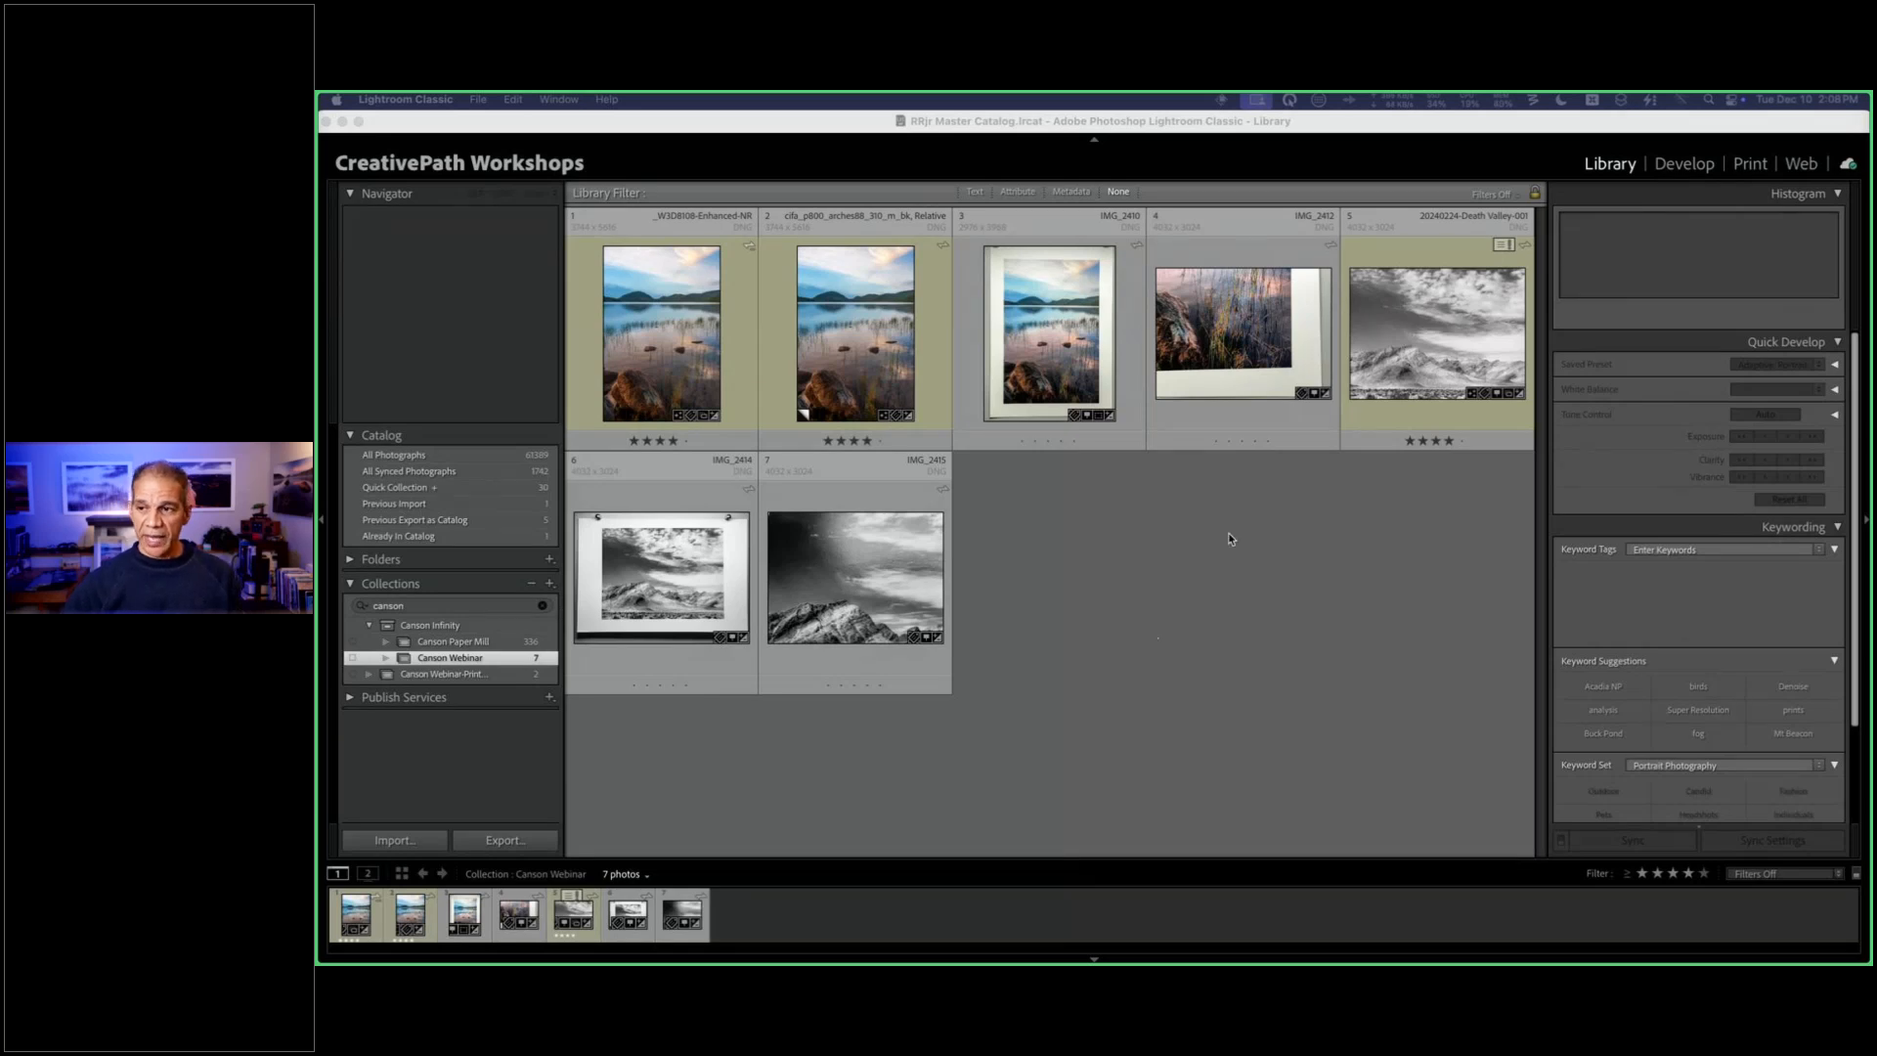
Step: Go to the Print module and bring up the chooser of other installed profiles for the print's color management
left_click(1765, 164)
left_click(1765, 165)
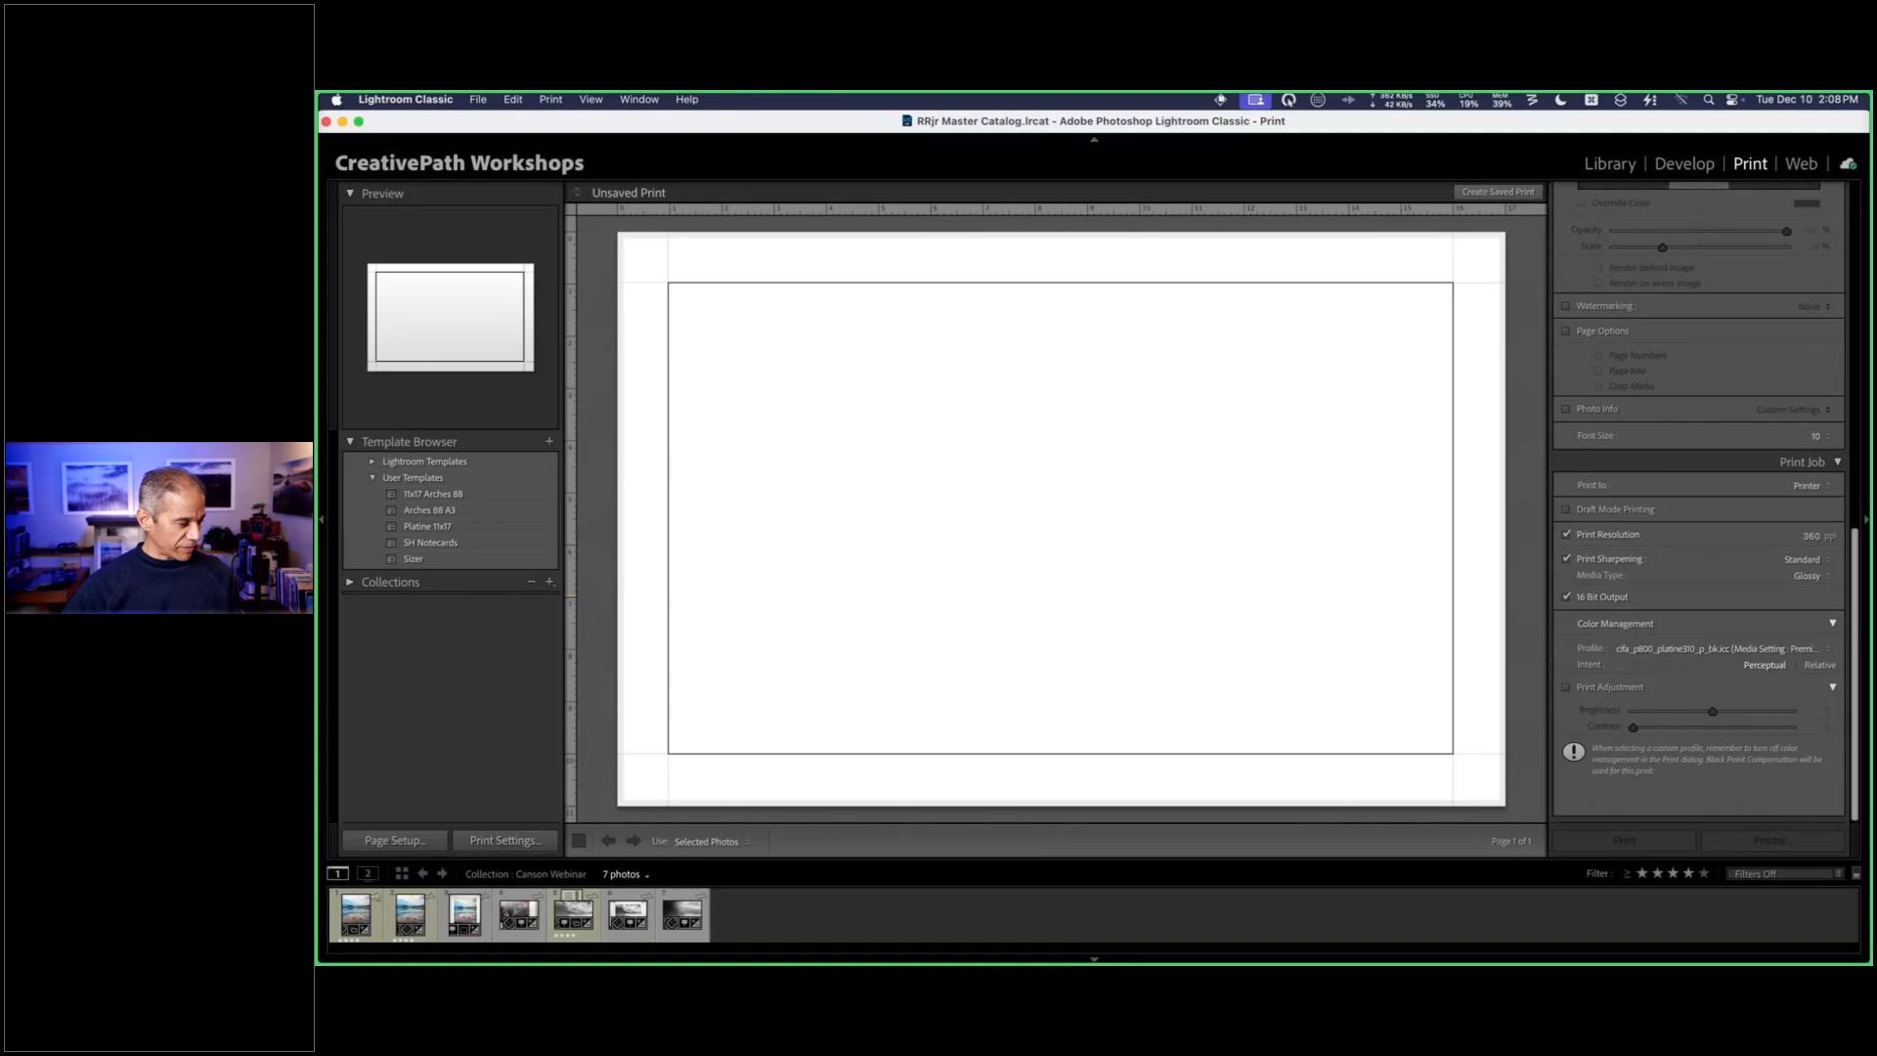
left_click(505, 841)
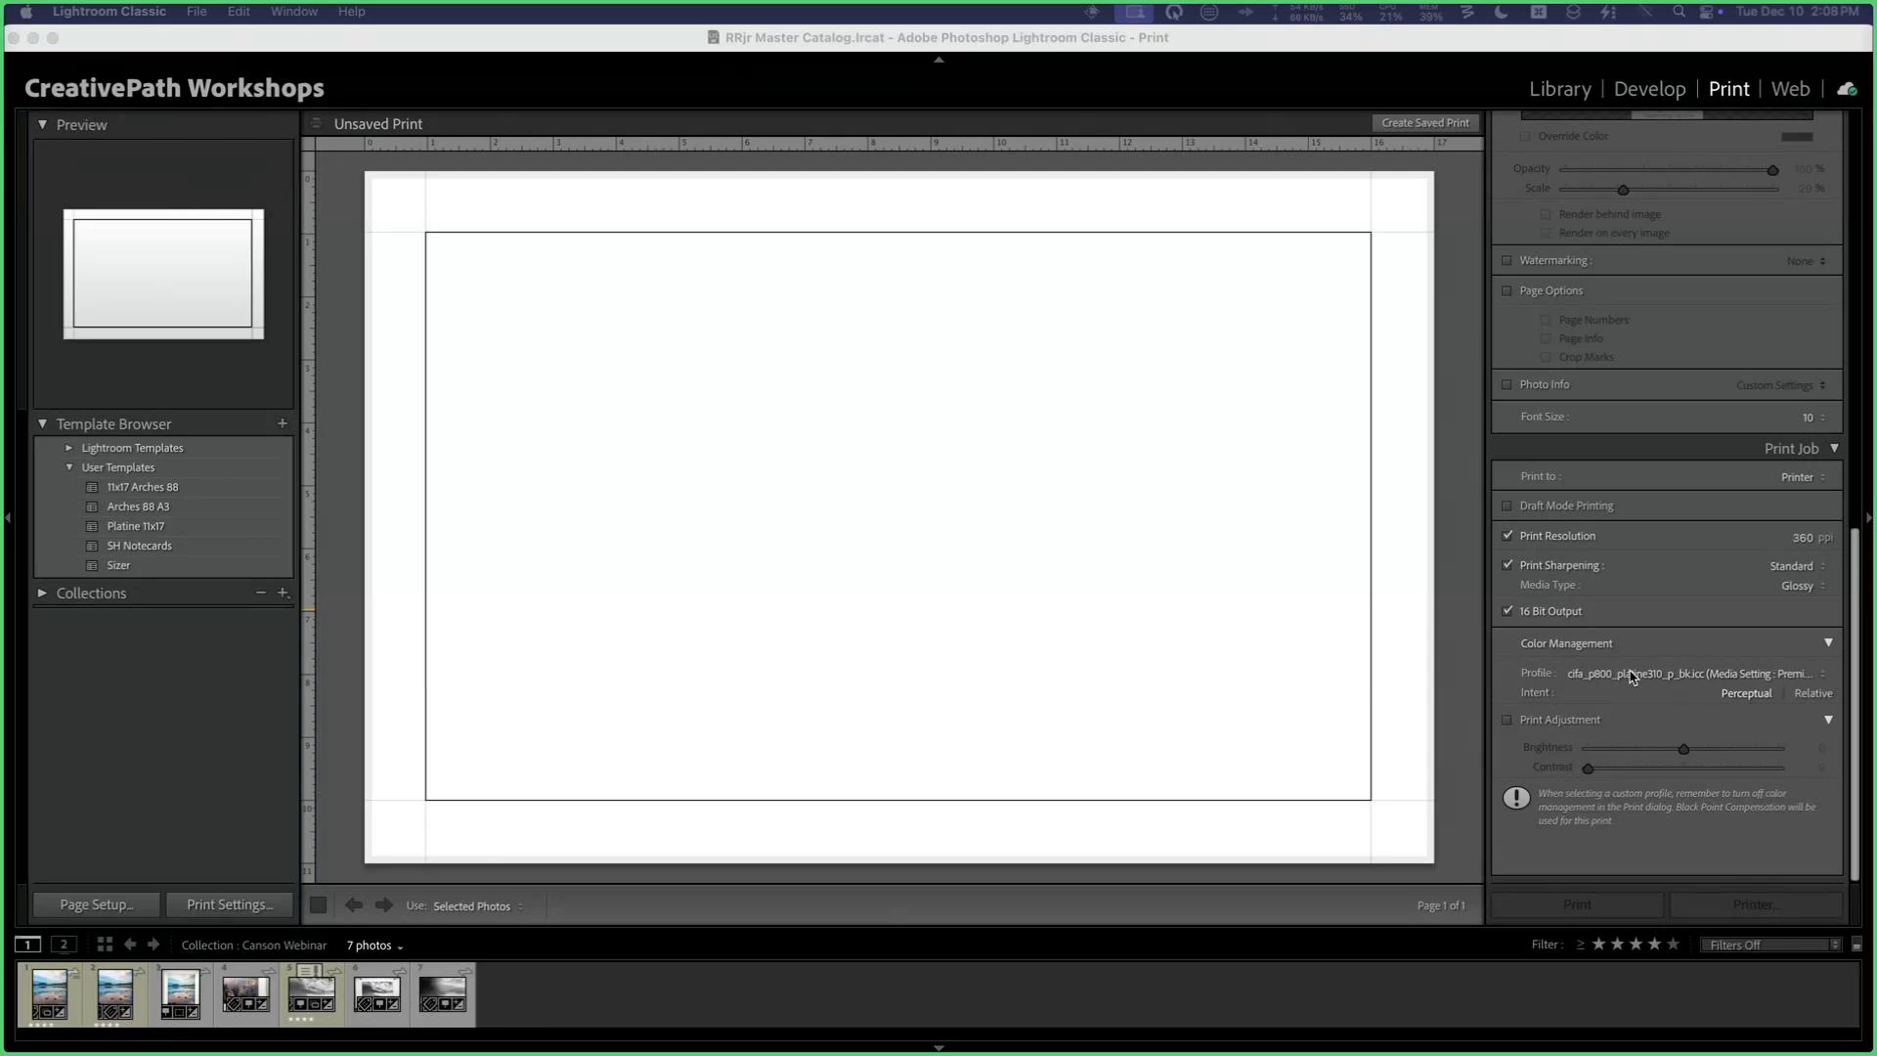
left_click(1633, 675)
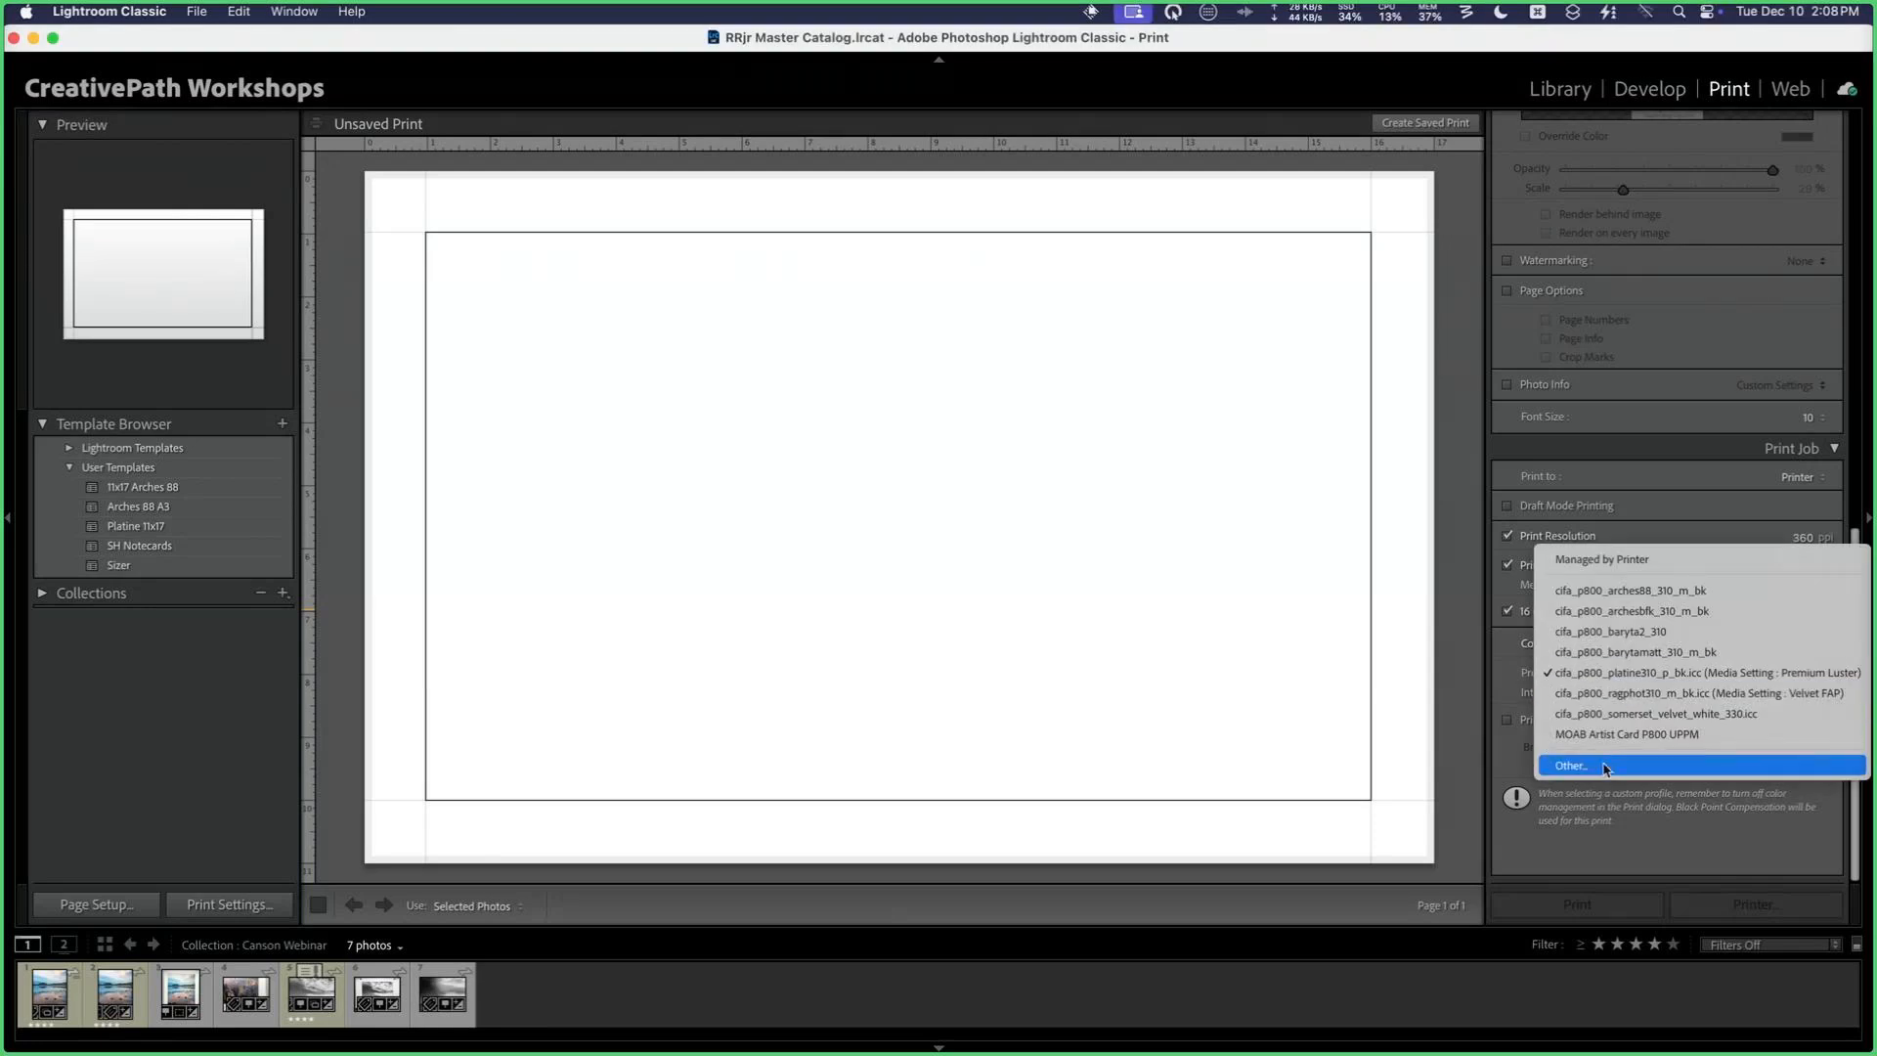
left_click(1604, 768)
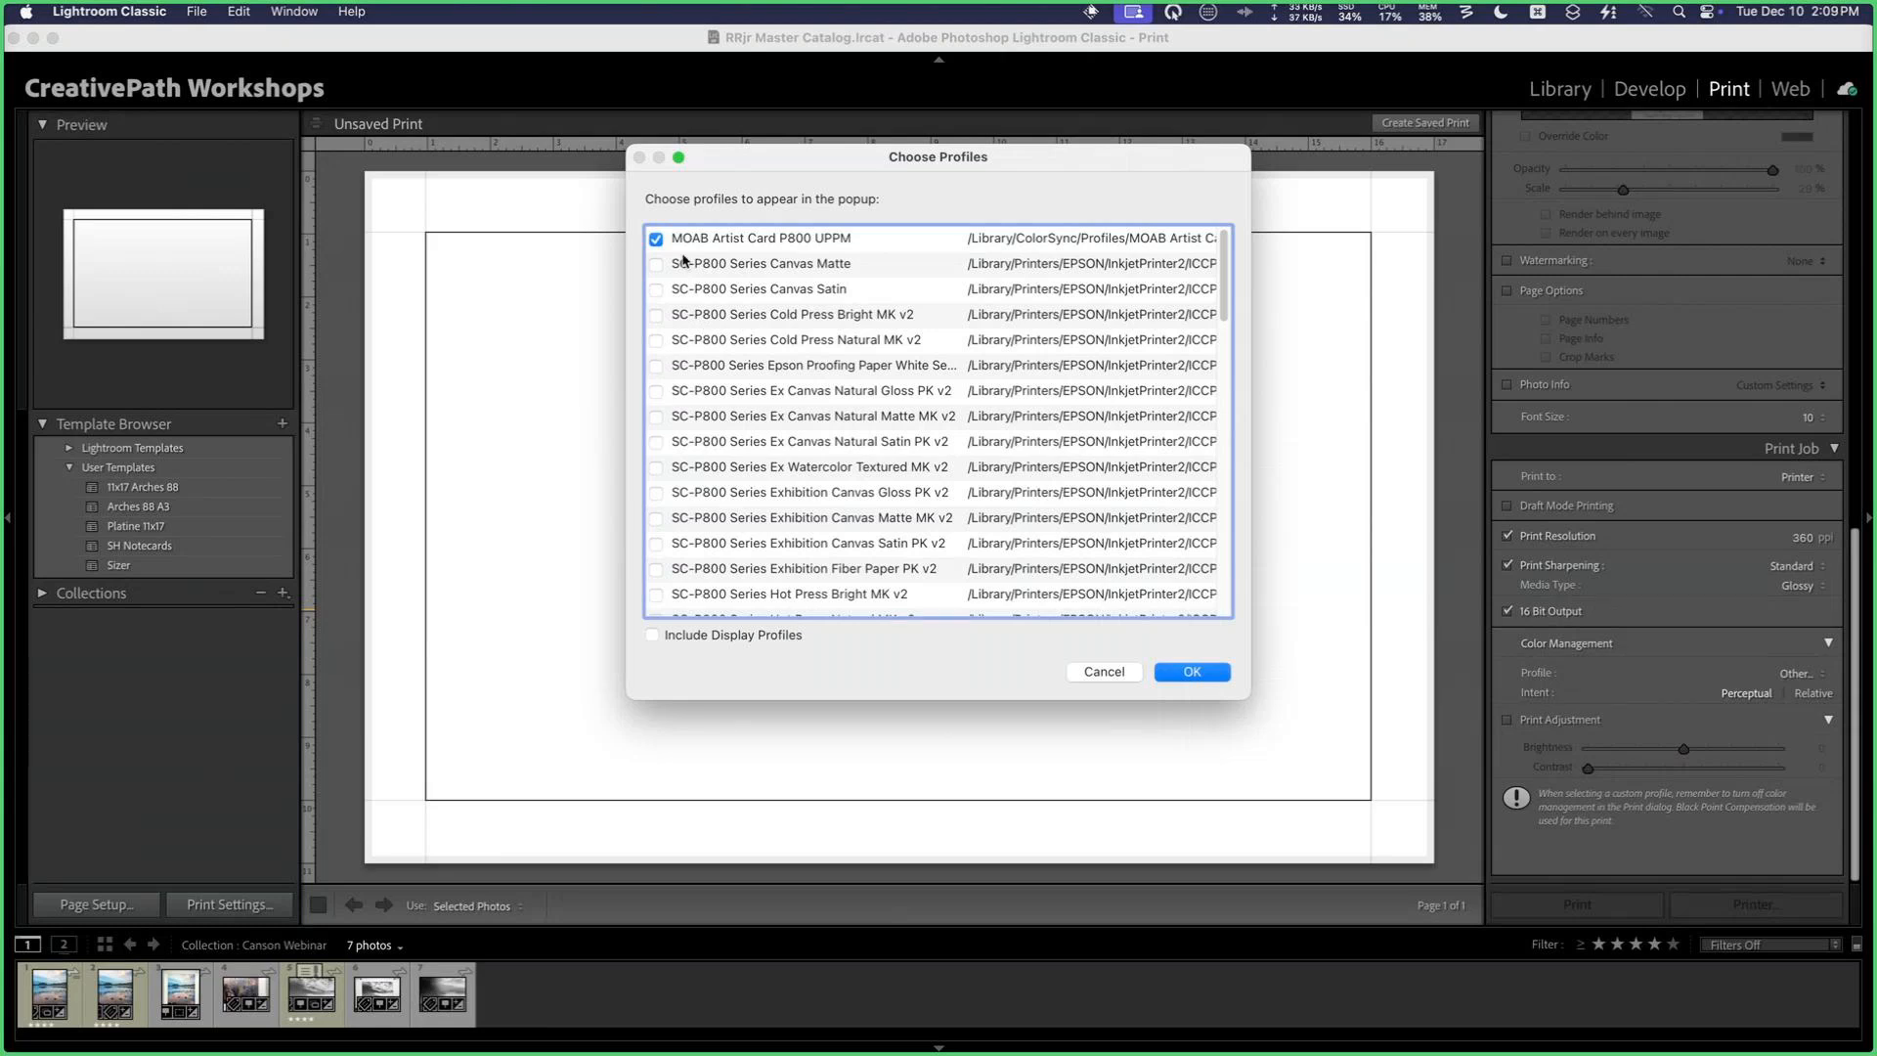
Step: Keep MOAB Artist Card P800 UPPM enabled in the profile chooser and make it the print color profile
left_click(657, 240)
left_click(657, 239)
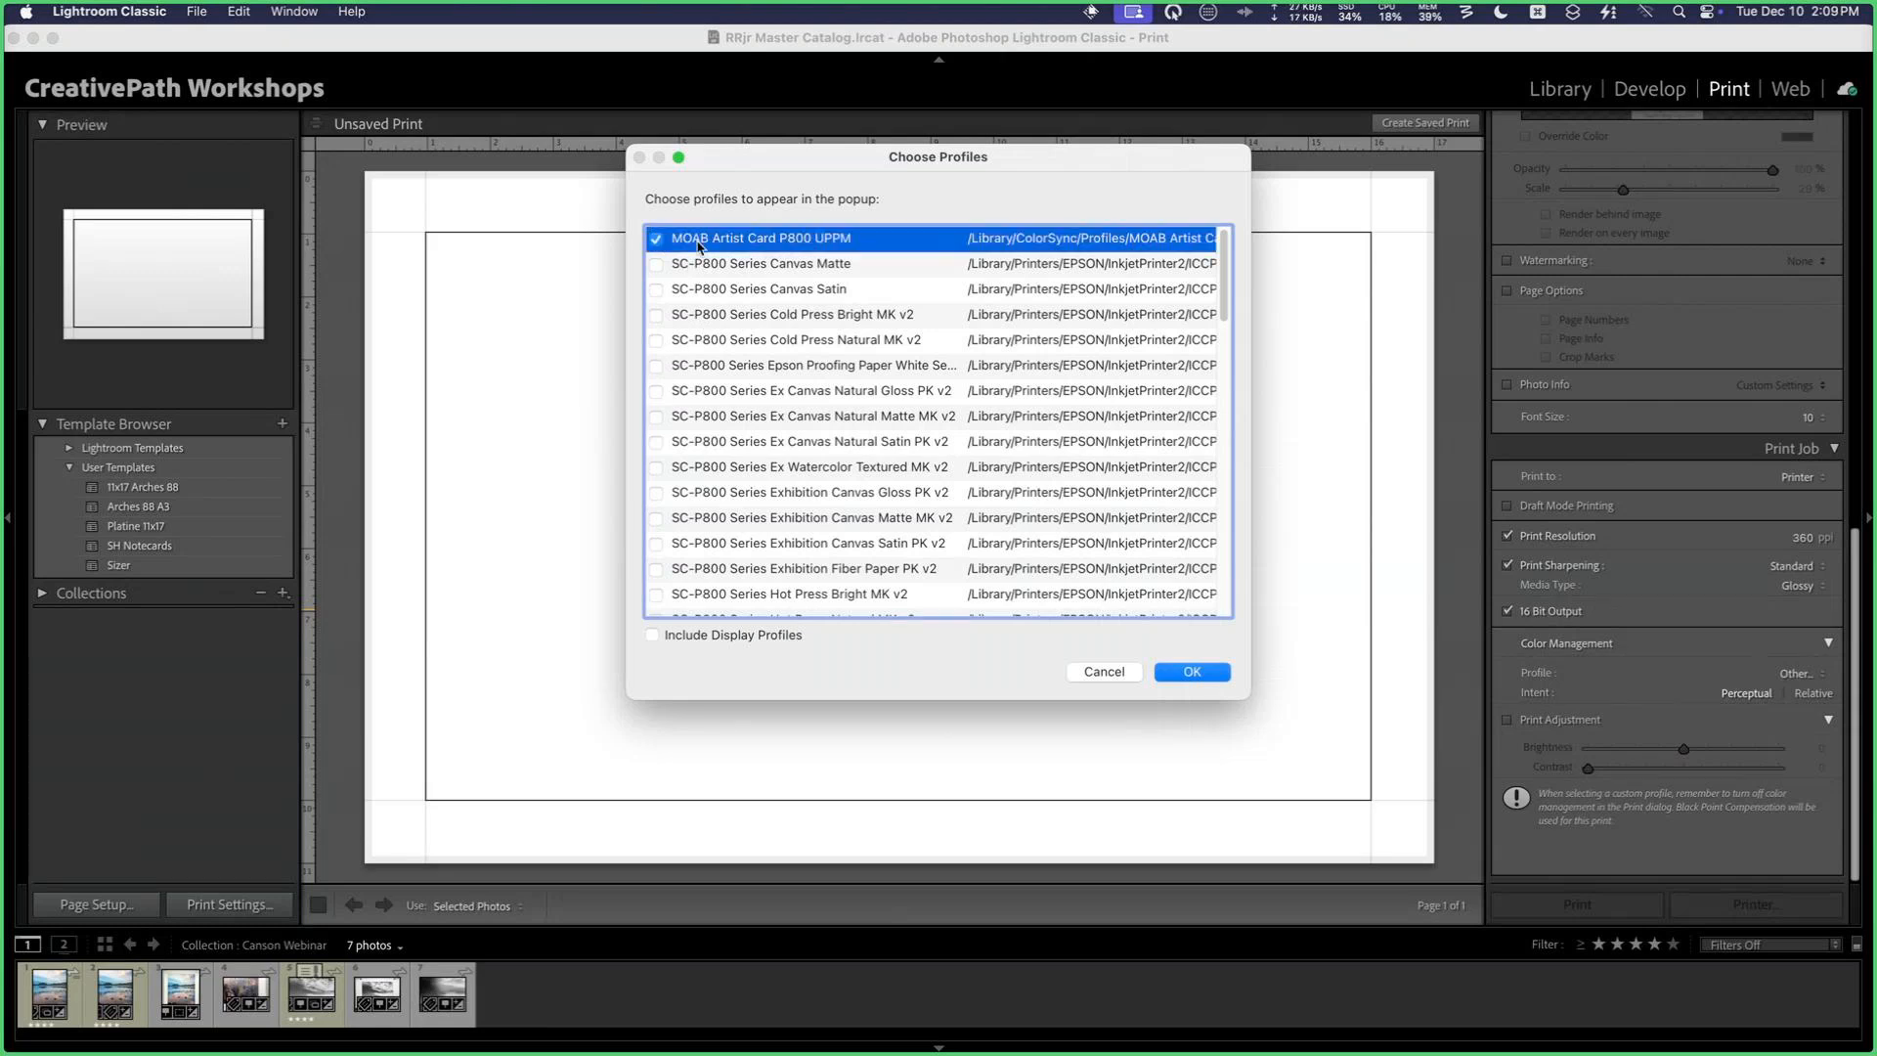
left_click(1210, 670)
left_click(1718, 684)
left_click(1414, 605)
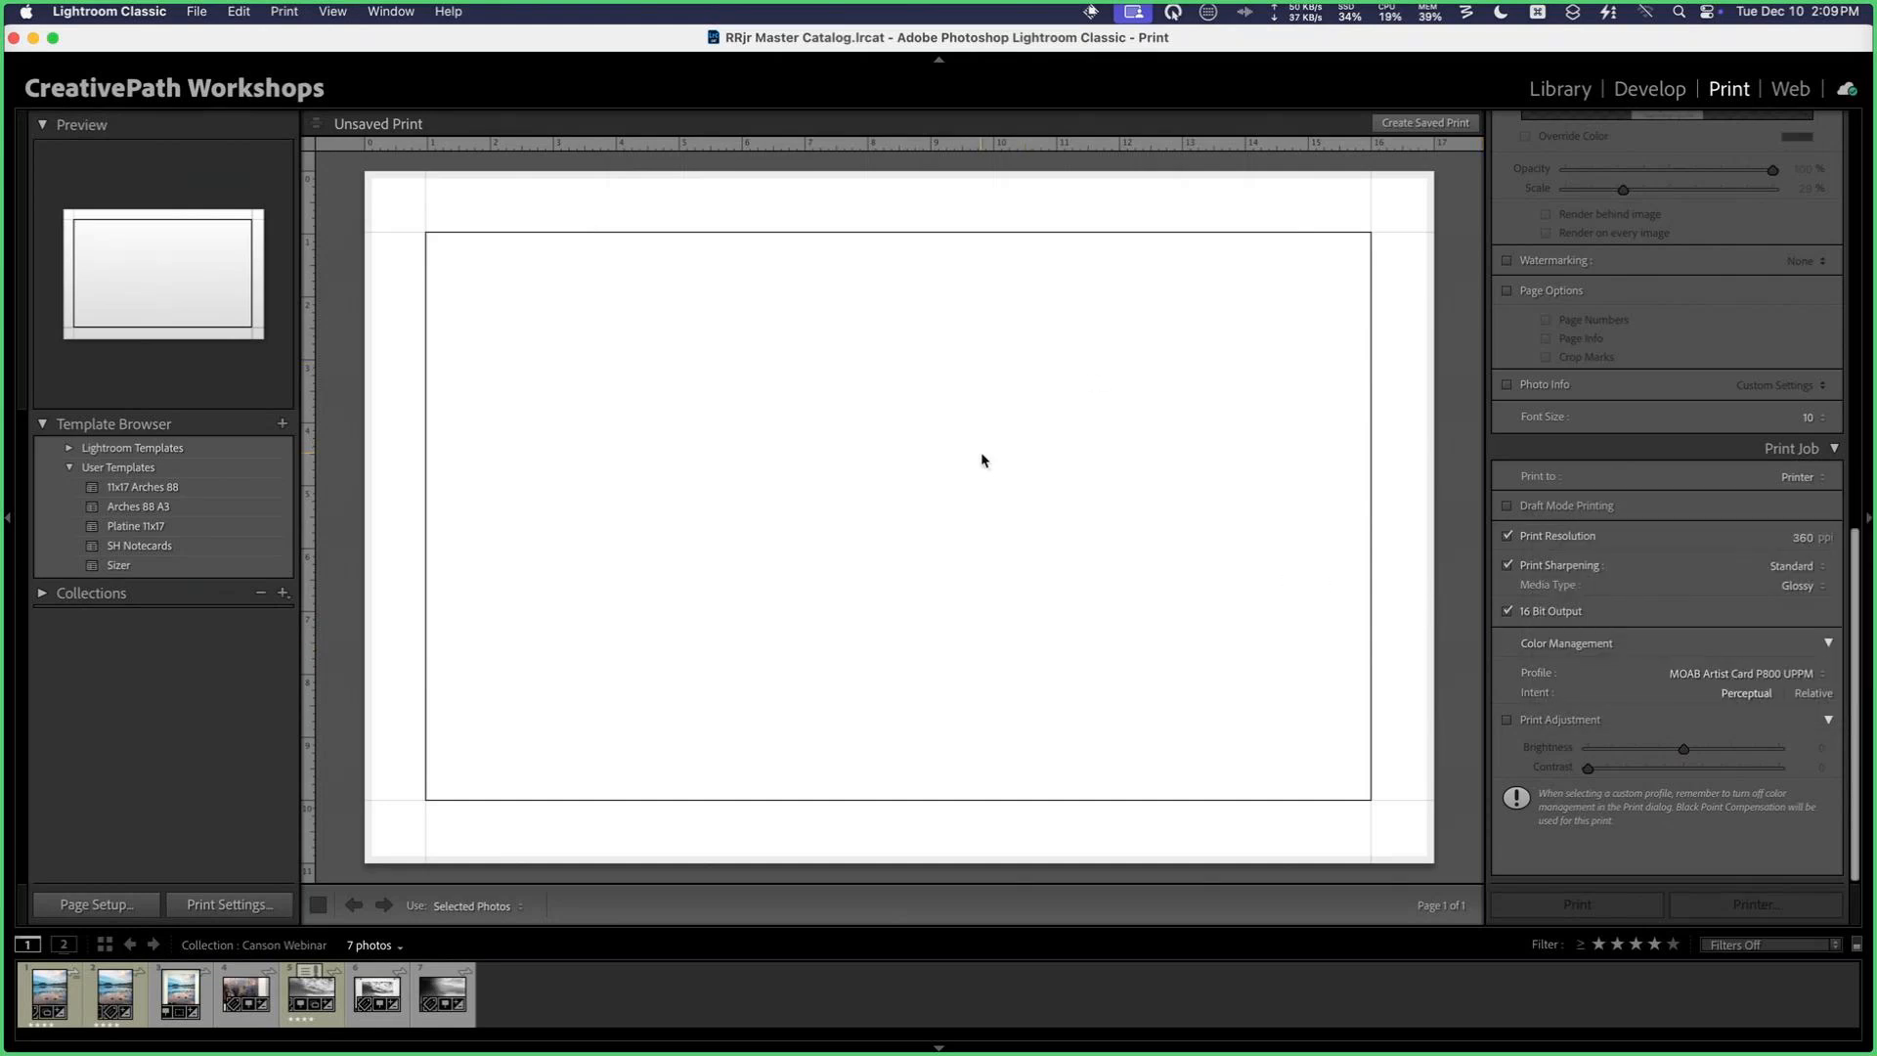
Step: Switch to the Keynote presentation
key("super+Tab")
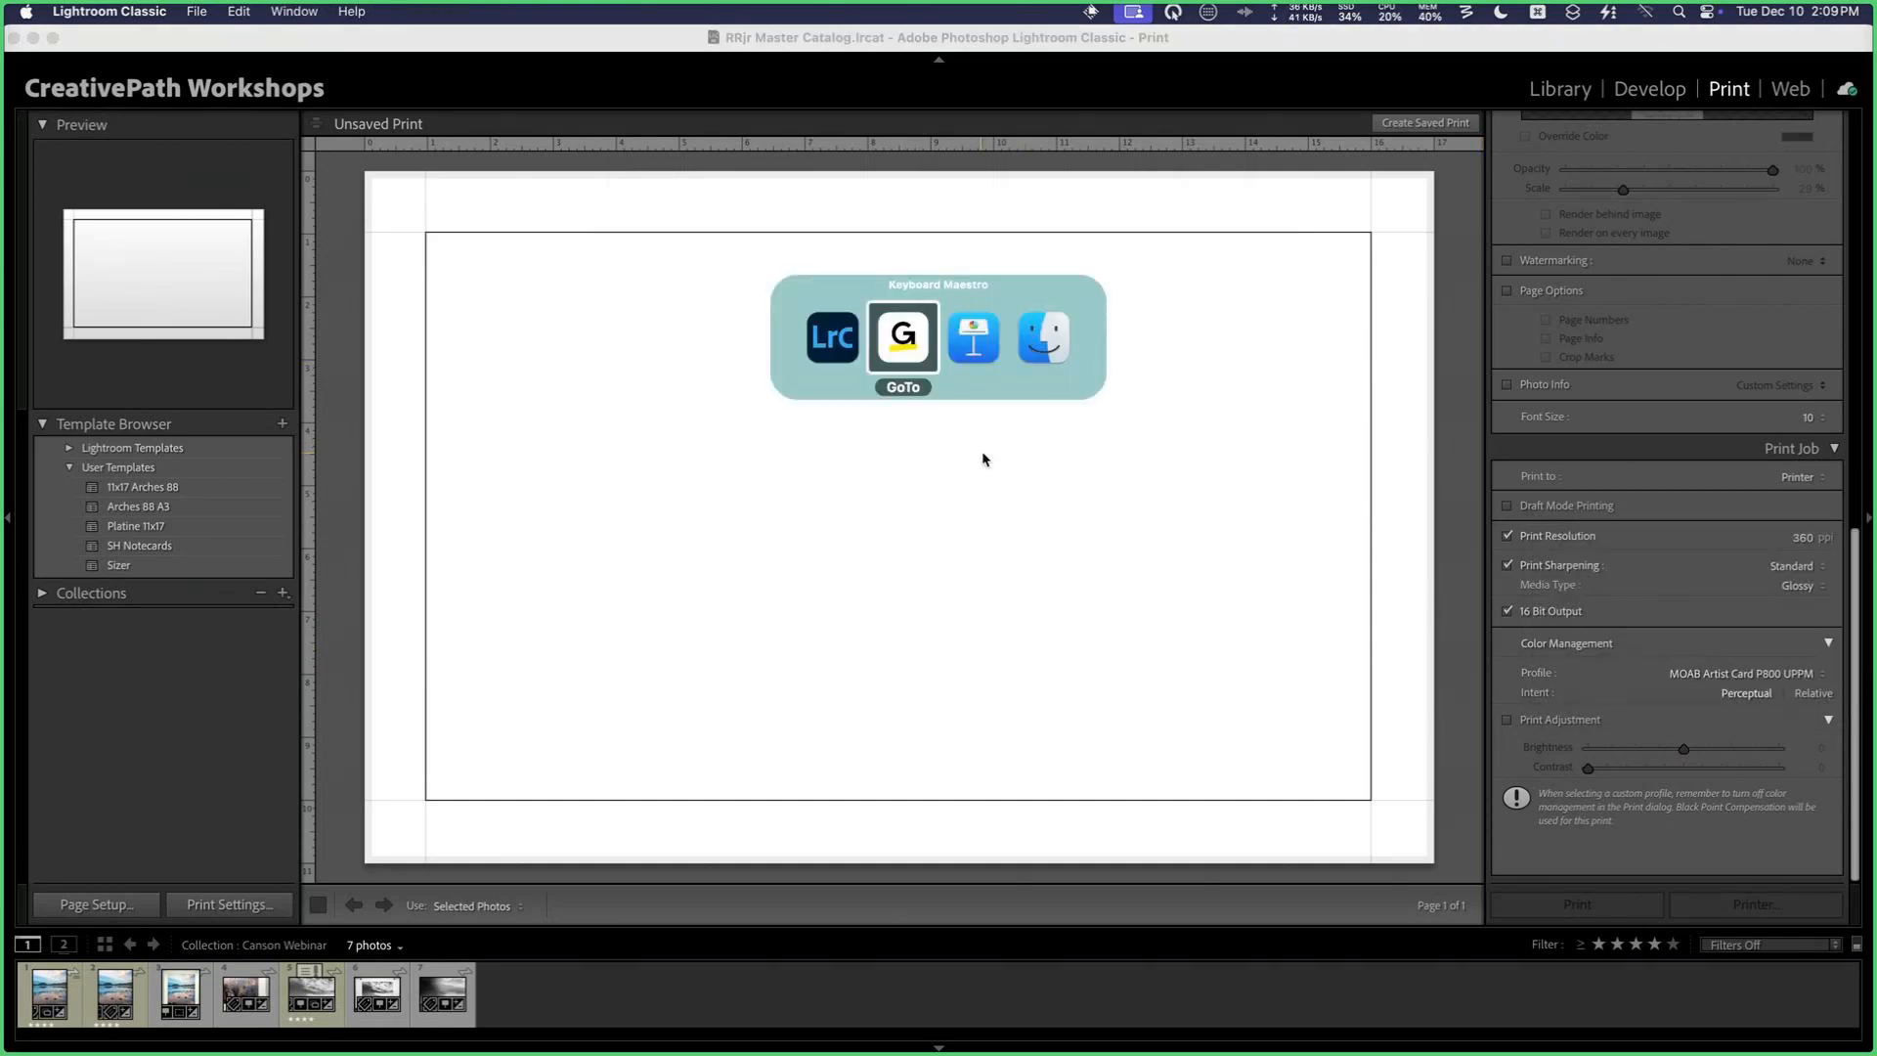
key("super+Tab")
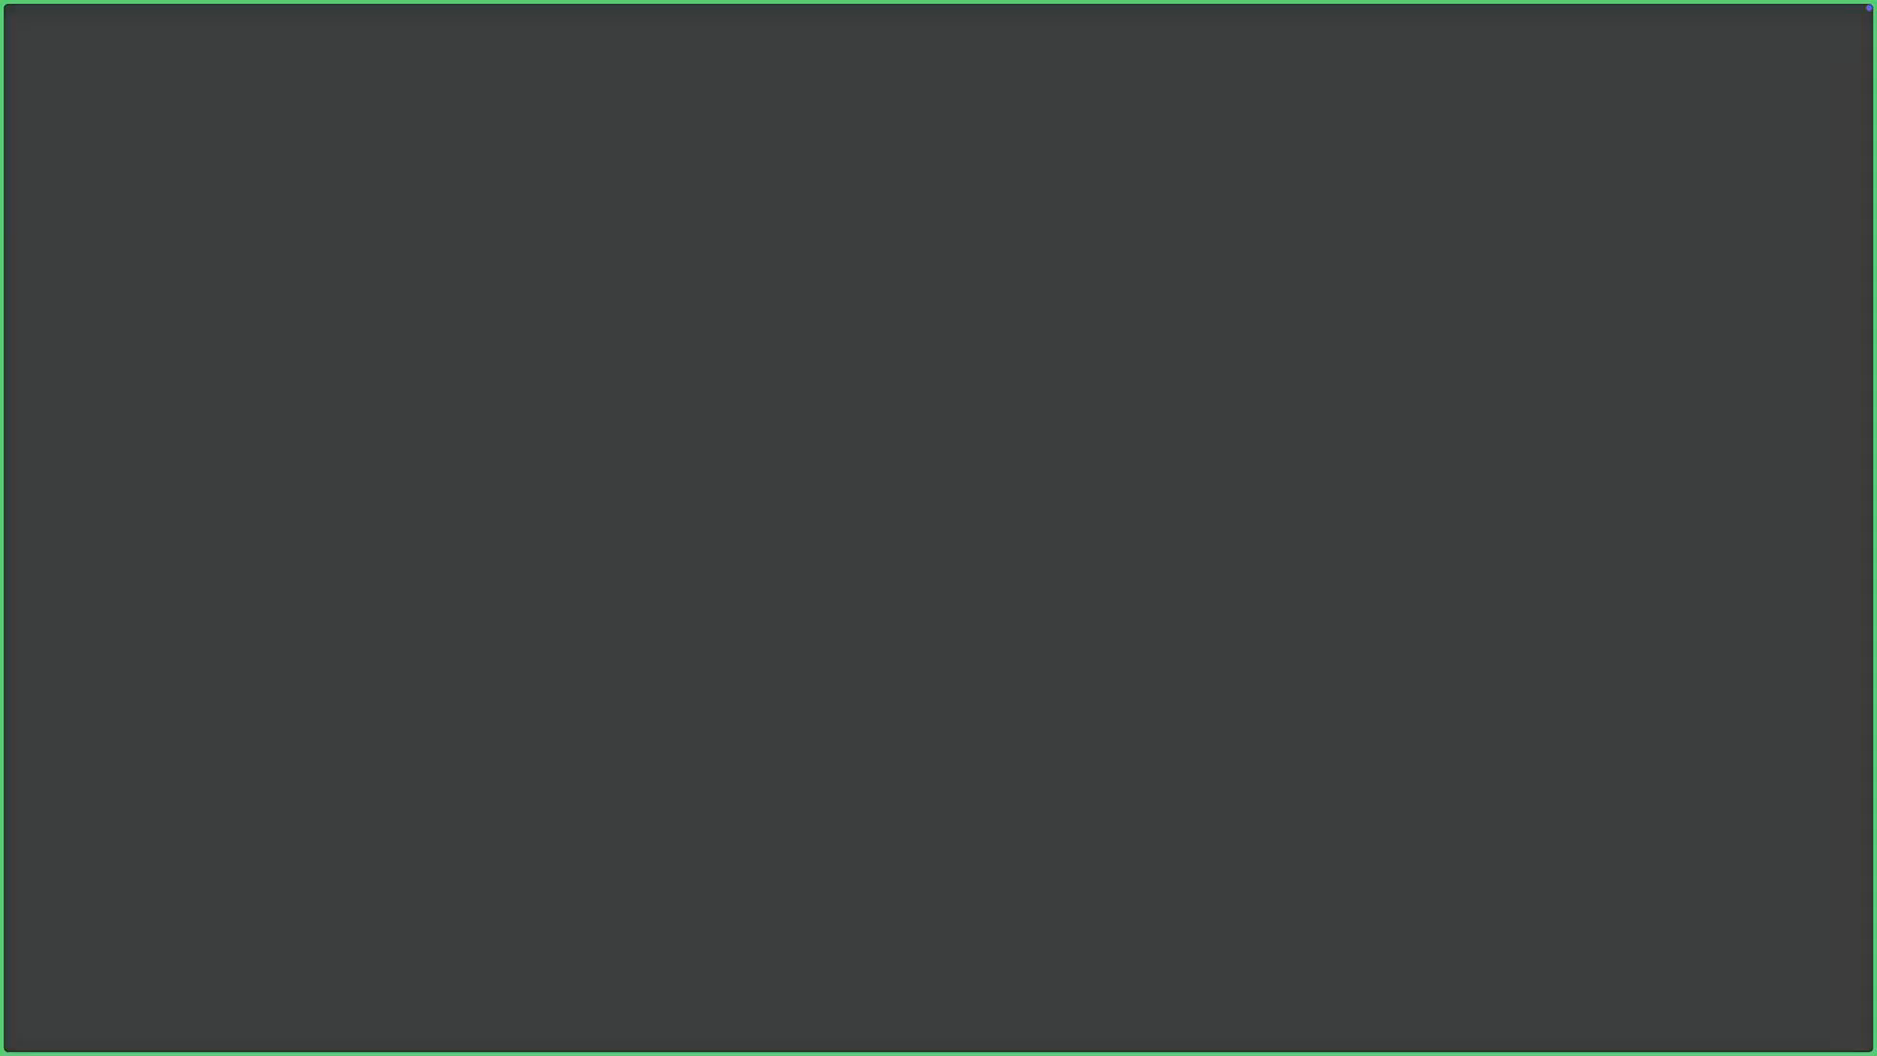